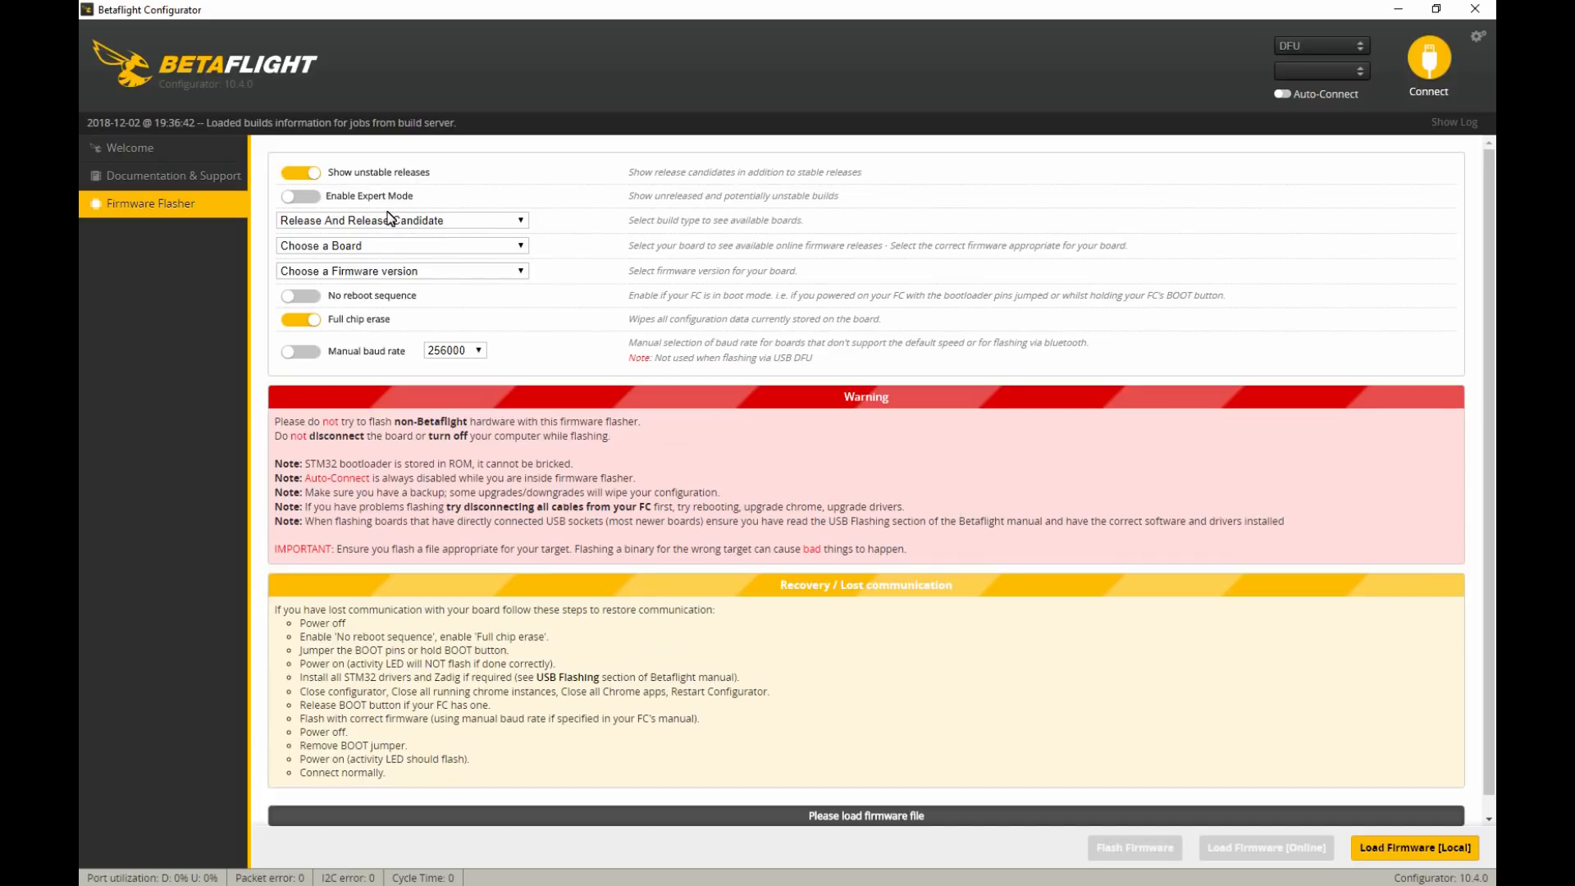
Select OMNIBUS as the target board for the firmware, keeping the Release and Release Candidate build type.
left_click(362, 222)
left_click(359, 219)
left_click(386, 250)
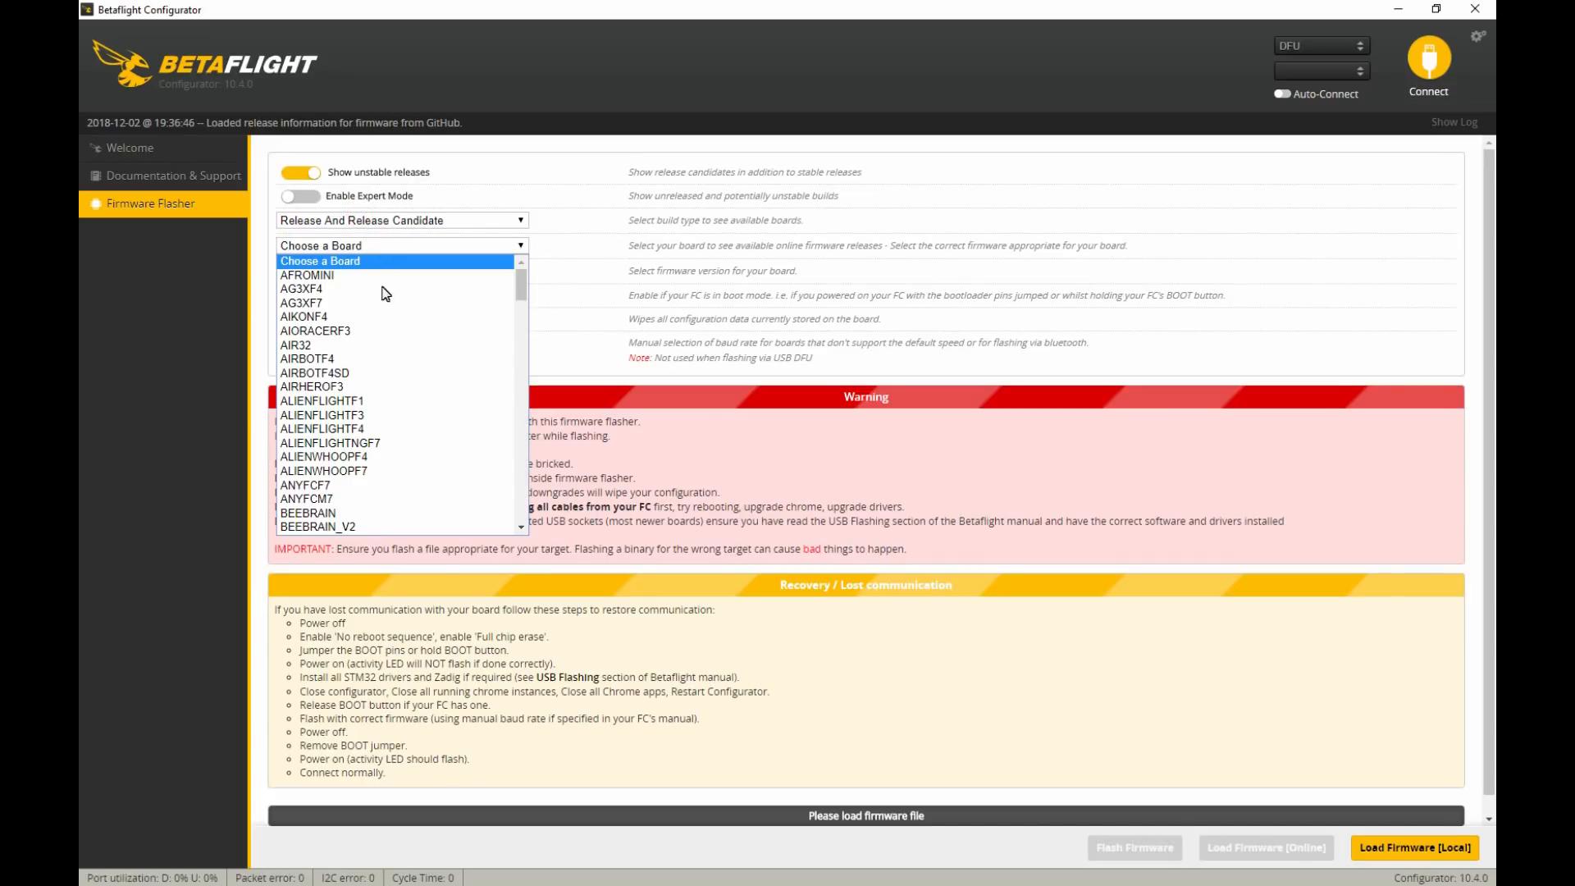
scroll(367, 402, "down", 15)
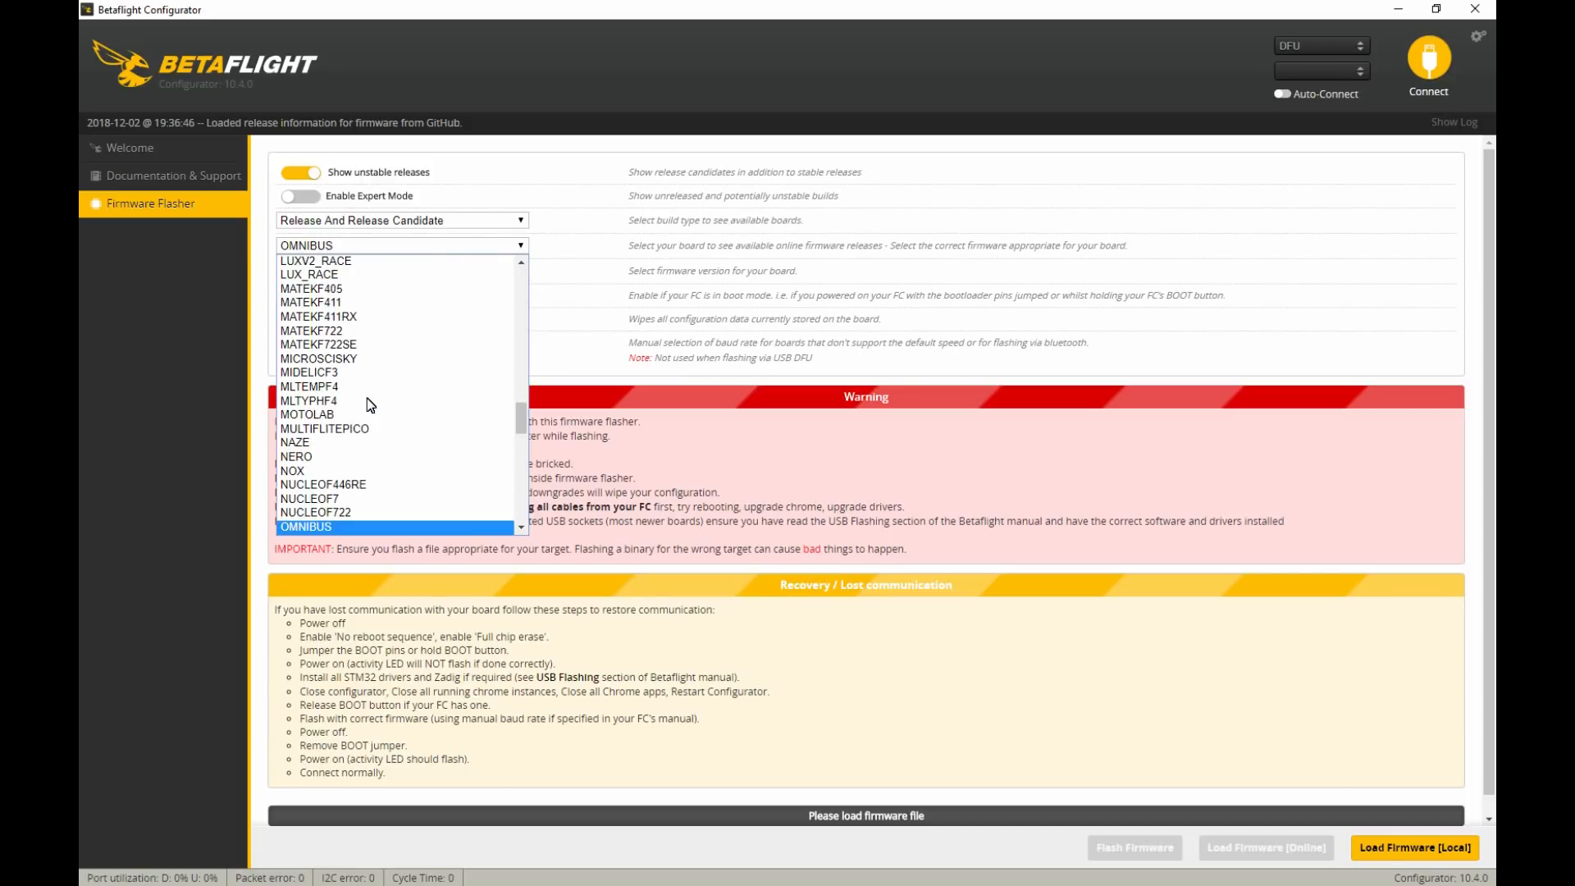
scroll(359, 377, "up", 2)
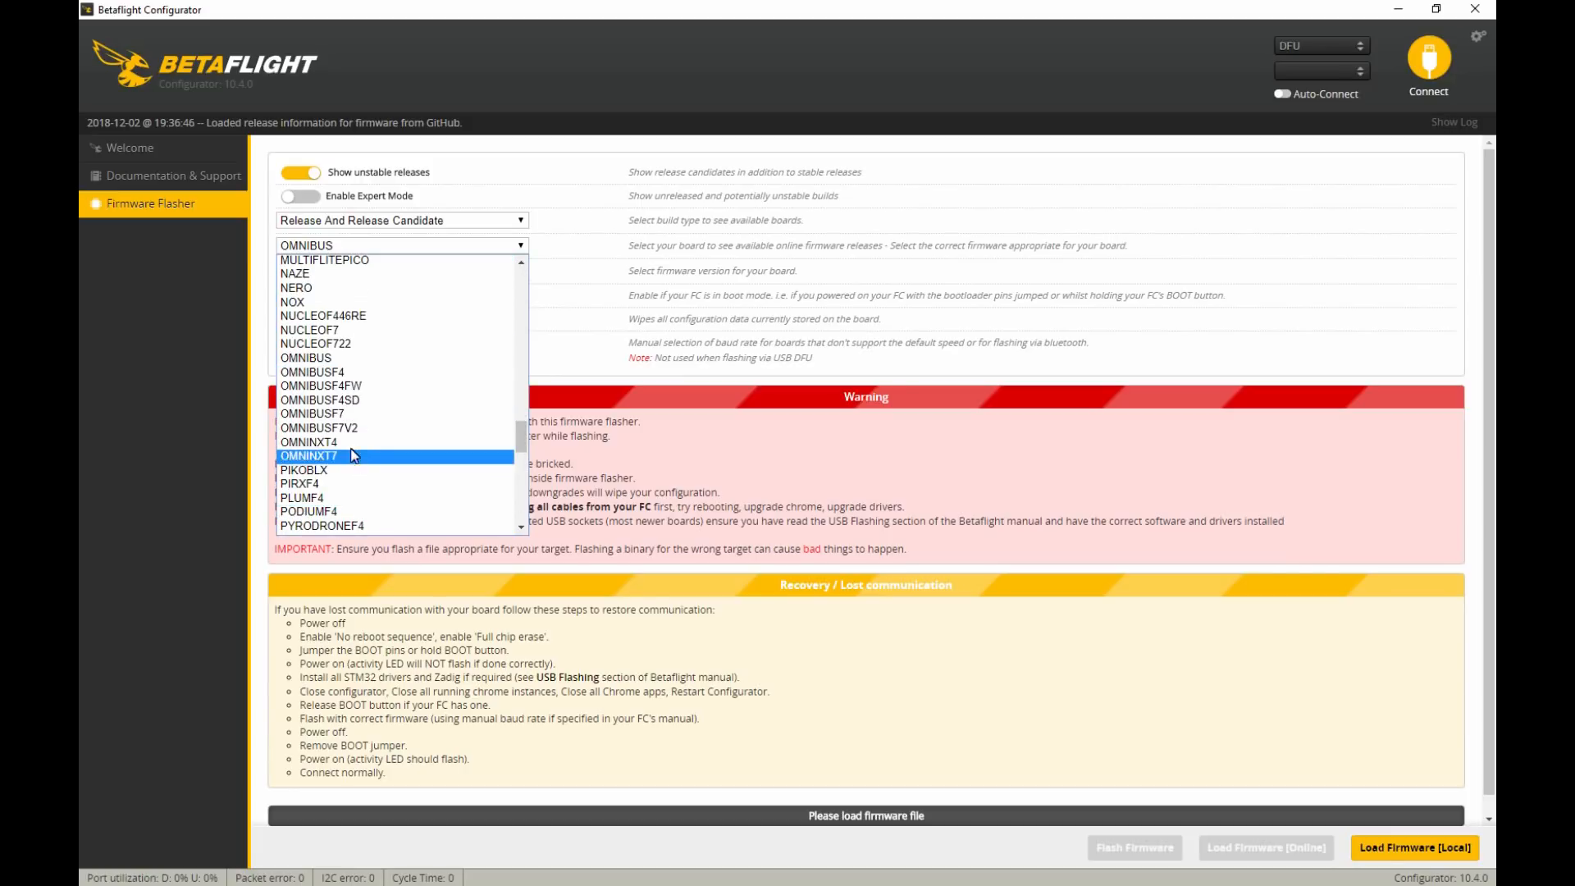
left_click(373, 356)
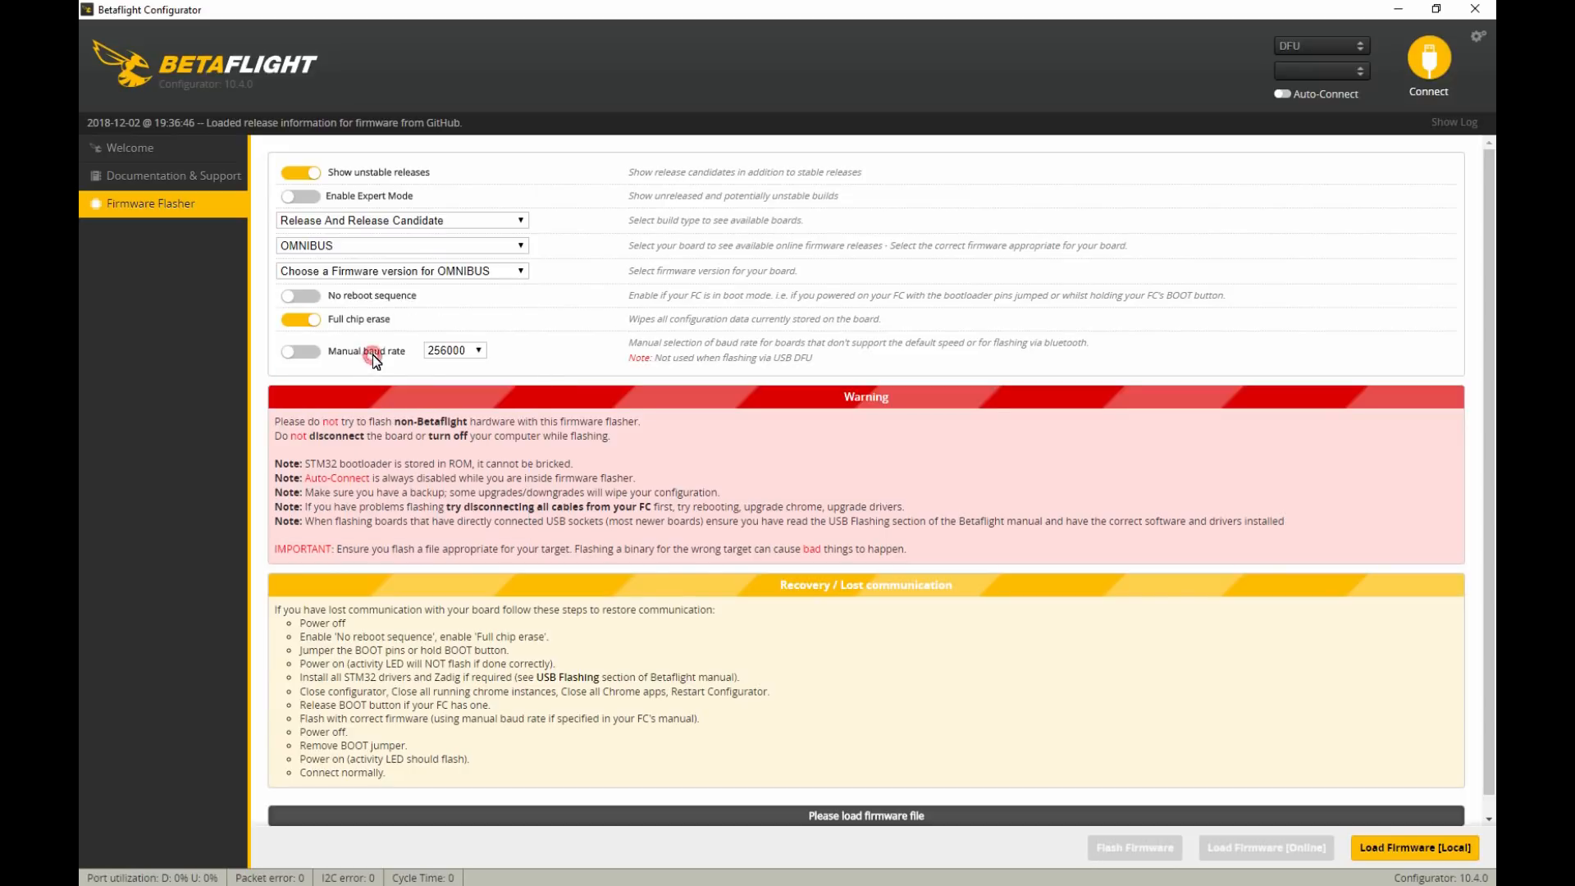
Choose firmware version 3.5.3 for OMNIBUS, load it online and flash it to the flight controller.
left_click(393, 271)
left_click(389, 293)
left_click(390, 270)
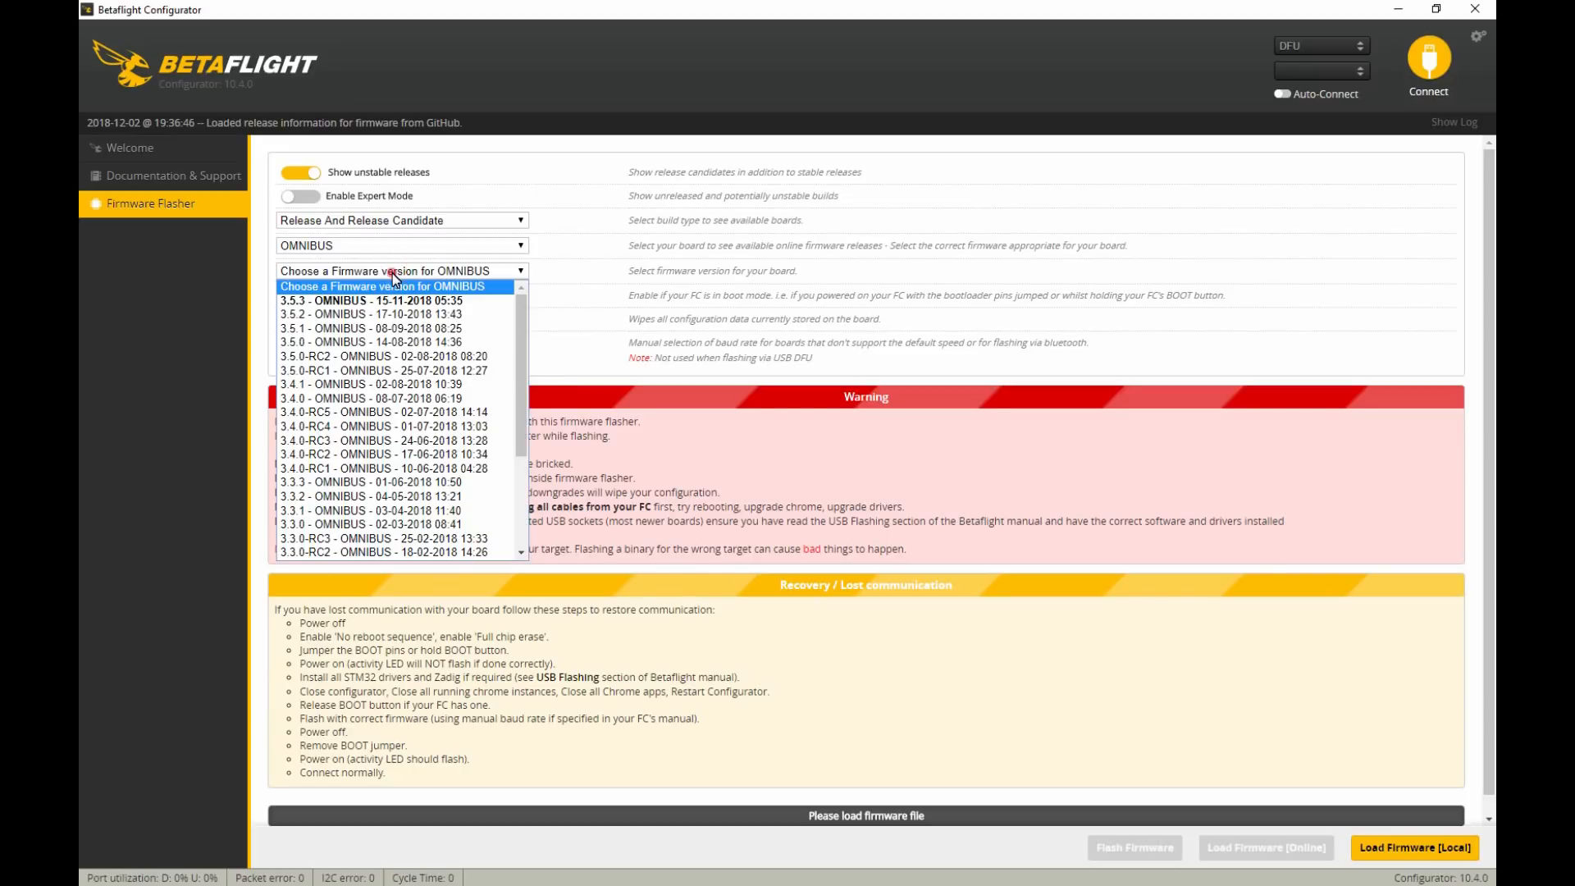
left_click(387, 298)
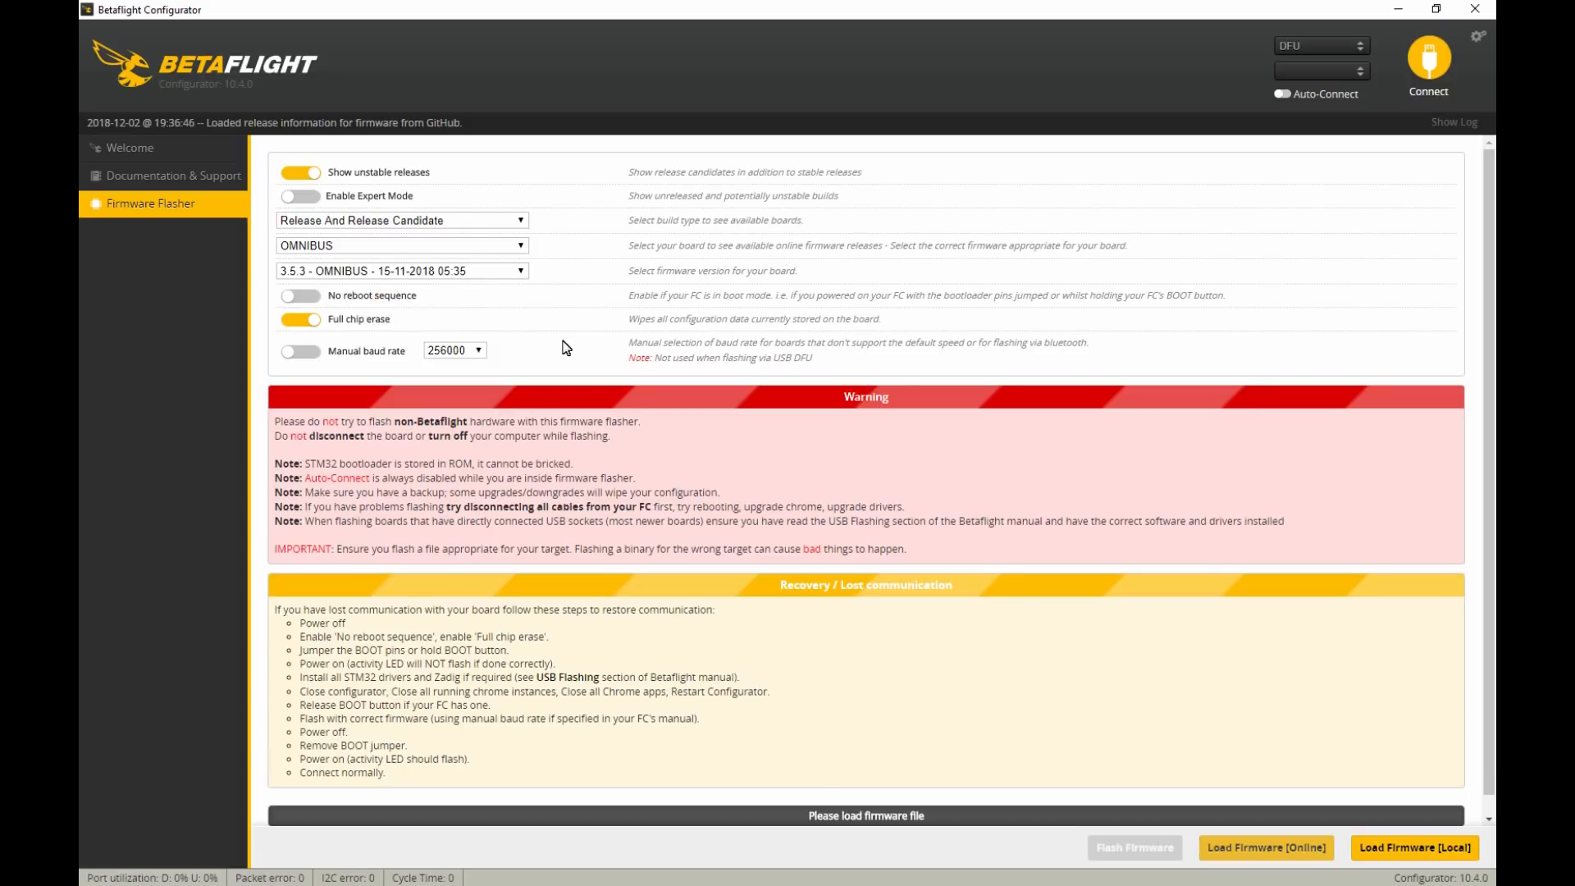
left_click(1240, 837)
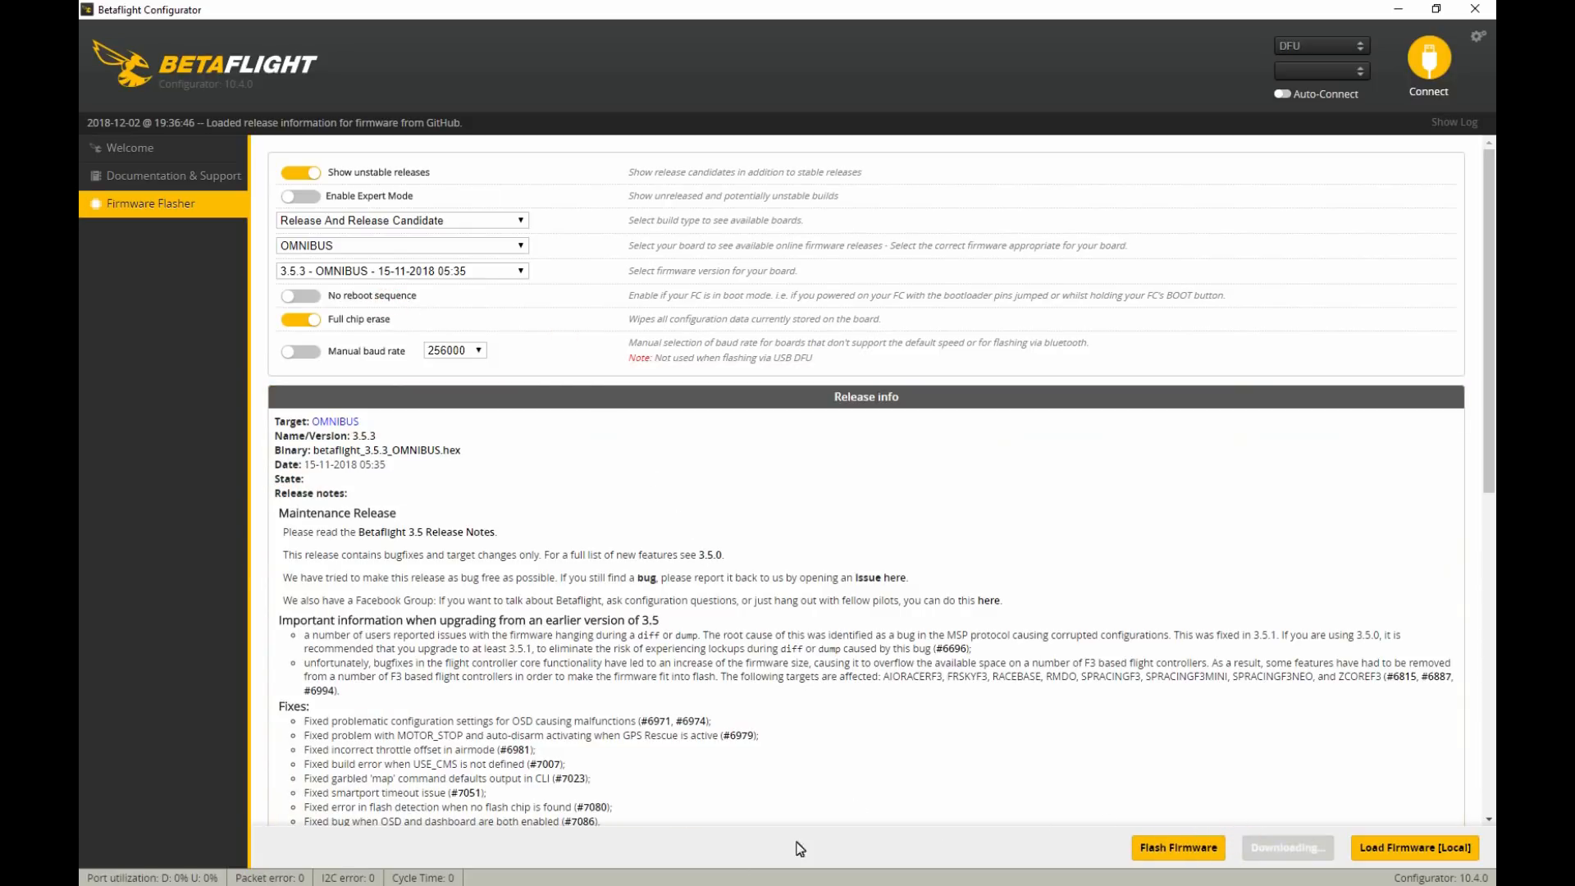
left_click(1124, 848)
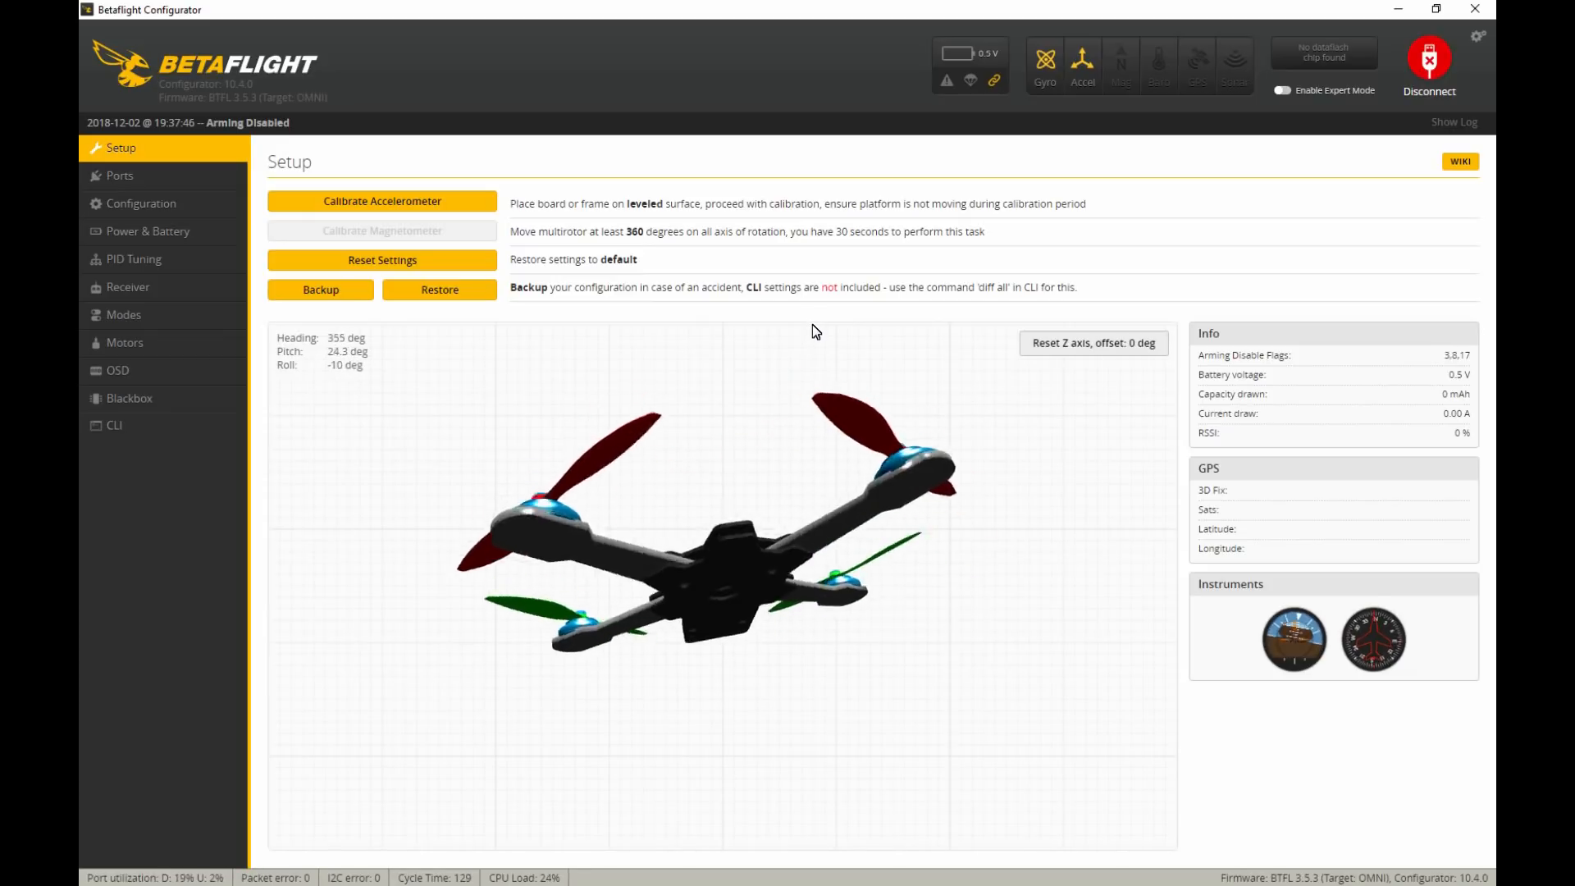
Enable Serial Rx on UART3 in the port settings, then save and reboot the flight controller.
left_click(181, 197)
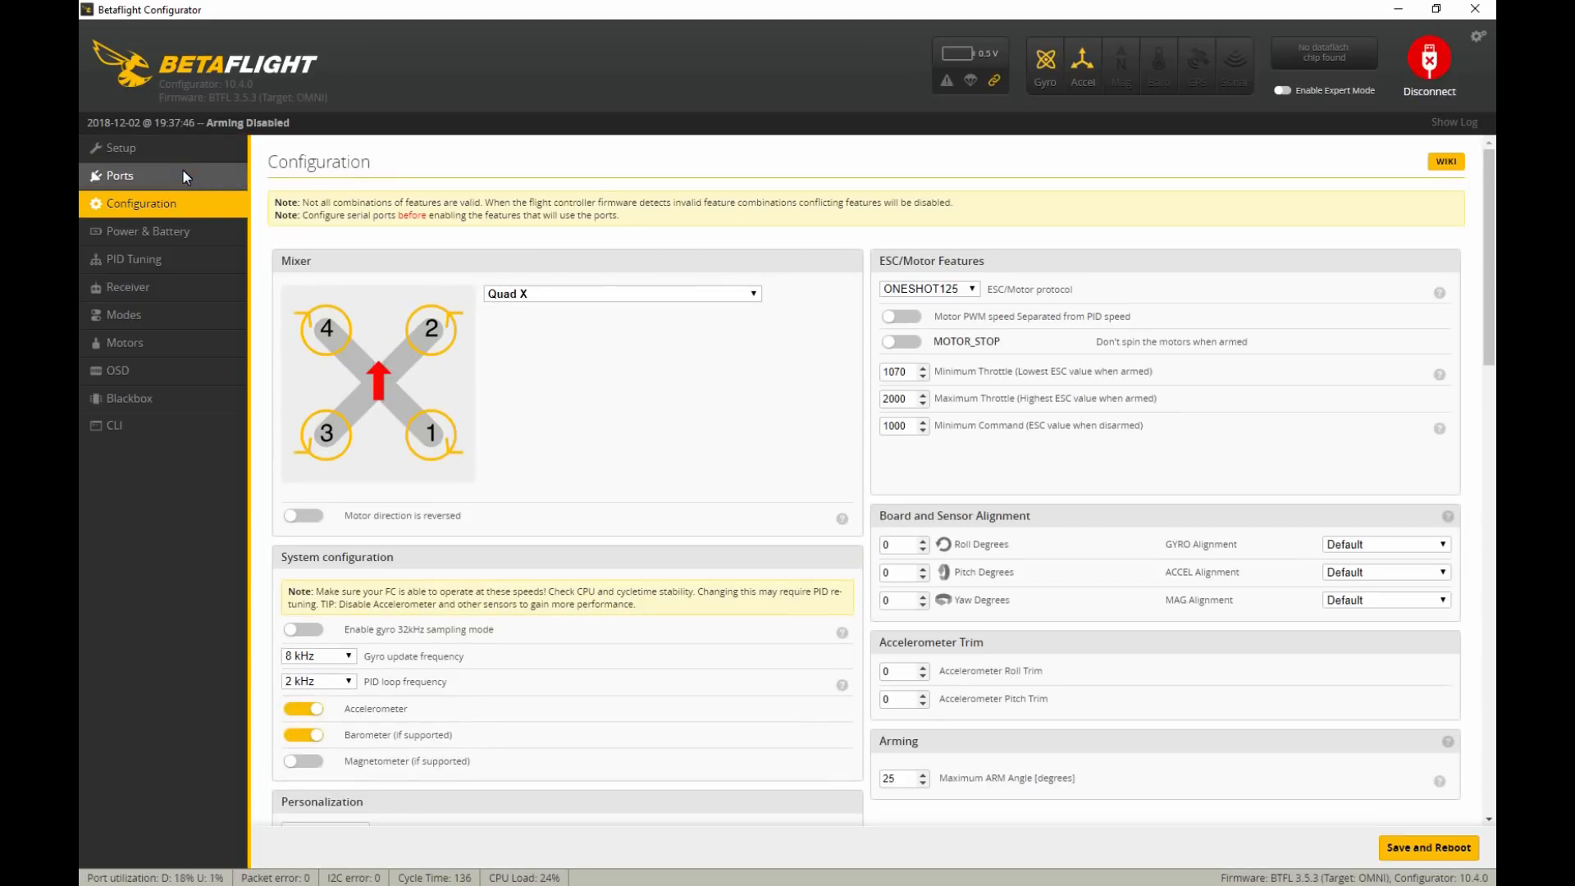
left_click(186, 174)
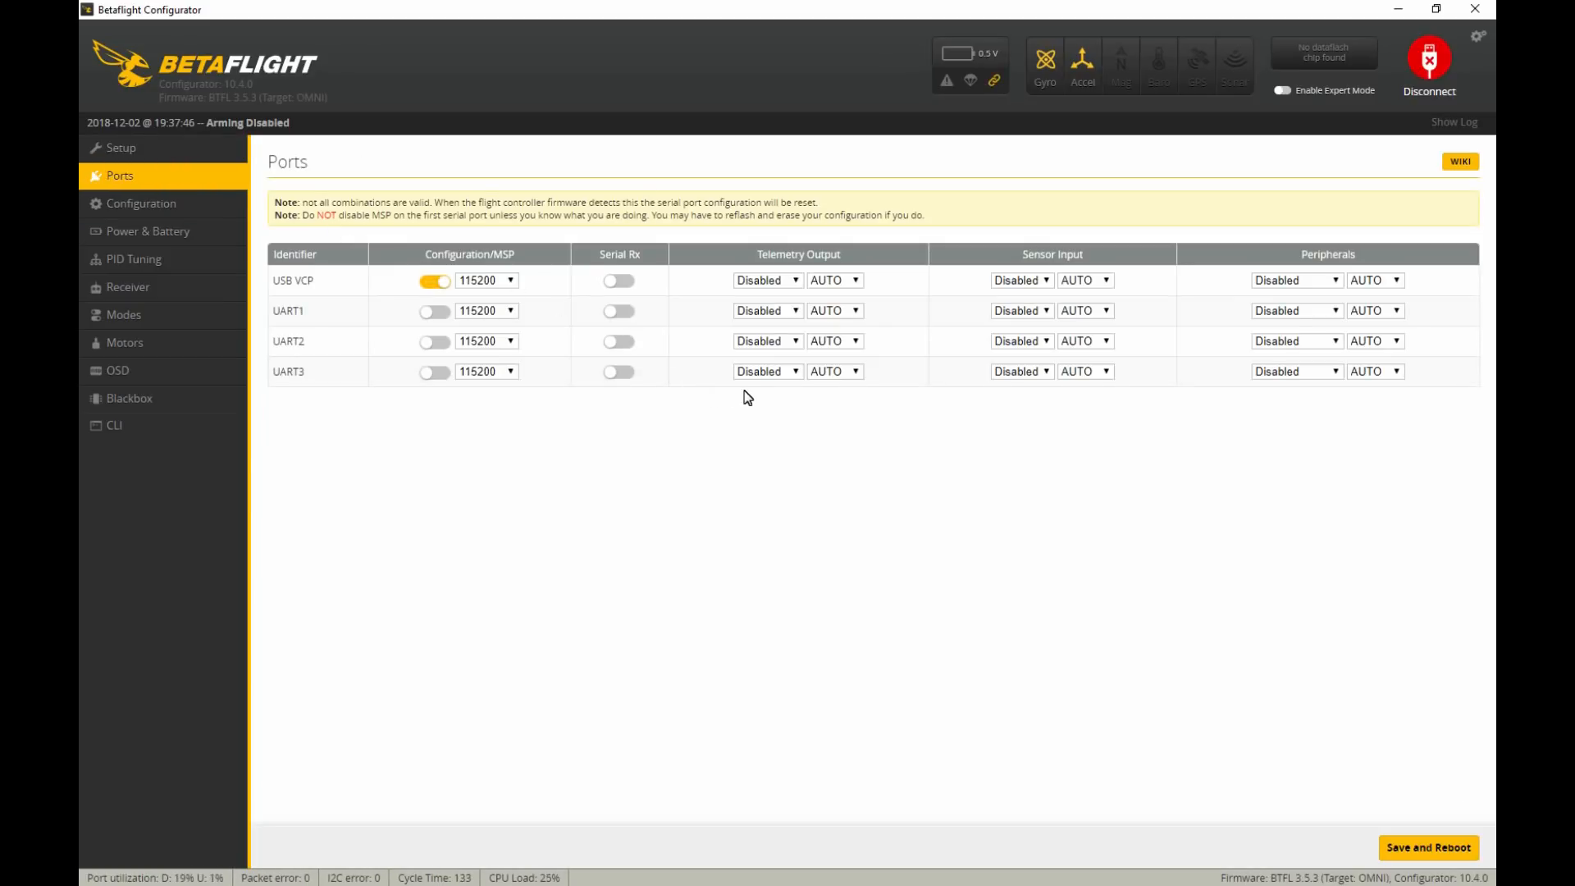
left_click(628, 378)
left_click(1408, 850)
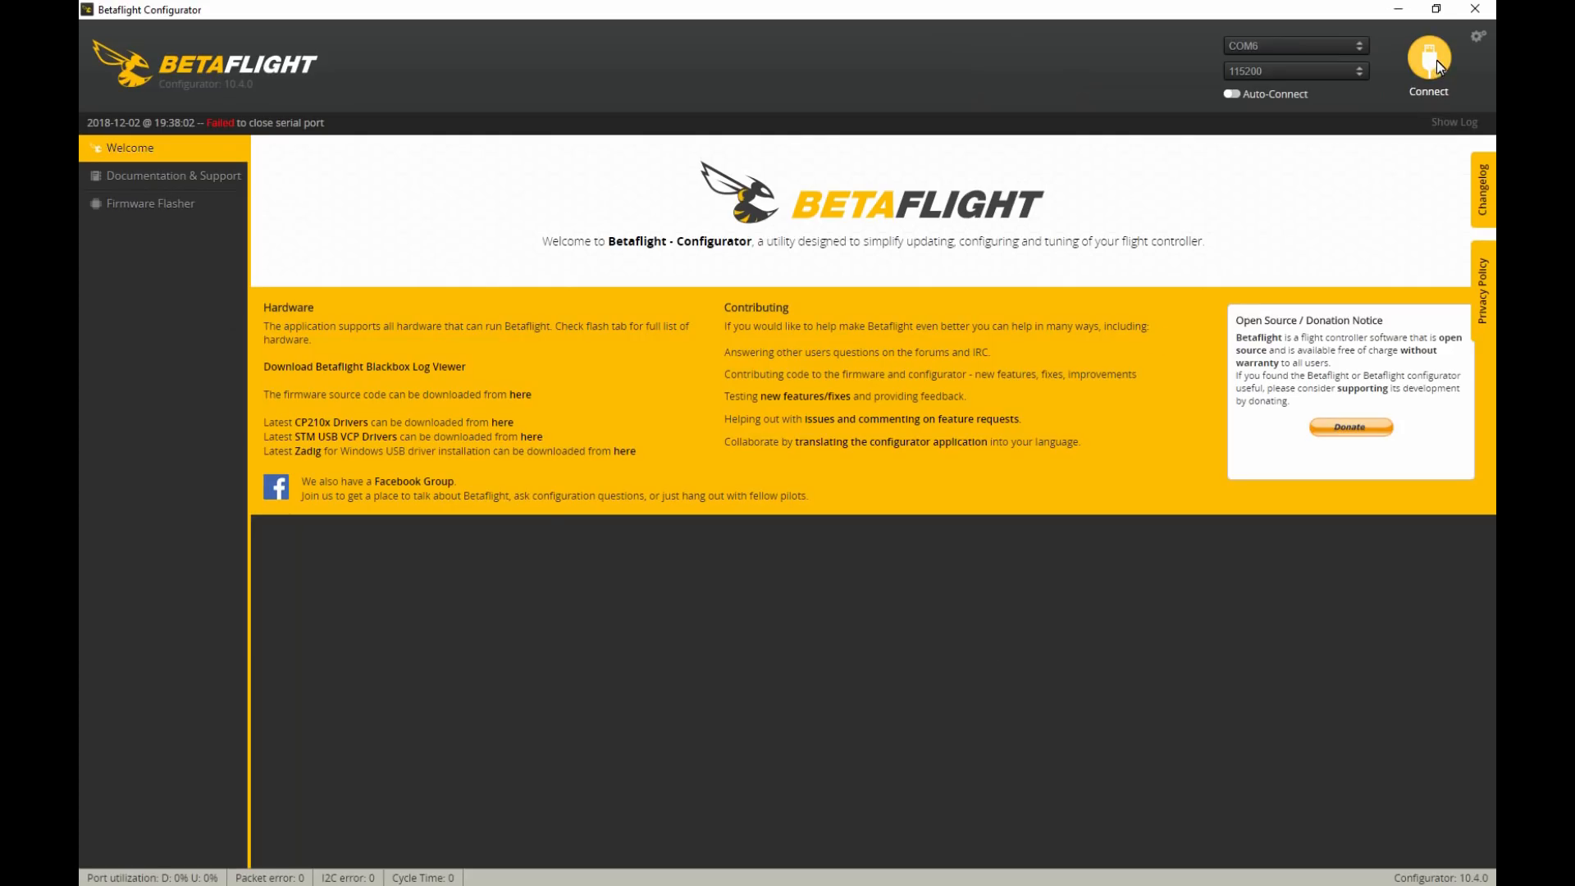
Reconnect to the flight controller on COM6 at 115200 and check the saved port settings.
left_click(1432, 57)
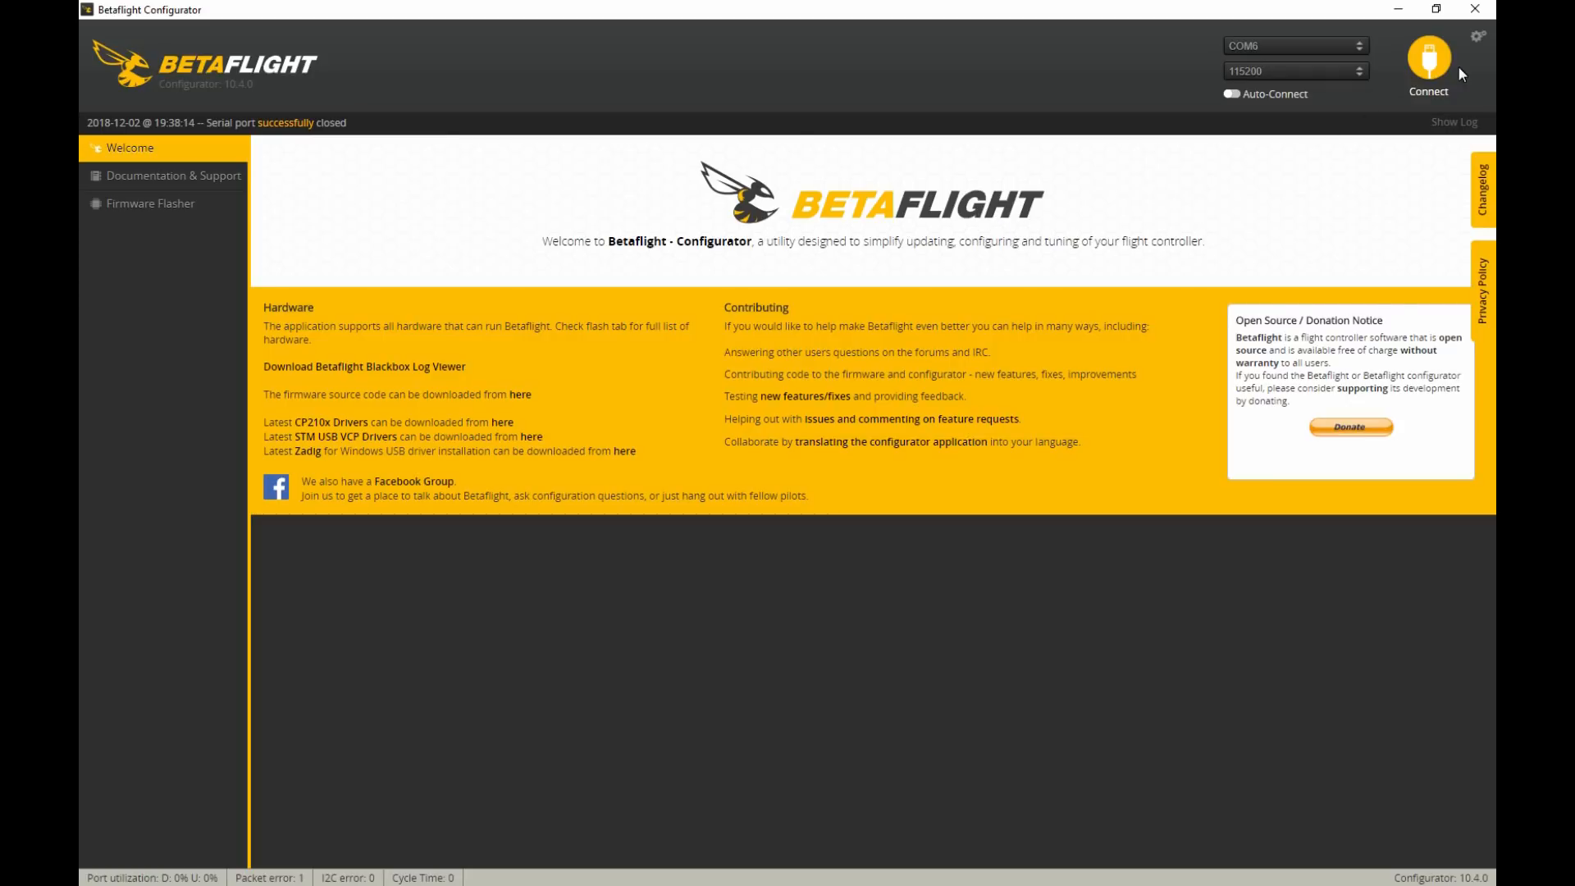
left_click(1432, 57)
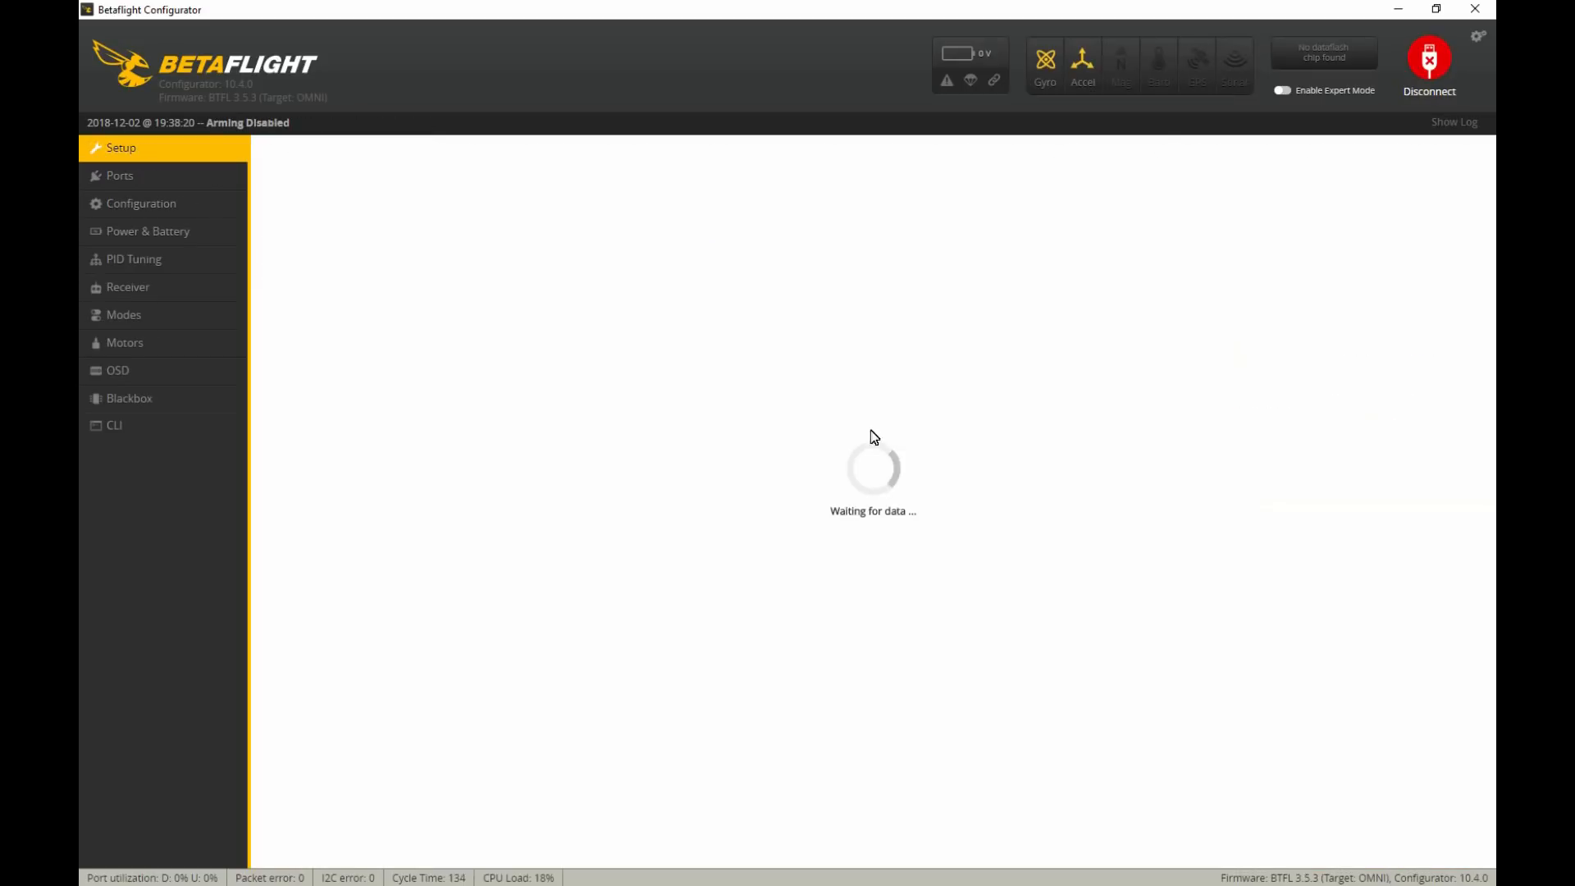
left_click(179, 179)
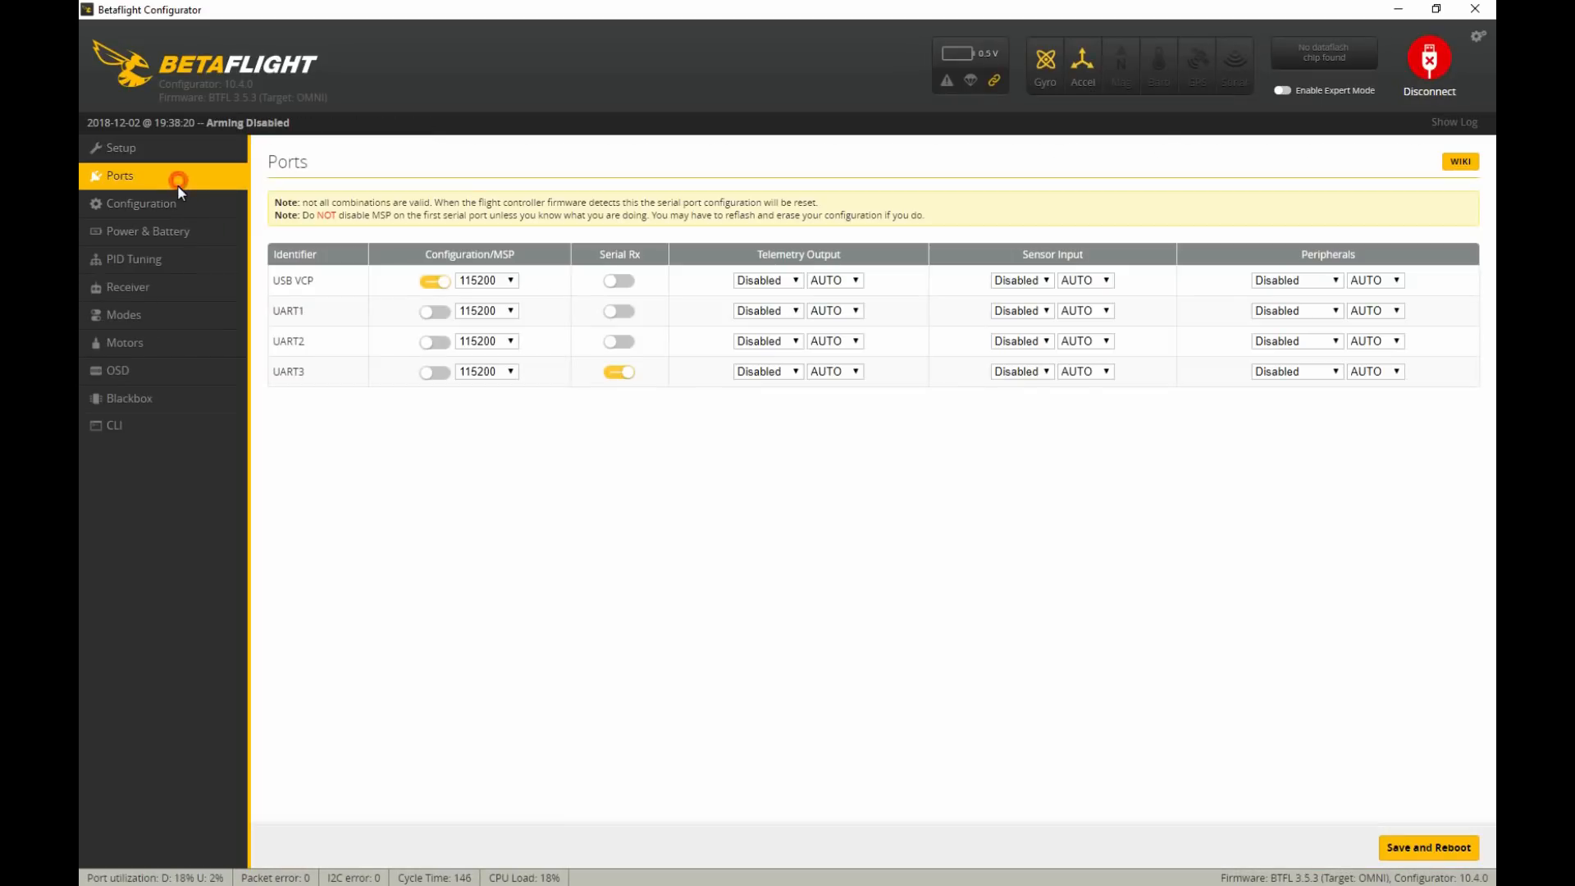
Set the receiver mode to Serial-based receiver with SBUS as its provider, and save and reboot.
left_click(177, 202)
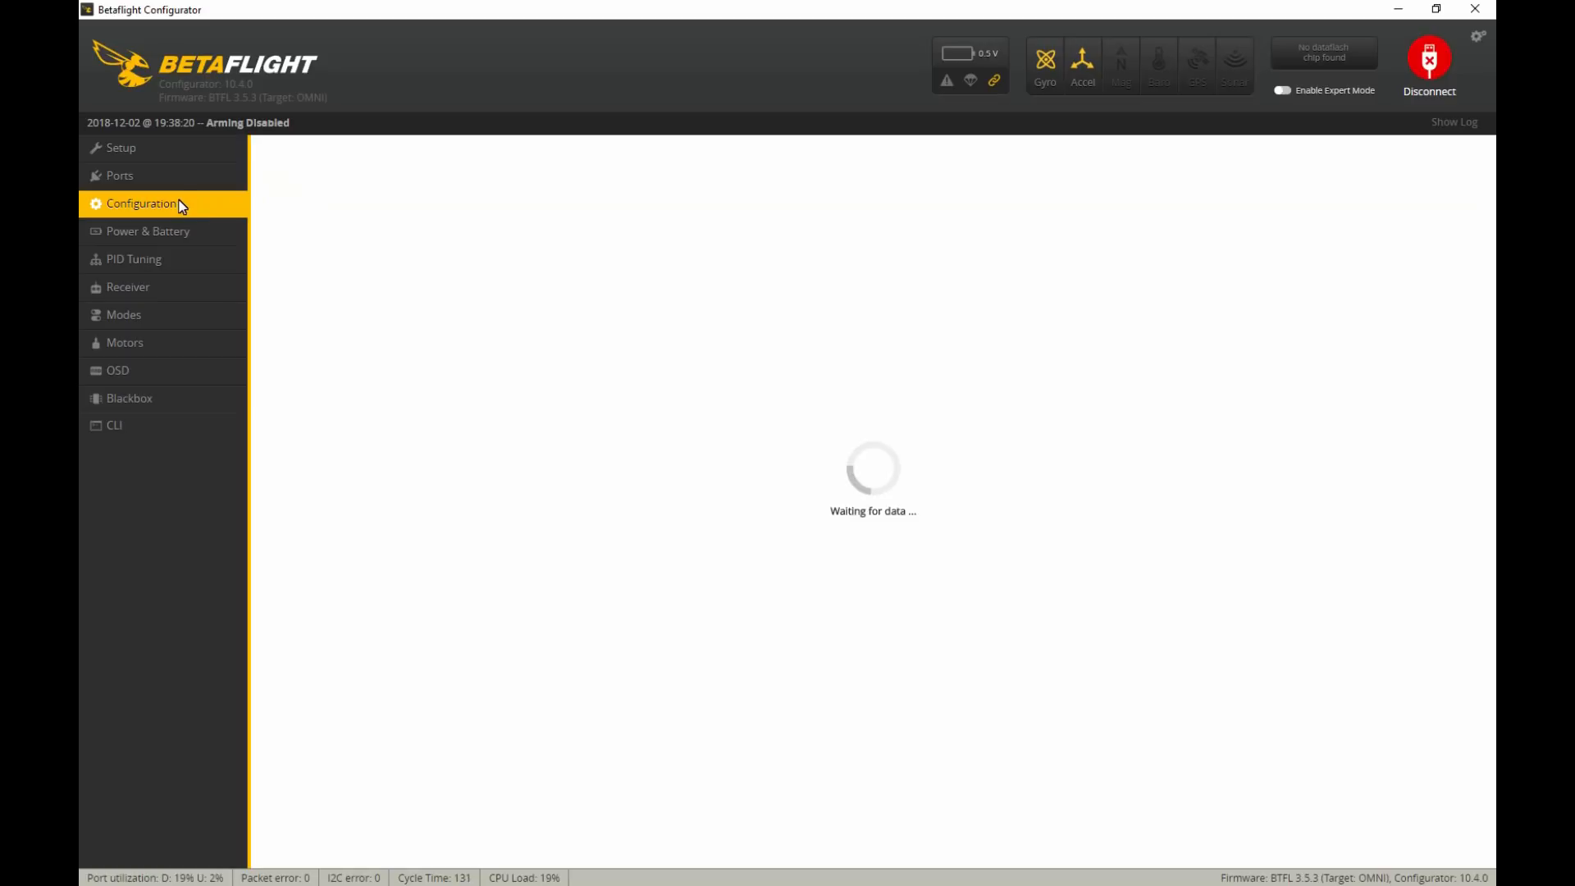
scroll(511, 587, "down", 3)
scroll(511, 591, "down", 2)
left_click(365, 647)
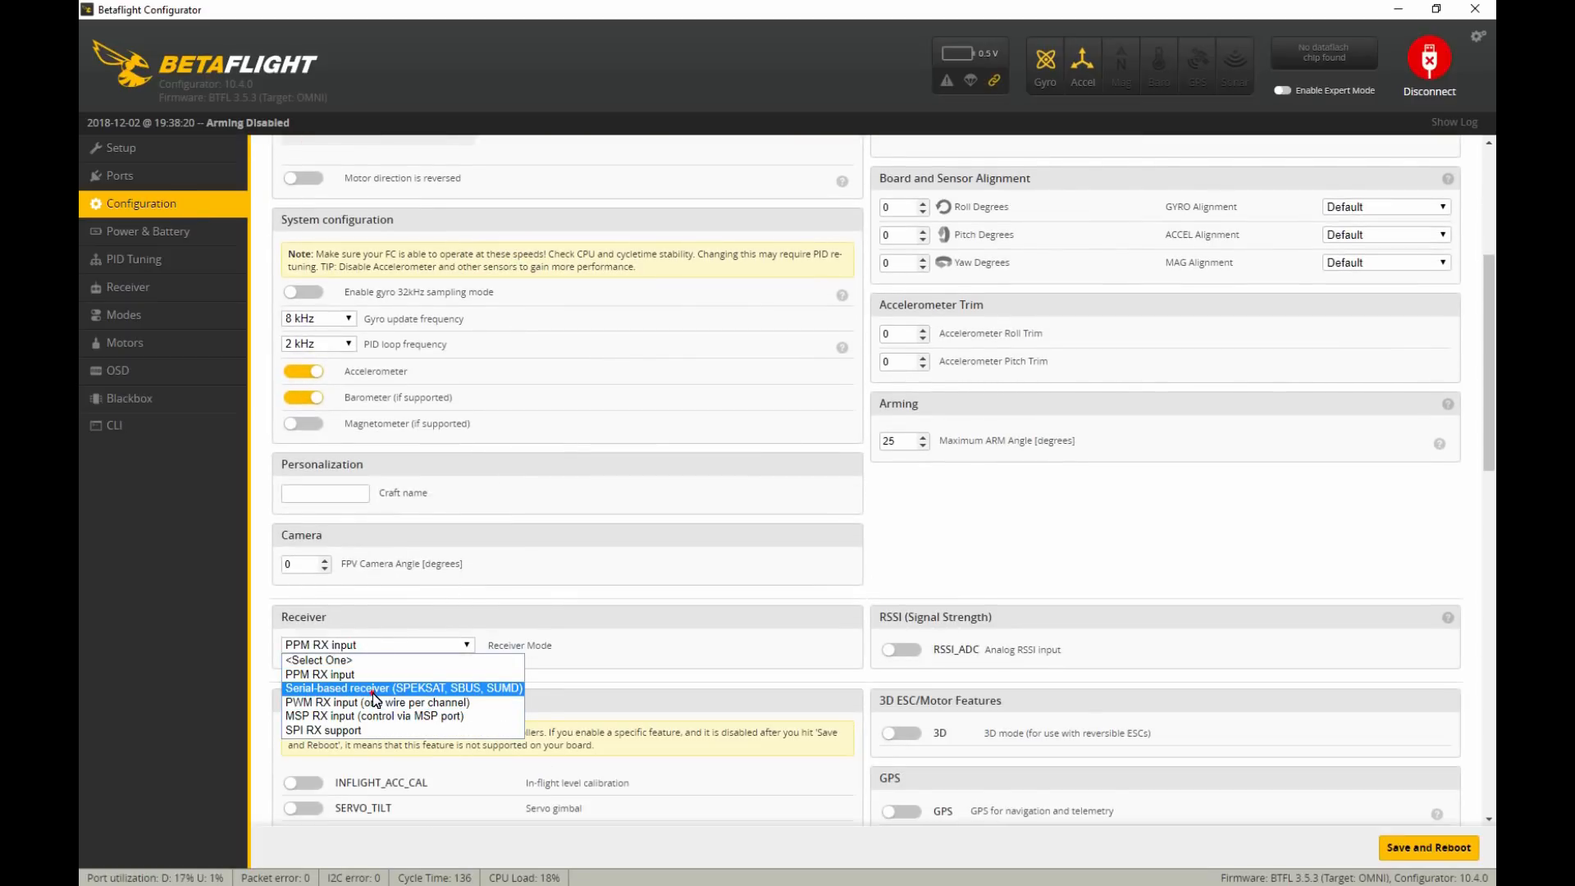
left_click(371, 688)
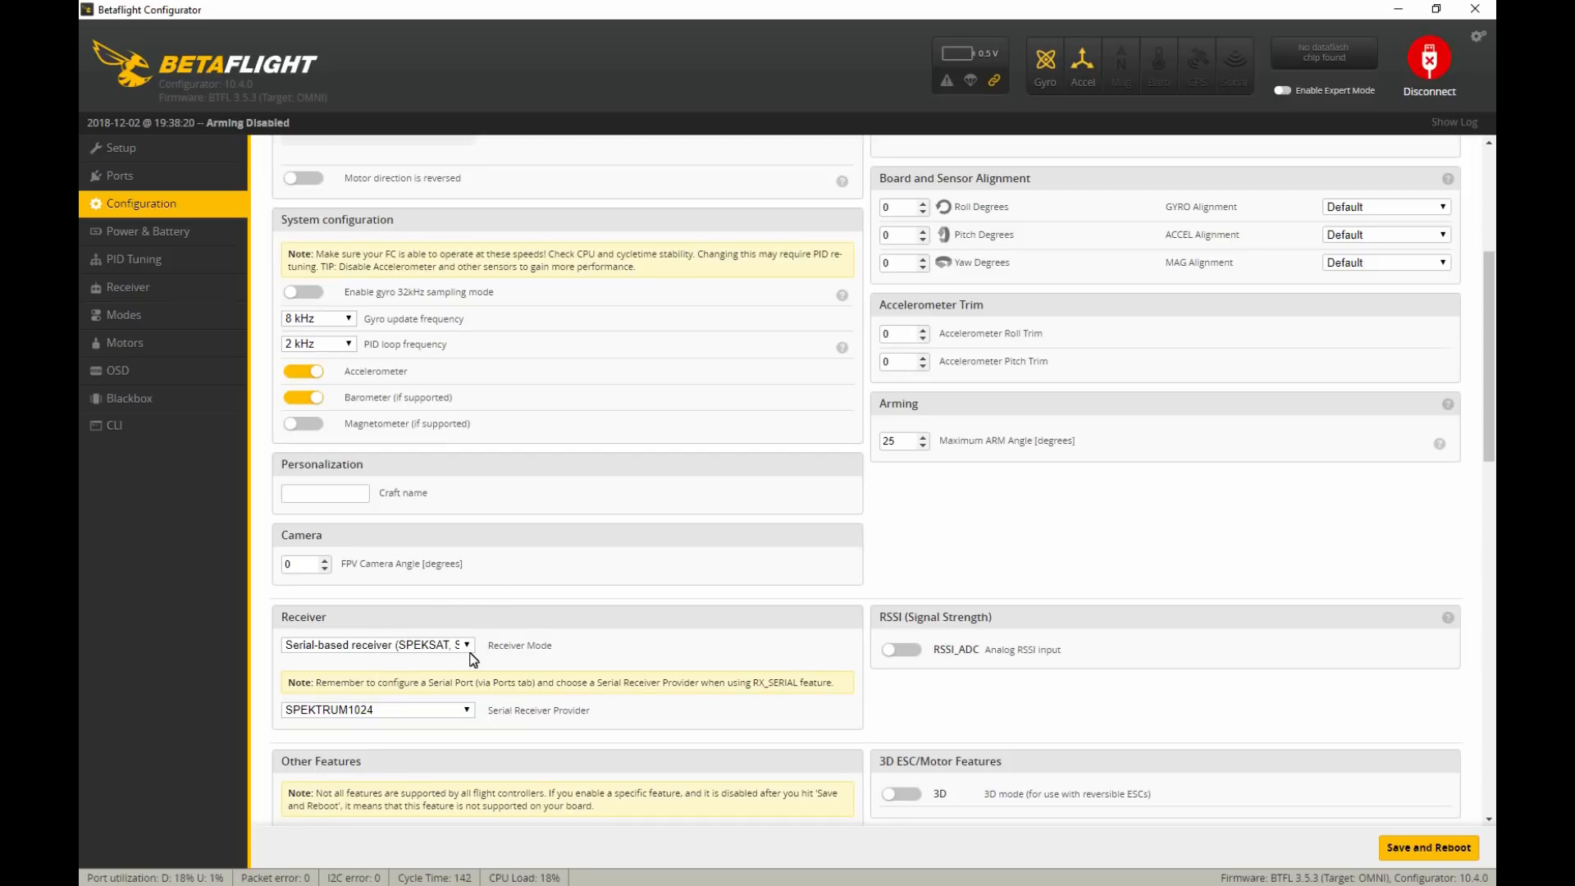
left_click(445, 716)
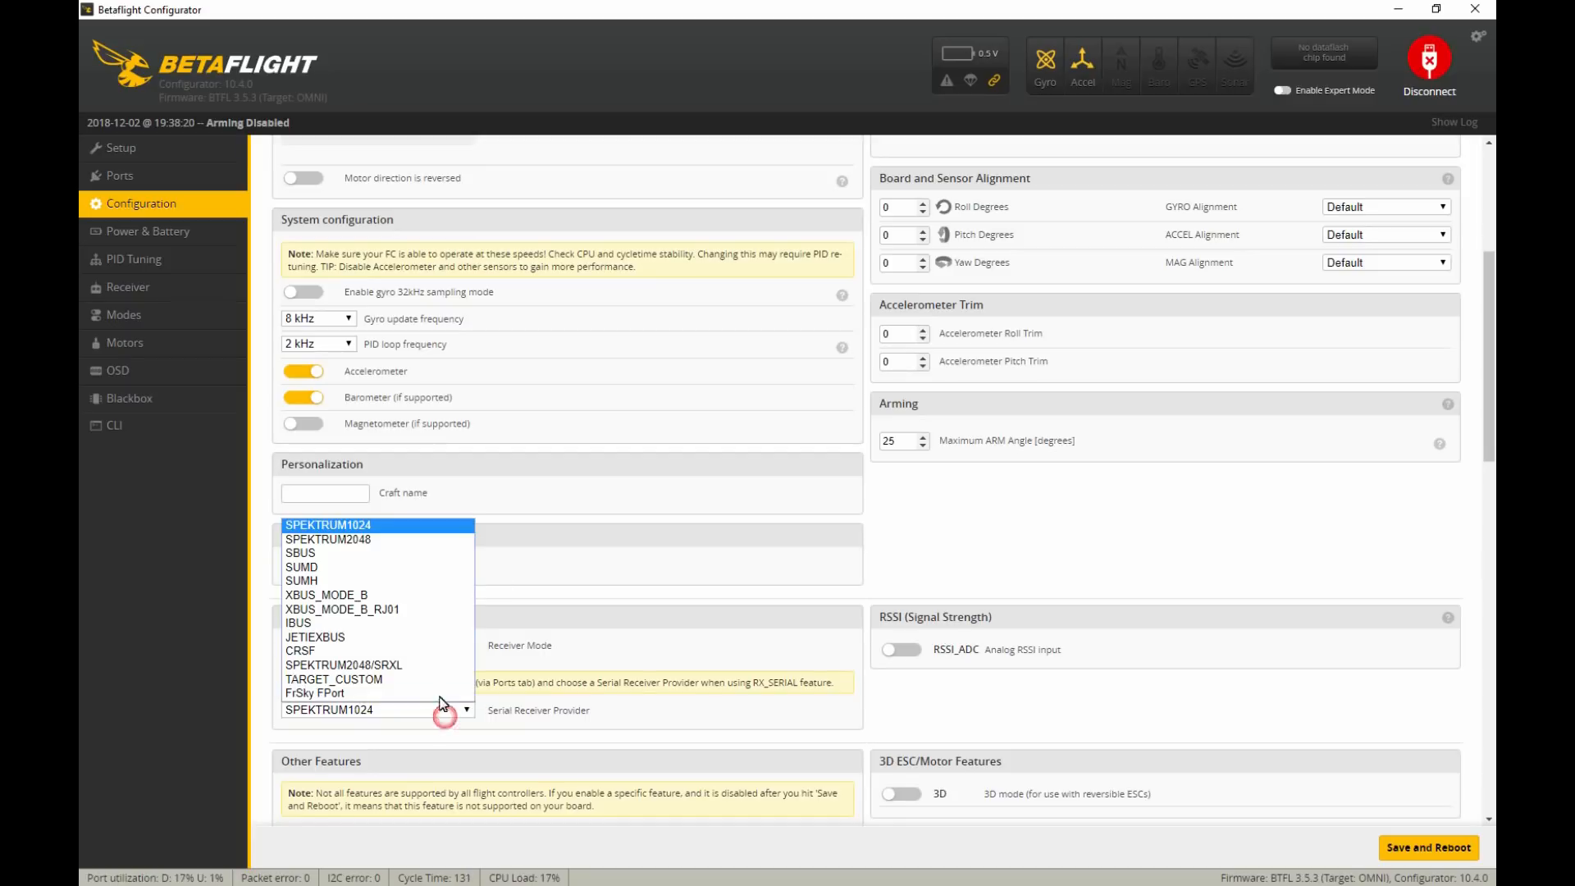
left_click(391, 561)
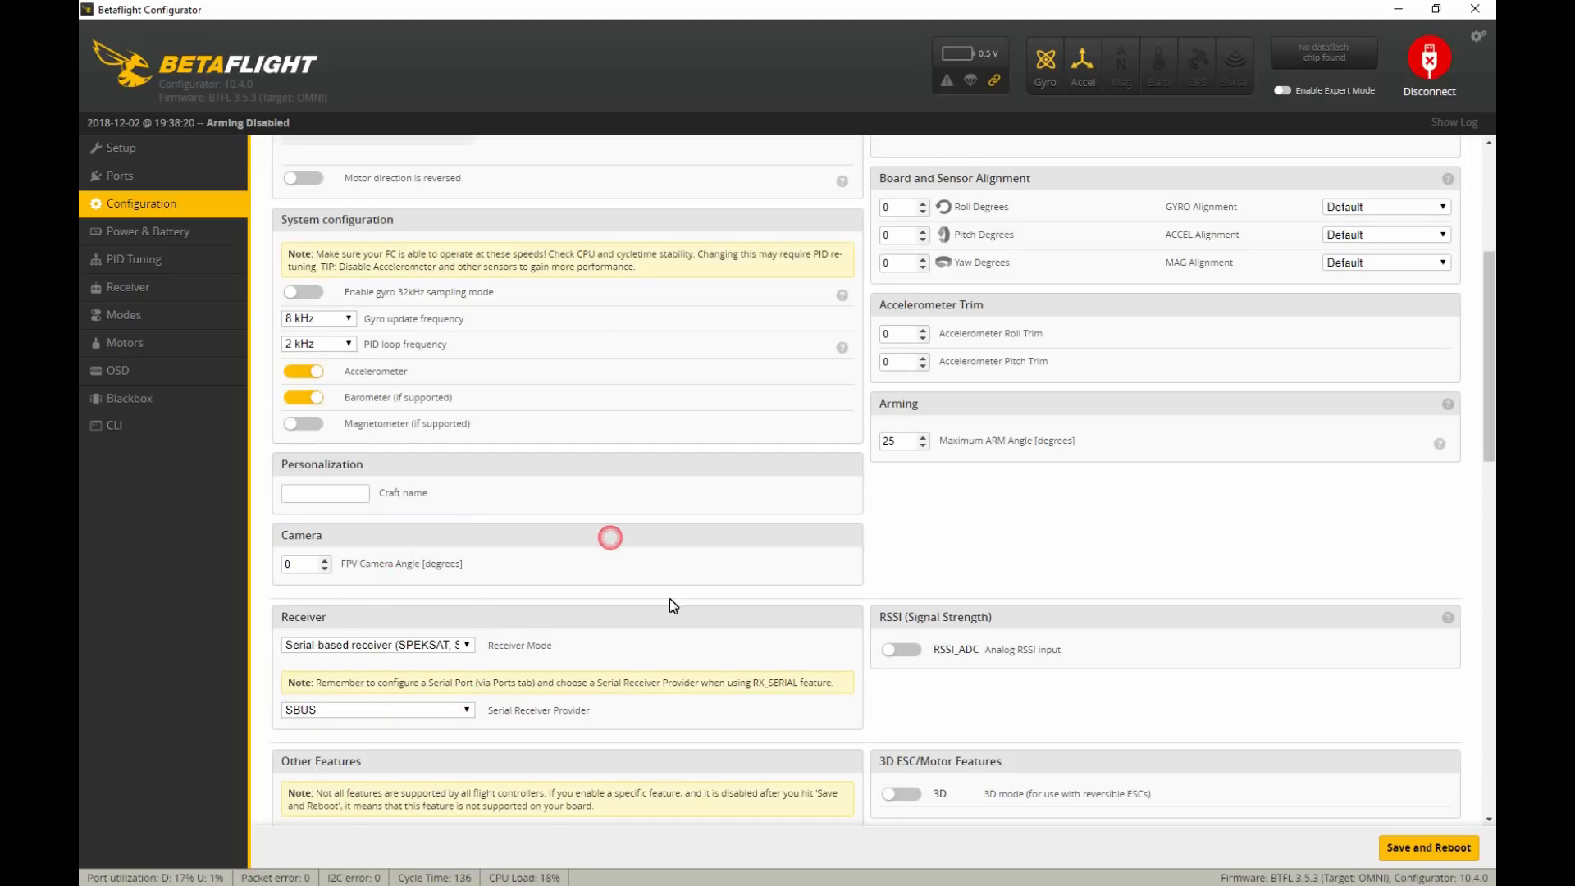
scroll(670, 598, "down", 3)
scroll(669, 598, "down", 4)
left_click(1414, 853)
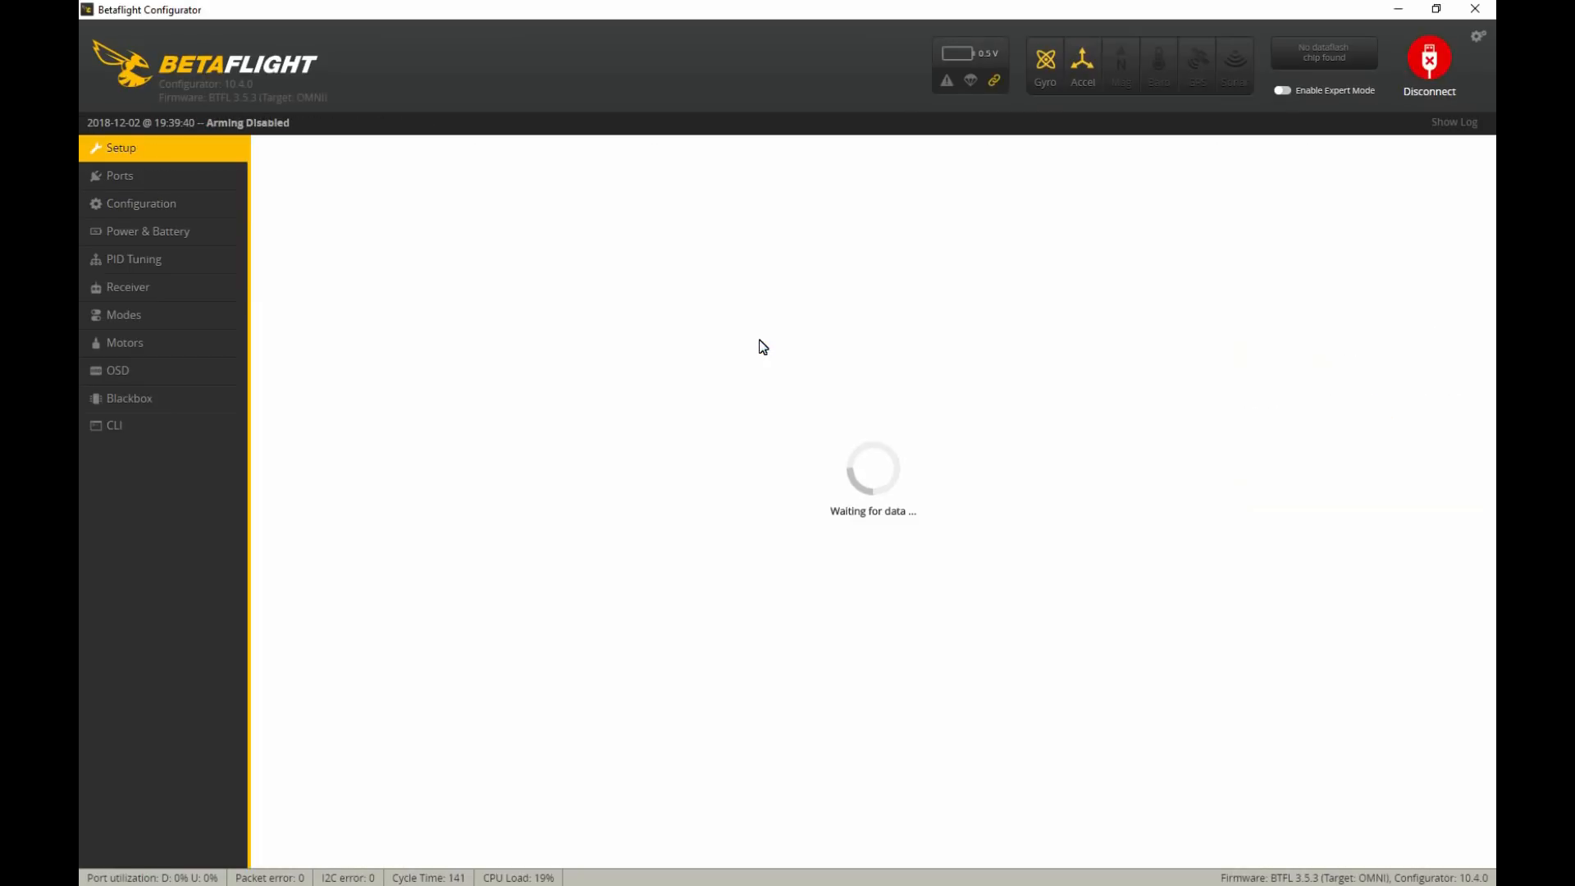
Check the saved configuration and examine the receiver's live channel values.
left_click(184, 205)
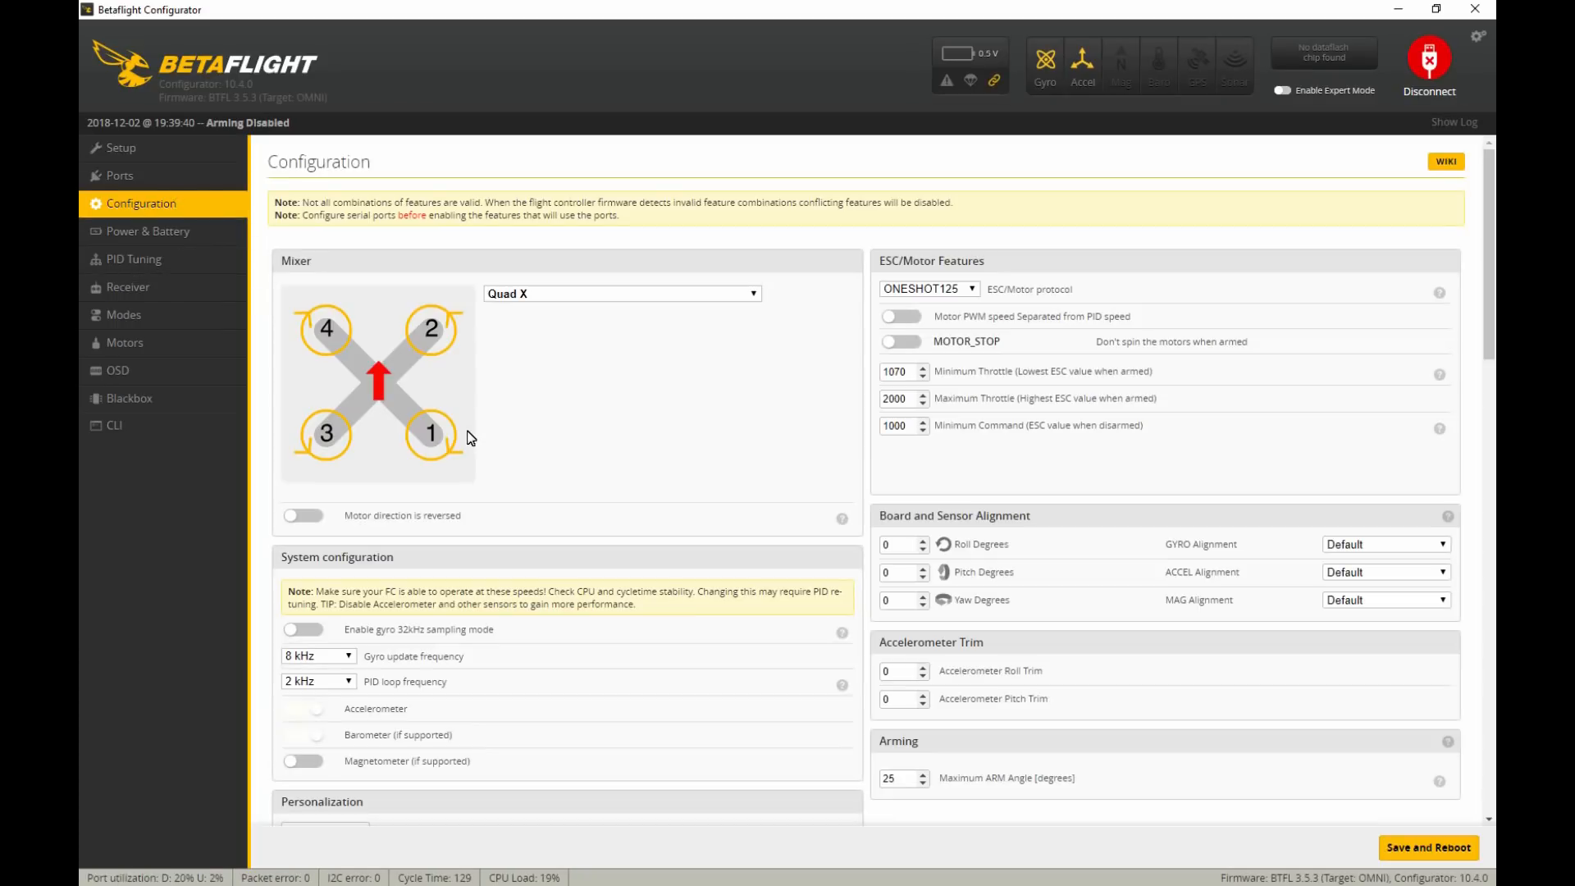
scroll(258, 331, "down", 3)
left_click(171, 285)
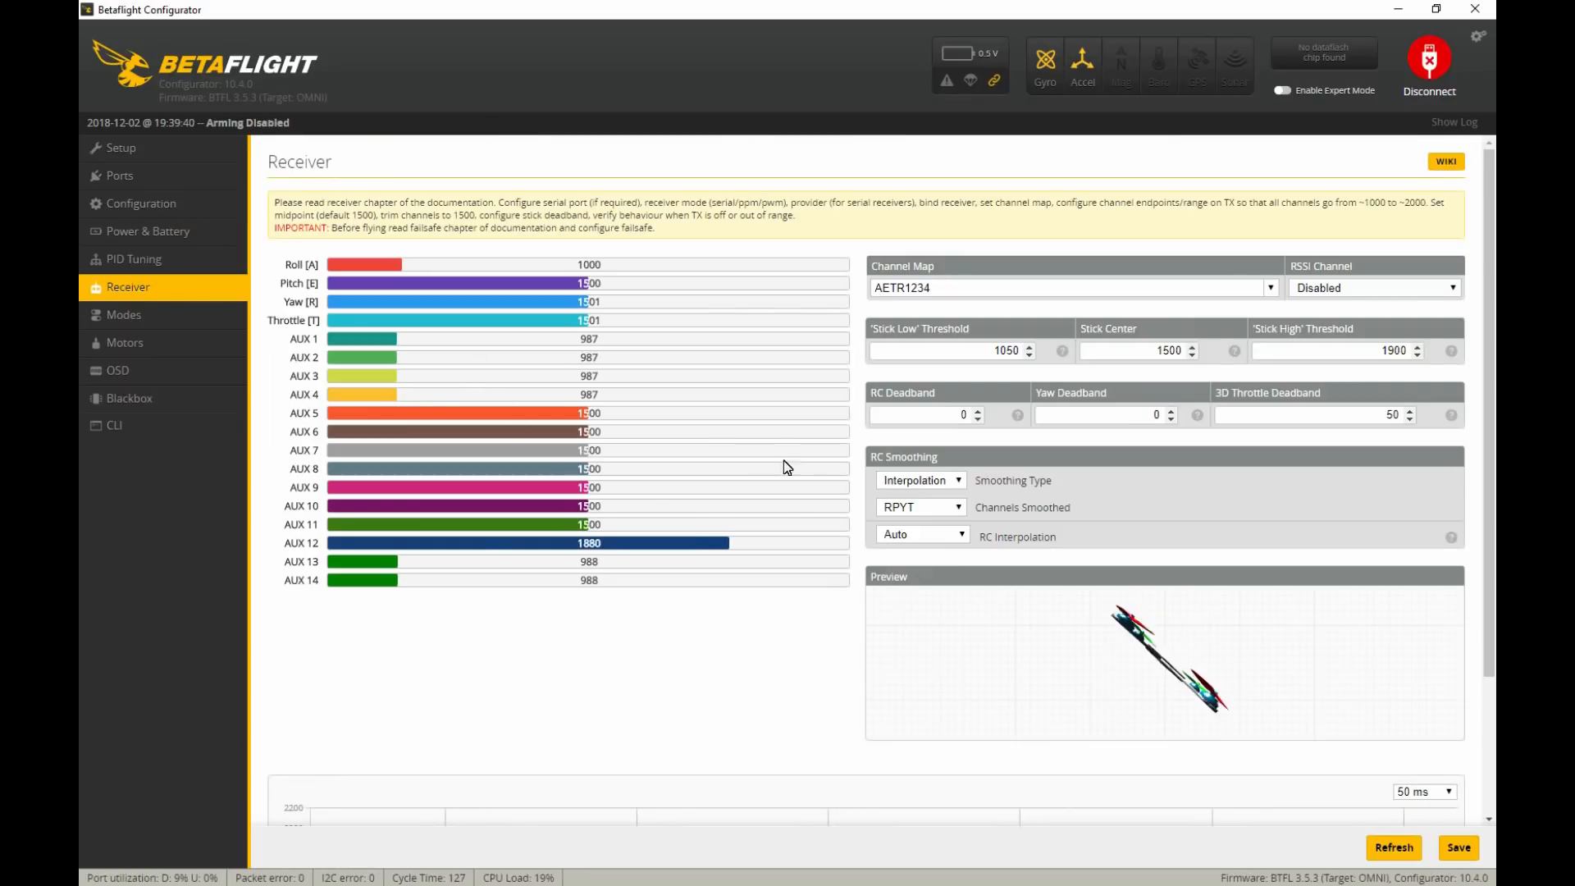
Mark the motor direction as reversed in the mixer configuration.
left_click(184, 178)
left_click(175, 208)
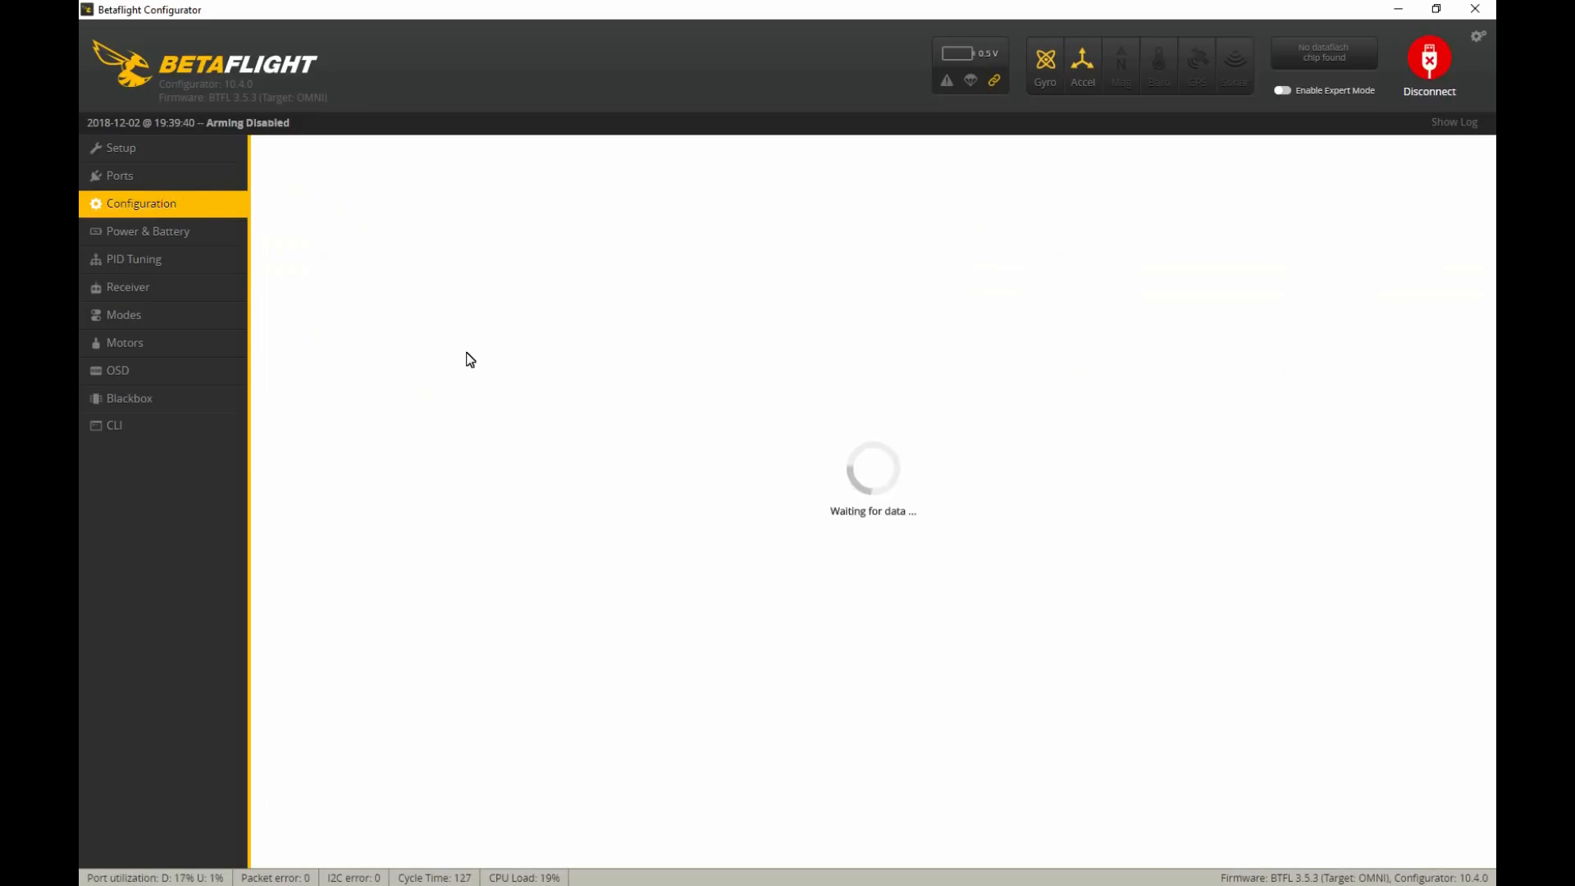
left_click(319, 520)
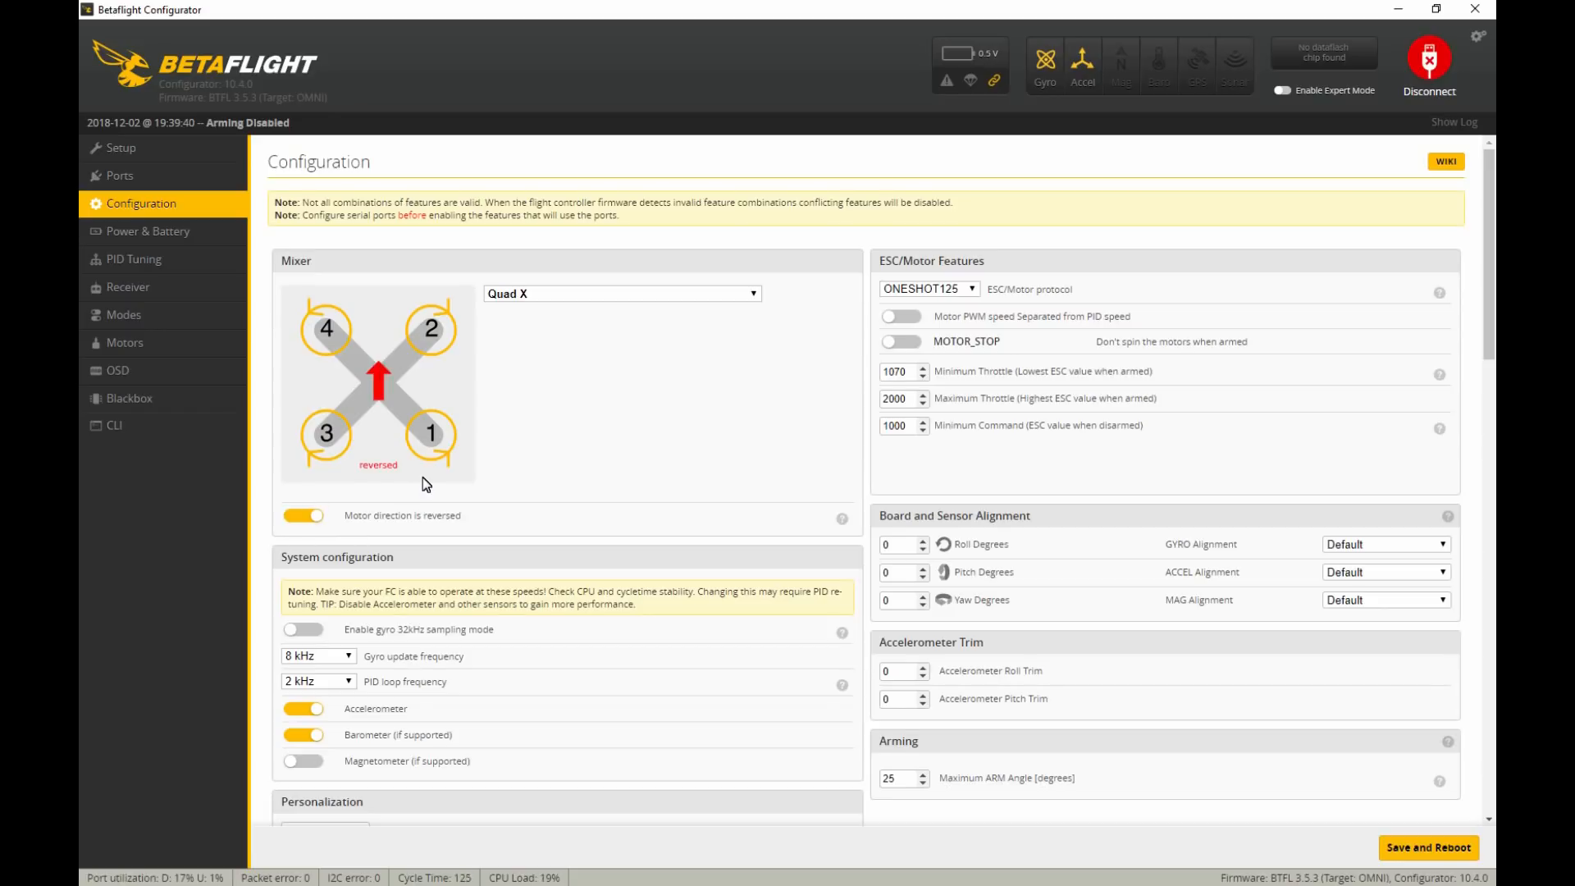
Disable the barometer and set the craft name to Super Whooper.
scroll(309, 492, "down", 4)
left_click(302, 399)
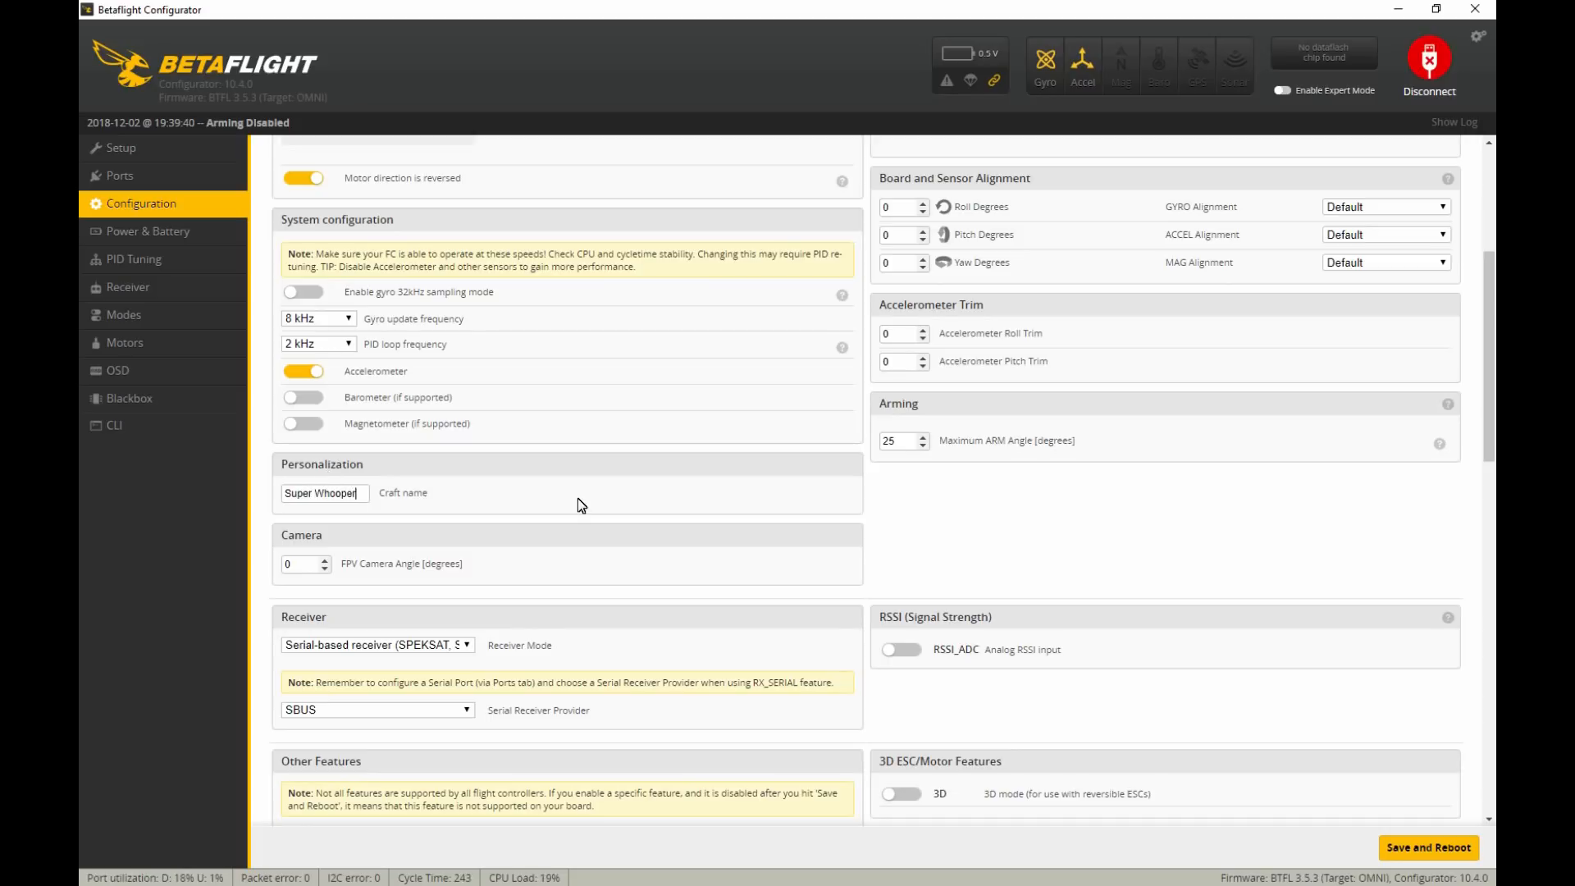
Enable RX_LOST and RX_SET in the Dshot beacon configuration.
scroll(579, 500, "down", 5)
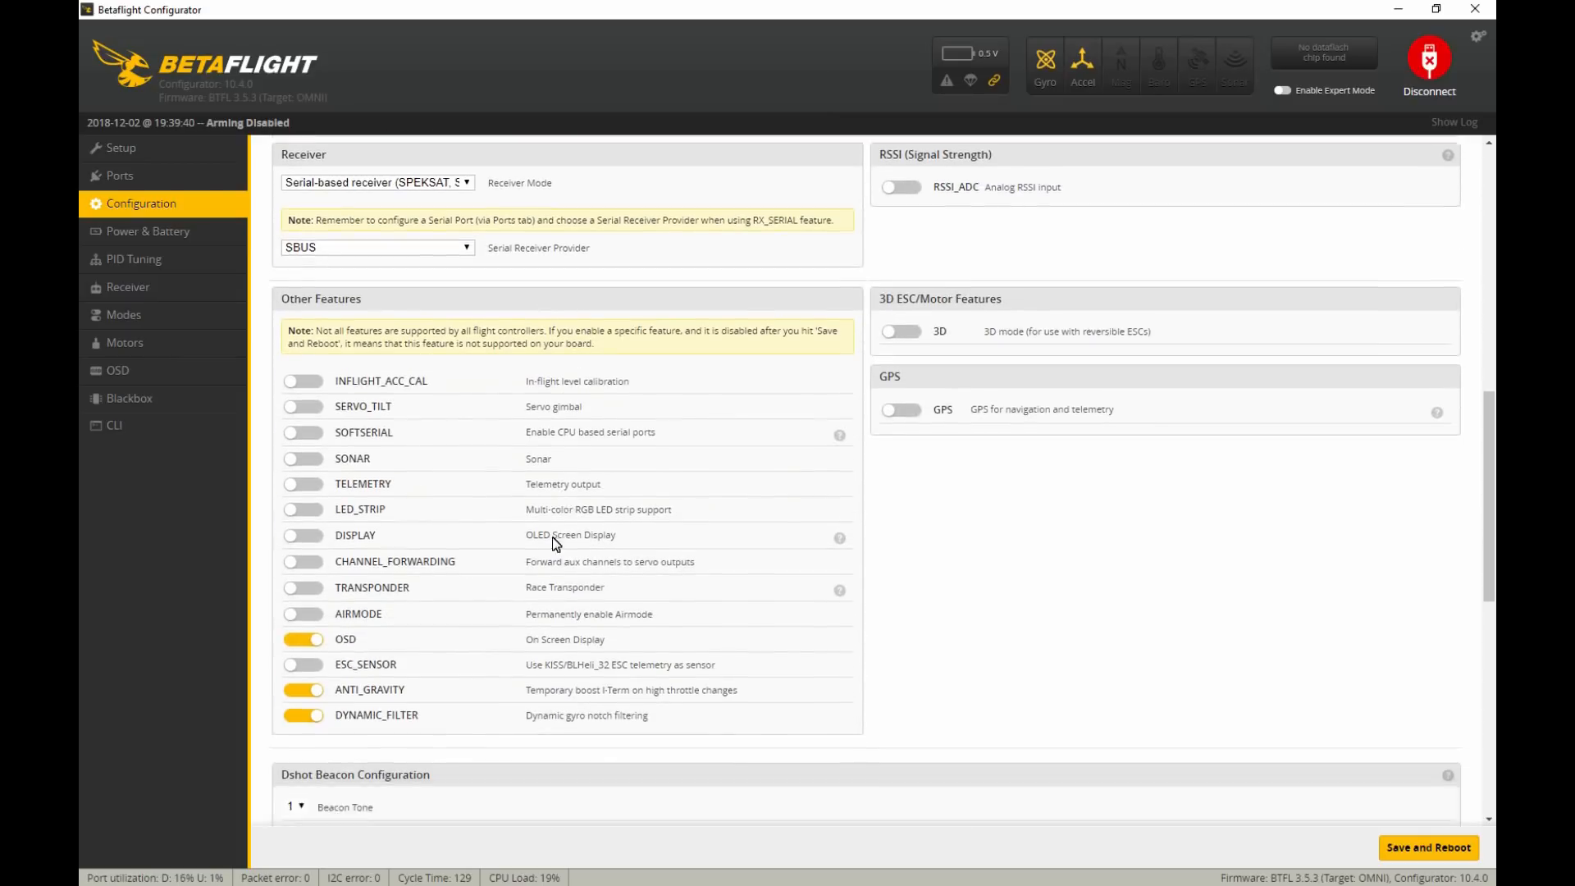
scroll(557, 543, "down", 3)
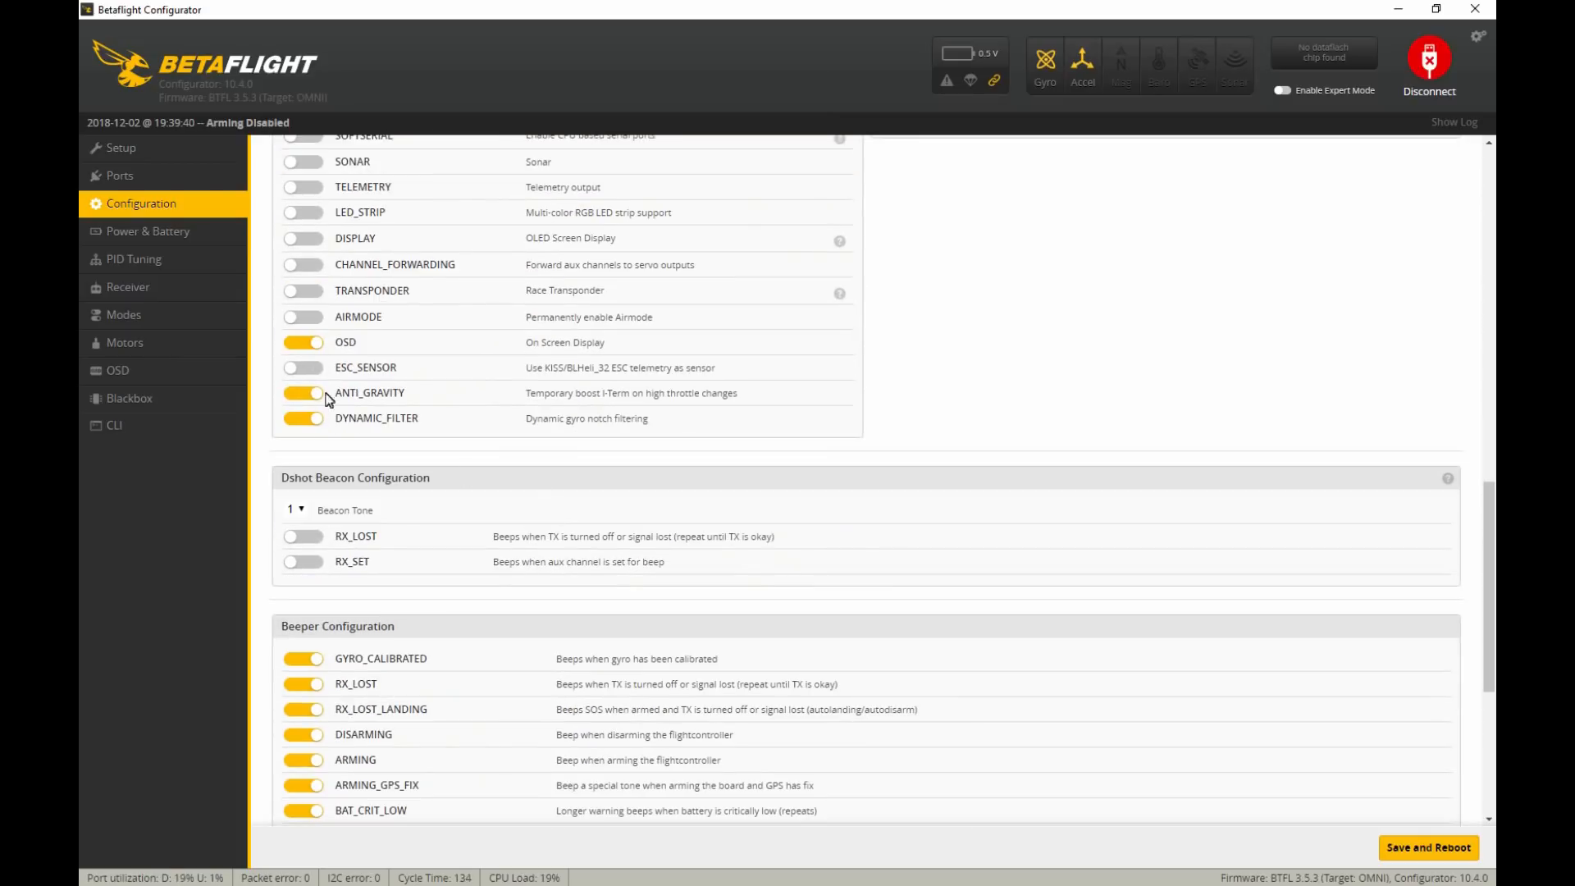
left_click(306, 536)
left_click(305, 562)
Set the ESC/motor protocol to DSHOT300 and the motor idle throttle value to 6 percent.
scroll(804, 517, "up", 4)
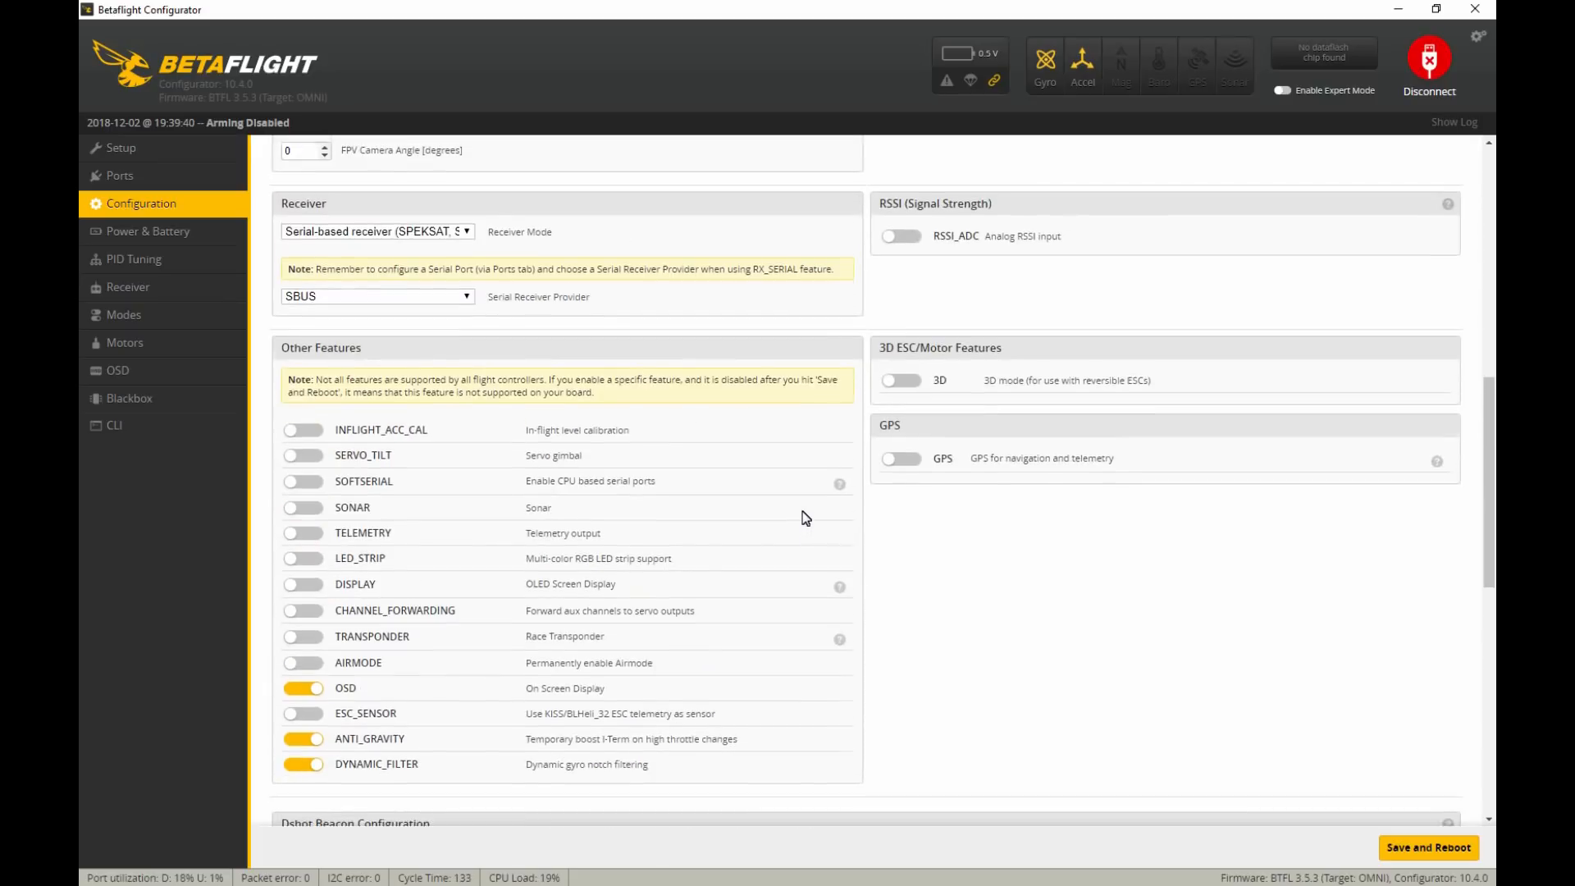
scroll(804, 517, "up", 8)
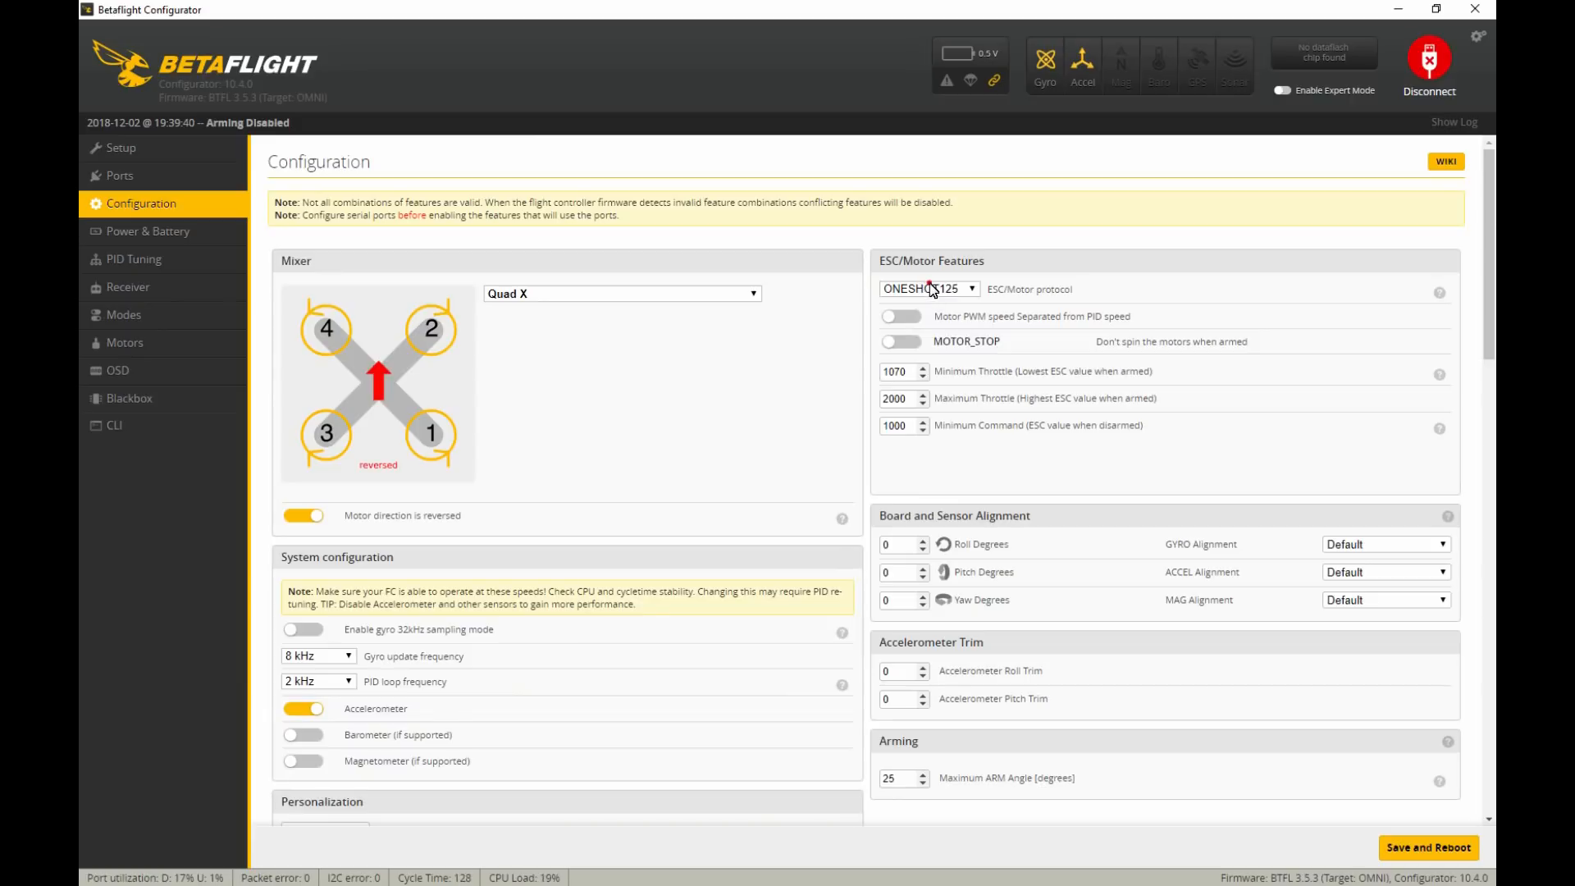
left_click(932, 289)
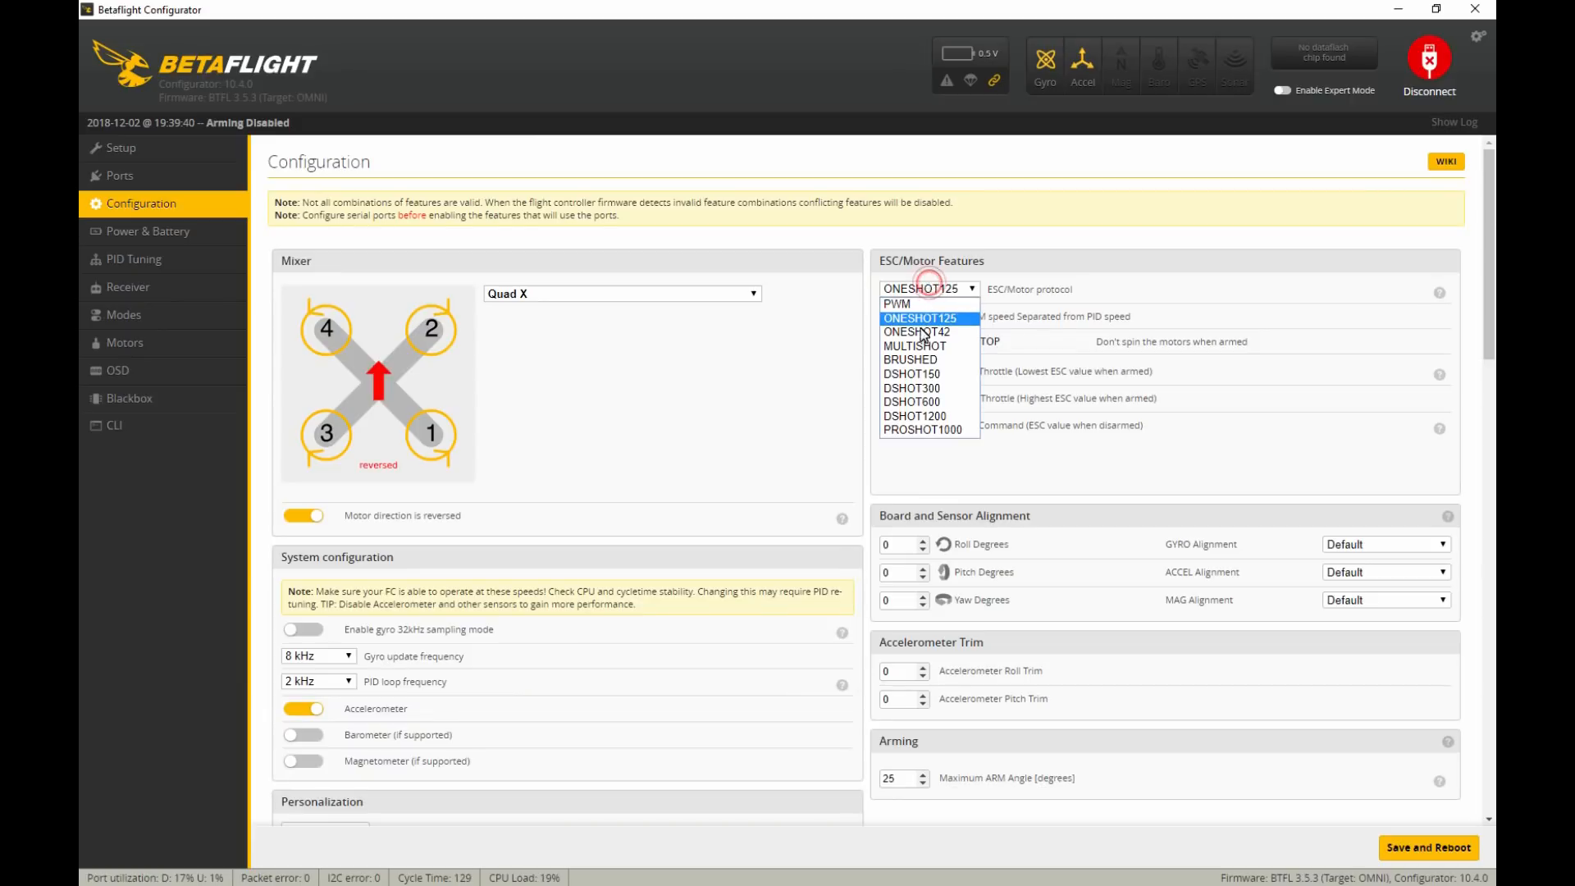
left_click(916, 389)
left_click_drag(906, 352, 705, 385)
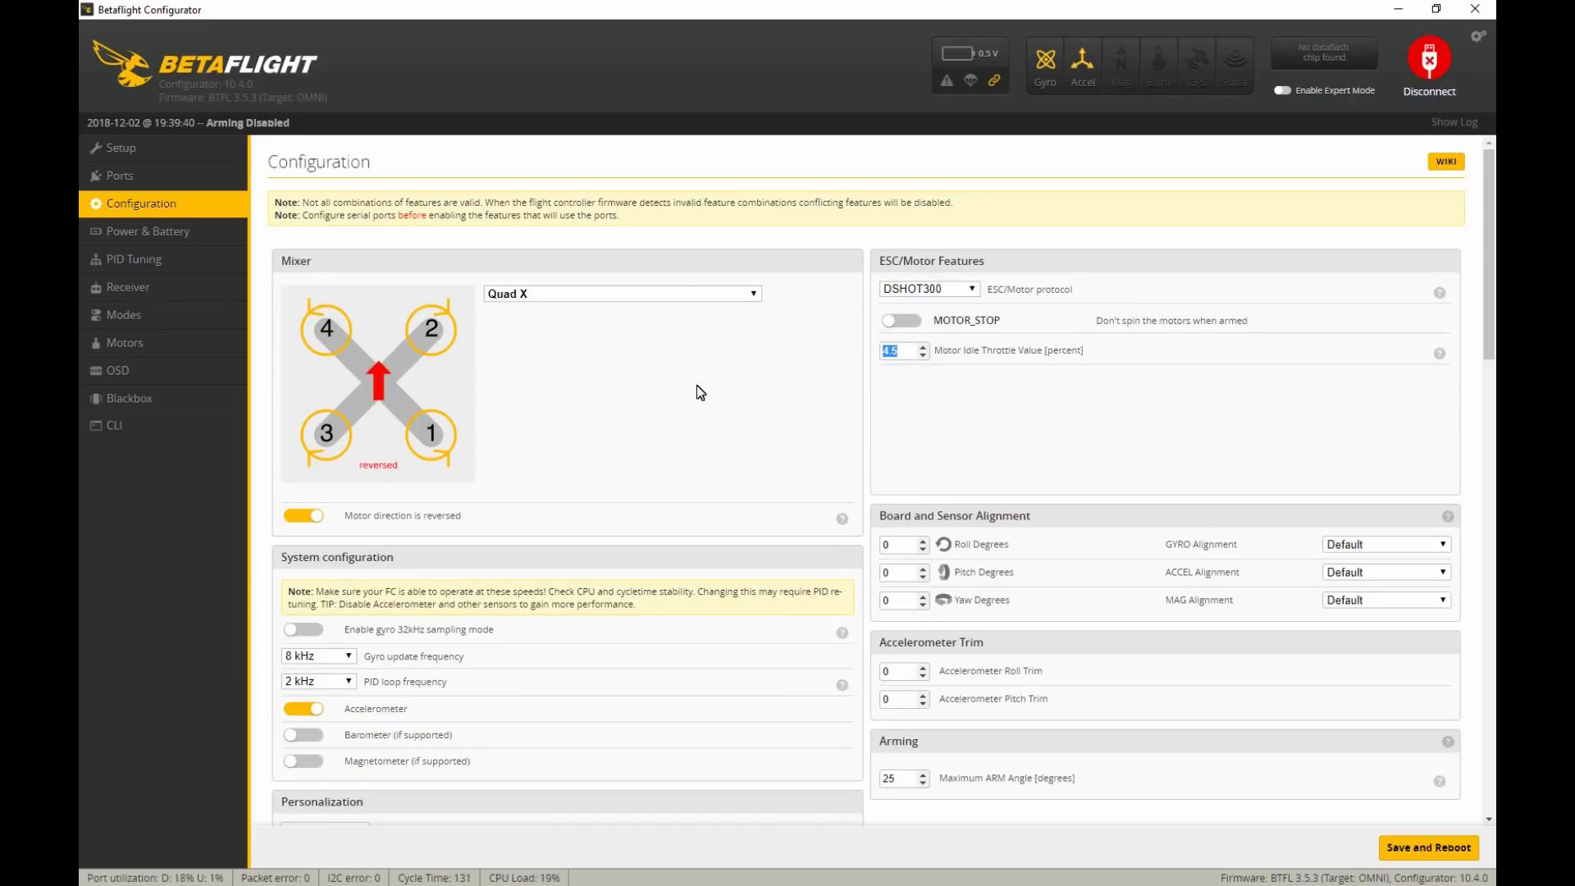
type("6")
left_click(933, 415)
Set the maximum arm angle to 180 degrees, save and reboot, and review the saved configuration.
scroll(975, 442, "down", 2)
left_click_drag(899, 612, 787, 630)
type("180")
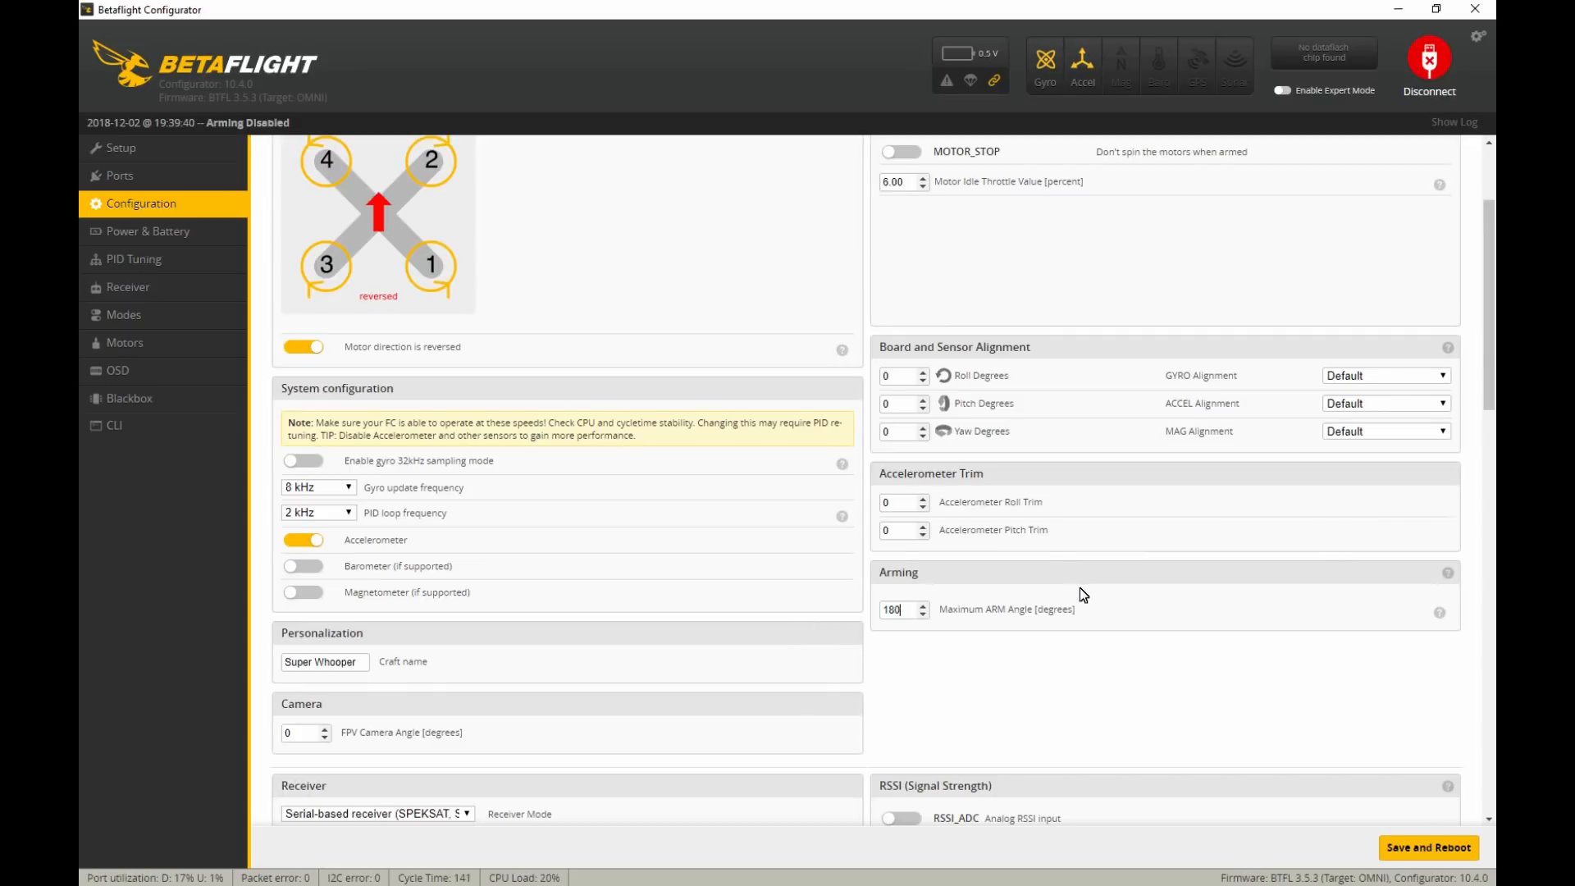
scroll(1082, 589, "down", 7)
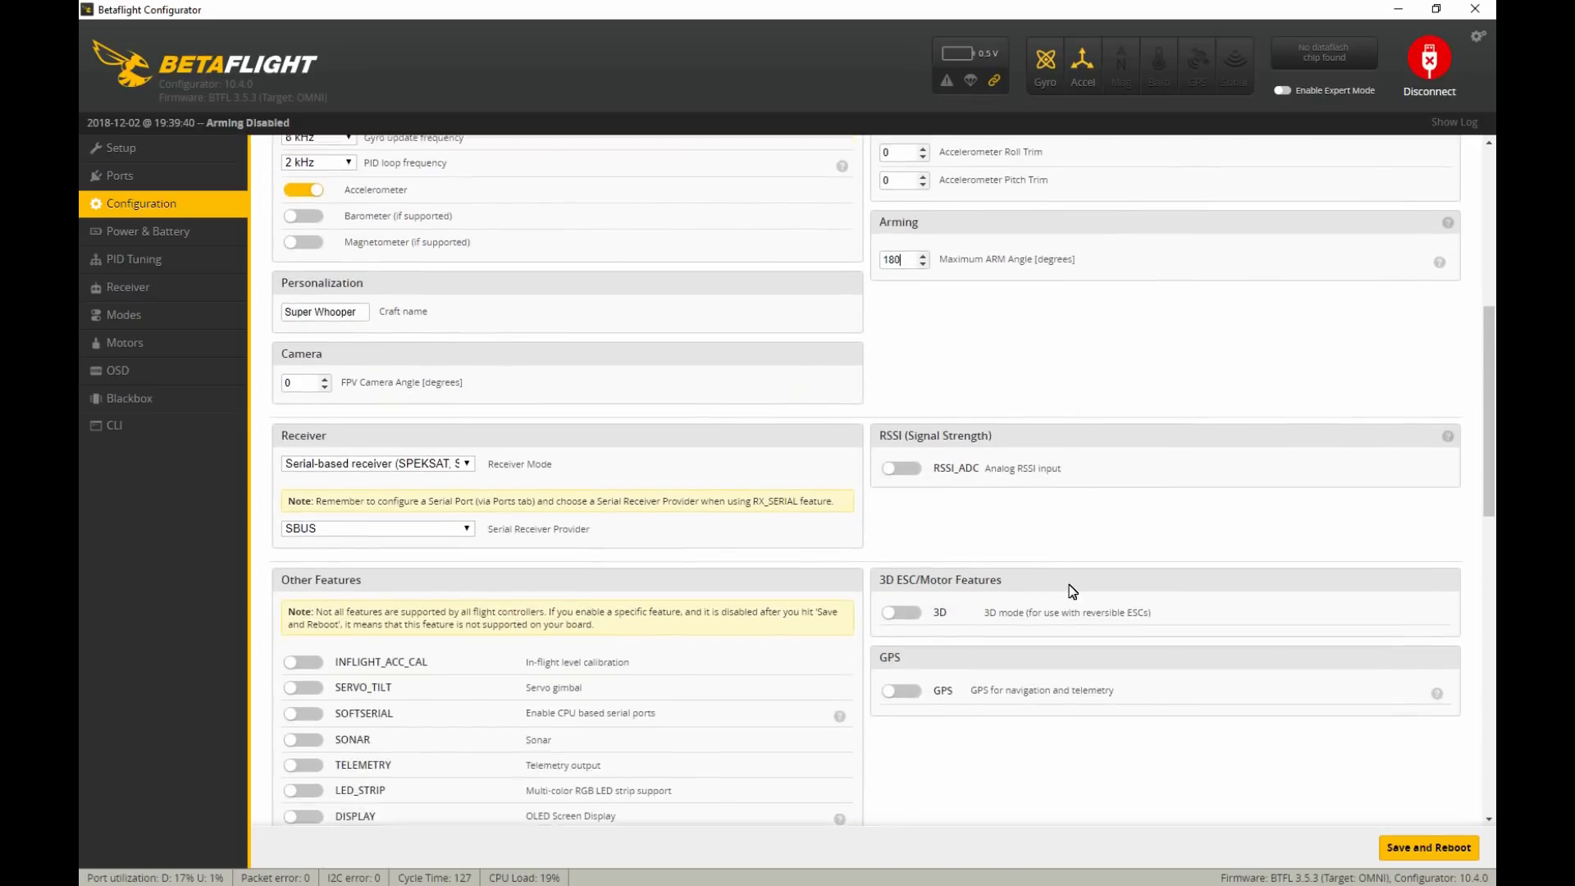
left_click(1415, 850)
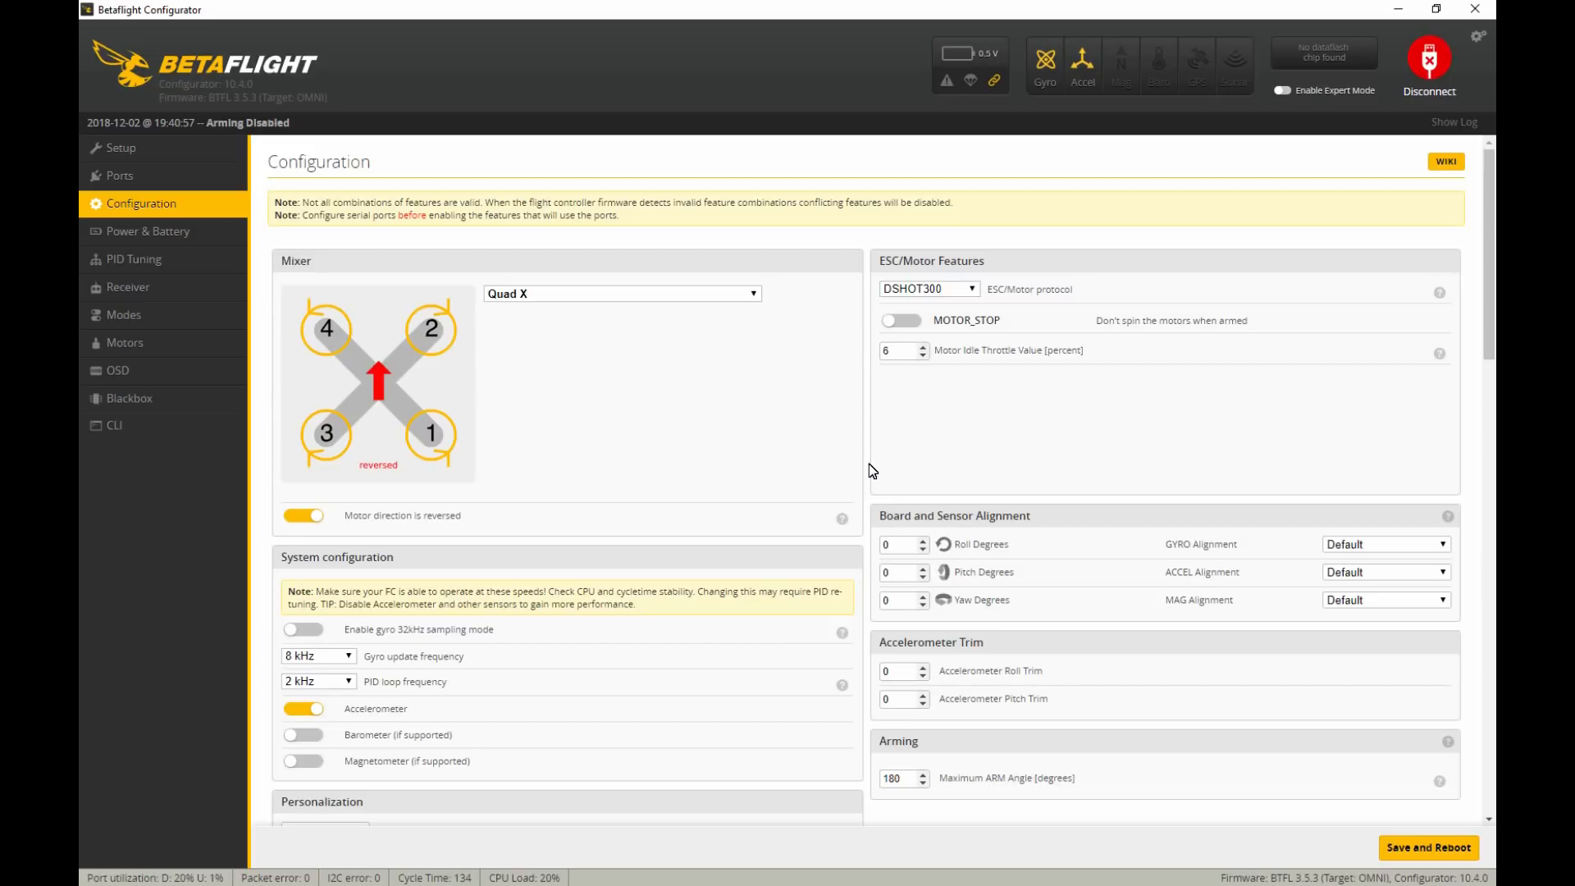
scroll(871, 471, "down", 12)
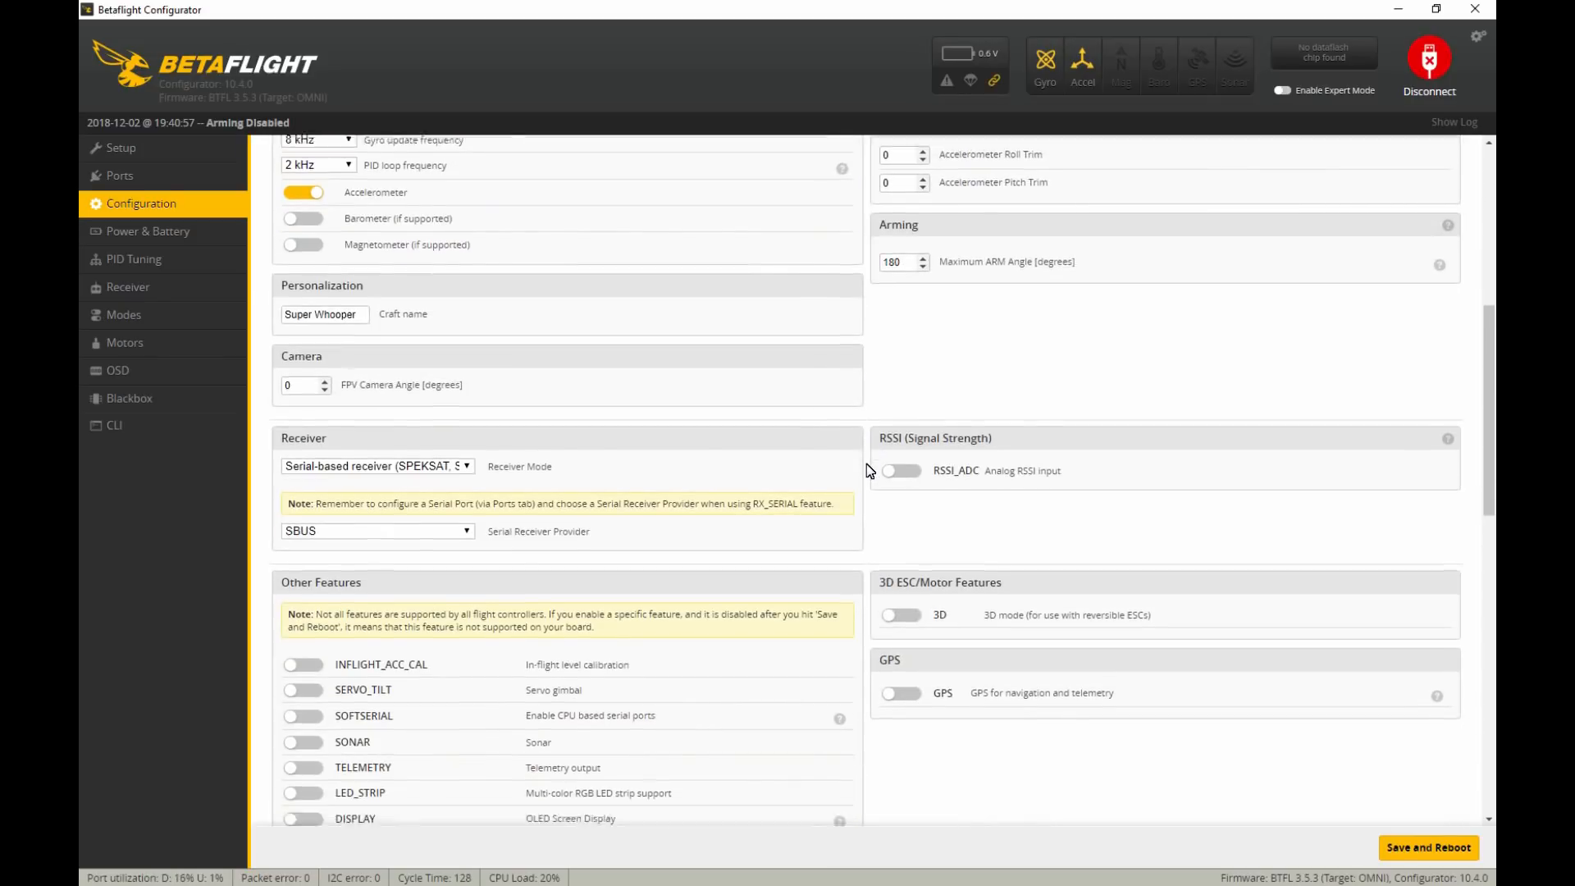
Set the minimum cell voltage to 2.8, the maximum to 4.5 and the warning cell voltage to 3, and save the battery settings.
scroll(816, 493, "down", 5)
left_click(205, 232)
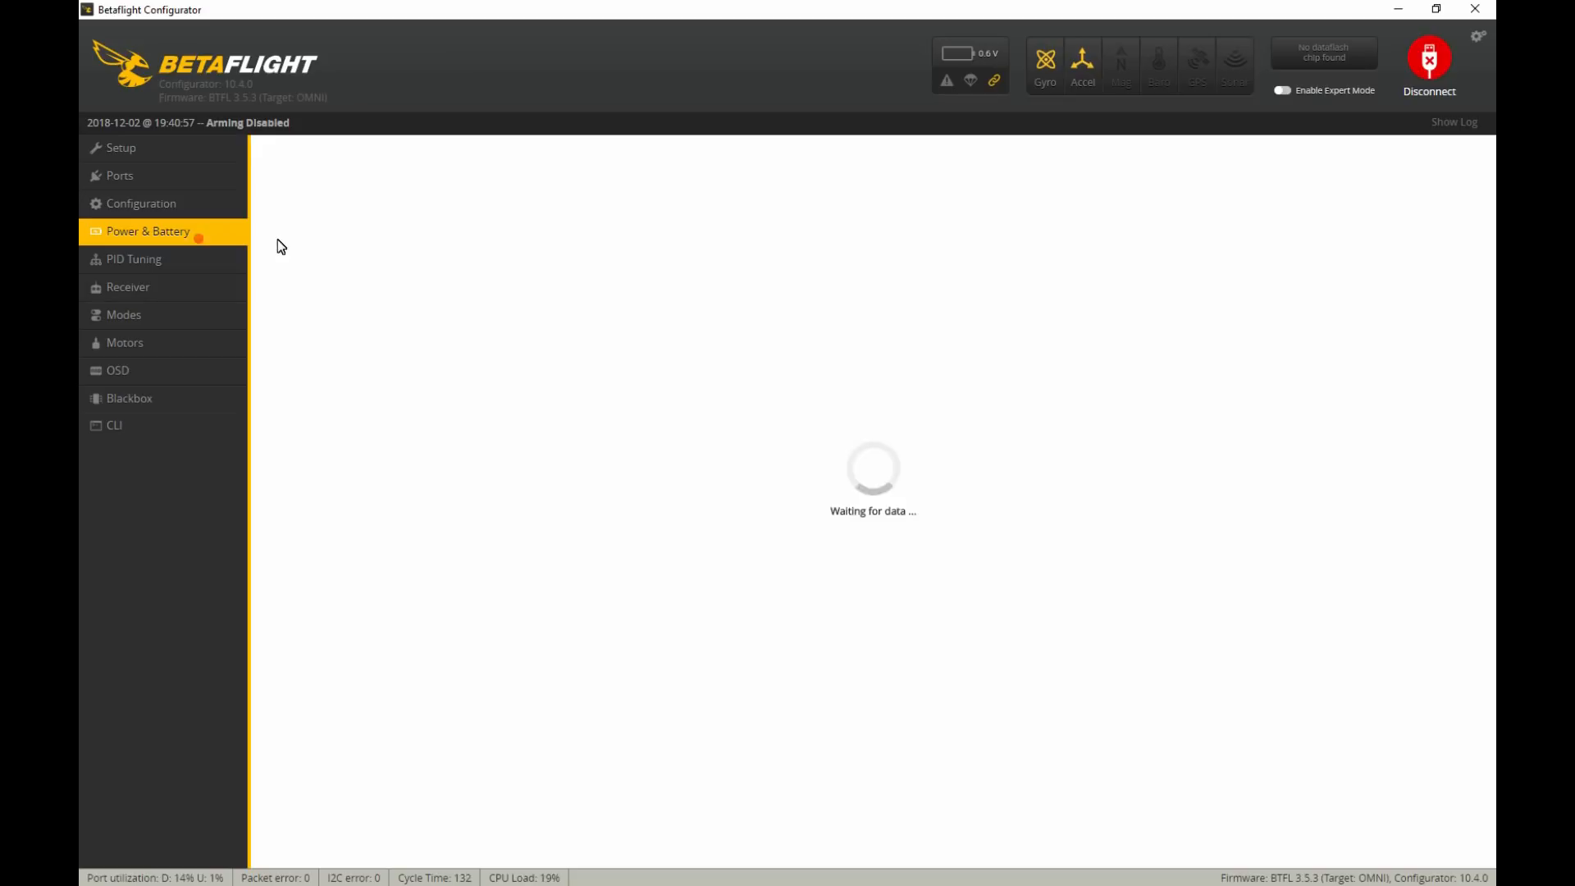
left_click_drag(305, 286, 288, 287)
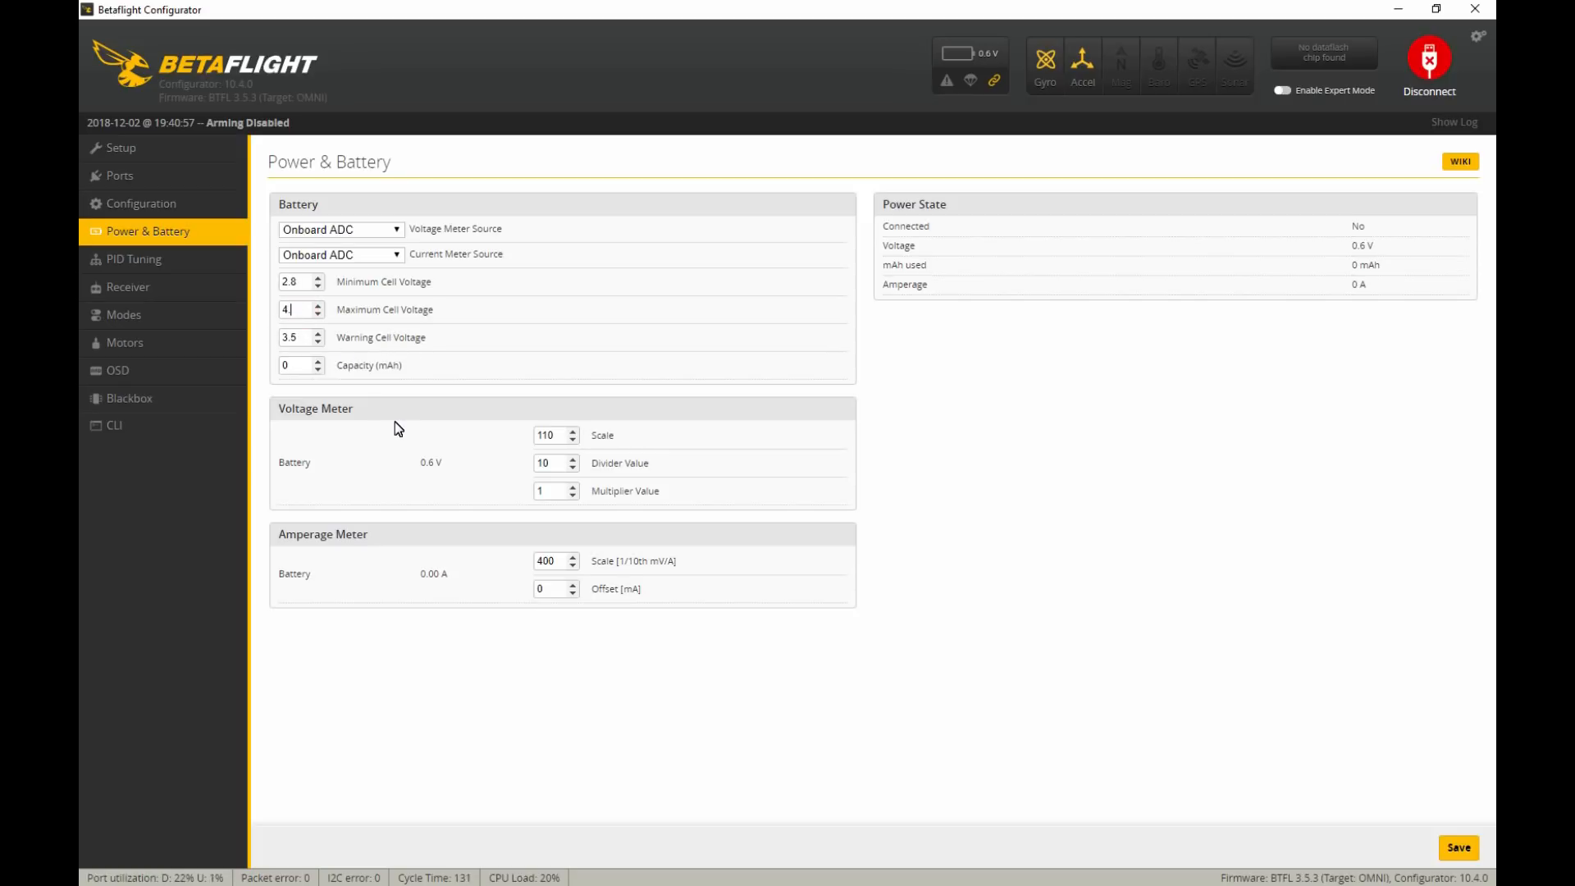
left_click_drag(298, 337, 292, 353)
key("BackSpace")
key("BackSpace")
left_click(1455, 845)
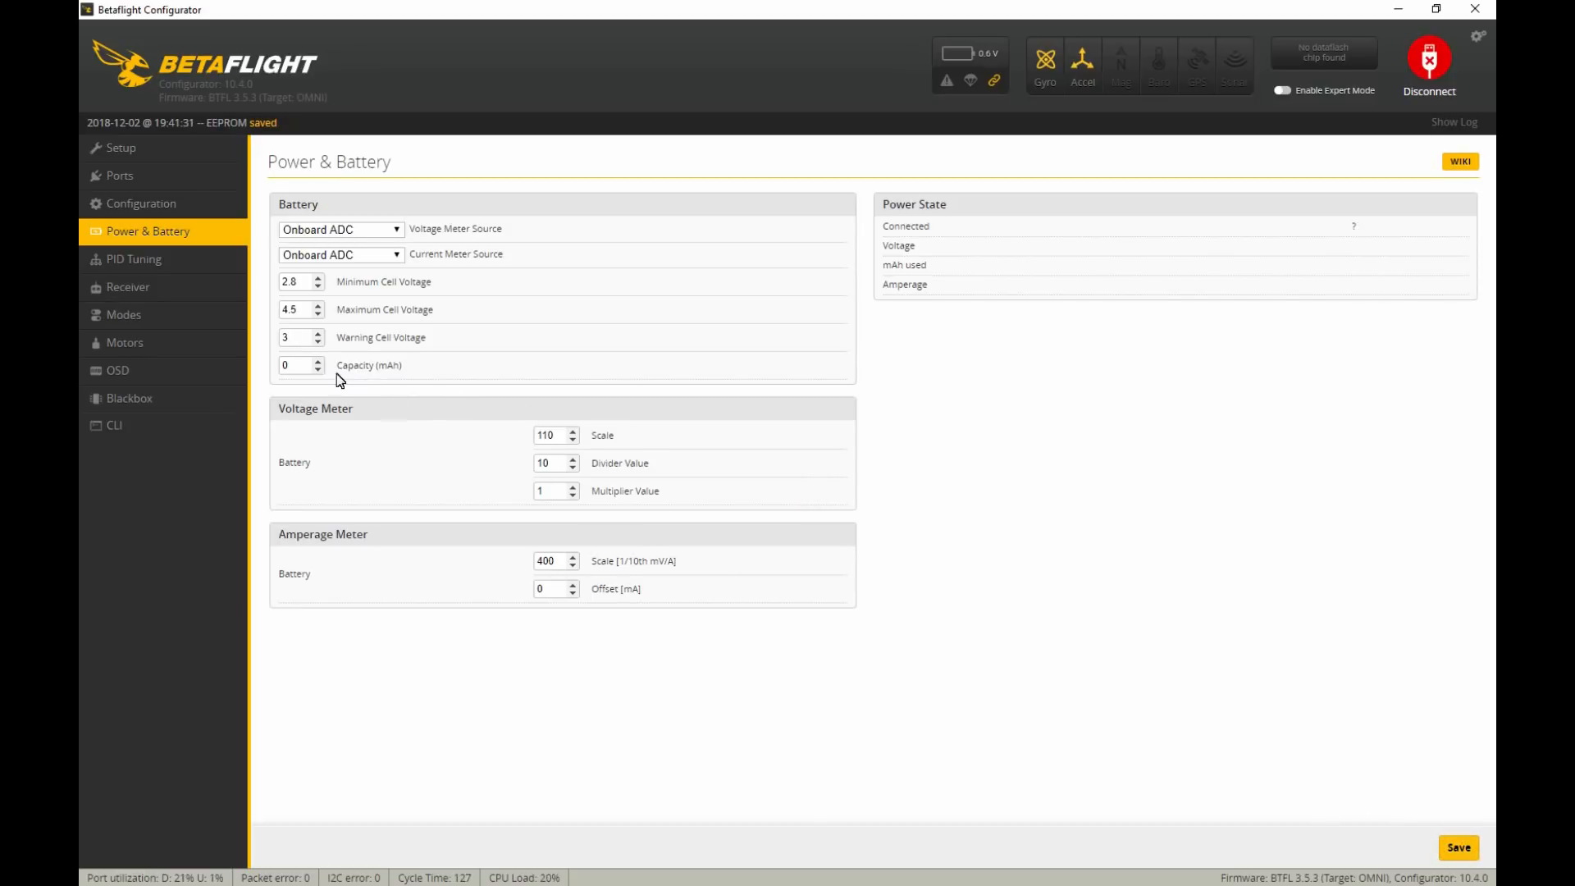
Set the receiver channel map to Spektrum / Graupner / JR and the RSSI channel to AUX 12, and save.
left_click(169, 264)
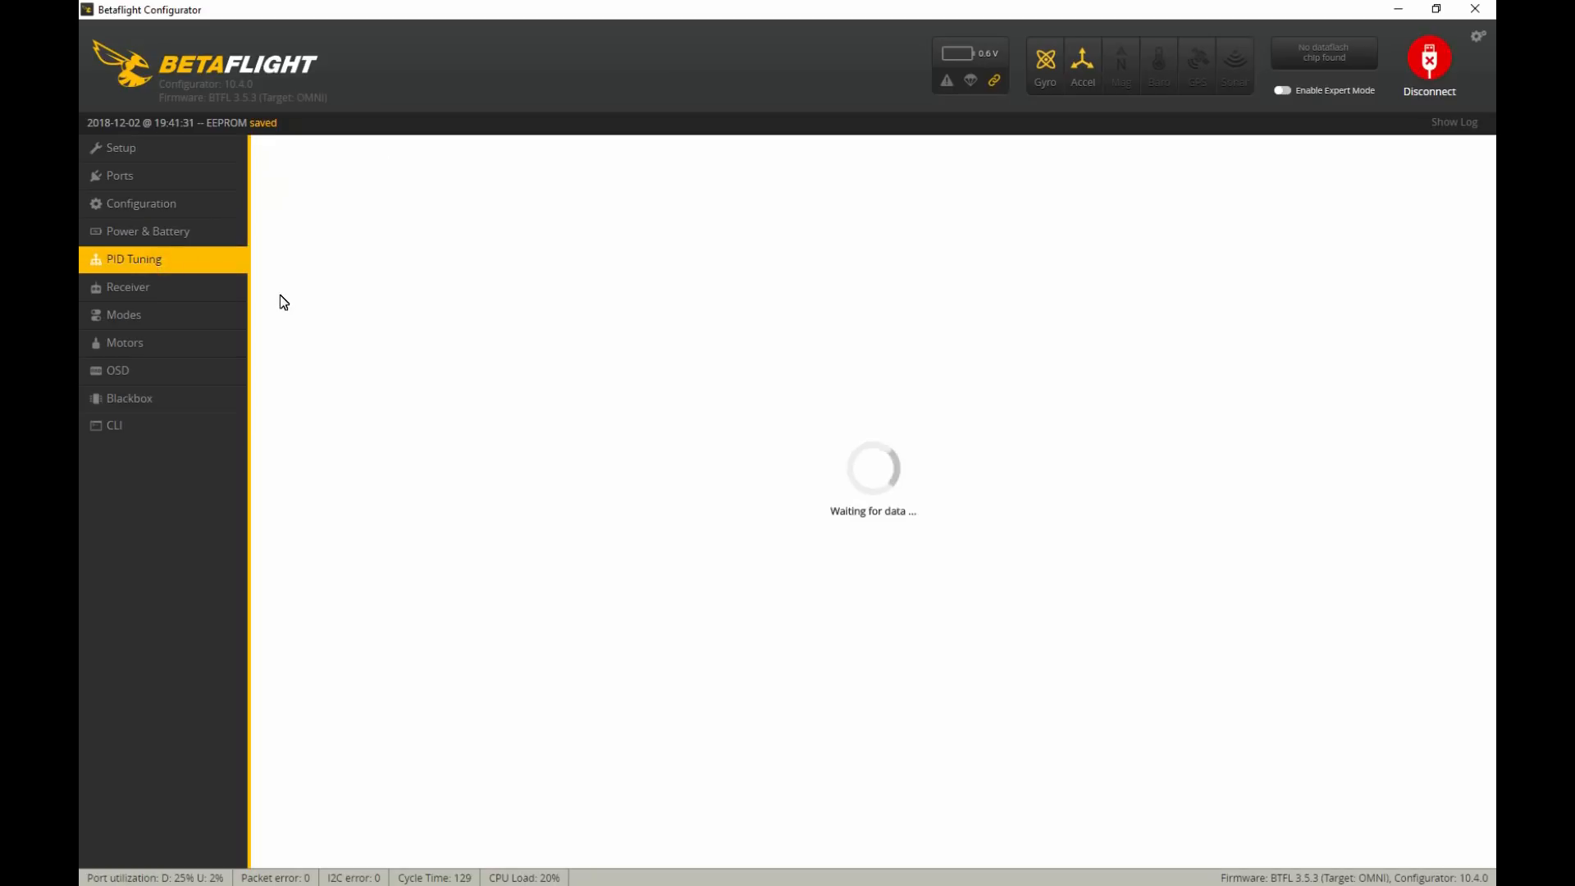
left_click(155, 296)
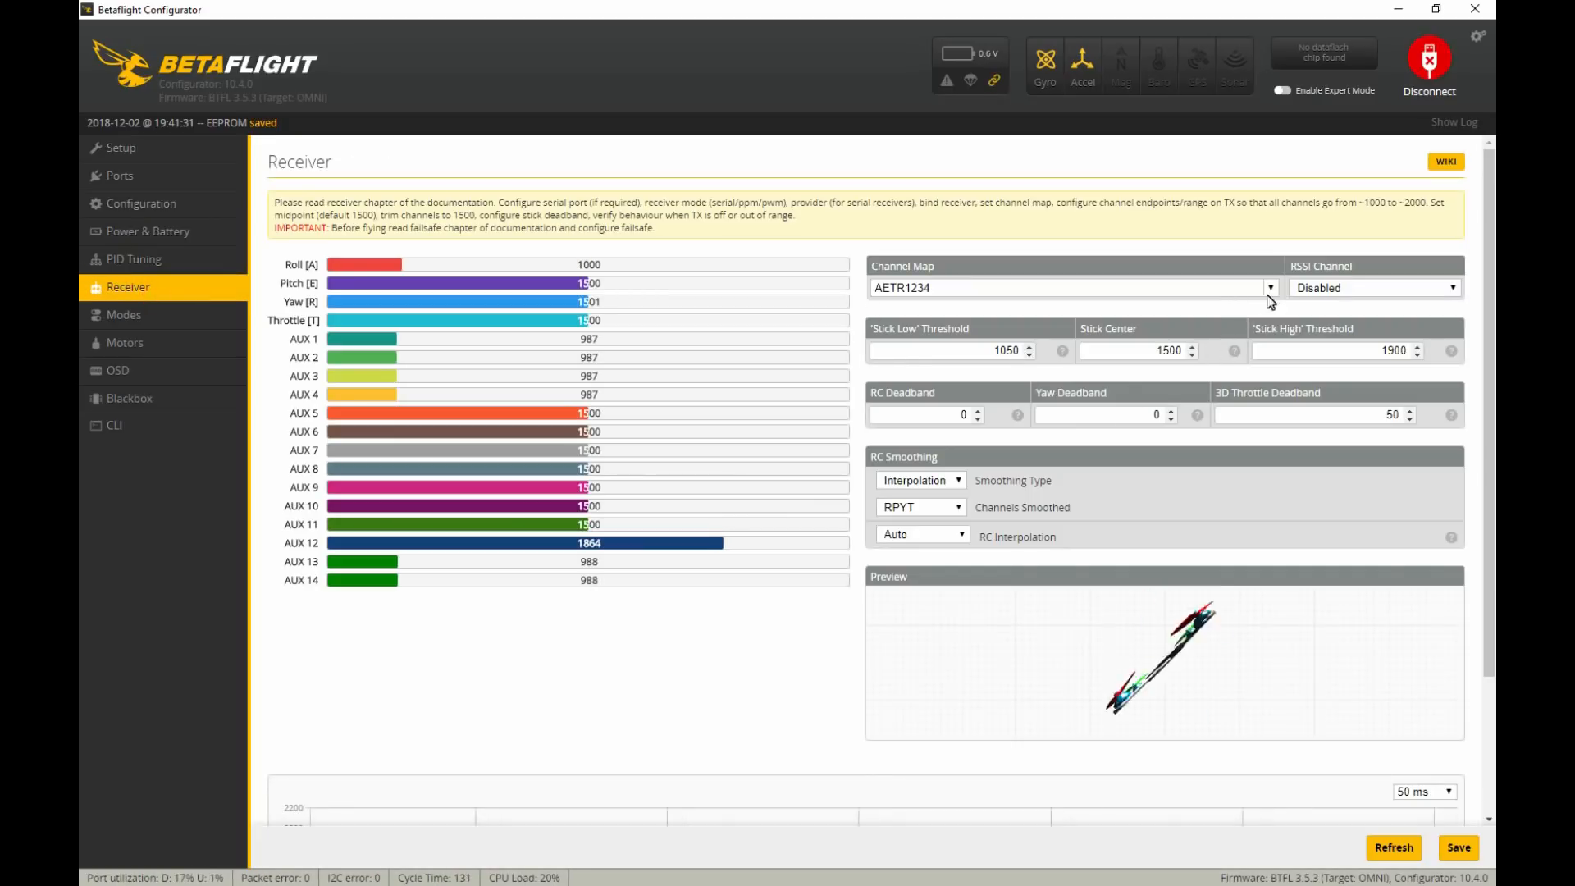
left_click(1271, 288)
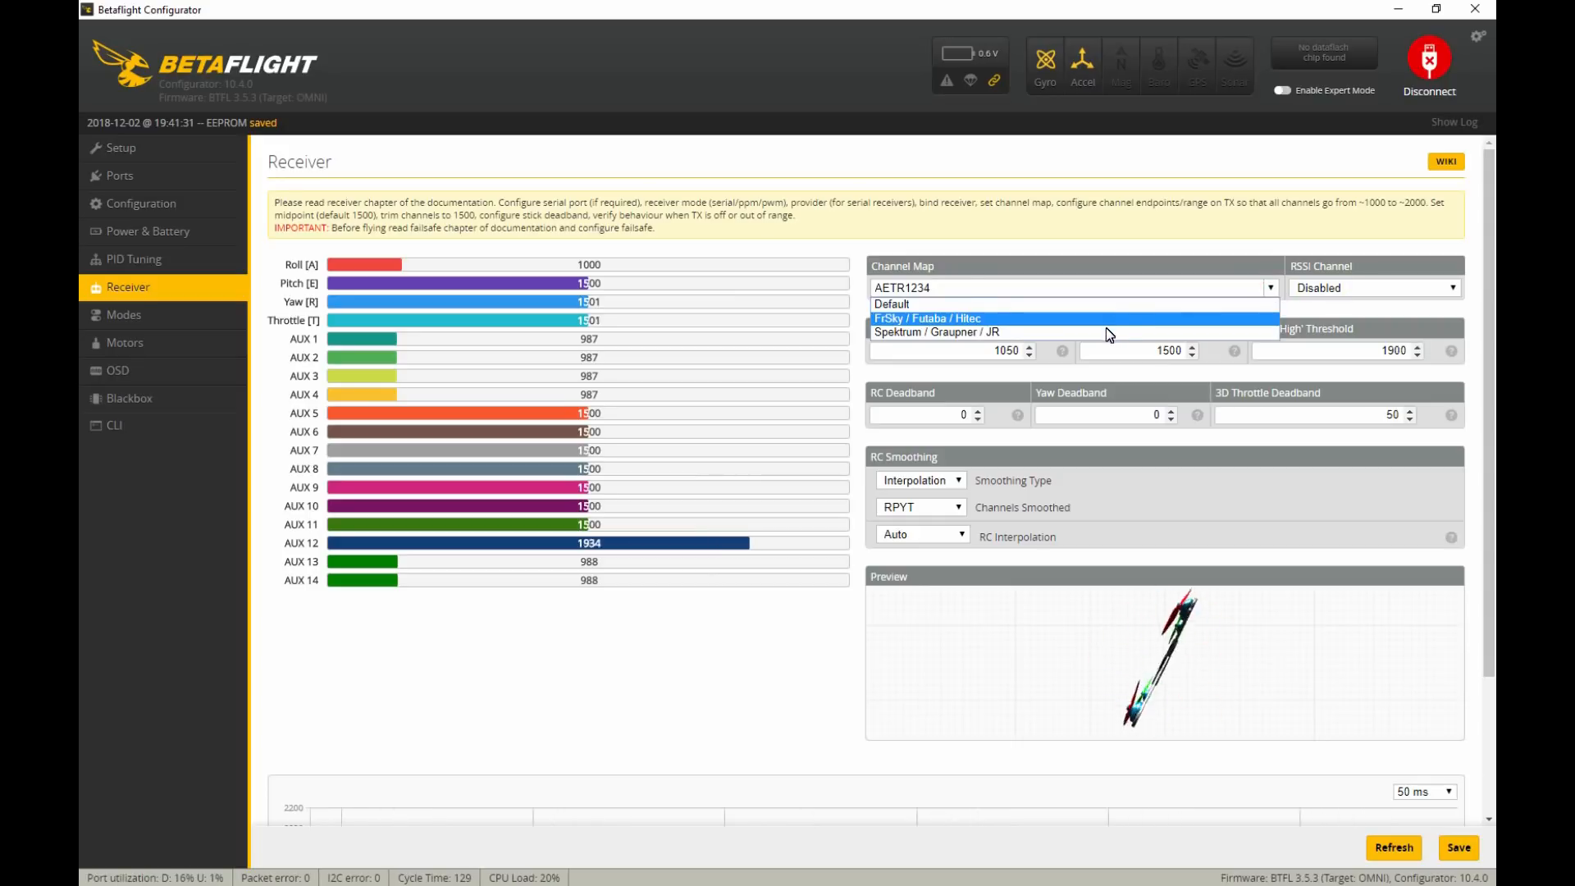
left_click(1106, 330)
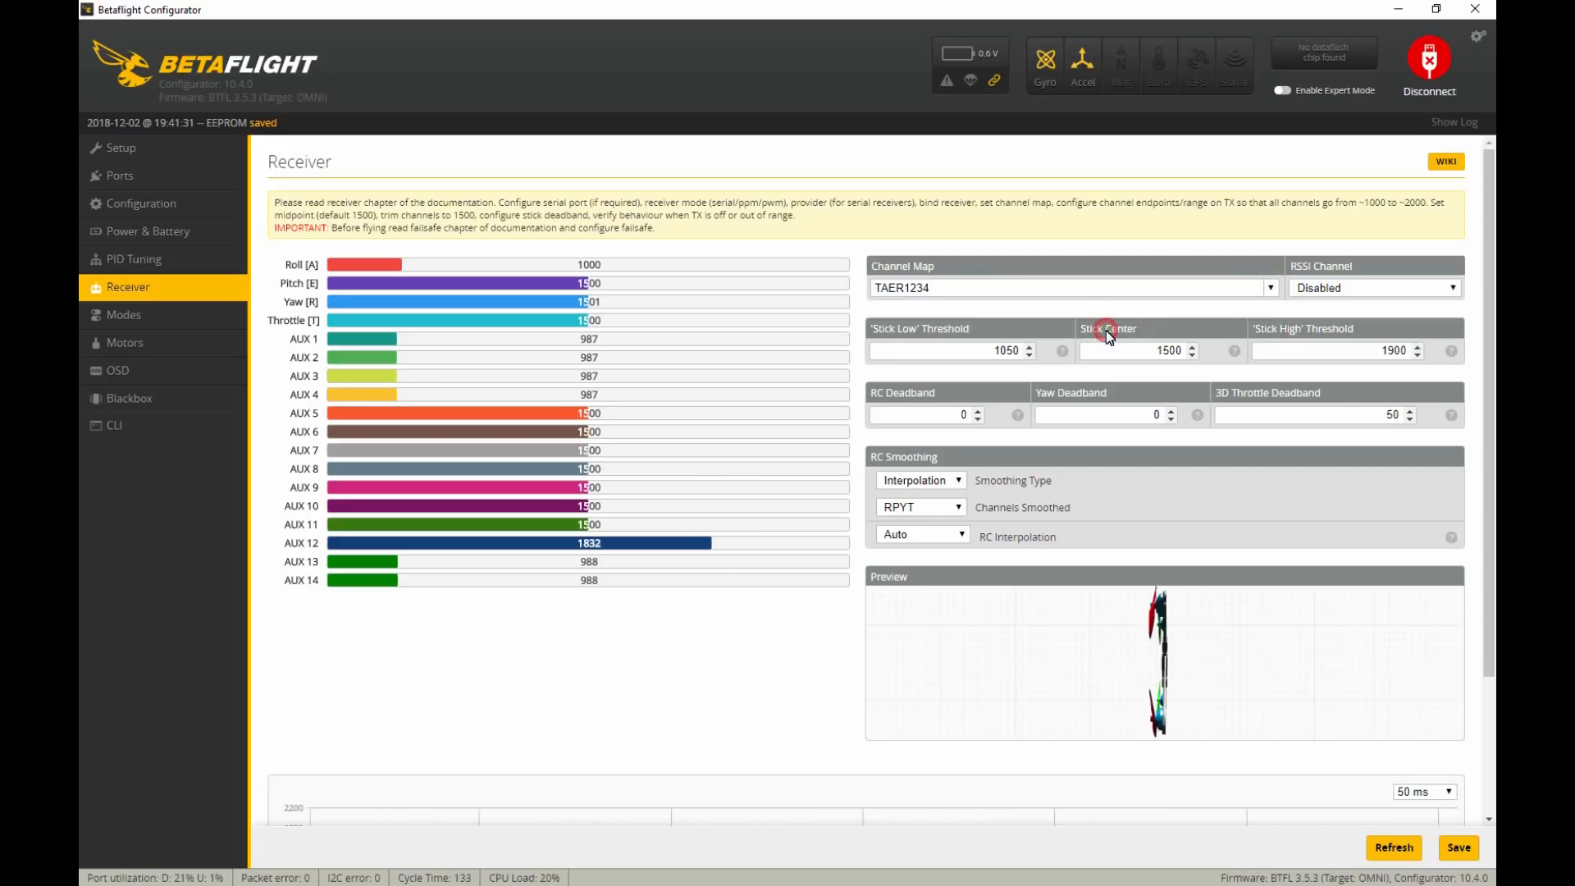
left_click(1341, 287)
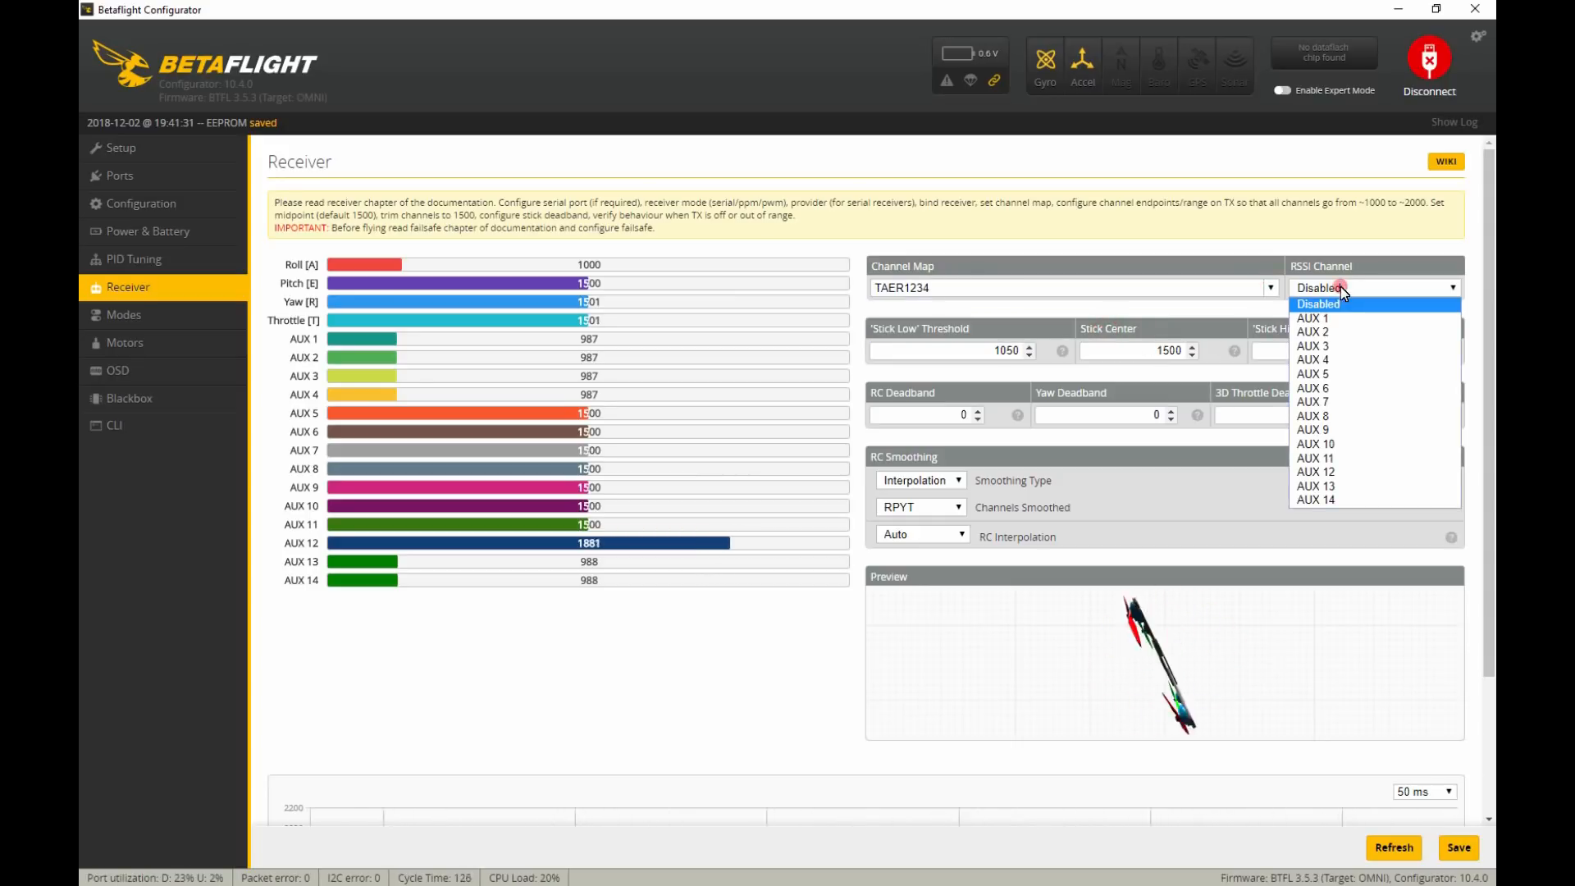
left_click(1323, 472)
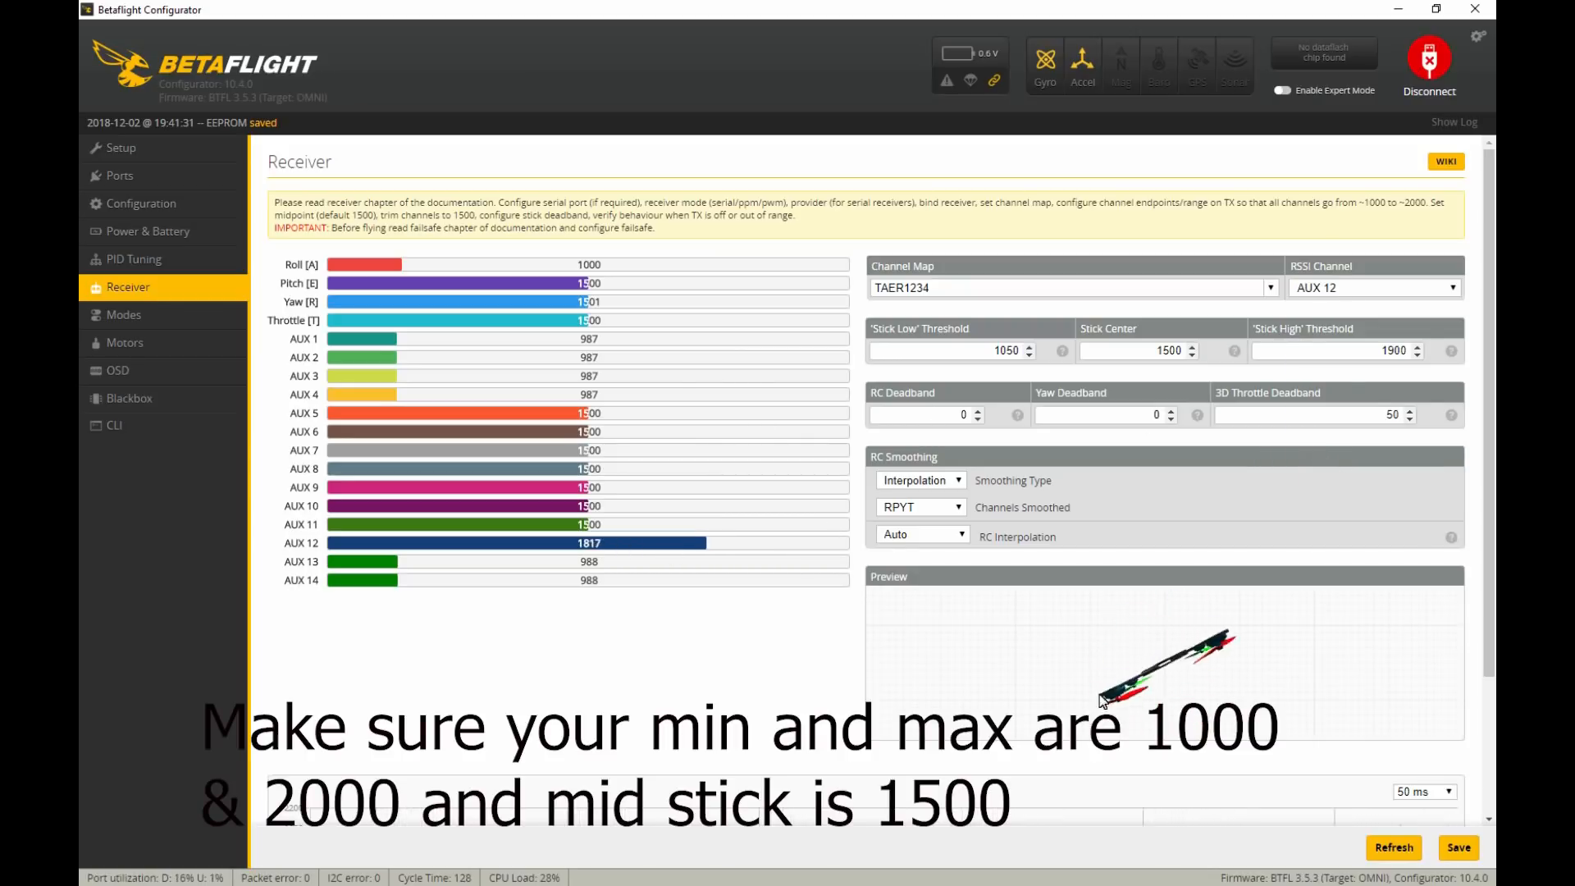
left_click(1450, 845)
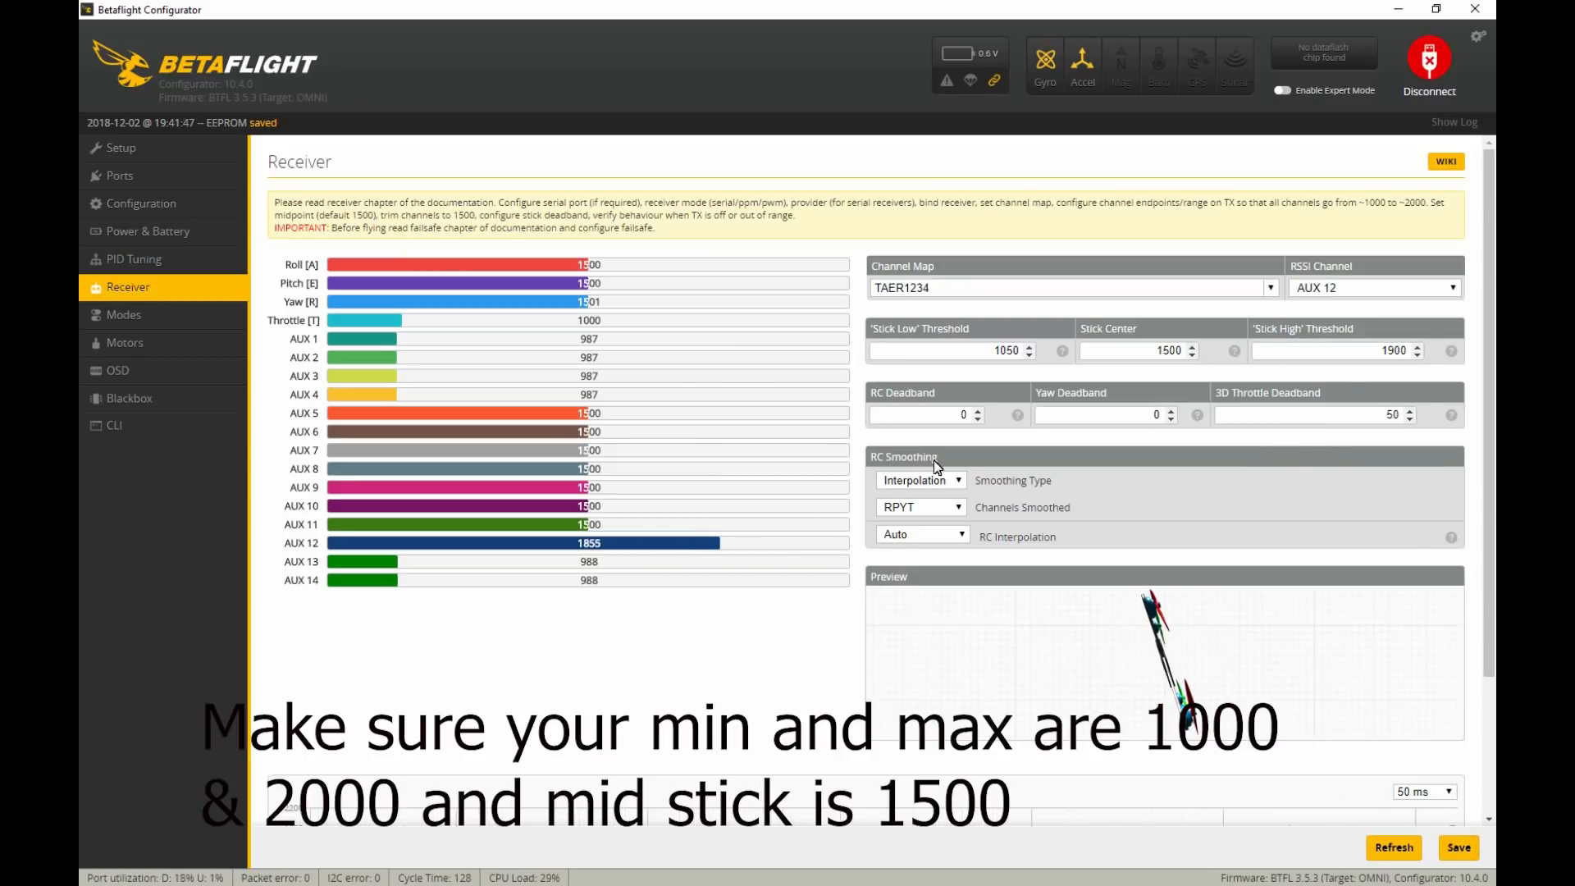
Set the receiver's Stick Low threshold to 1020 and Stick High threshold to 1950, and save.
double_click(1002, 351)
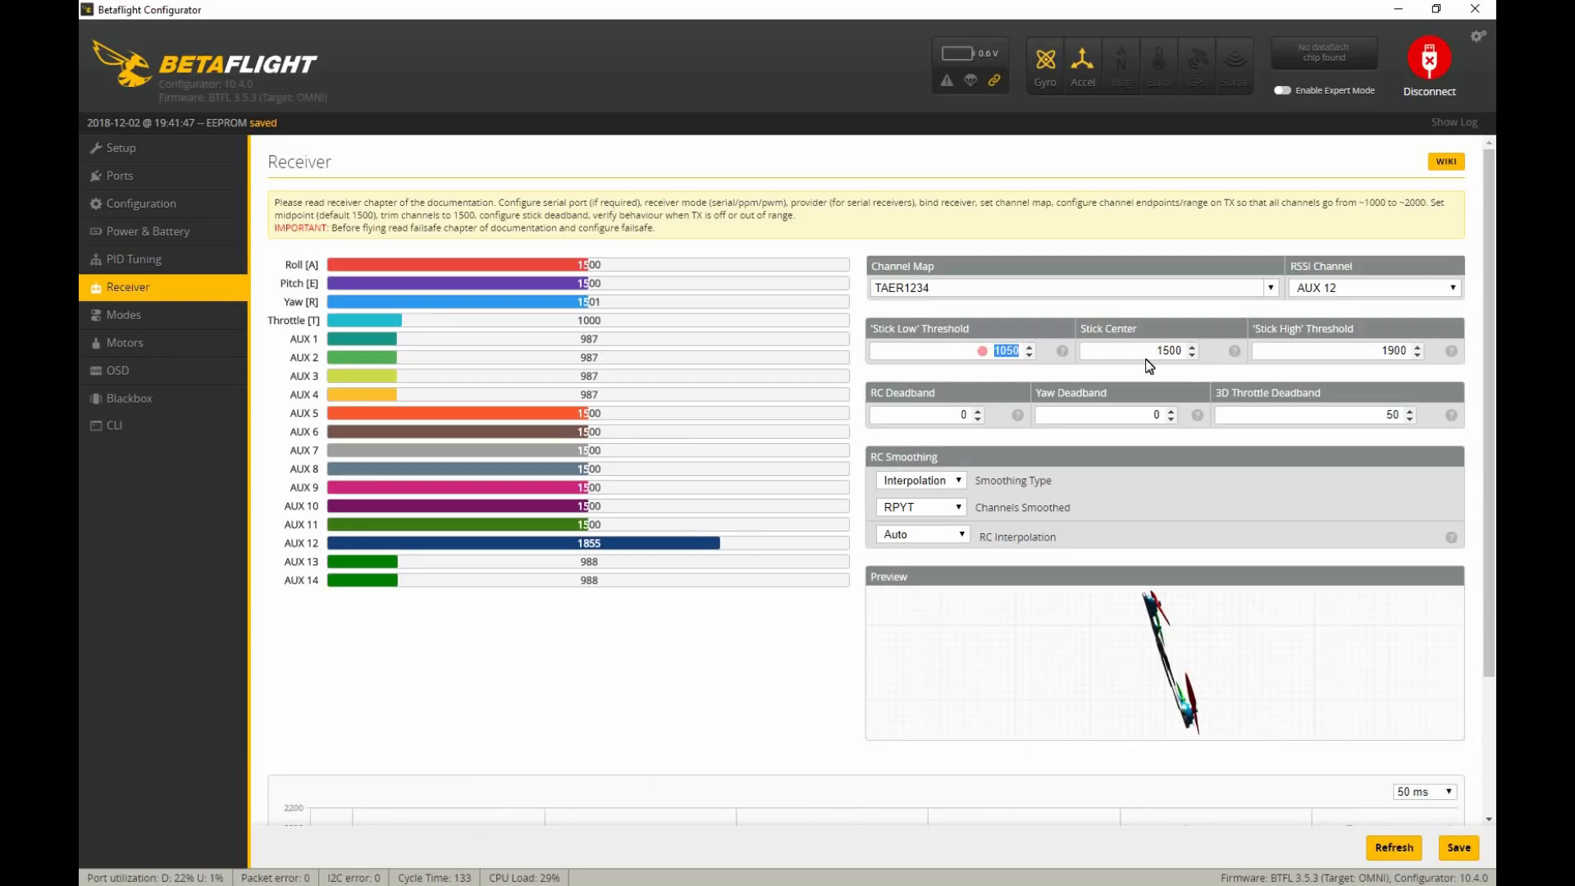
type("1020")
key("Tab")
key("Tab")
type("19")
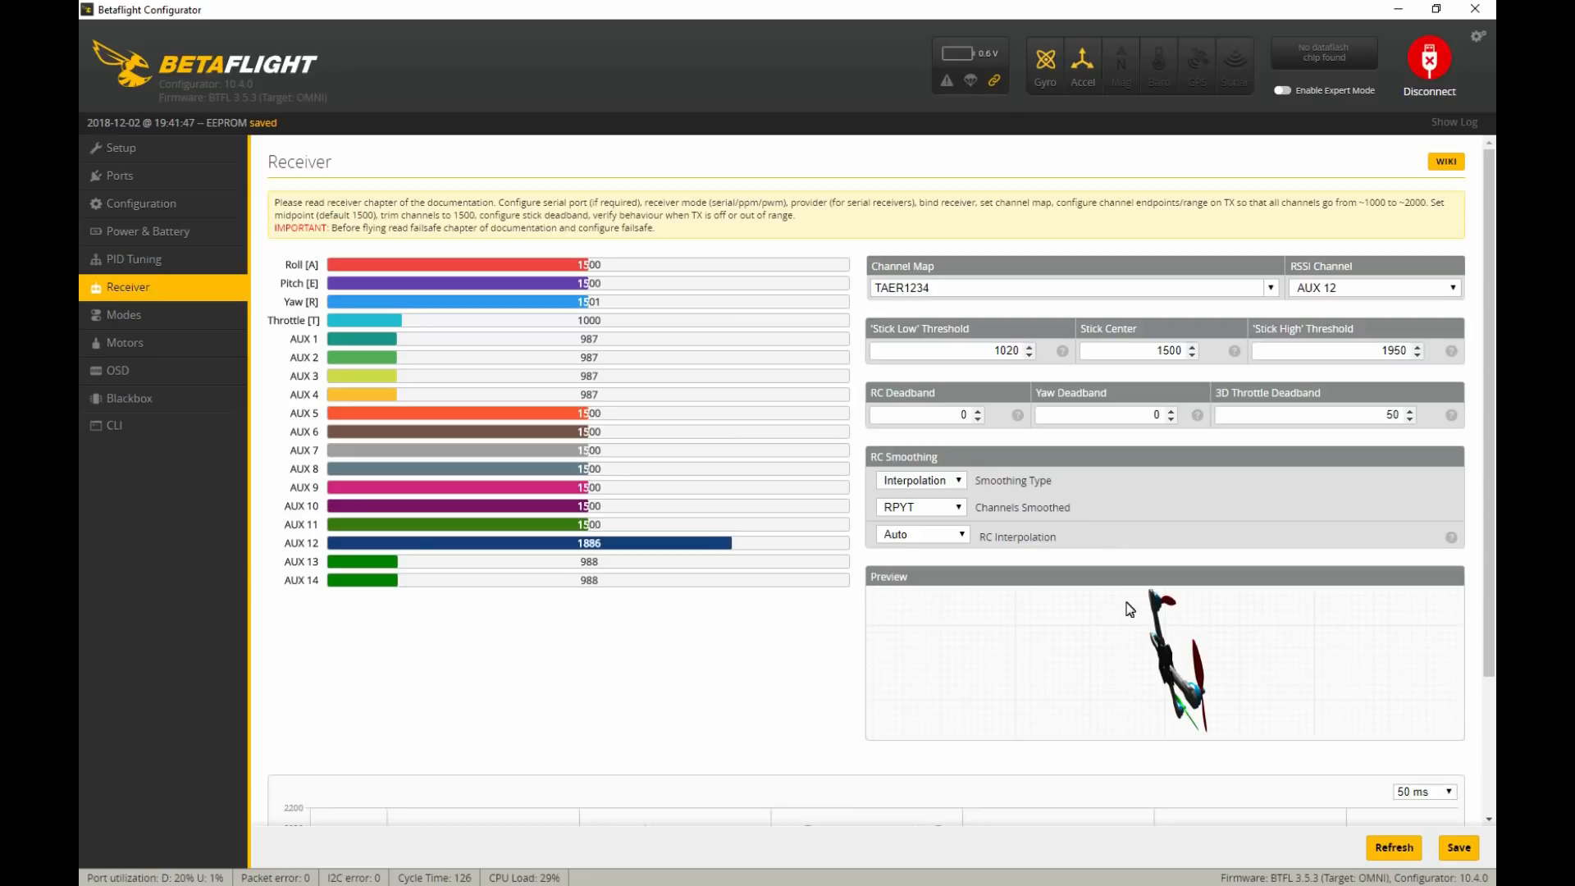
left_click(1462, 850)
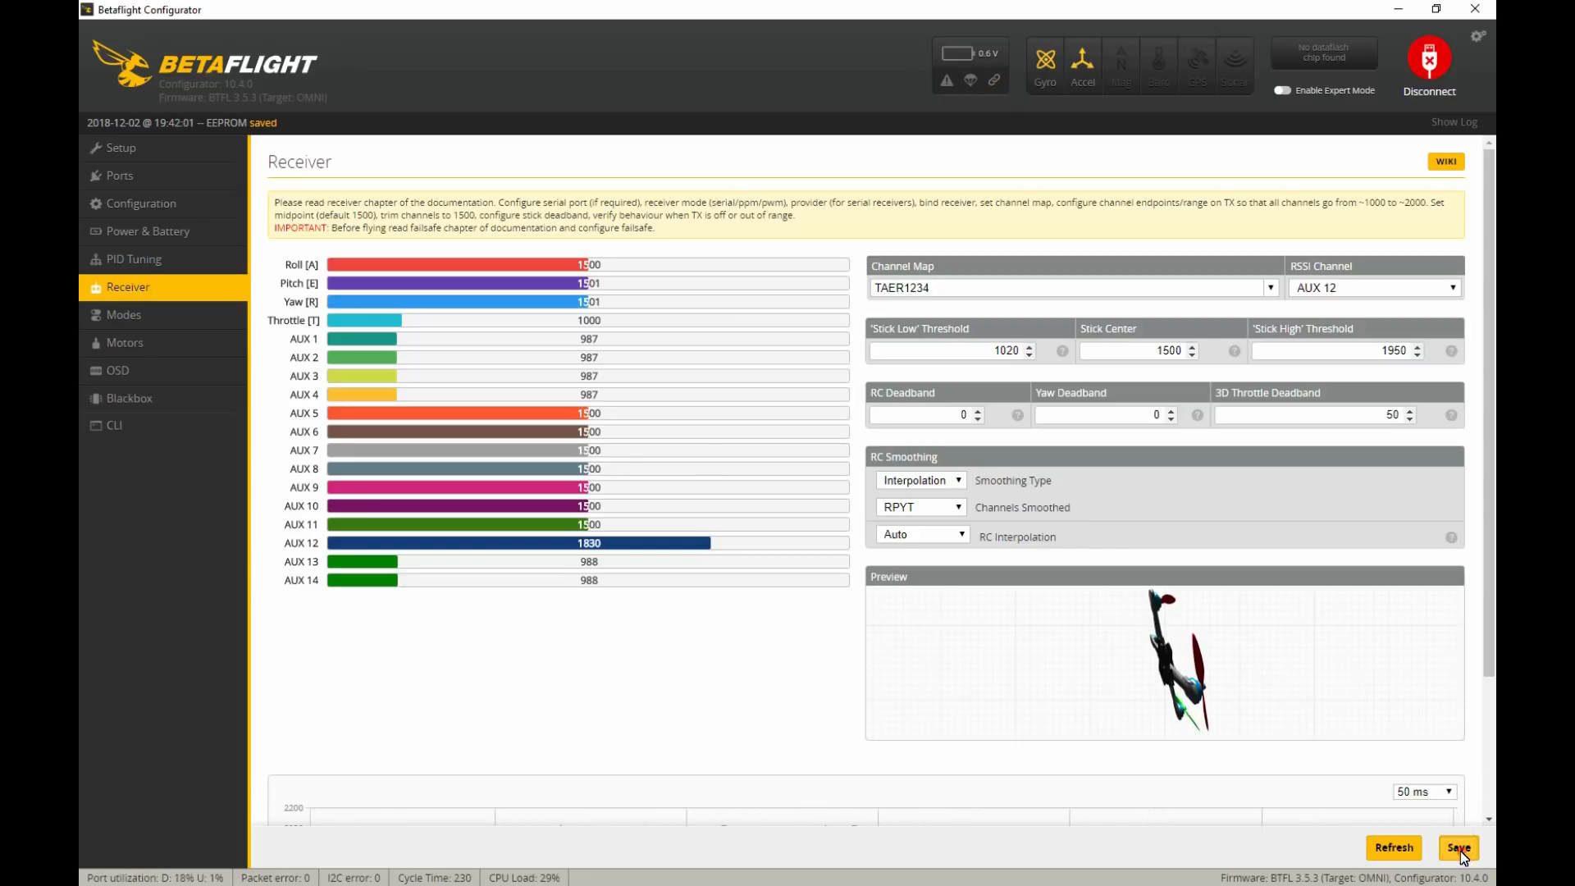
Enable motor test mode, test motors 1 to 4 together and individually, and disable the test mode again.
left_click(183, 345)
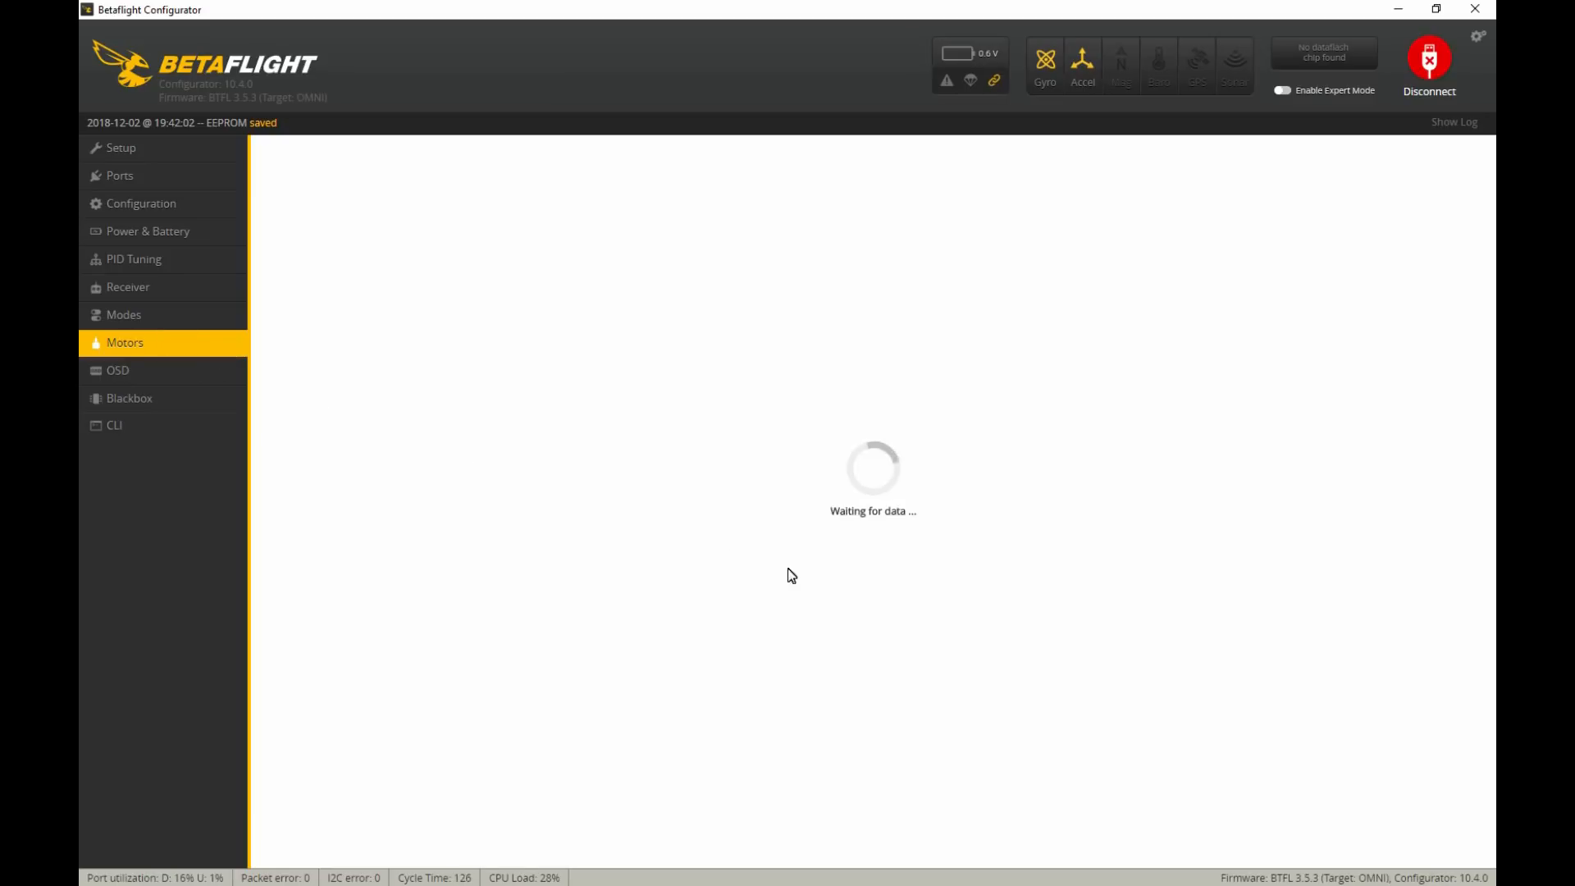
left_click(897, 574)
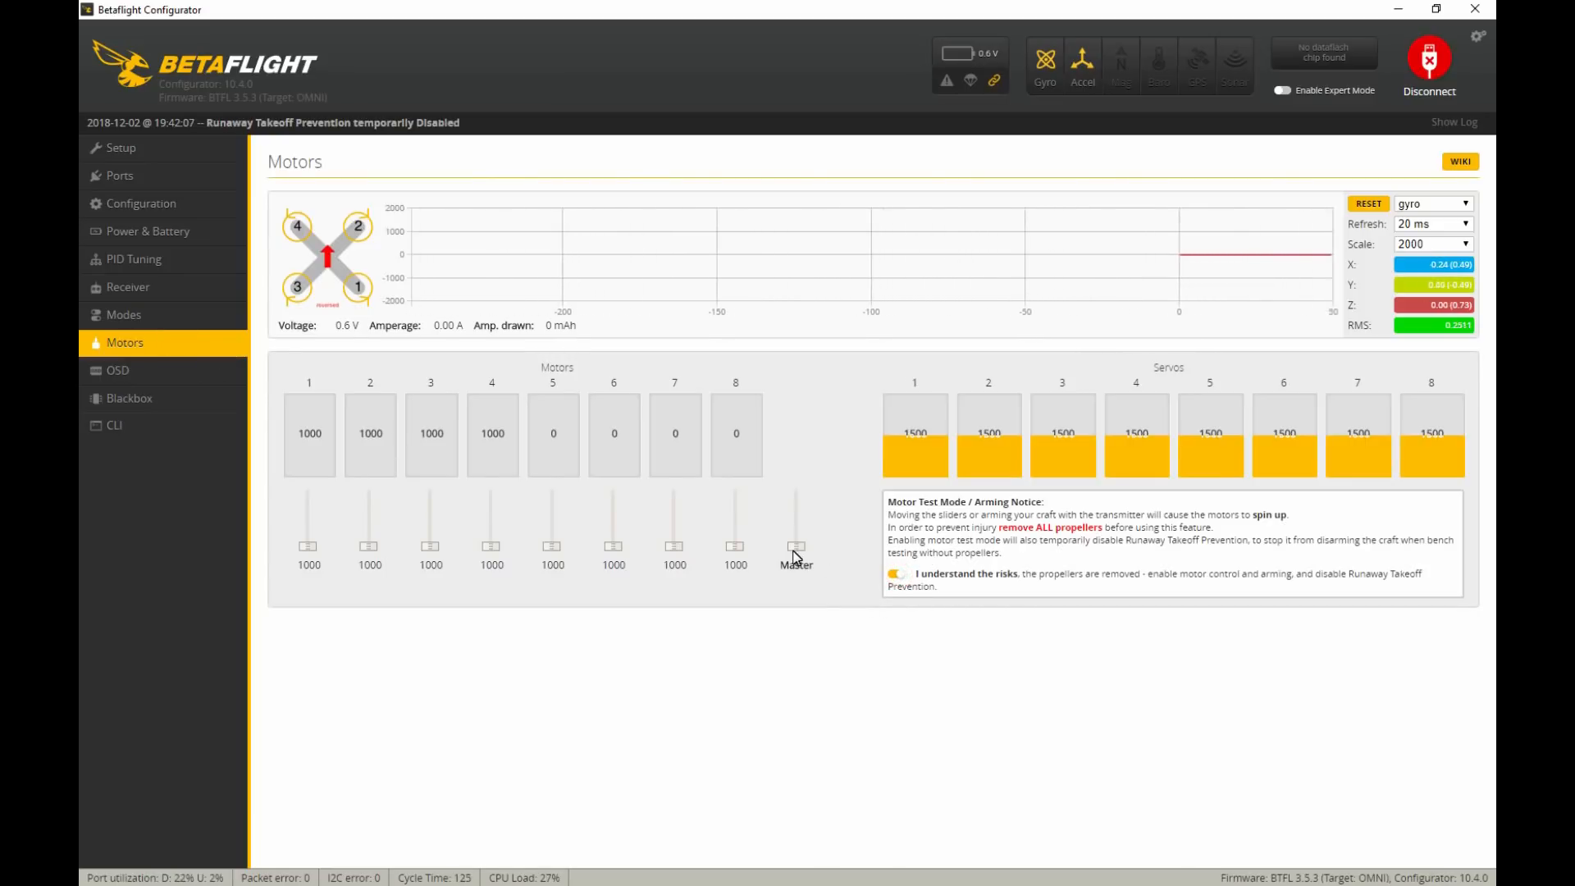
left_click_drag(796, 544, 804, 584)
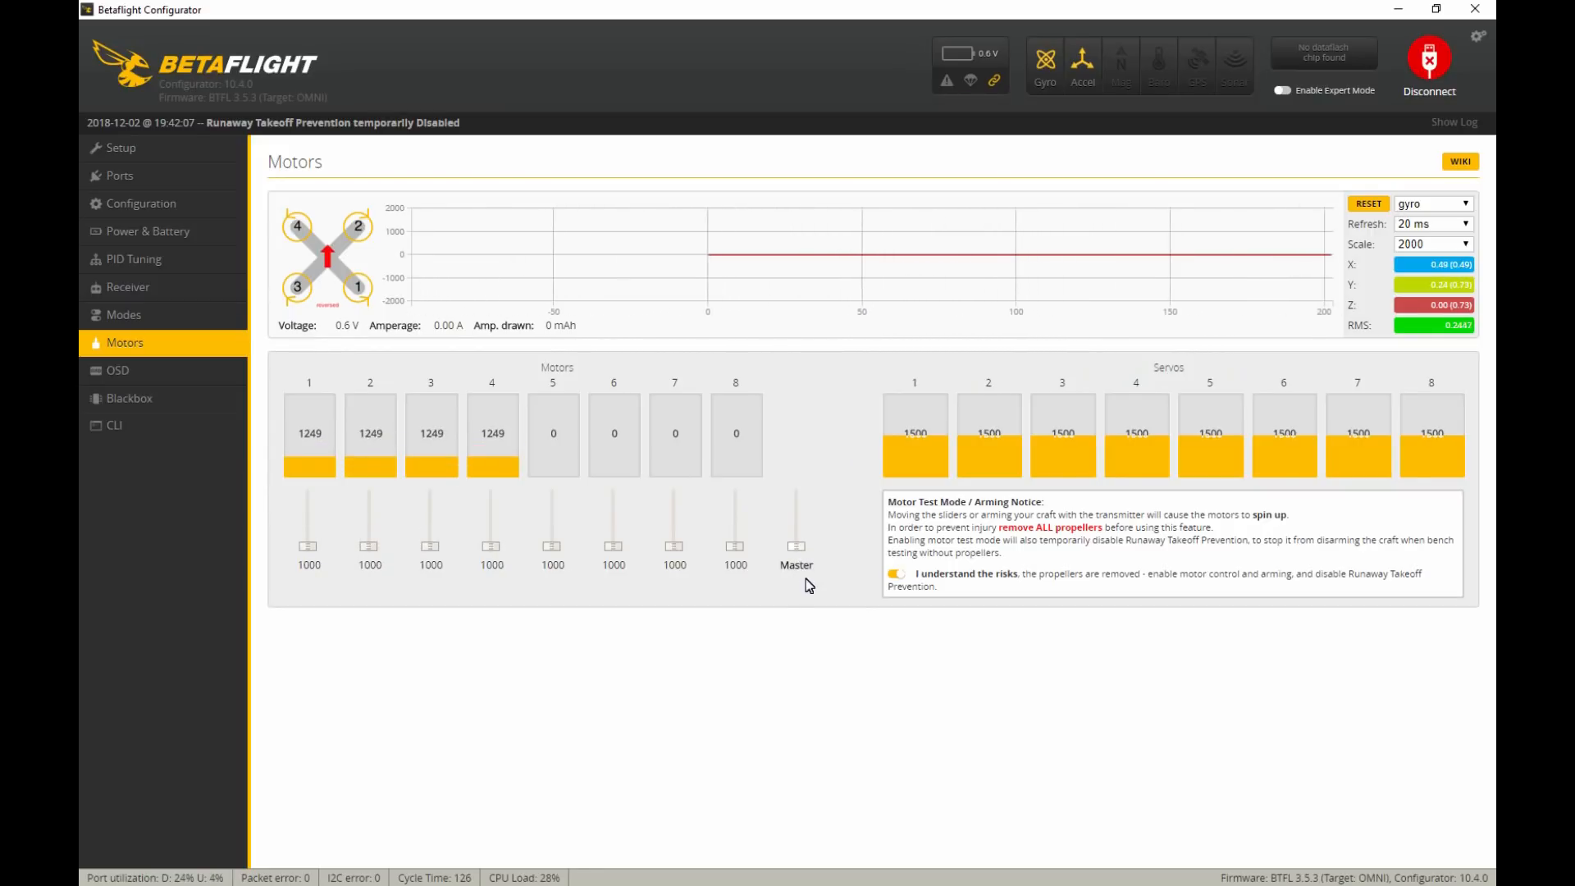
left_click_drag(310, 547, 495, 552)
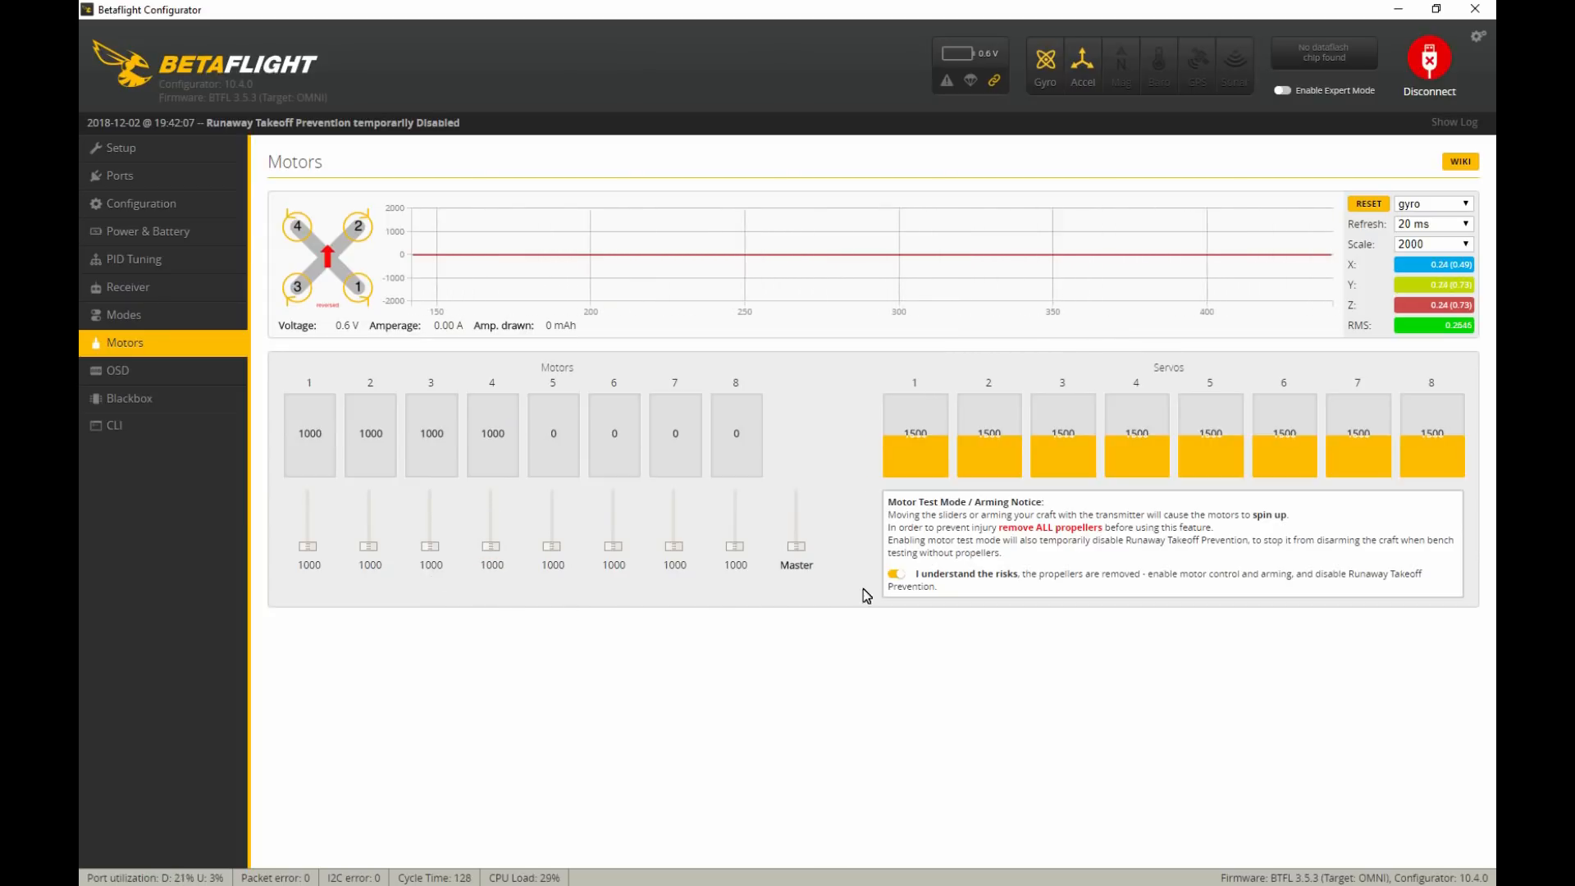
left_click(896, 575)
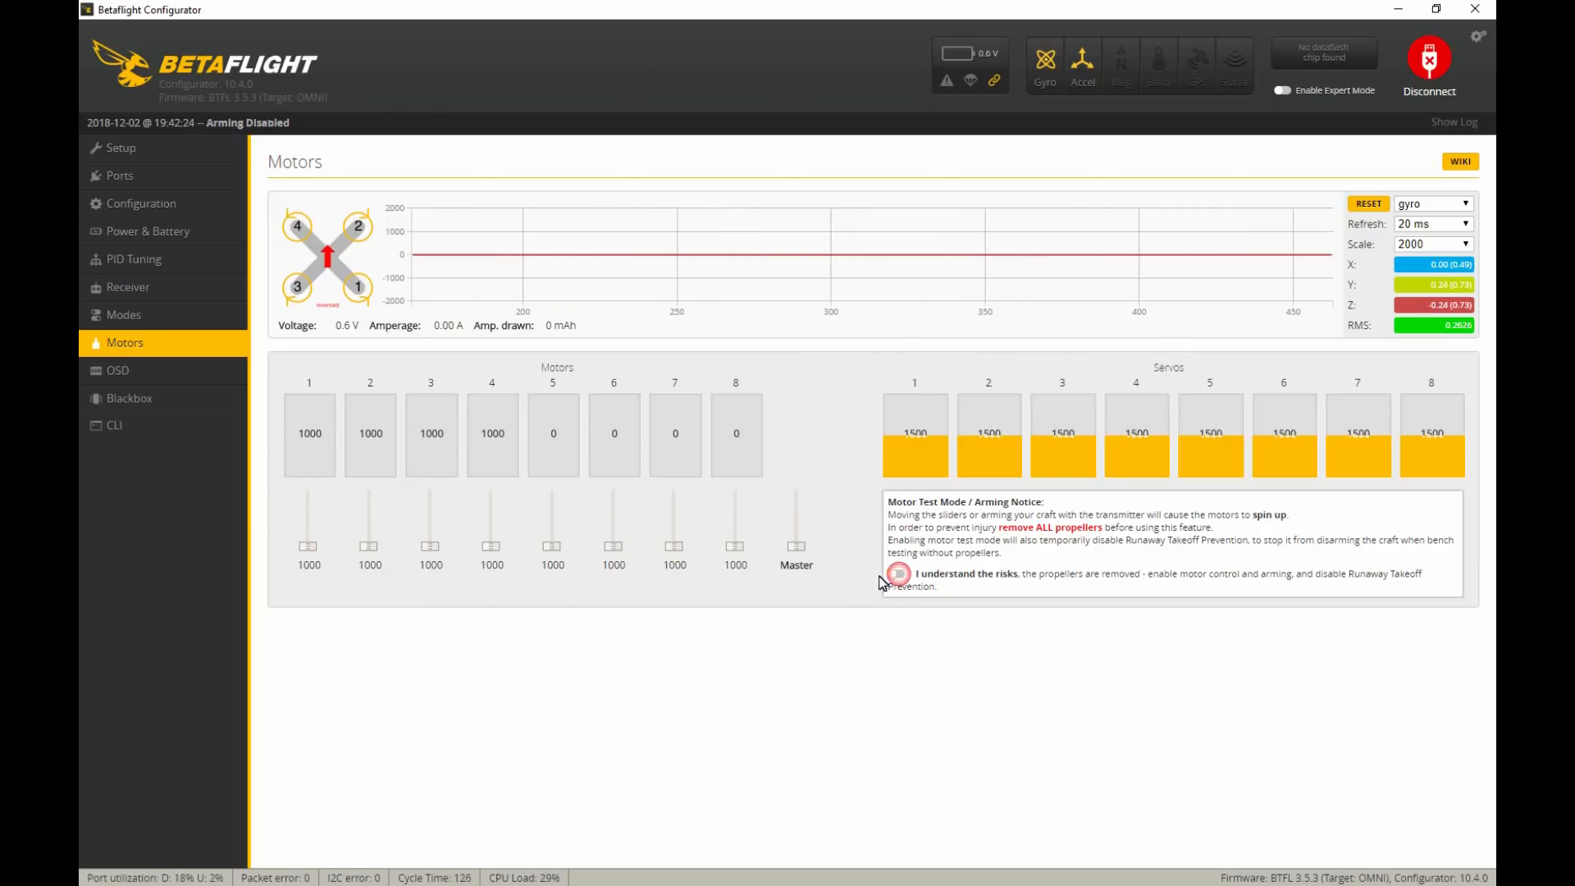
Enable the Rssi Value, Main Batt Voltage, Timer 1 and Craft Name elements in the OSD.
left_click(194, 374)
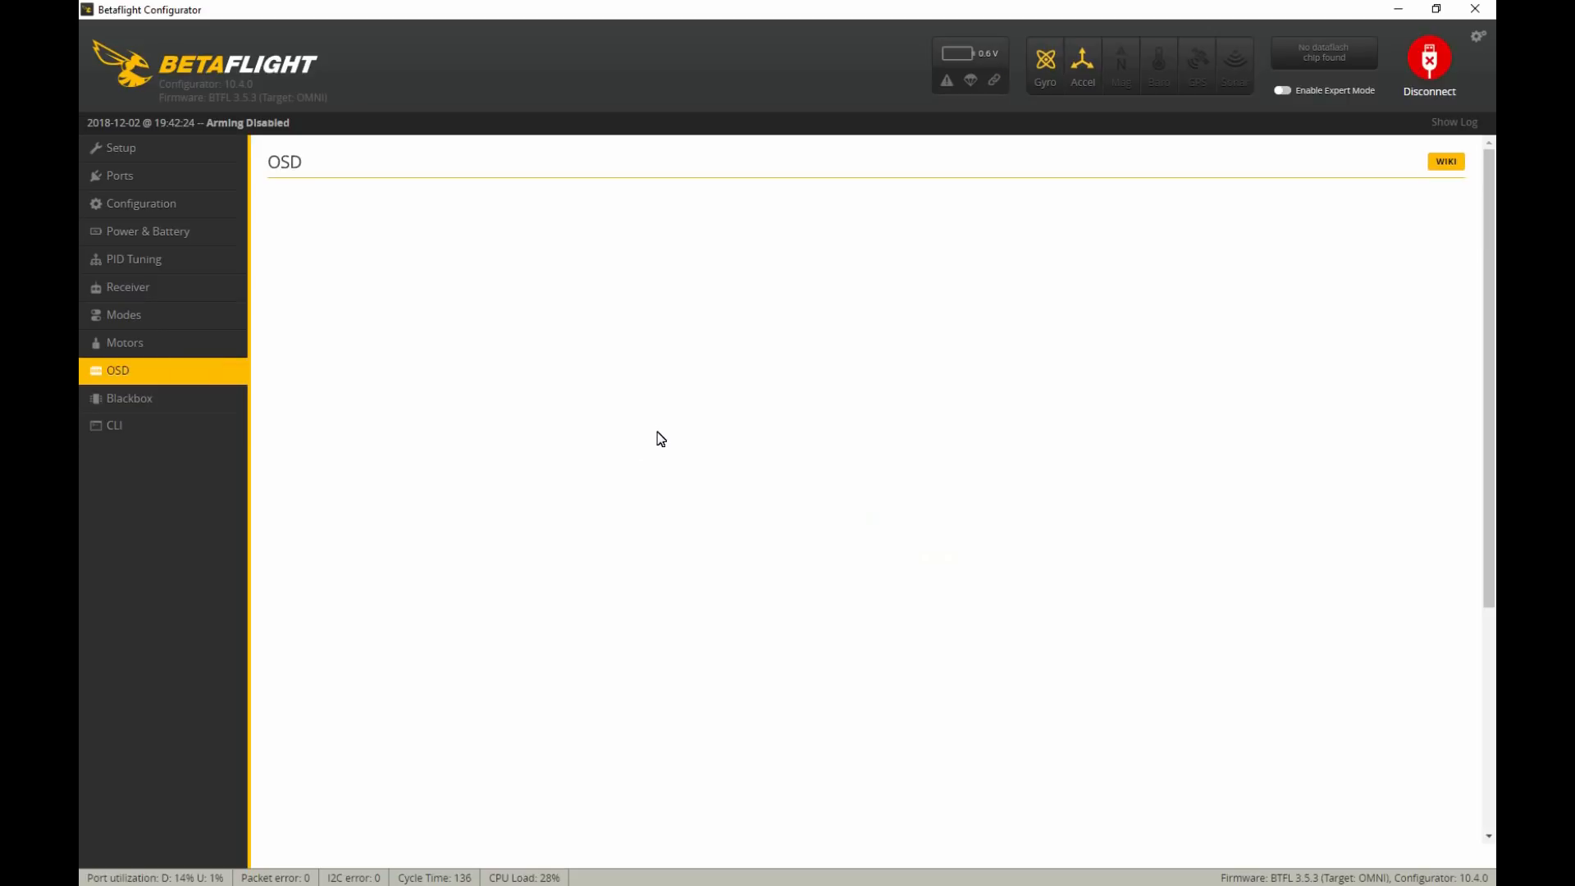
left_click(288, 279)
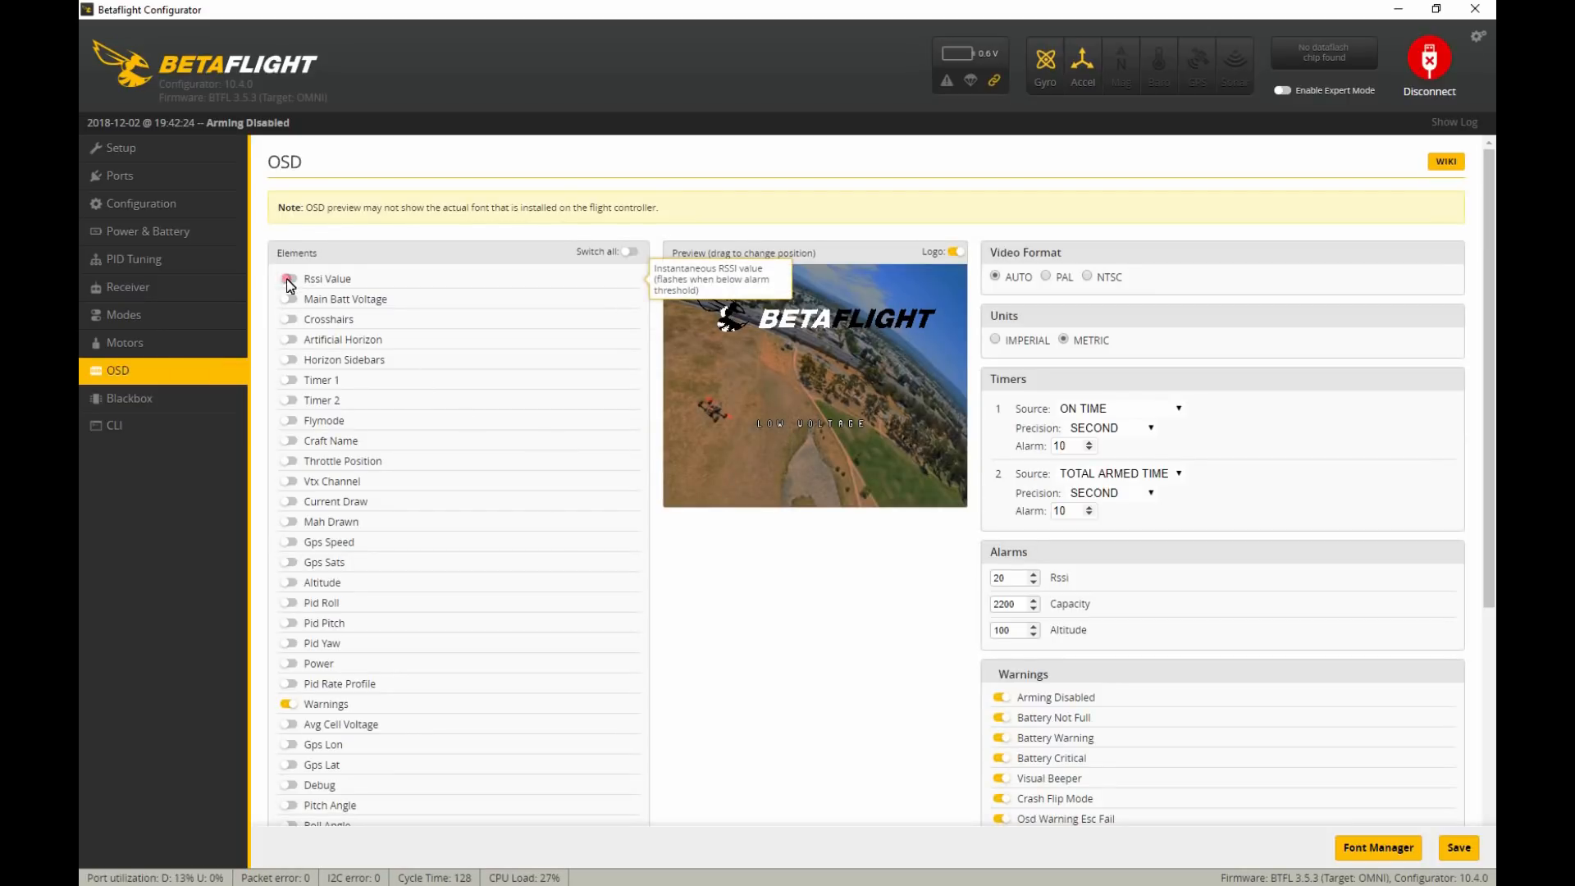
left_click(288, 299)
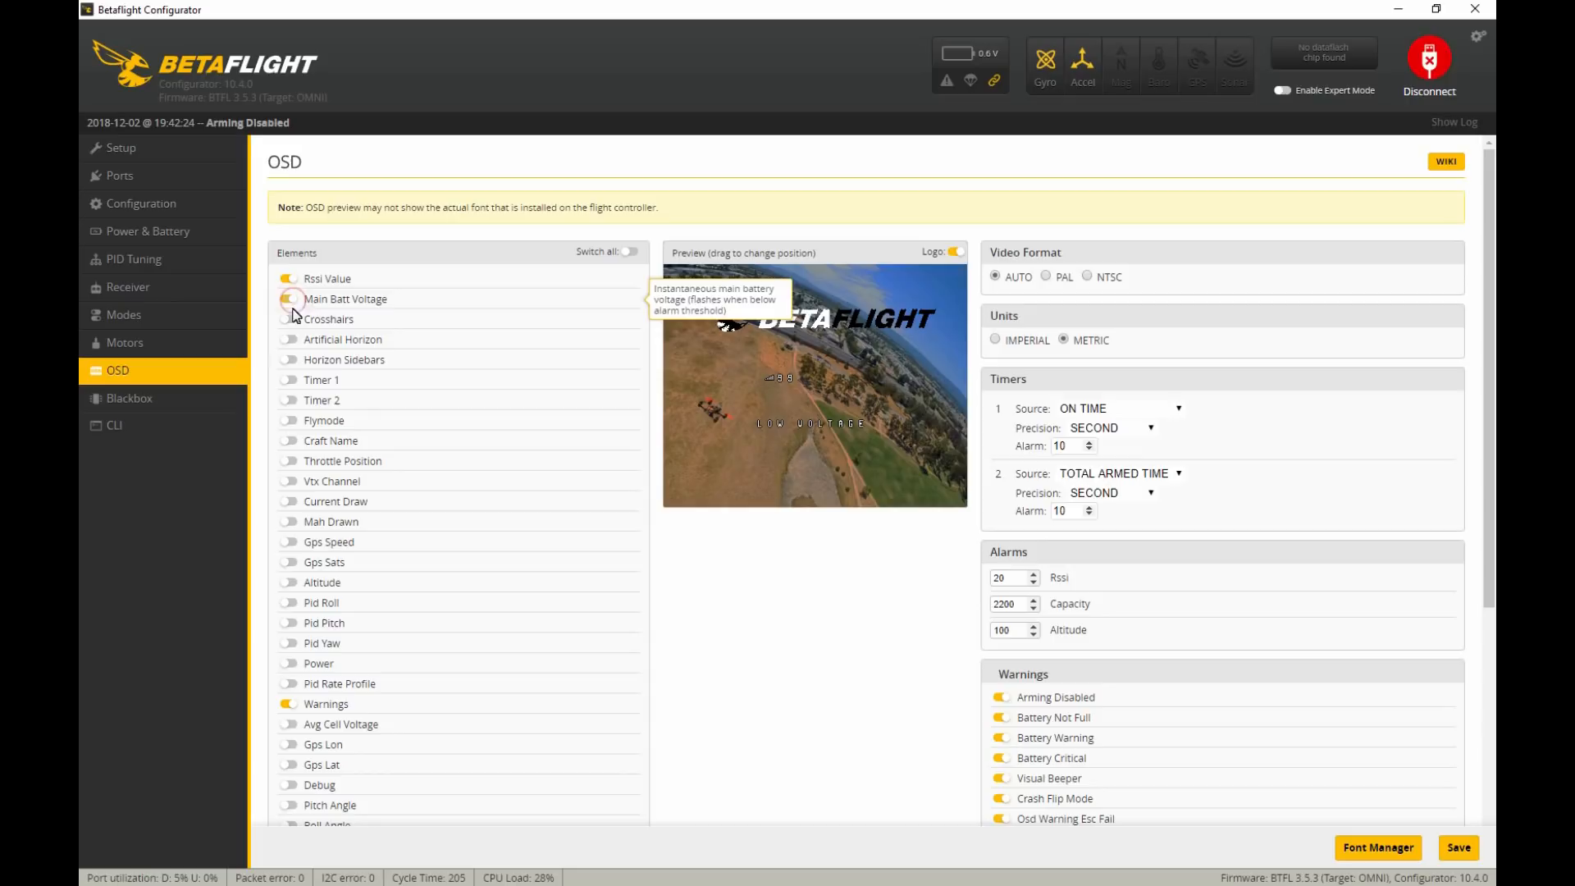
left_click(288, 380)
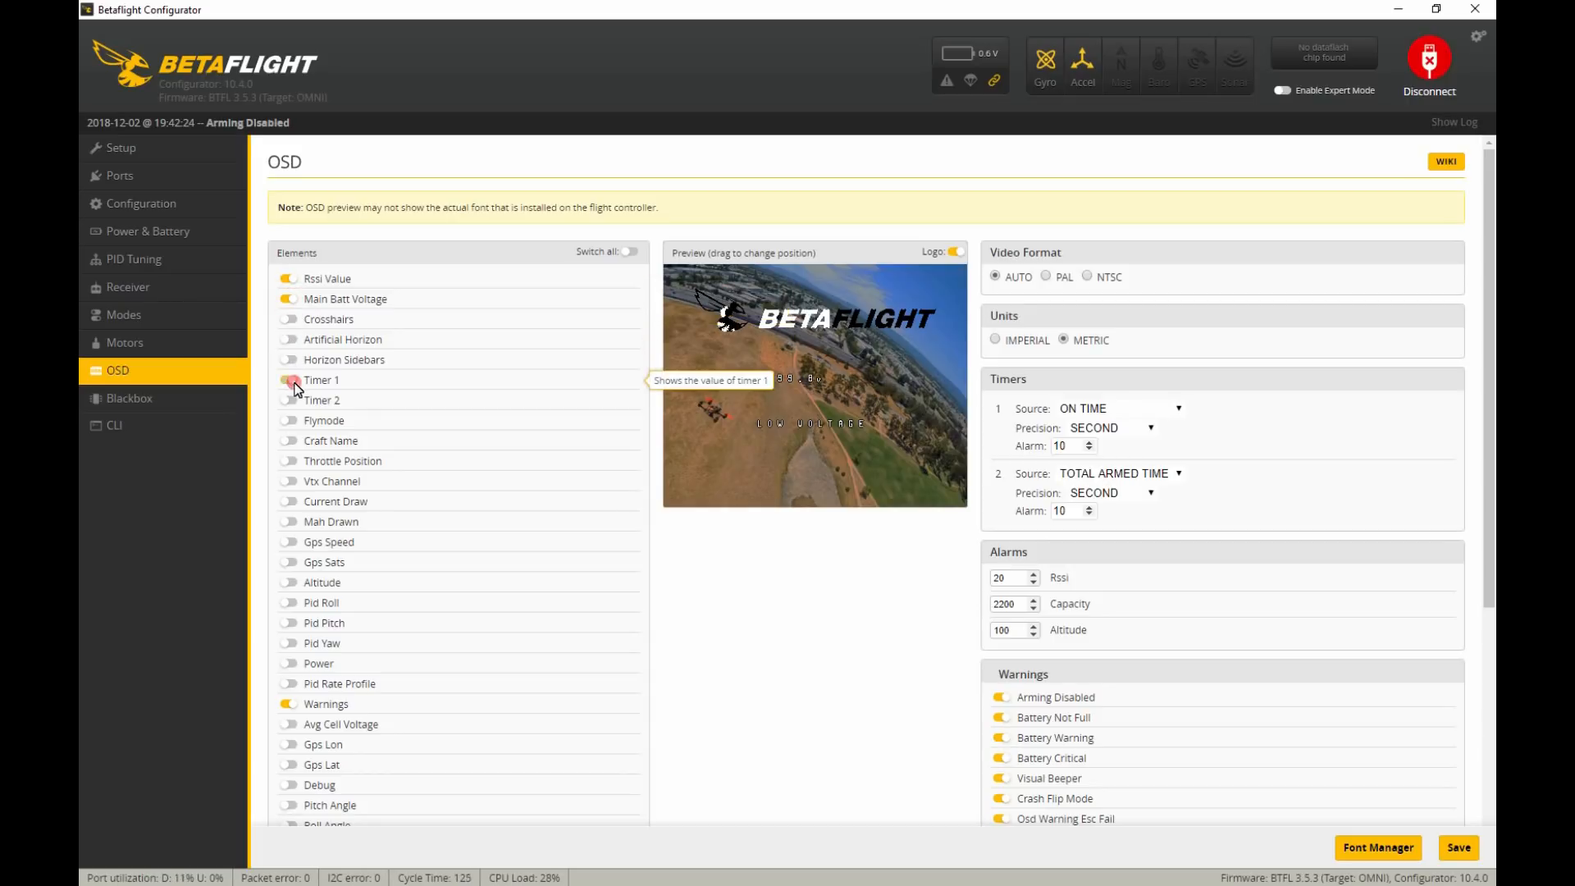
left_click(288, 441)
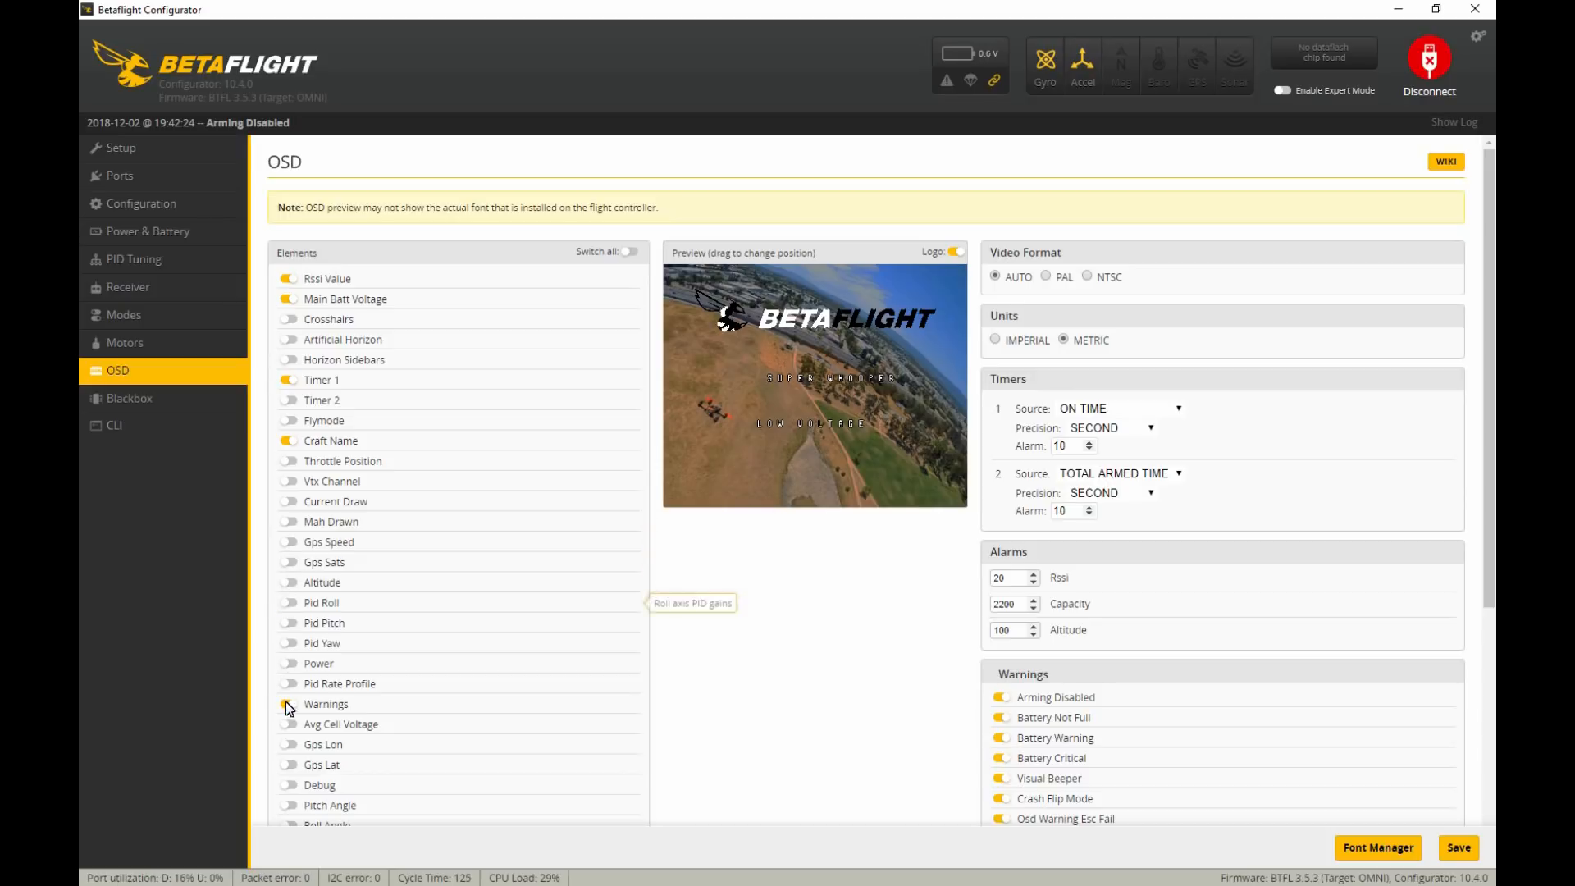
Set the OSD video format to NTSC and arrange the preview with craft name at the top, battery voltage and timer at the bottom, warnings mid-screen.
scroll(286, 715, "down", 1)
left_click_drag(837, 379, 772, 379)
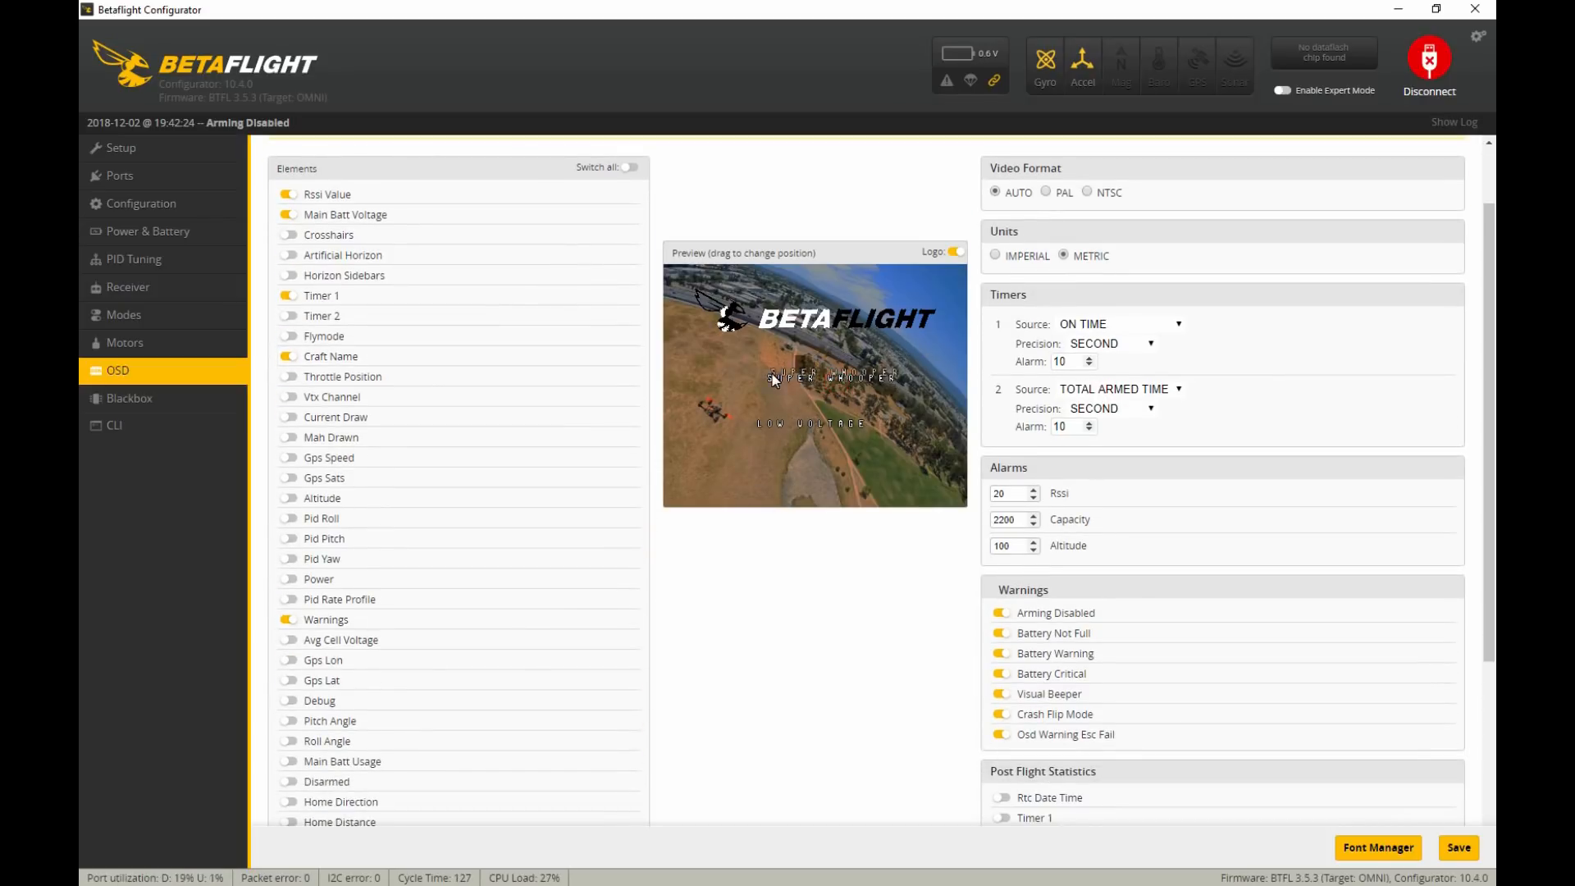
left_click(1086, 188)
left_click_drag(839, 365, 760, 274)
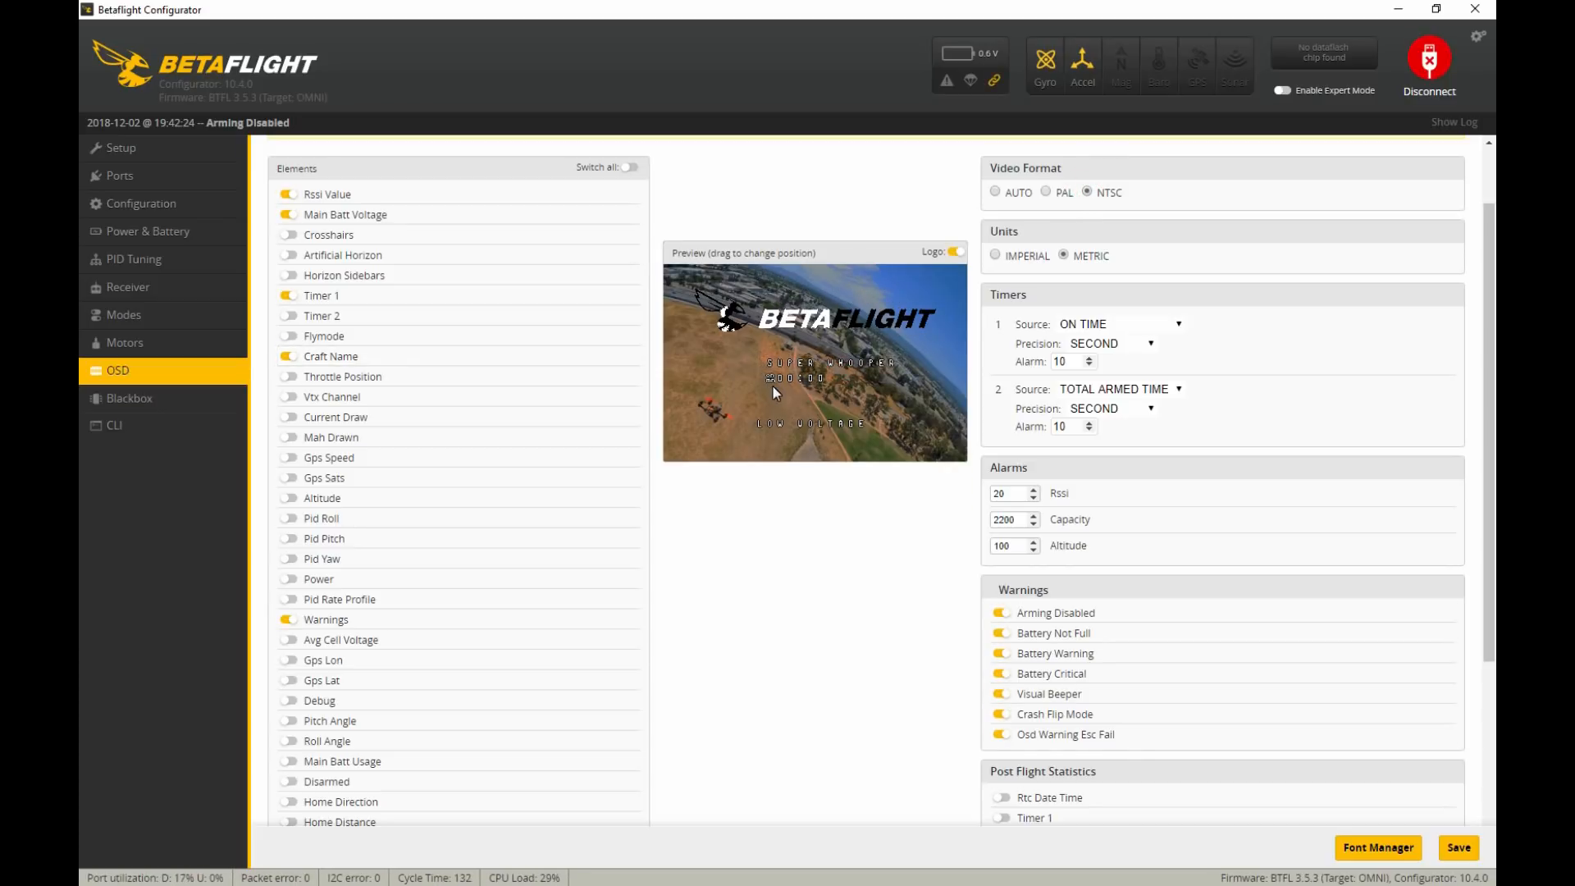
left_click_drag(801, 420, 845, 455)
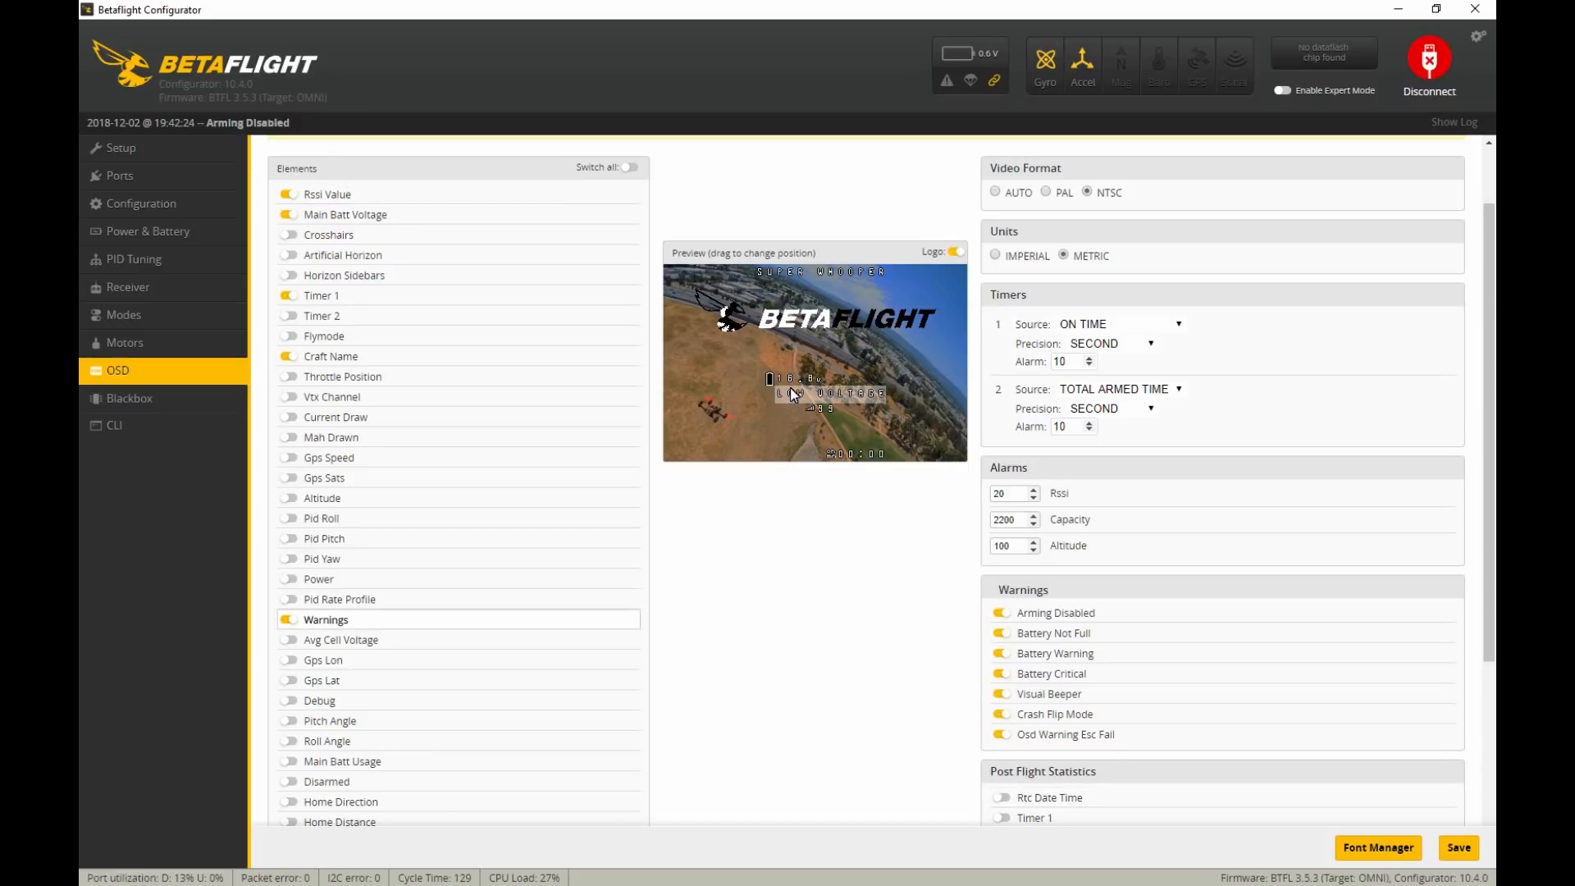
left_click_drag(790, 381, 766, 460)
left_click_drag(825, 383, 779, 386)
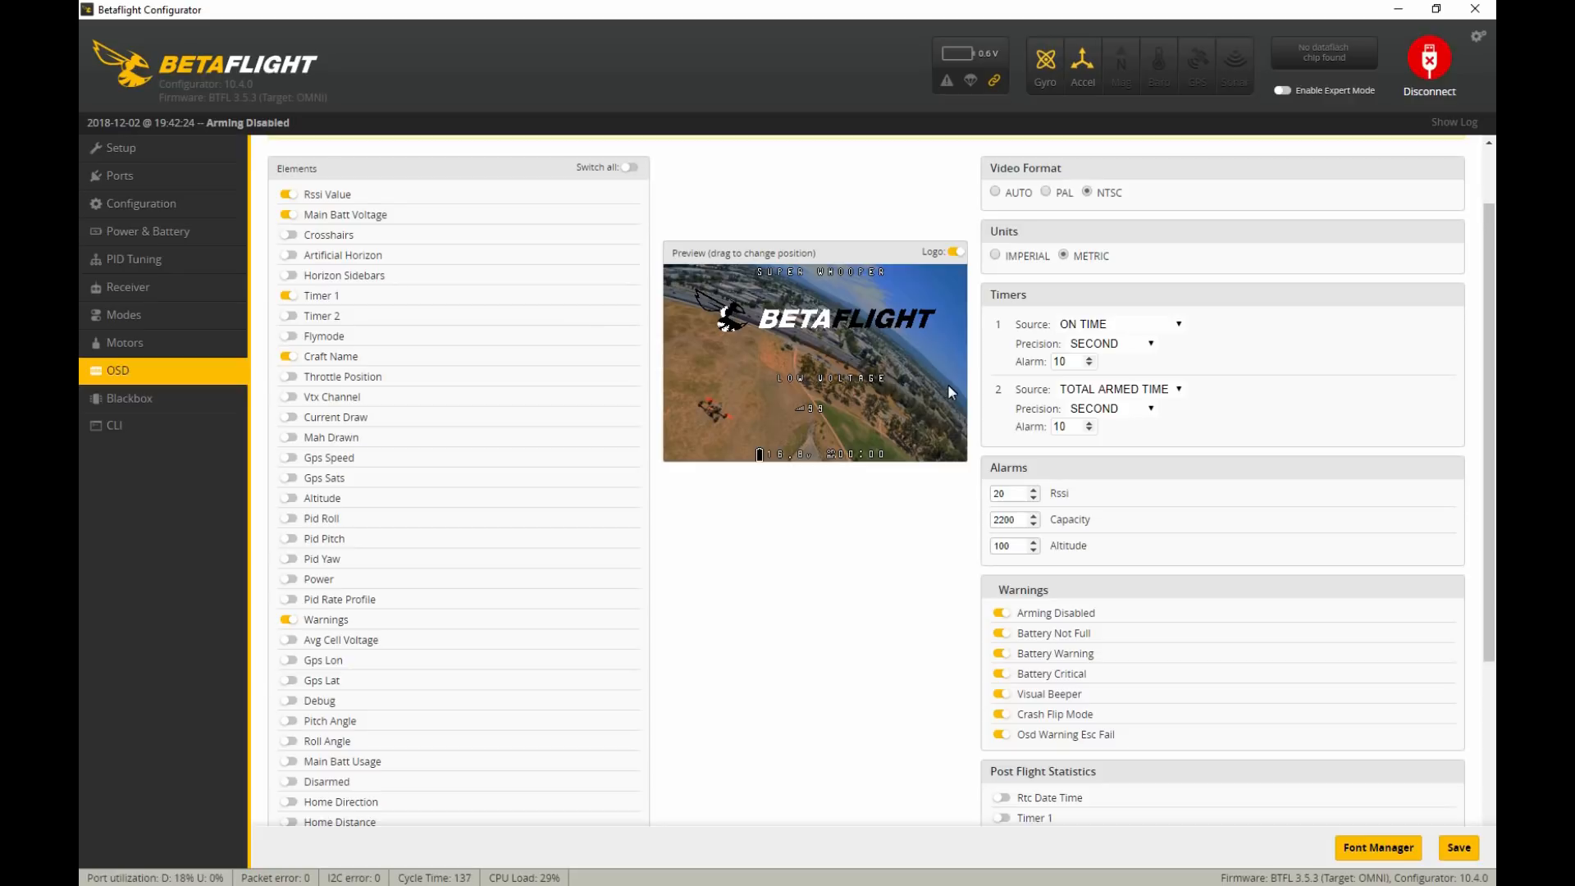
Set OSD timer 1's source to TOTAL ARMED TIME and its alarm to 3 minutes.
left_click(1179, 324)
left_click(1092, 351)
double_click(1070, 364)
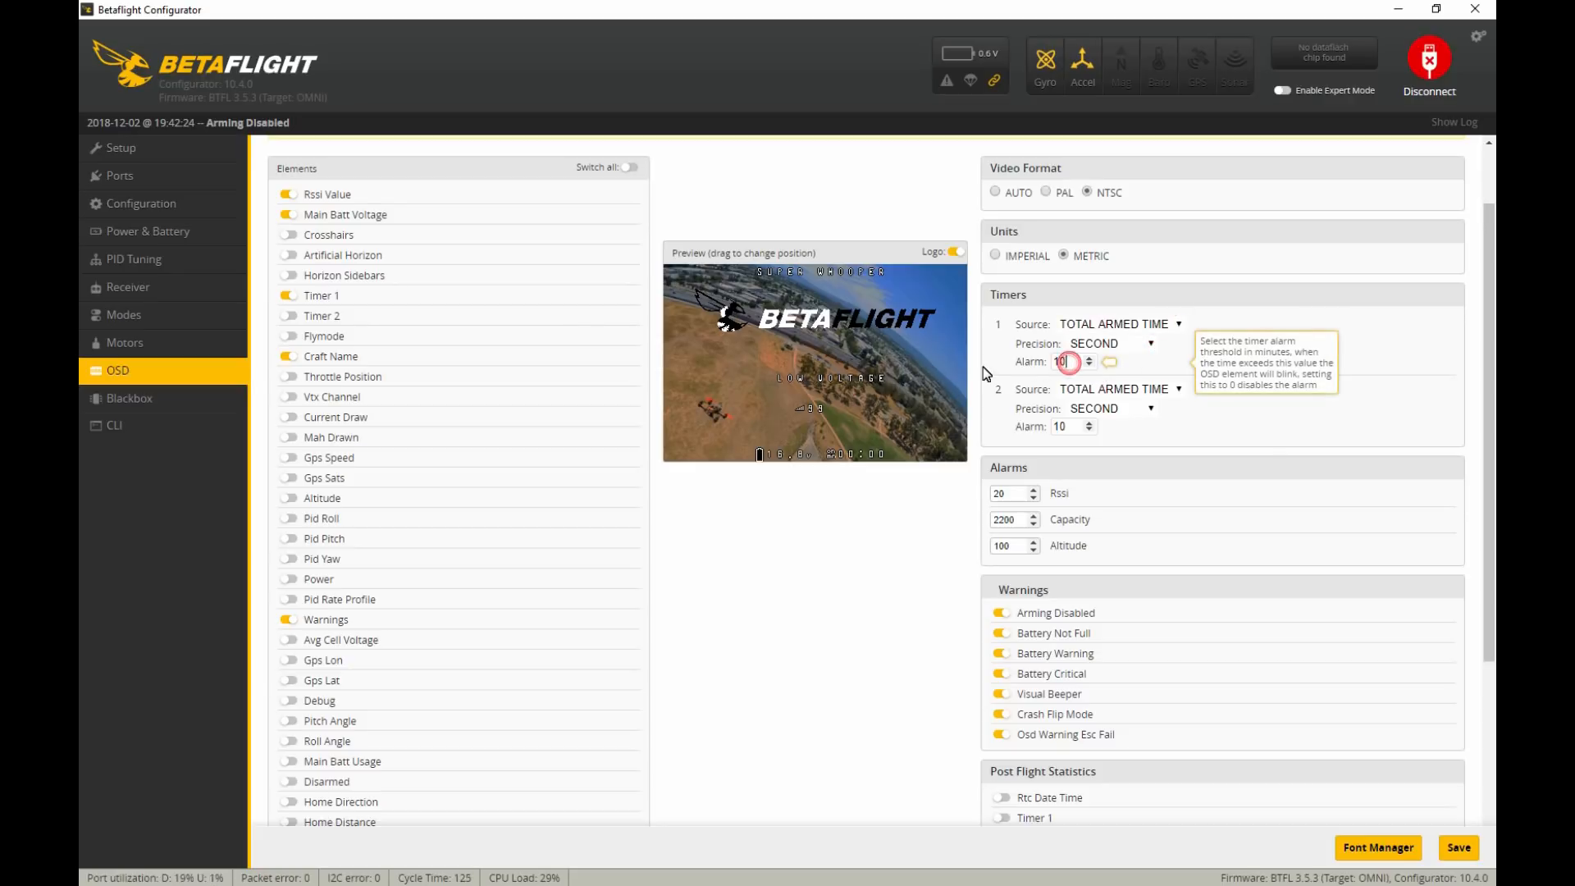
type("3")
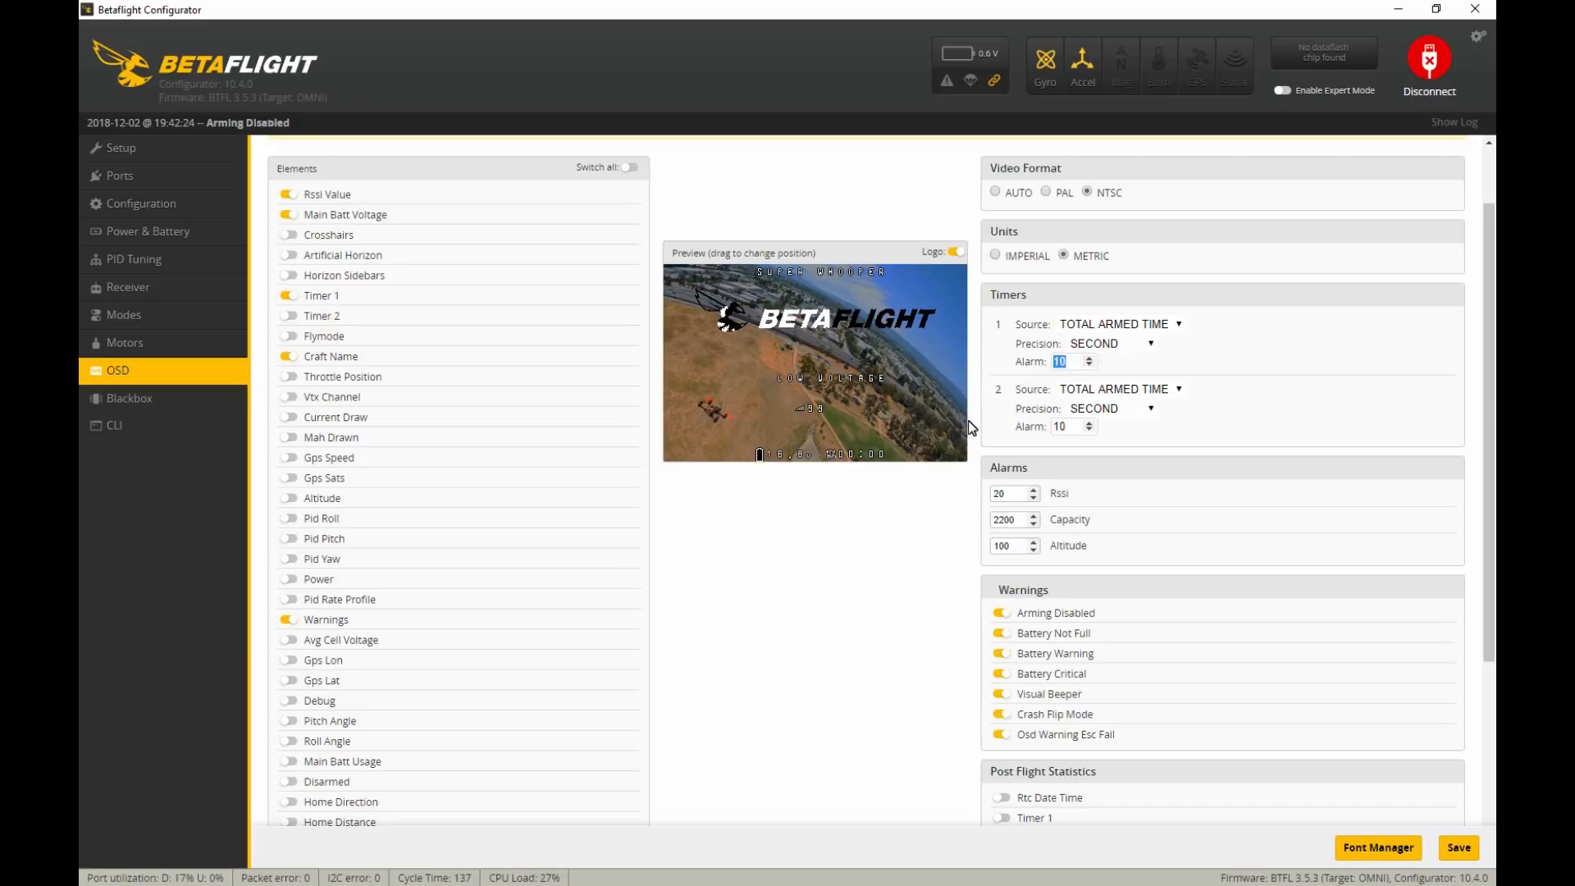
Disable the Battery Not Full, Battery Warning, Visual Beeper and Osd Warning Esc Fail warnings, and save the OSD settings.
left_click(1002, 635)
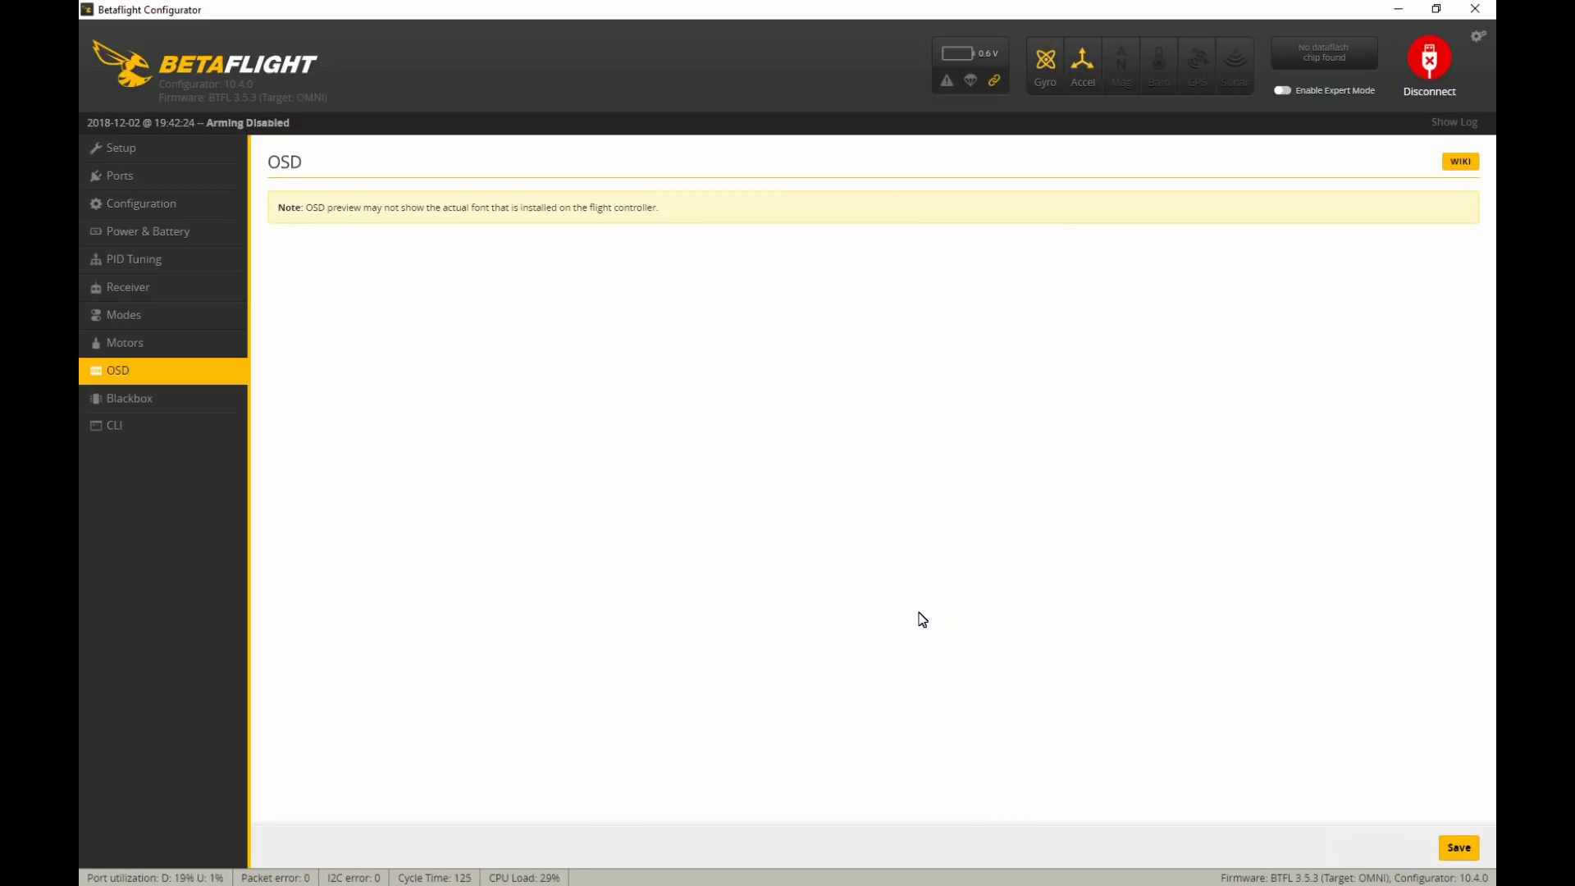
left_click(122, 342)
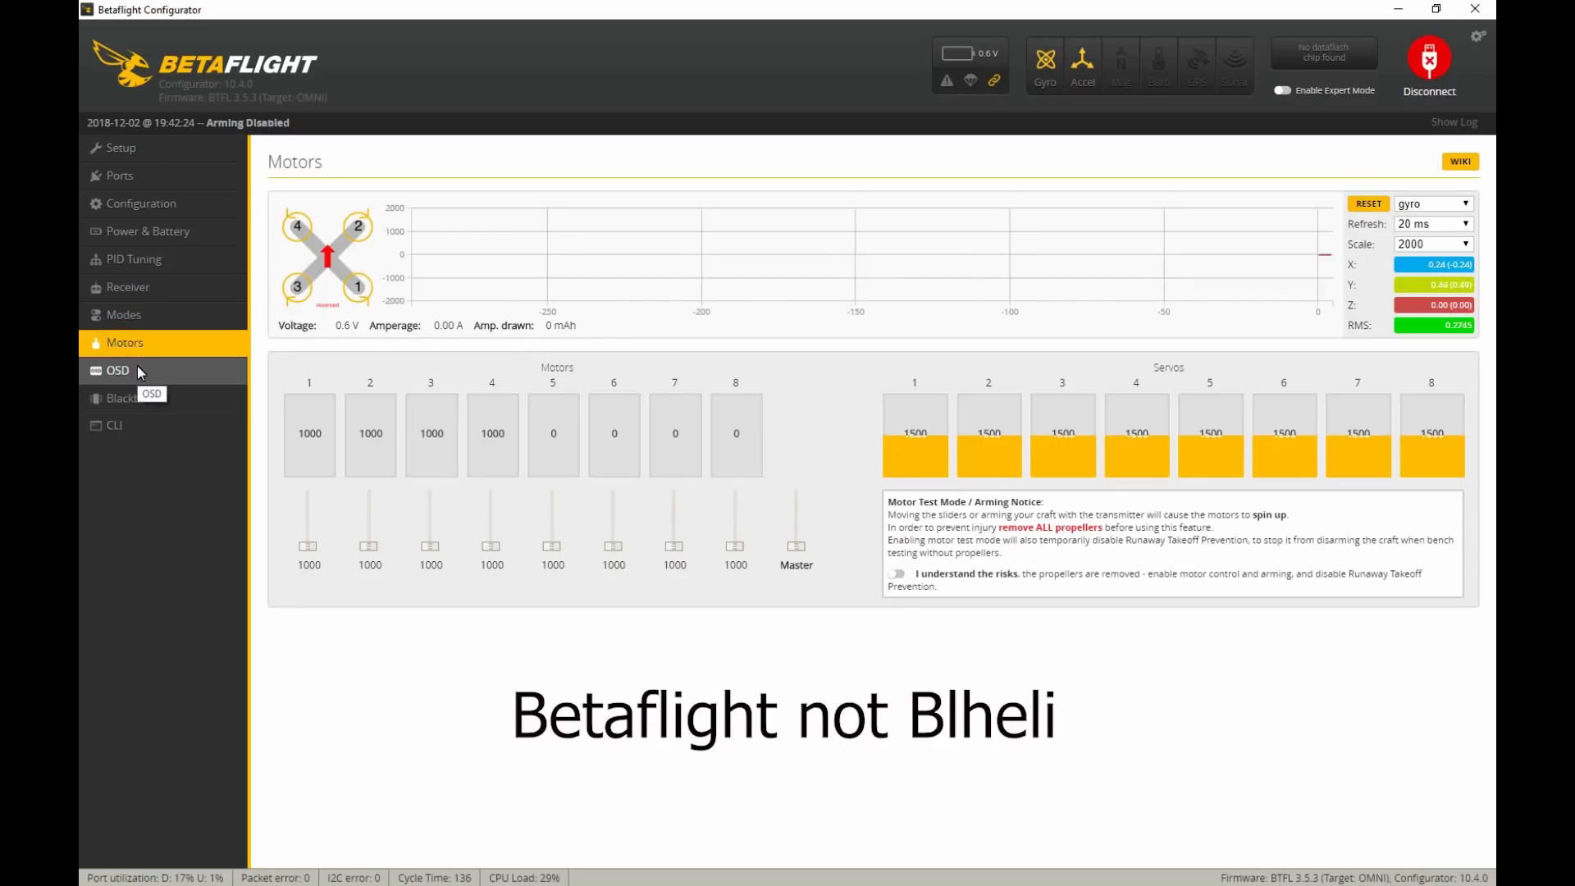
left_click(138, 371)
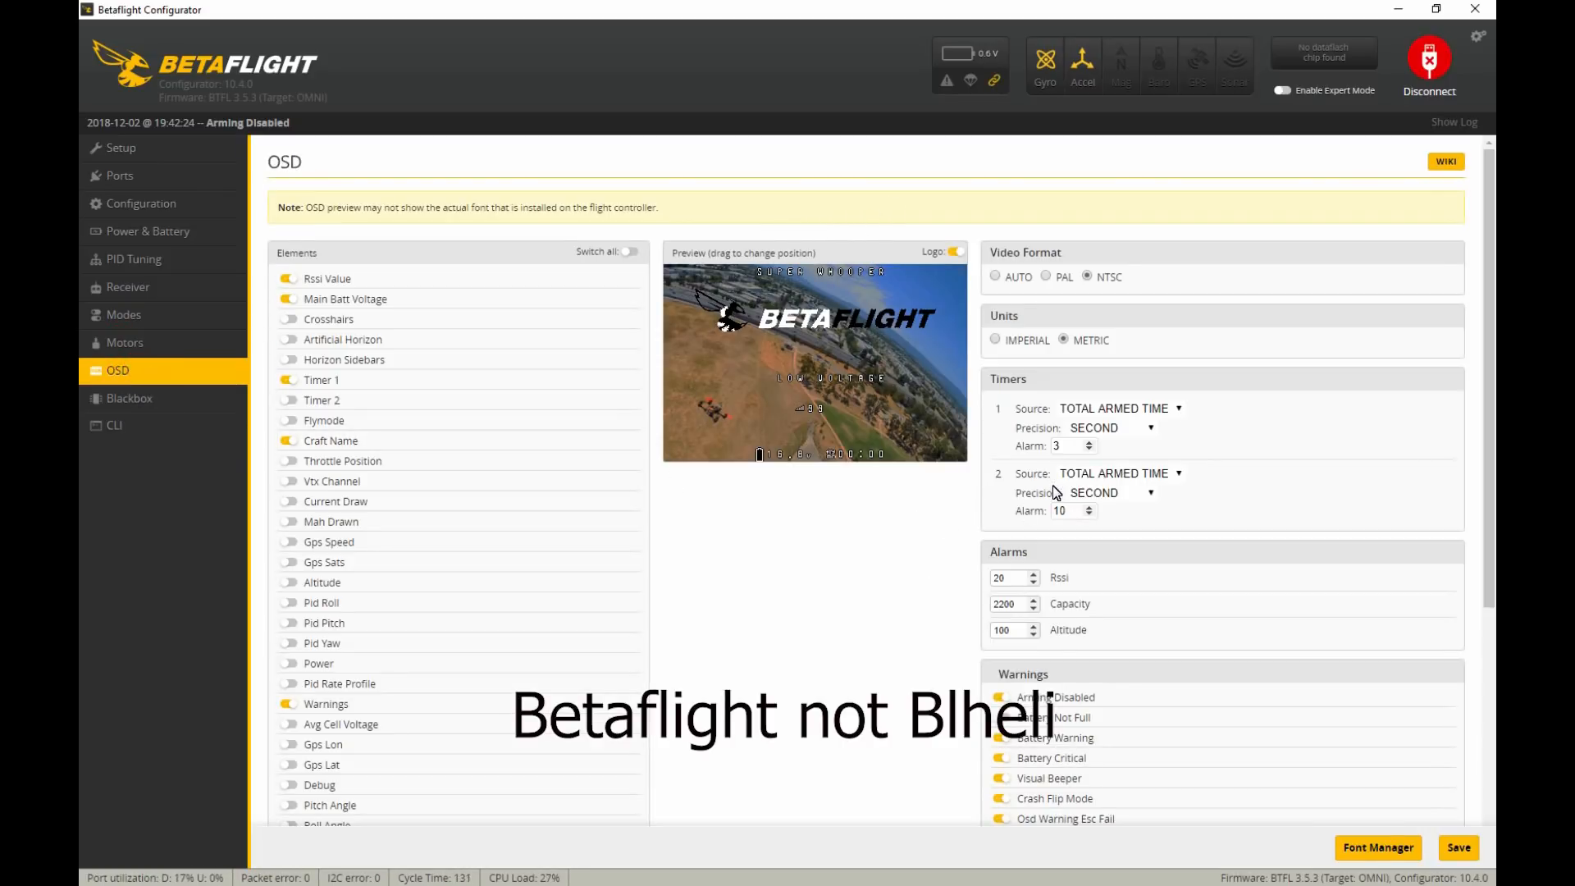
scroll(1058, 493, "down", 2)
left_click(999, 569)
left_click(1000, 609)
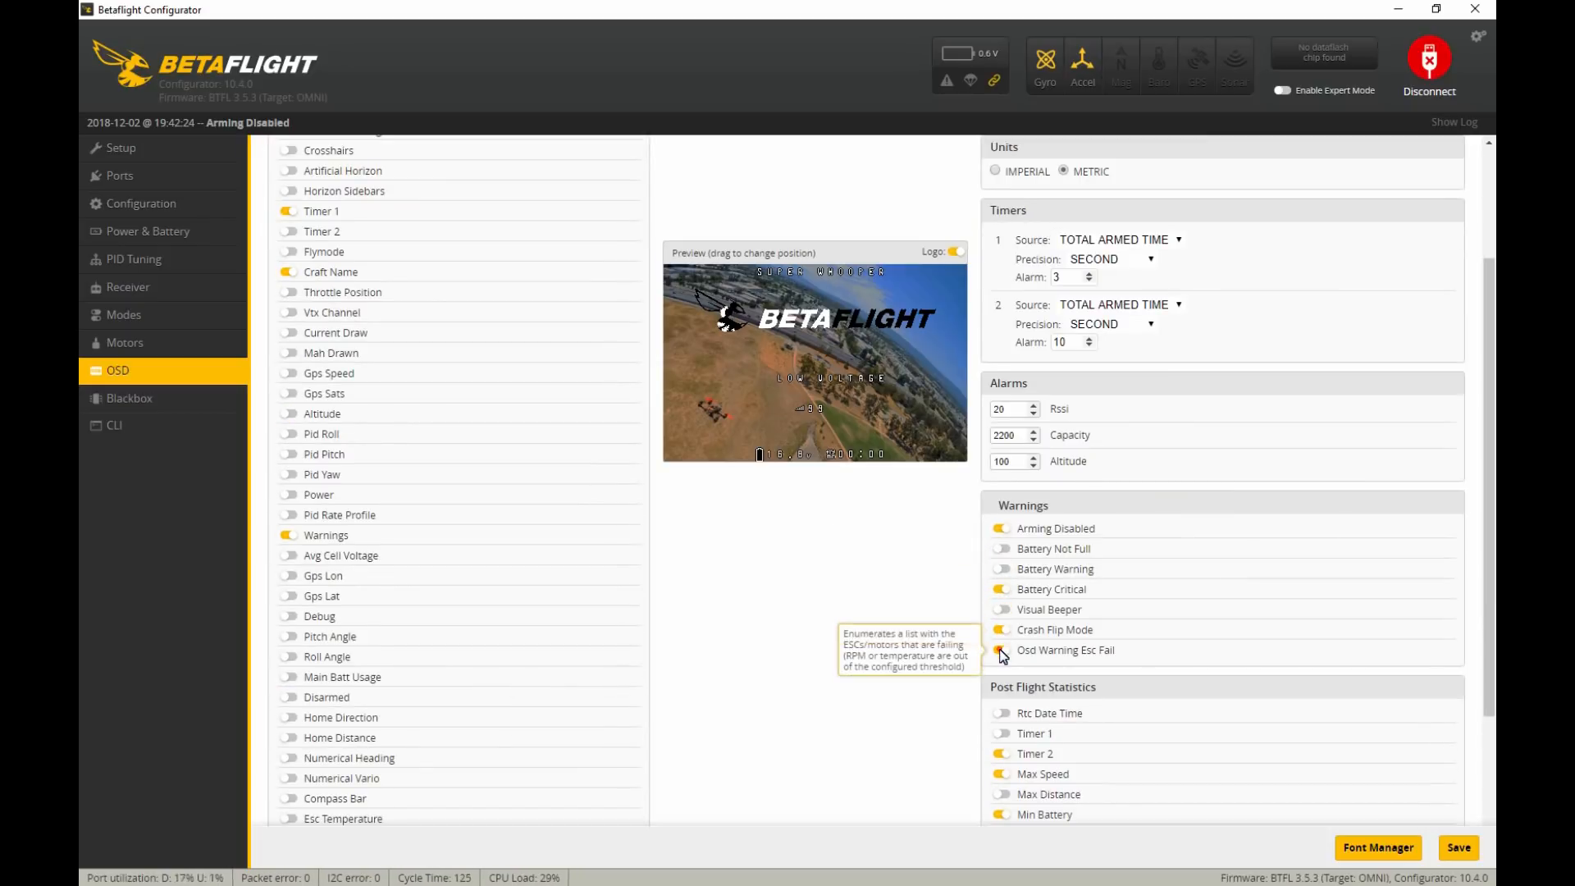
left_click(1001, 651)
left_click(1460, 850)
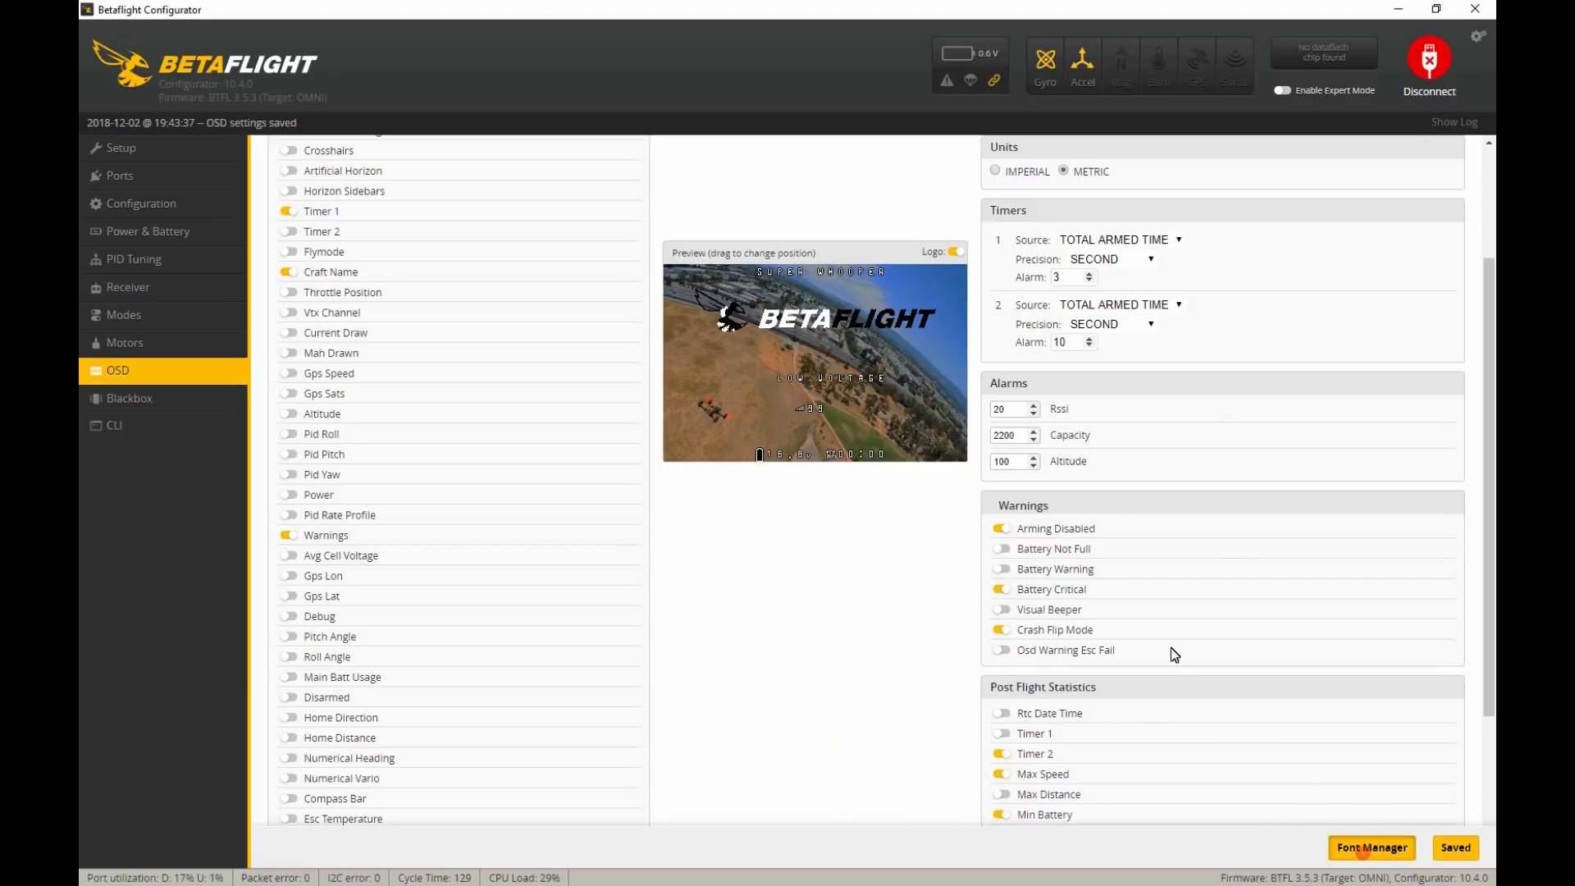
Select the Clarity font preset for the OSD and upload it to the flight controller.
left_click(1363, 851)
left_click(928, 302)
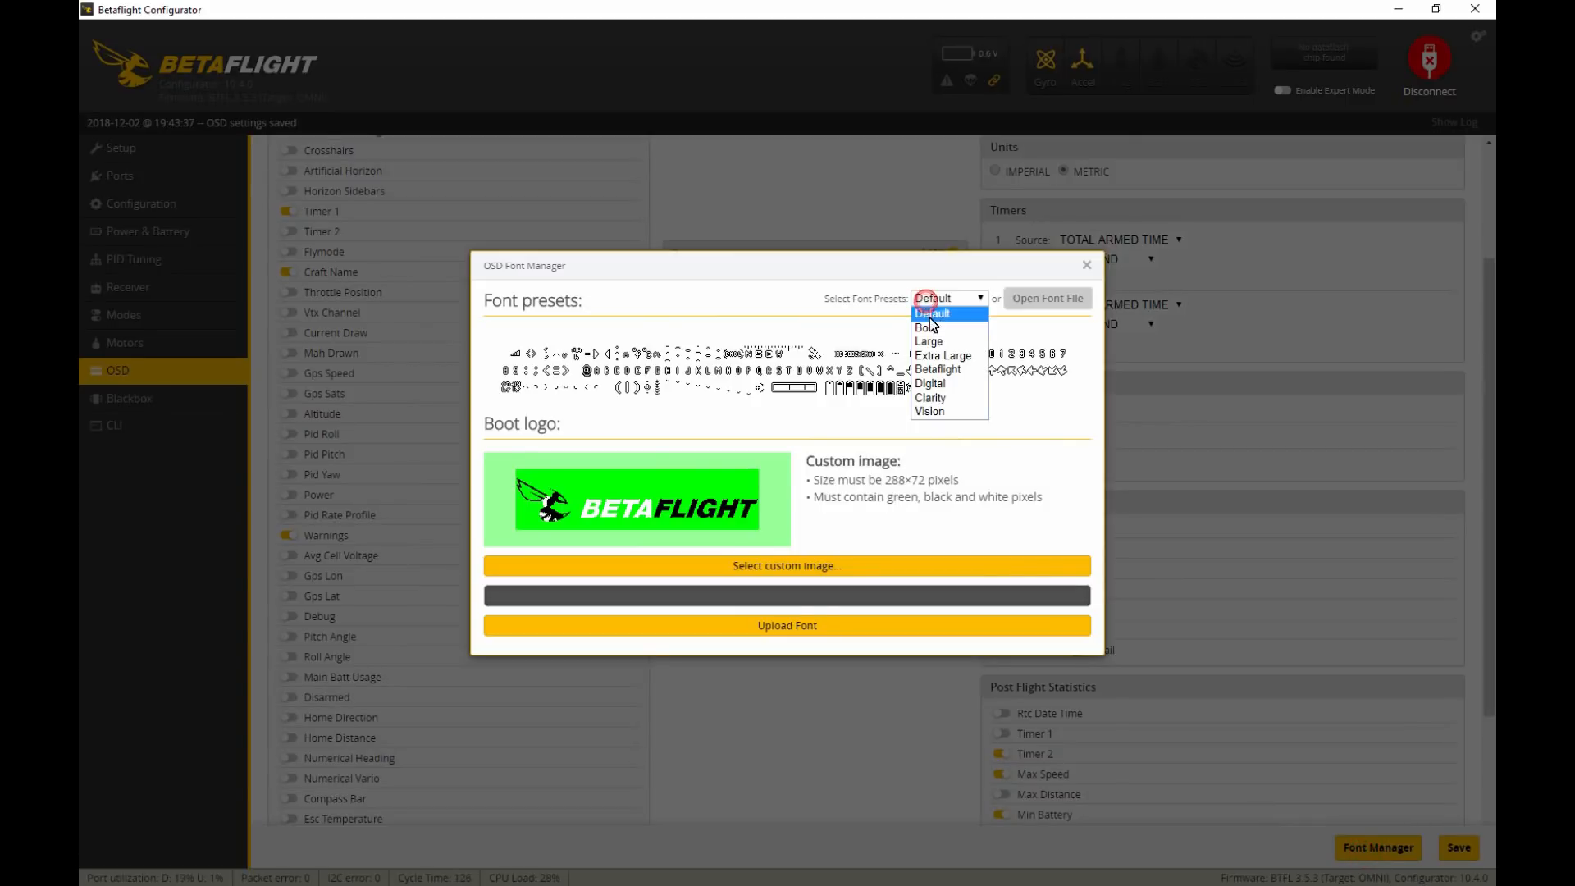
left_click(933, 397)
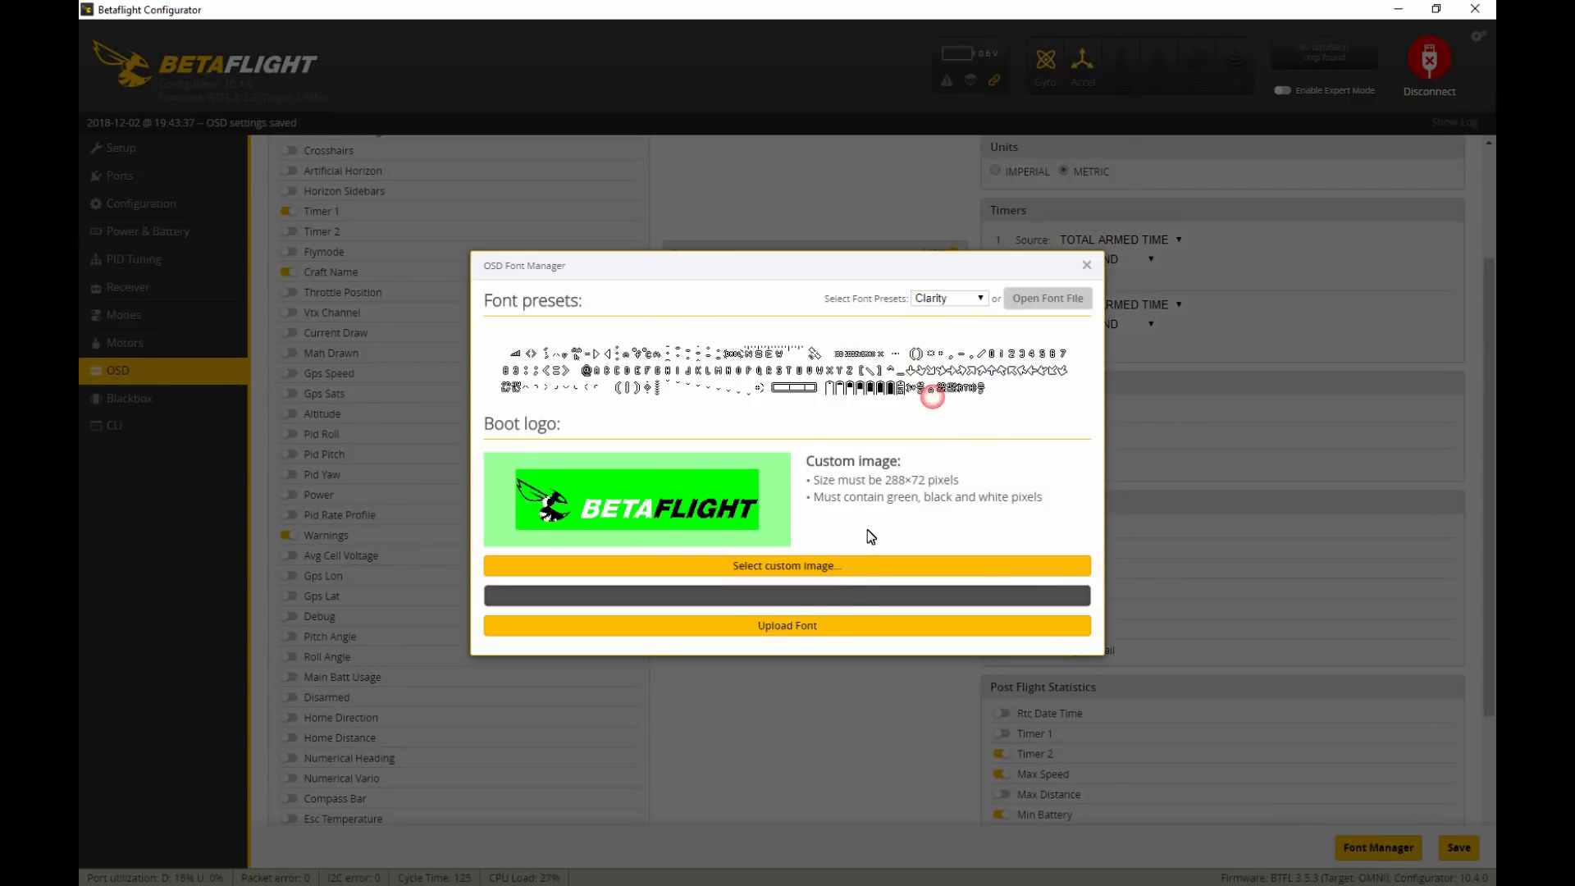
left_click(818, 630)
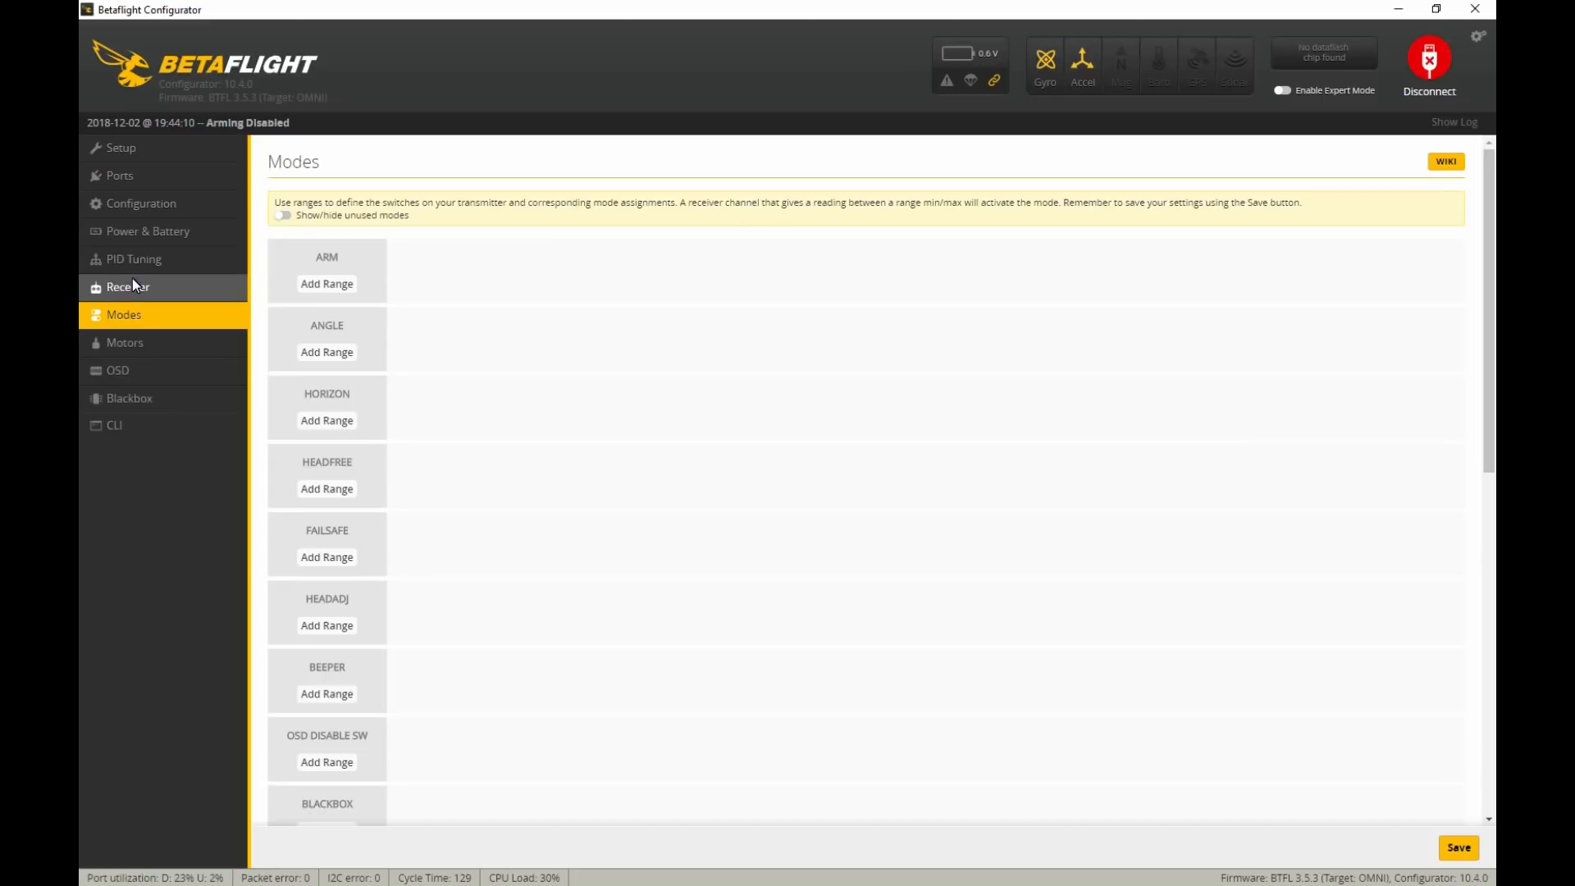
Check the receiver channels, and add an ARM mode range of 1700 to 2100.
left_click(133, 286)
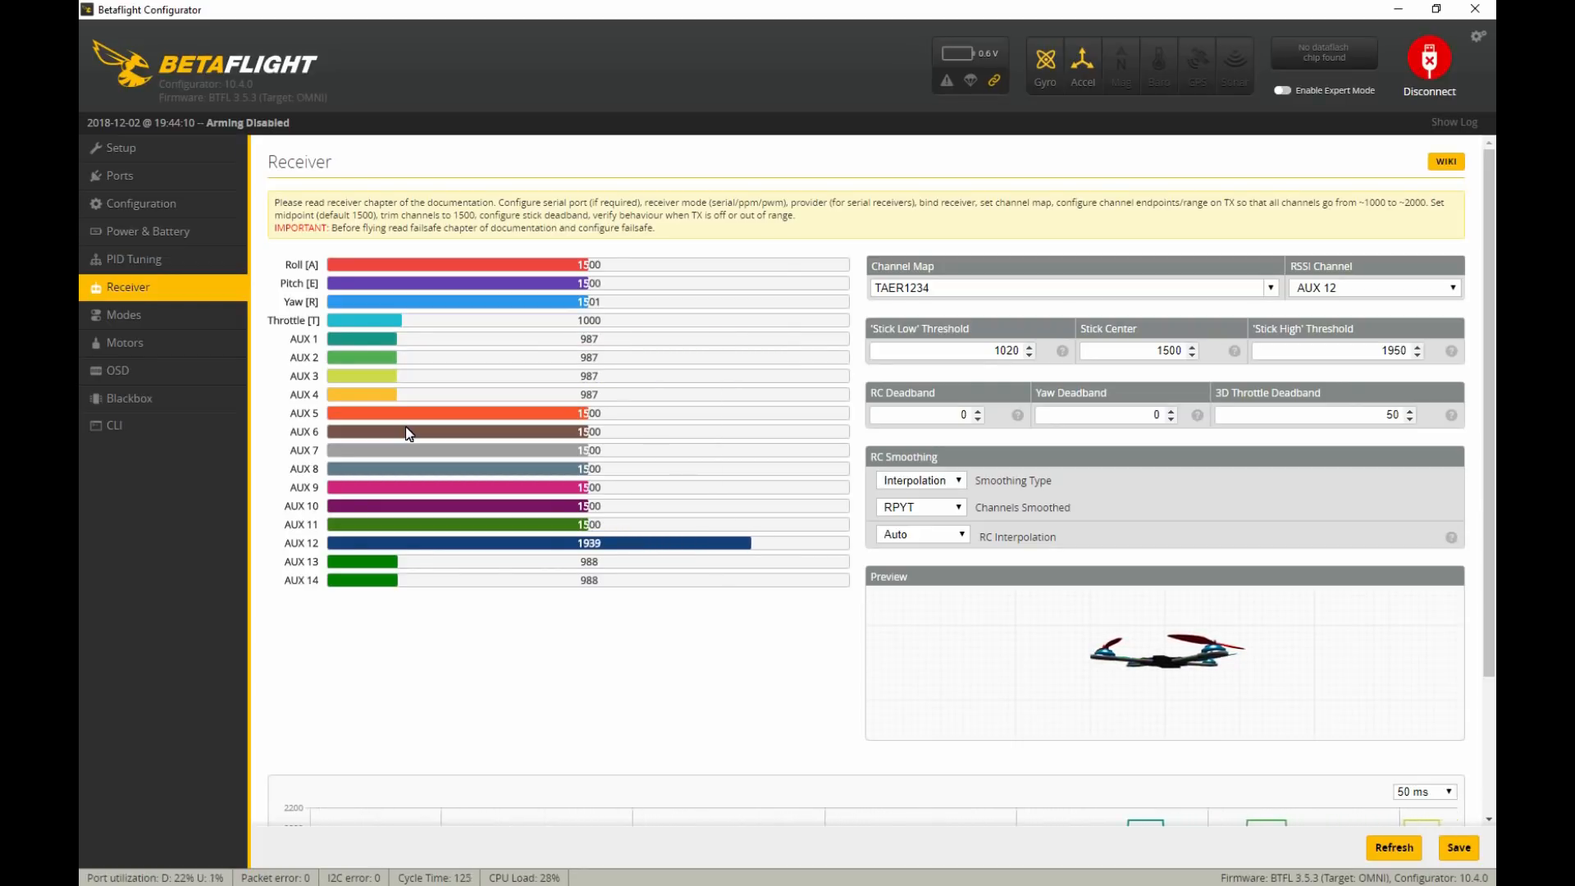
left_click(176, 313)
left_click(327, 283)
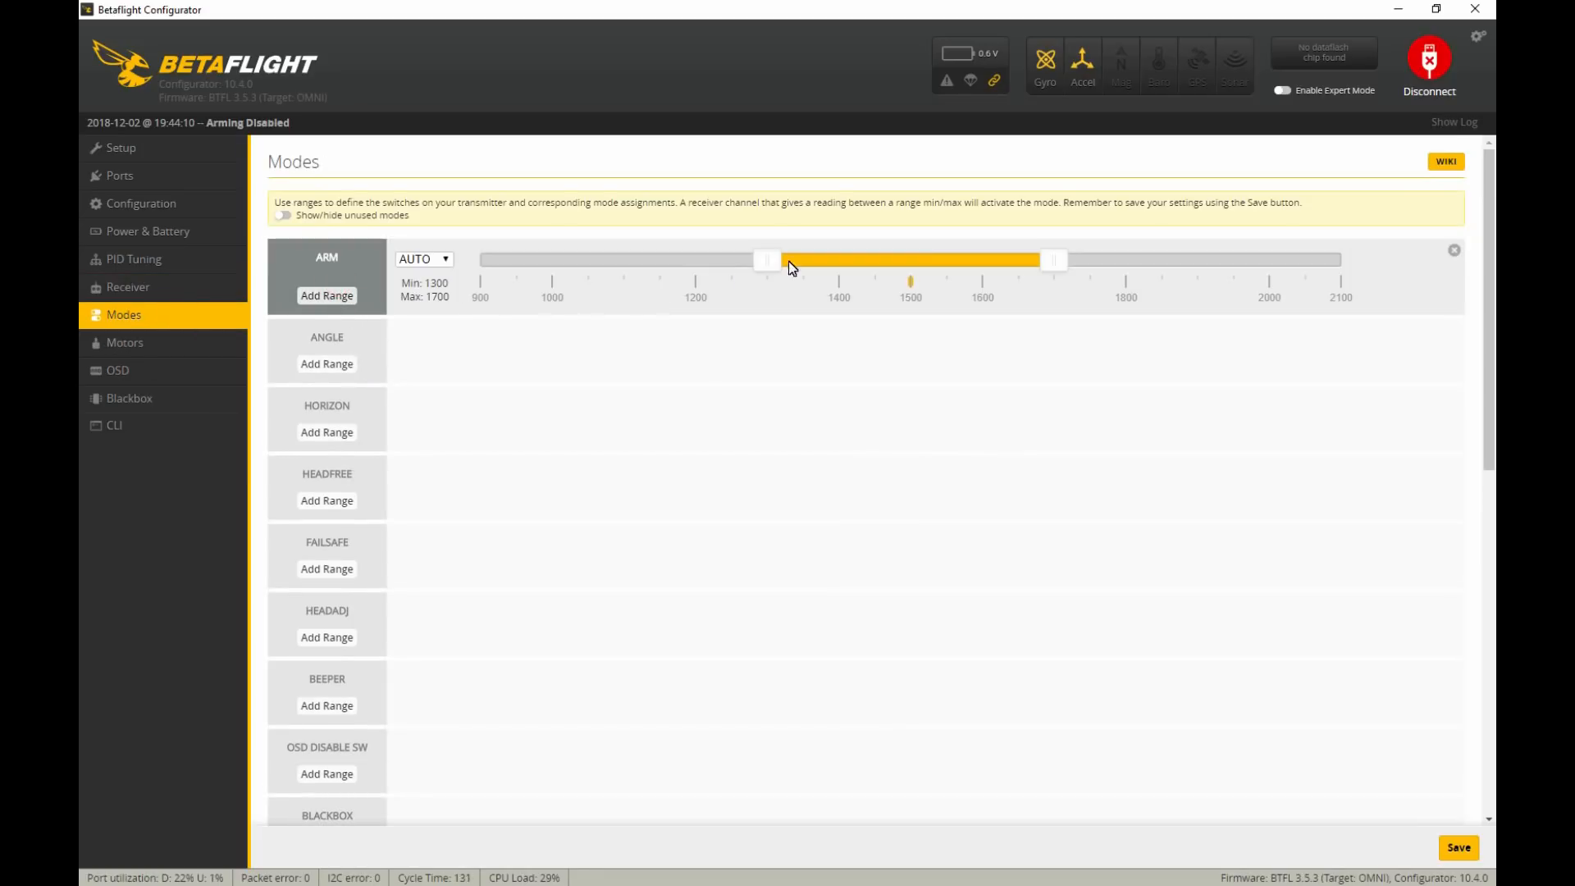
left_click_drag(822, 261, 1252, 263)
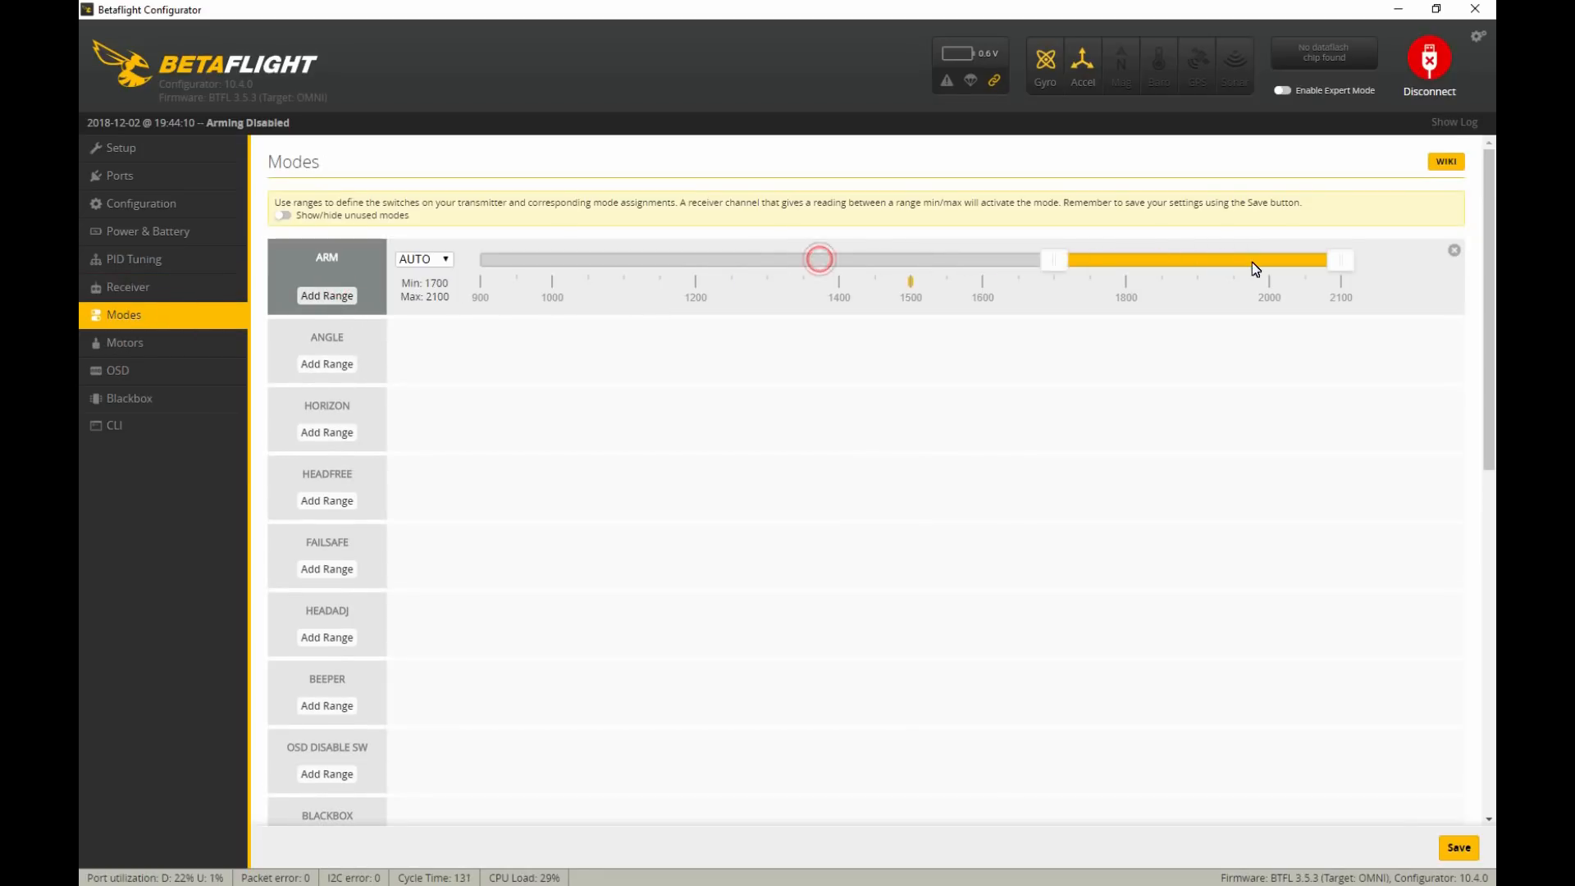
Add an ANGLE mode range of 1300 to 1700 on AUX 2 and assign ARM to AUX 1.
left_click(351, 364)
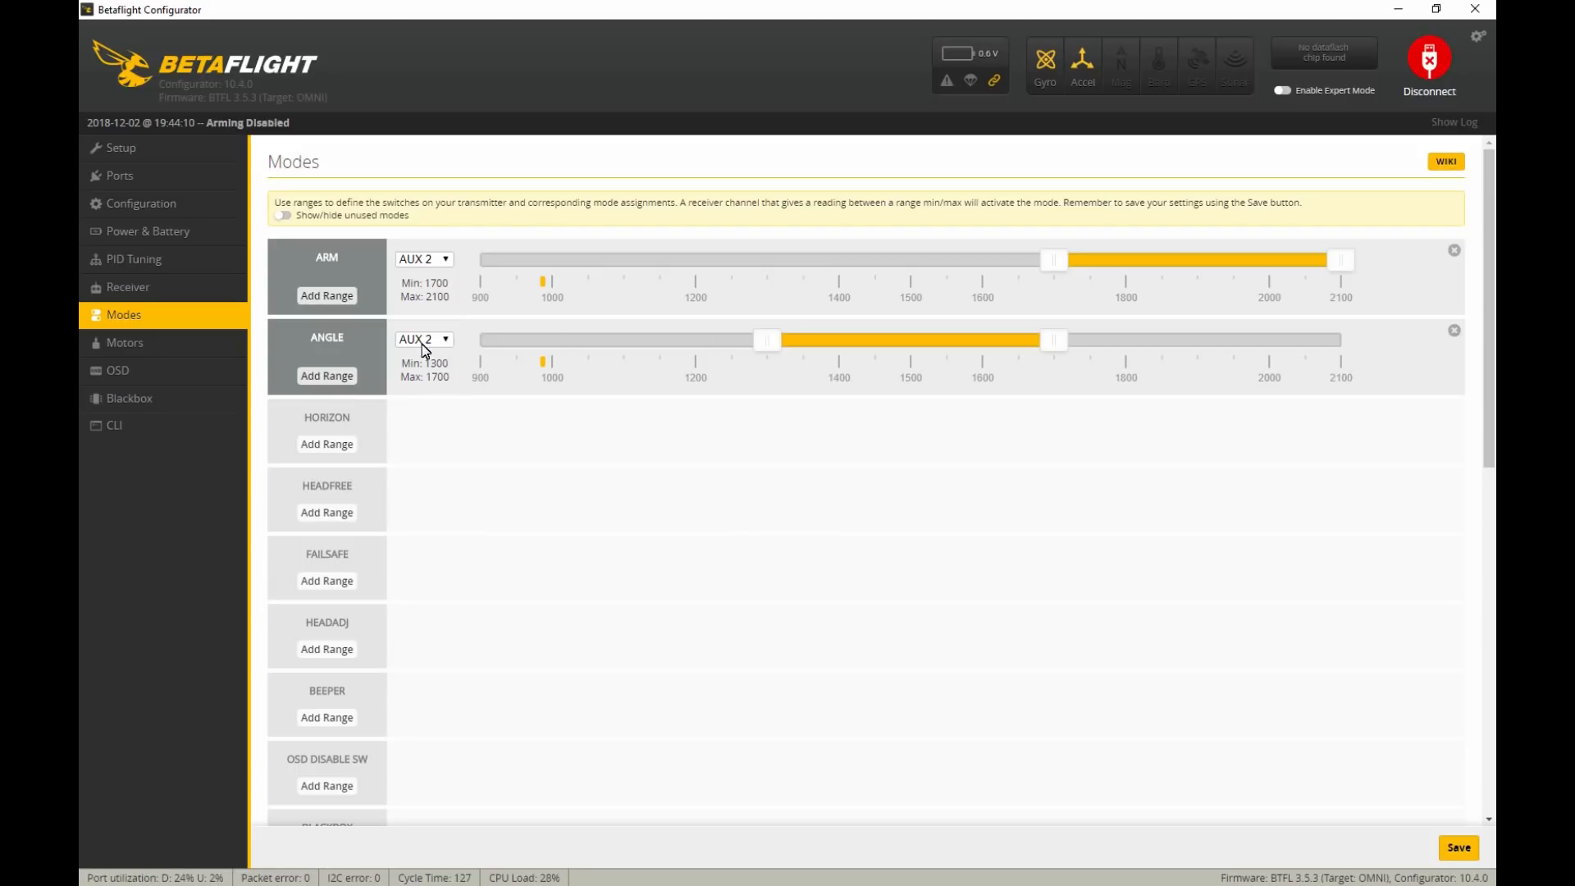
left_click(447, 263)
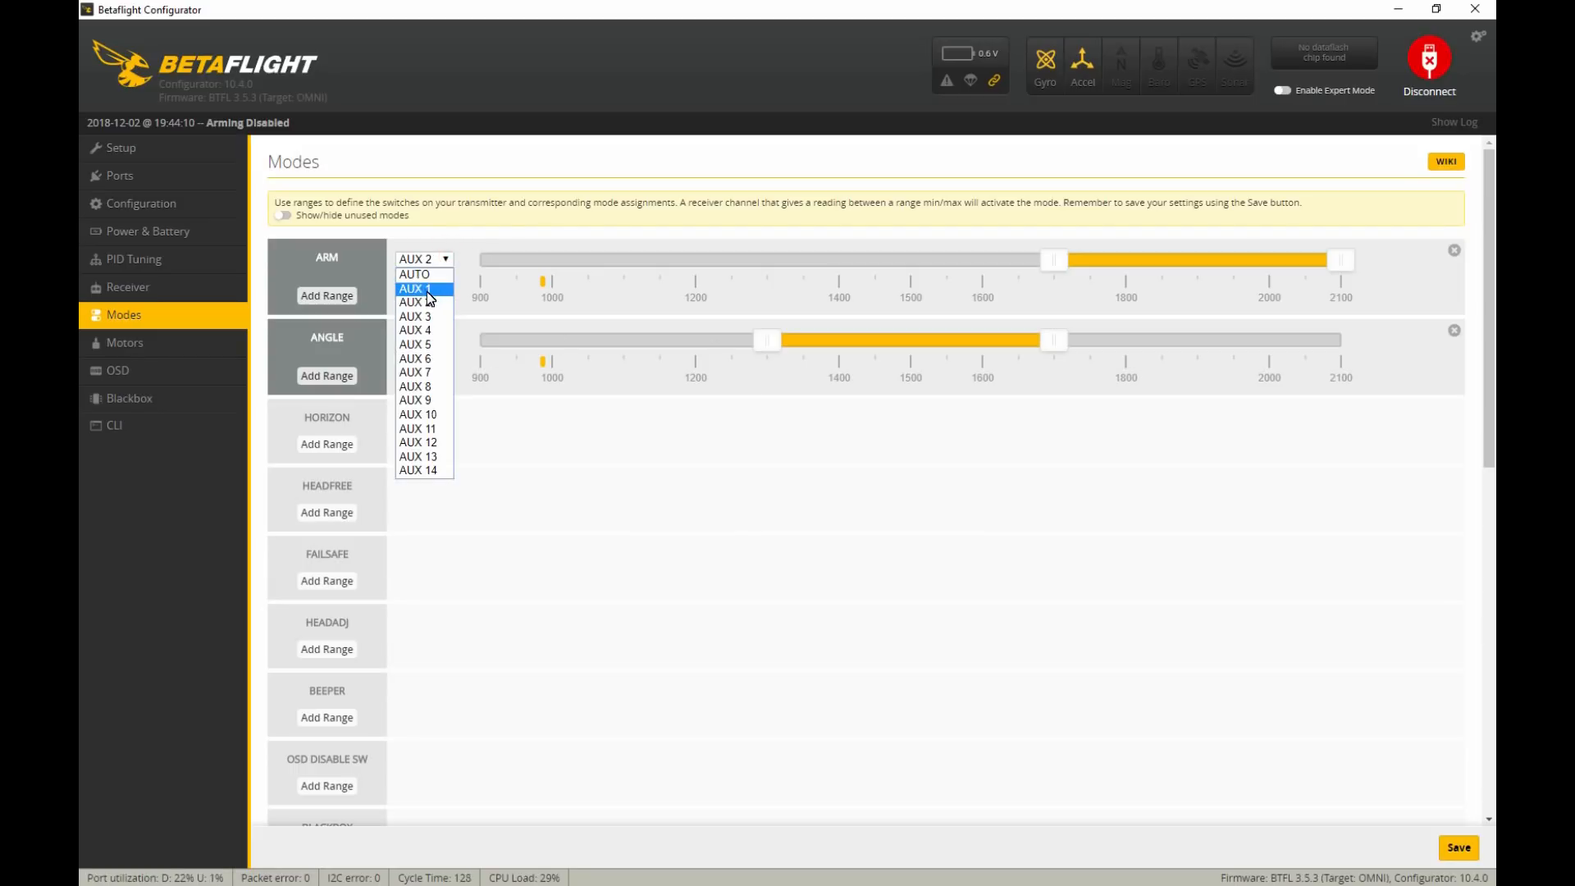
left_click(427, 292)
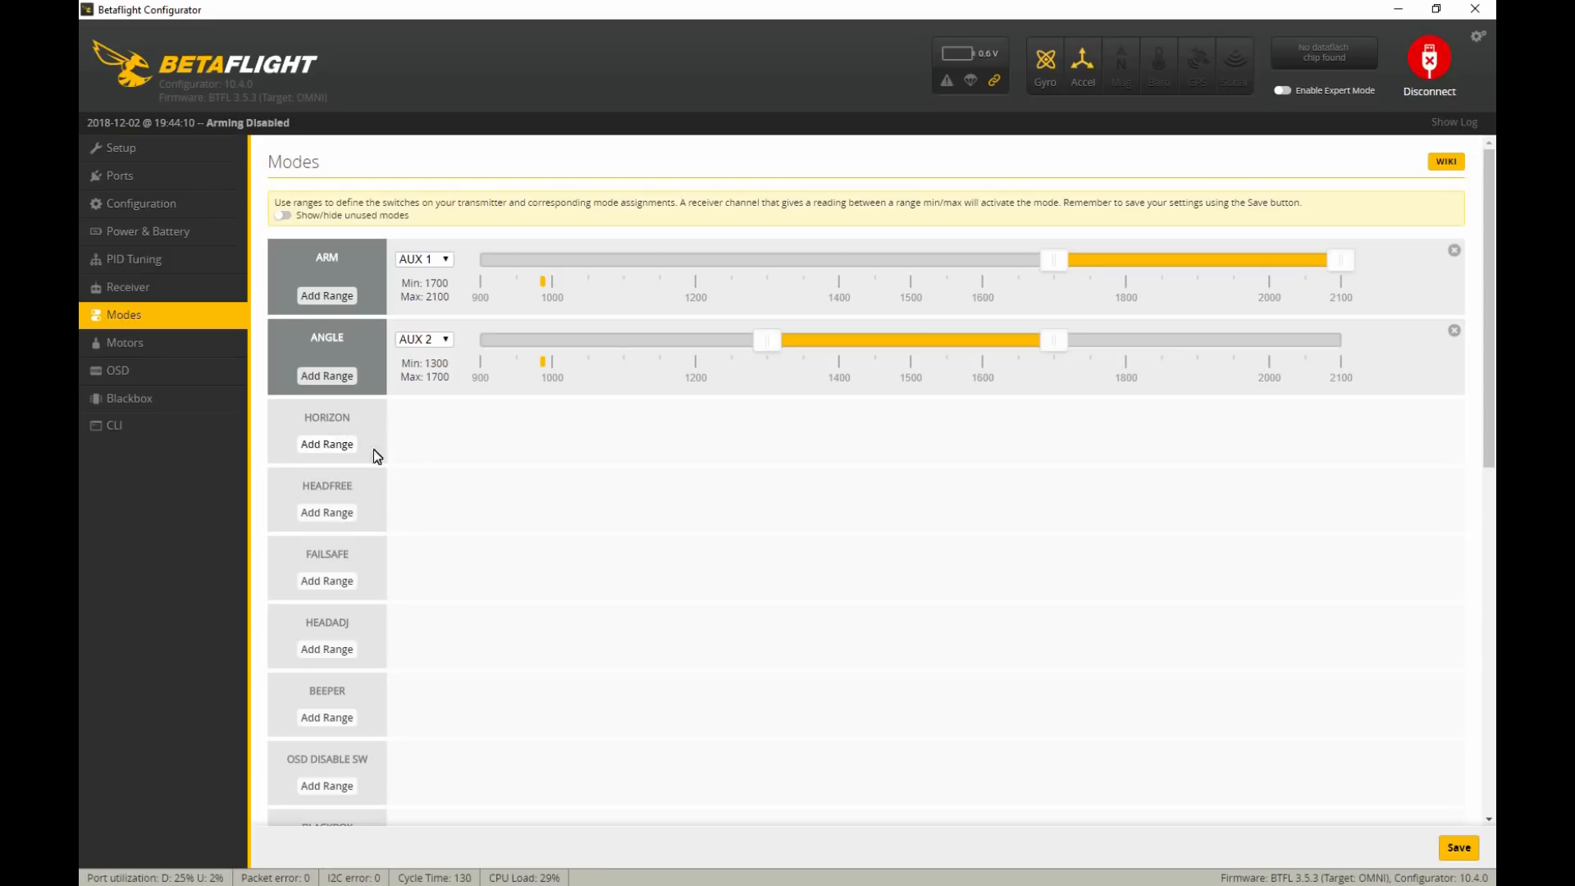
Add a BEEPER mode range of 1725 to 2100 and save the modes.
scroll(415, 466, "down", 1)
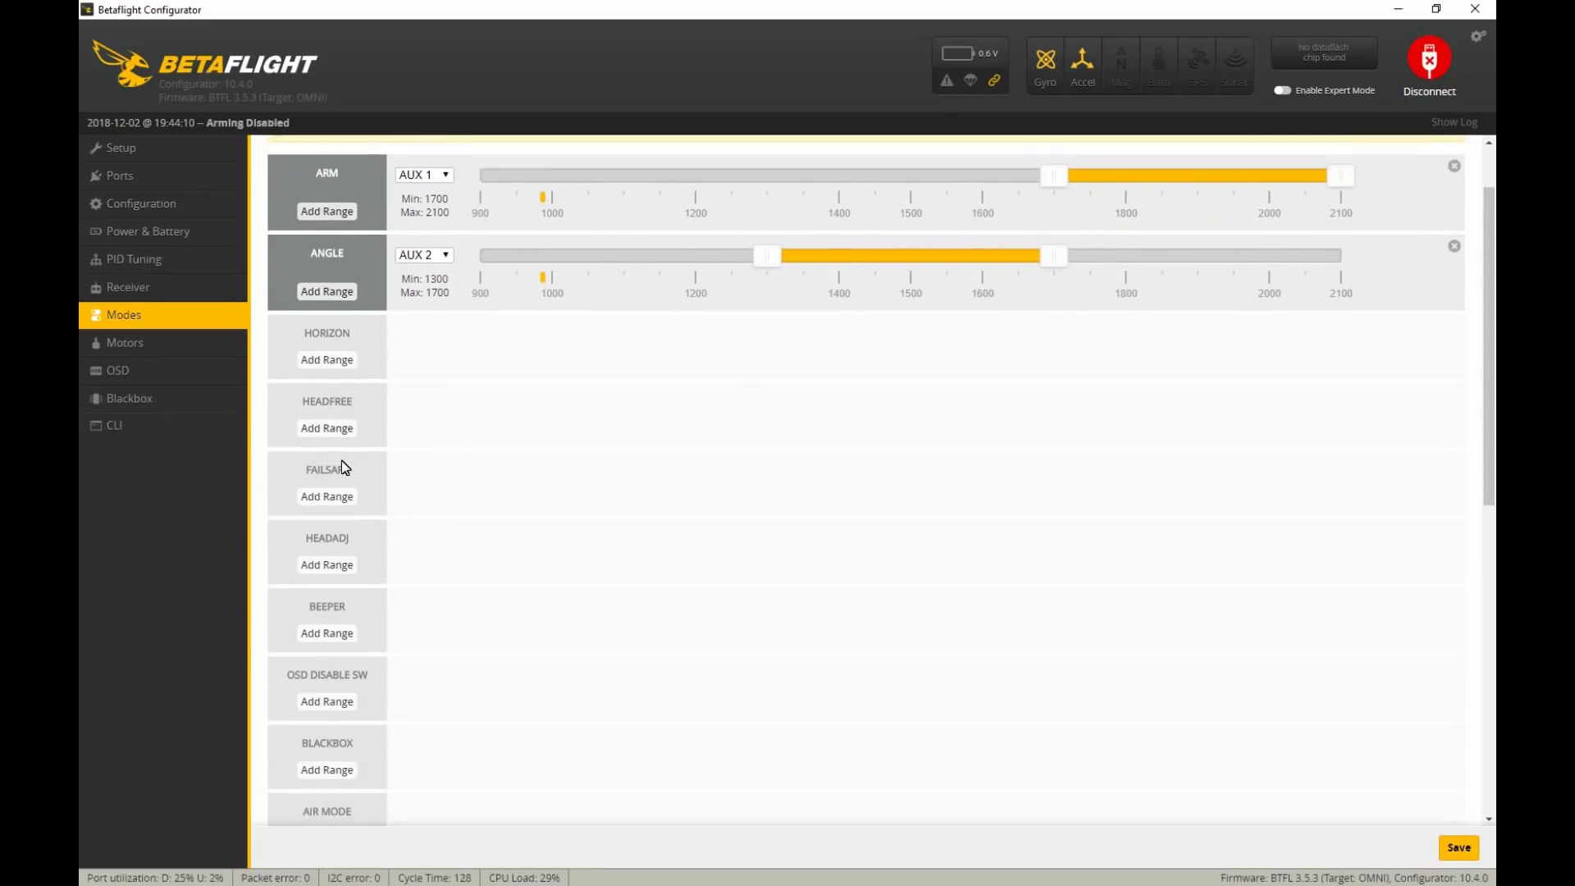
left_click(330, 633)
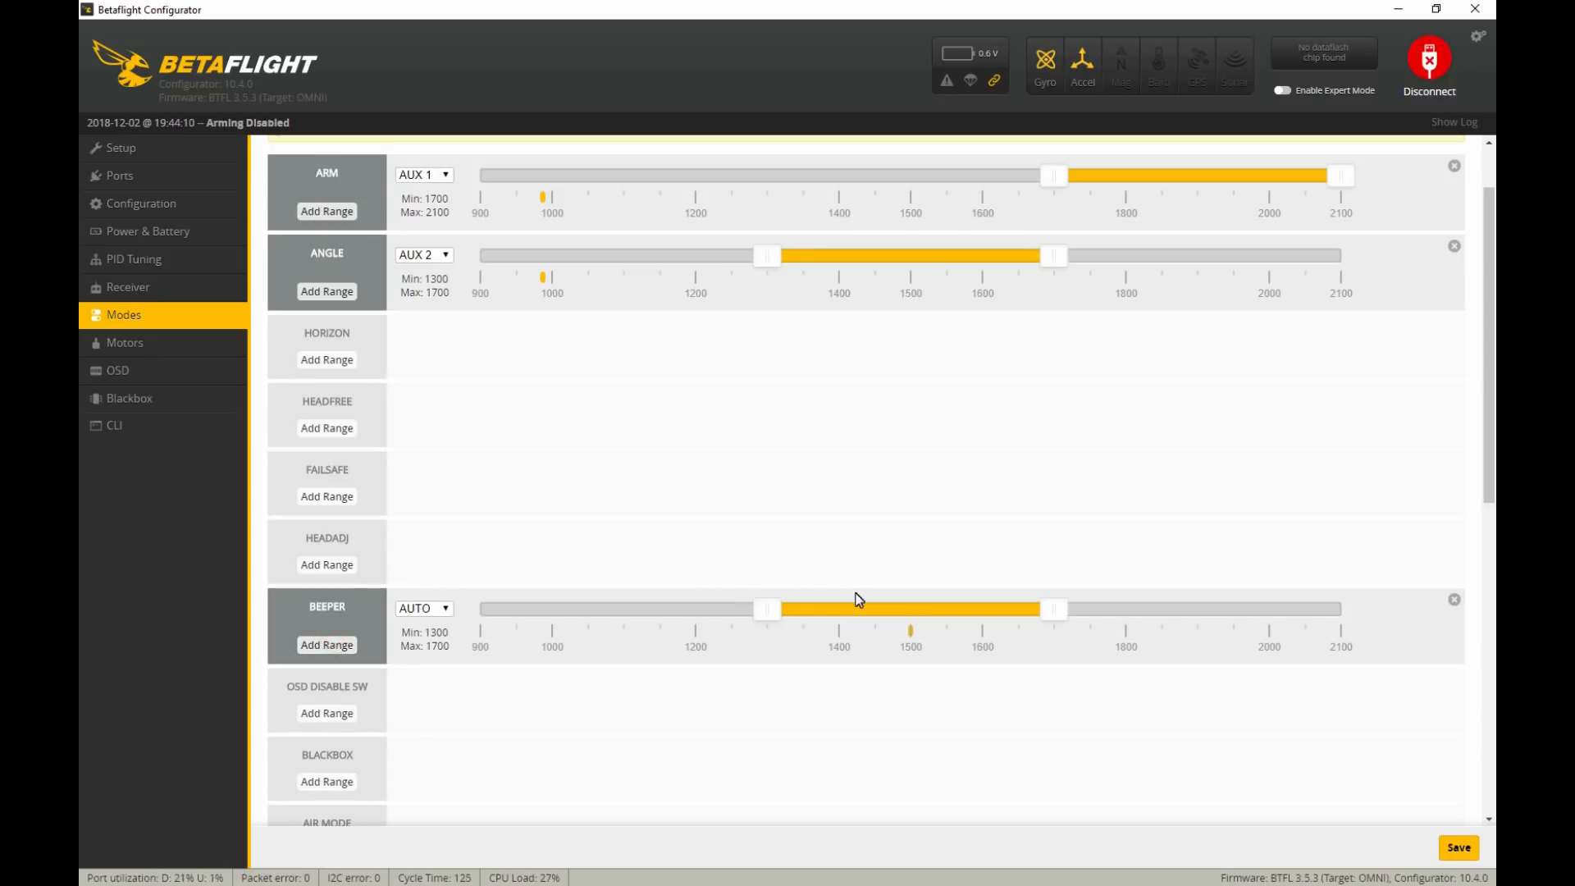
left_click_drag(872, 612, 1249, 615)
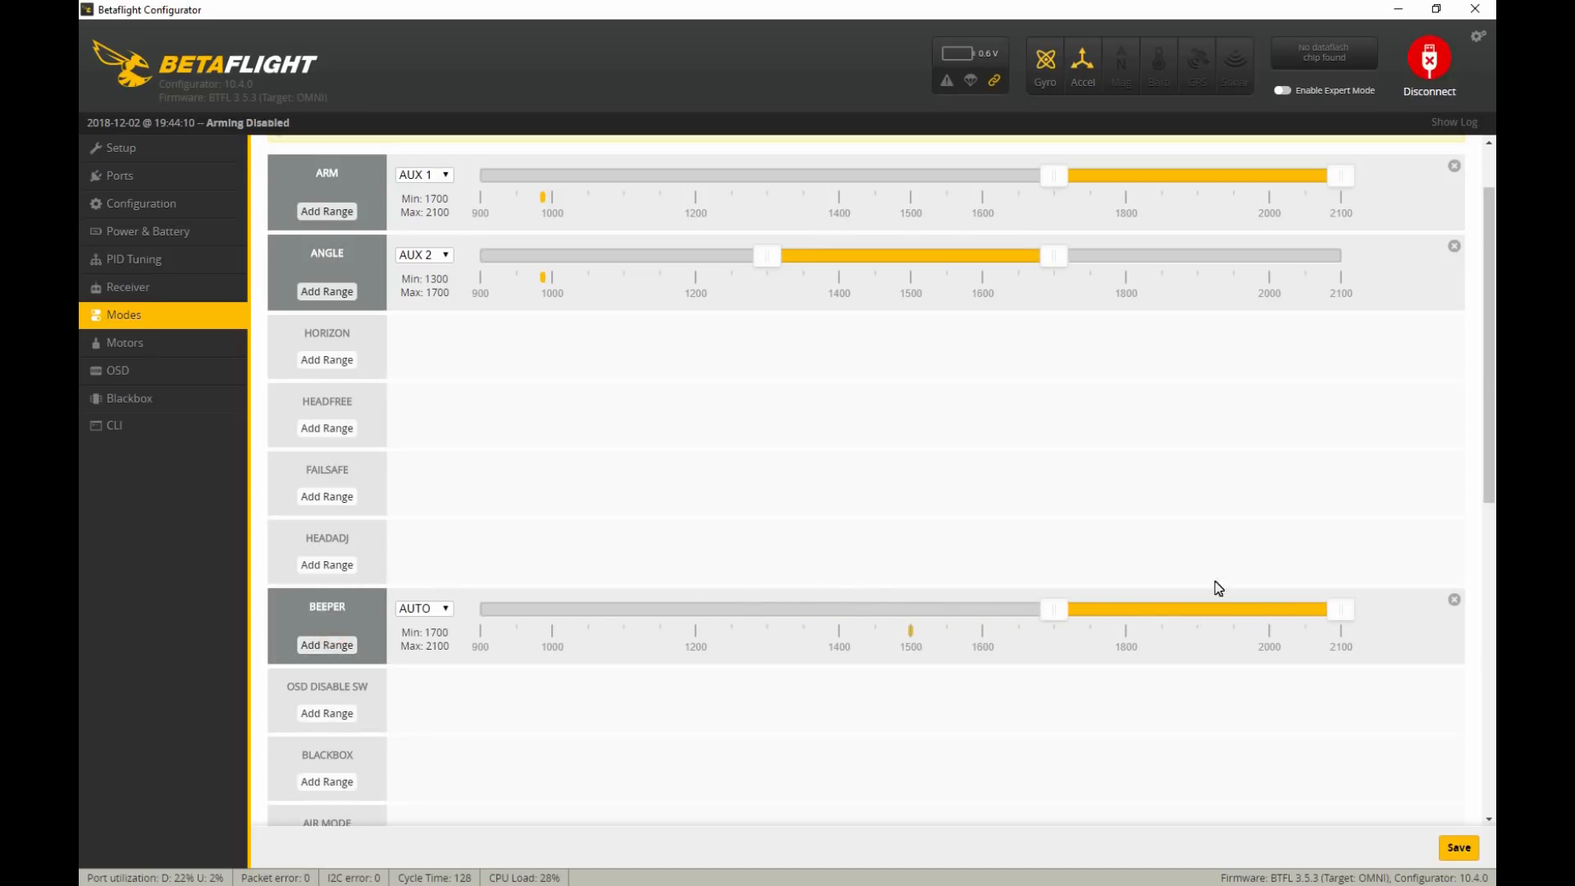
left_click_drag(1058, 614, 1075, 611)
left_click(1459, 853)
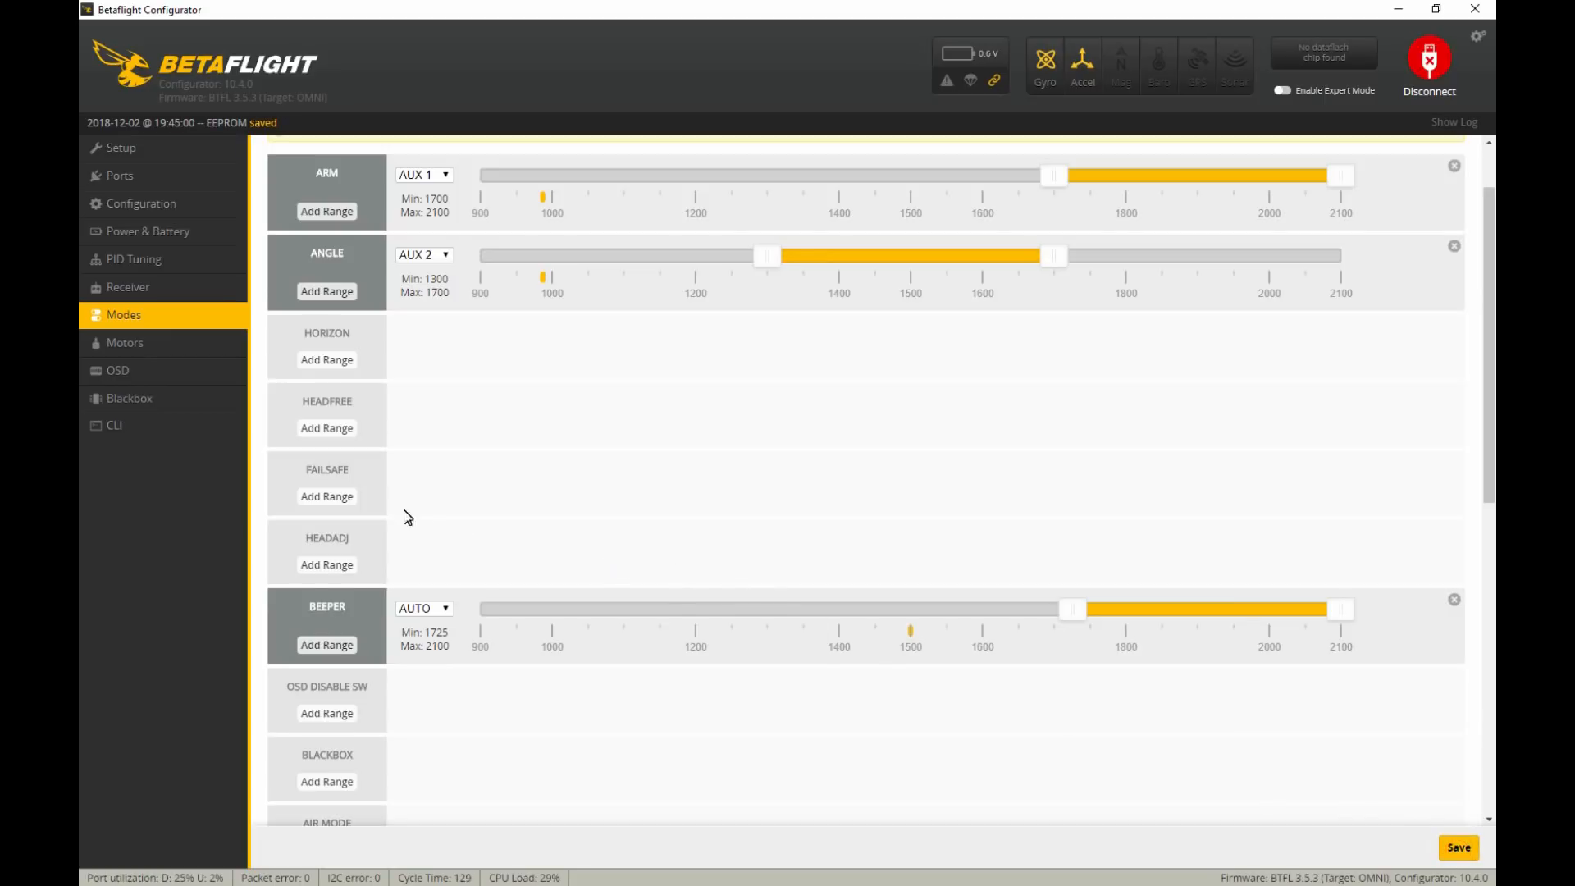
Add an AIR MODE range of 900 to 1300 on AUX 2 and assign the BEEPER range to AUX 2.
scroll(475, 510, "down", 2)
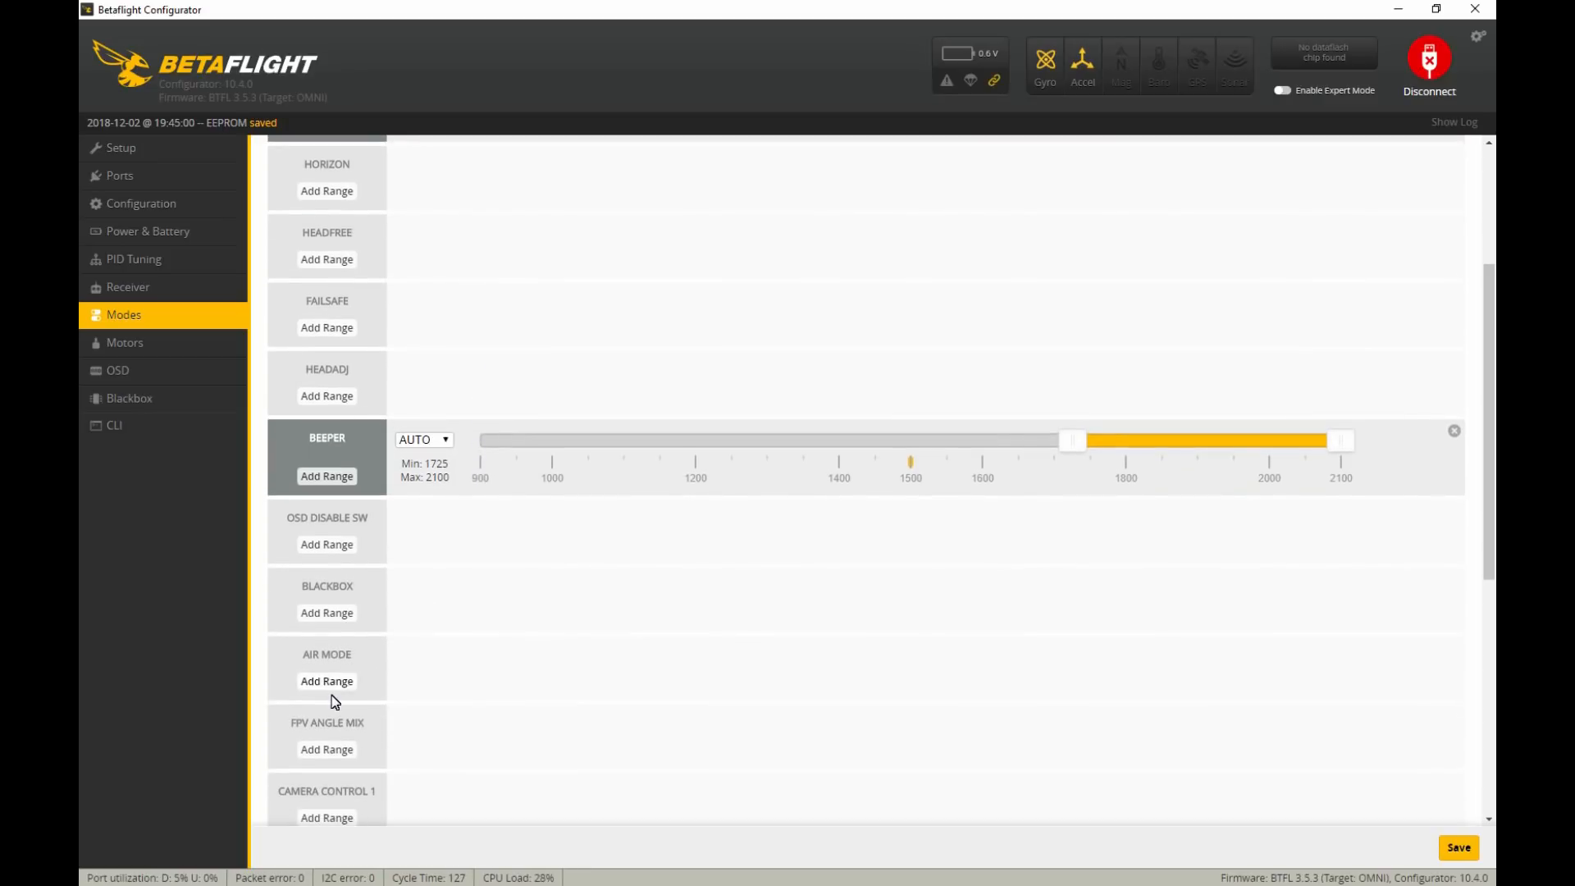
left_click(336, 681)
left_click(444, 661)
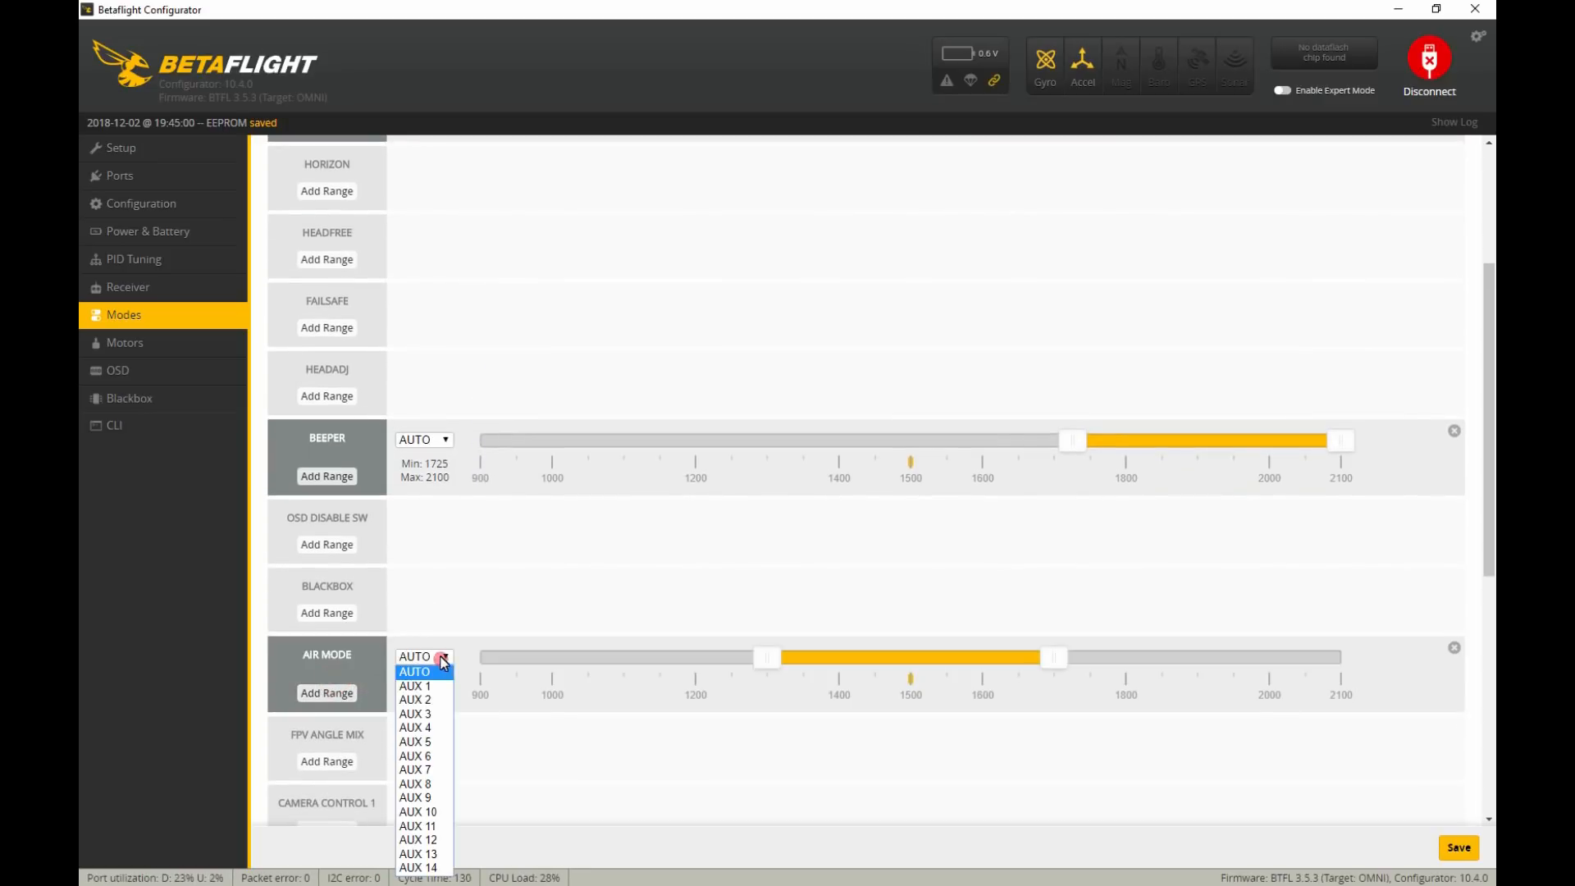
left_click(439, 698)
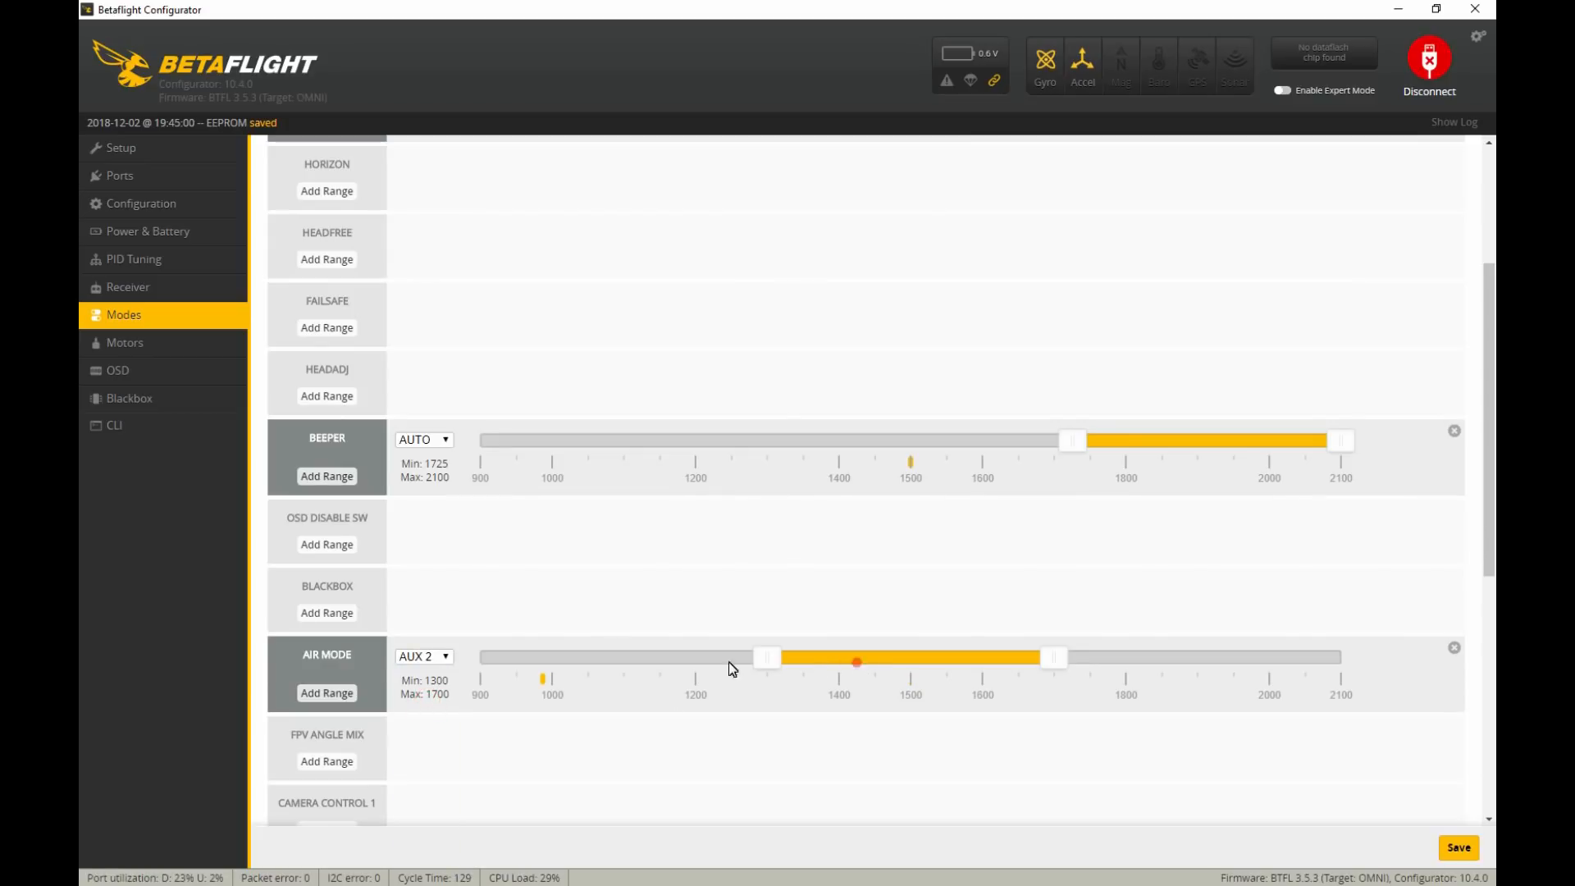
left_click_drag(733, 669, 536, 671)
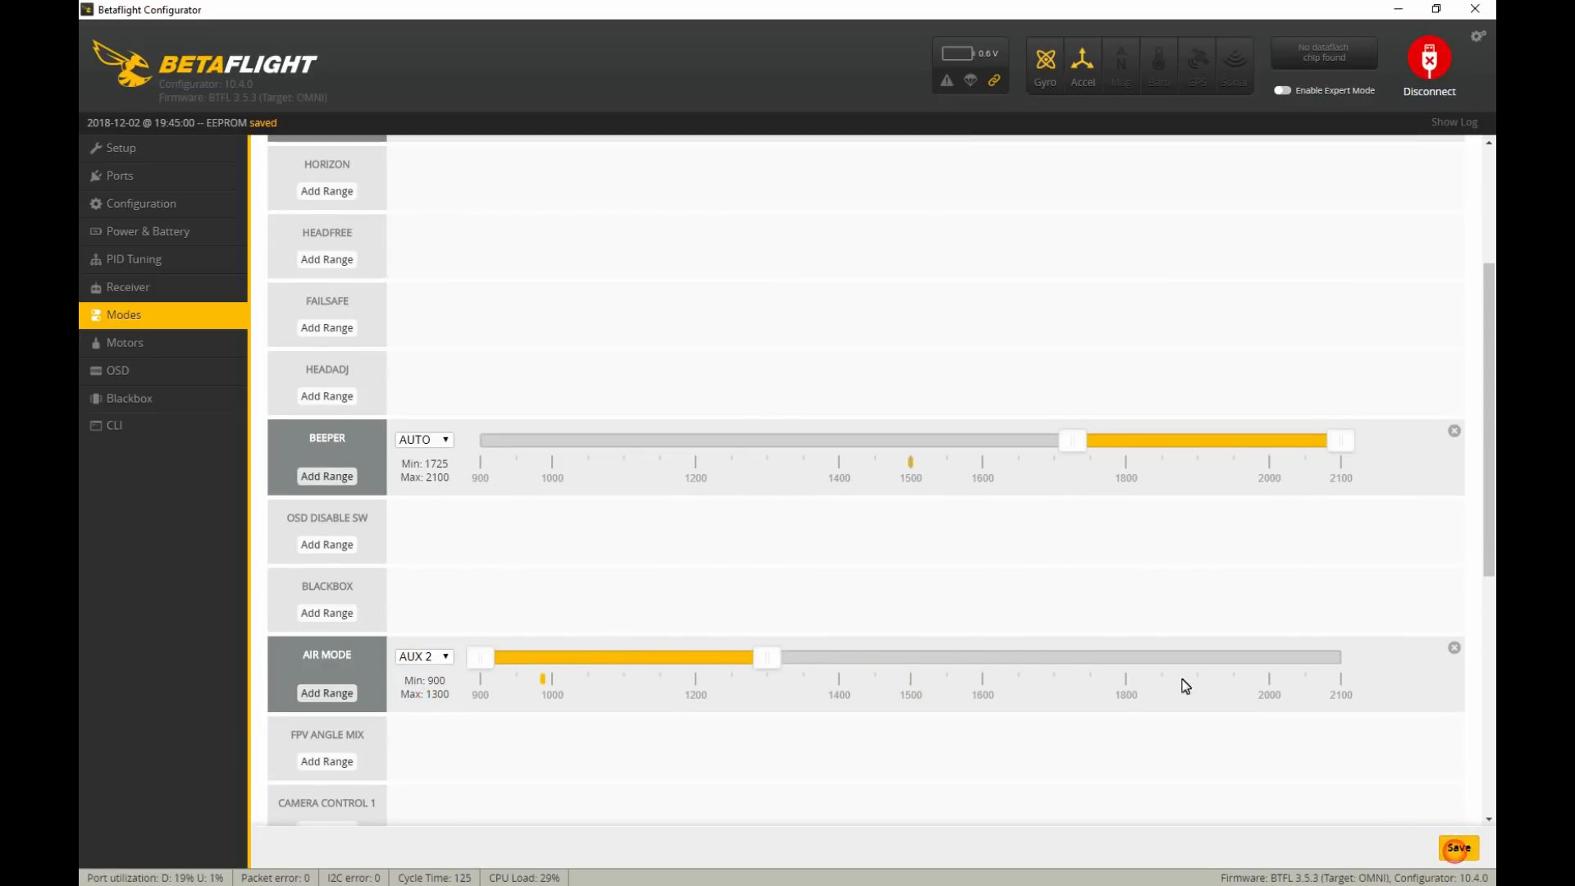
scroll(1059, 627, "up", 1)
scroll(1064, 629, "up", 1)
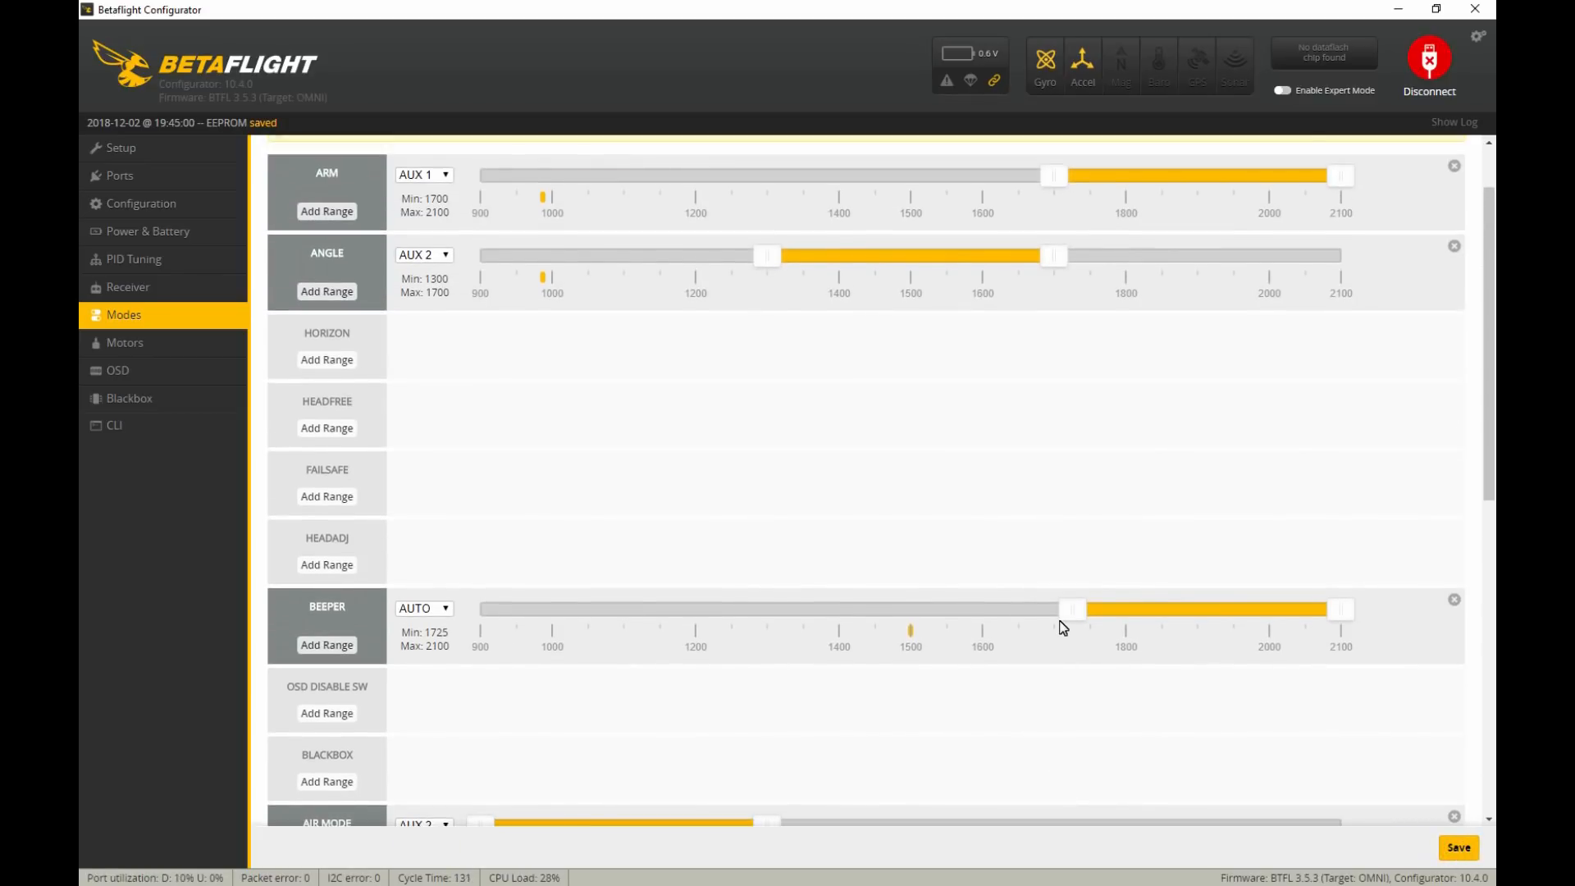
scroll(1063, 628, "down", 1)
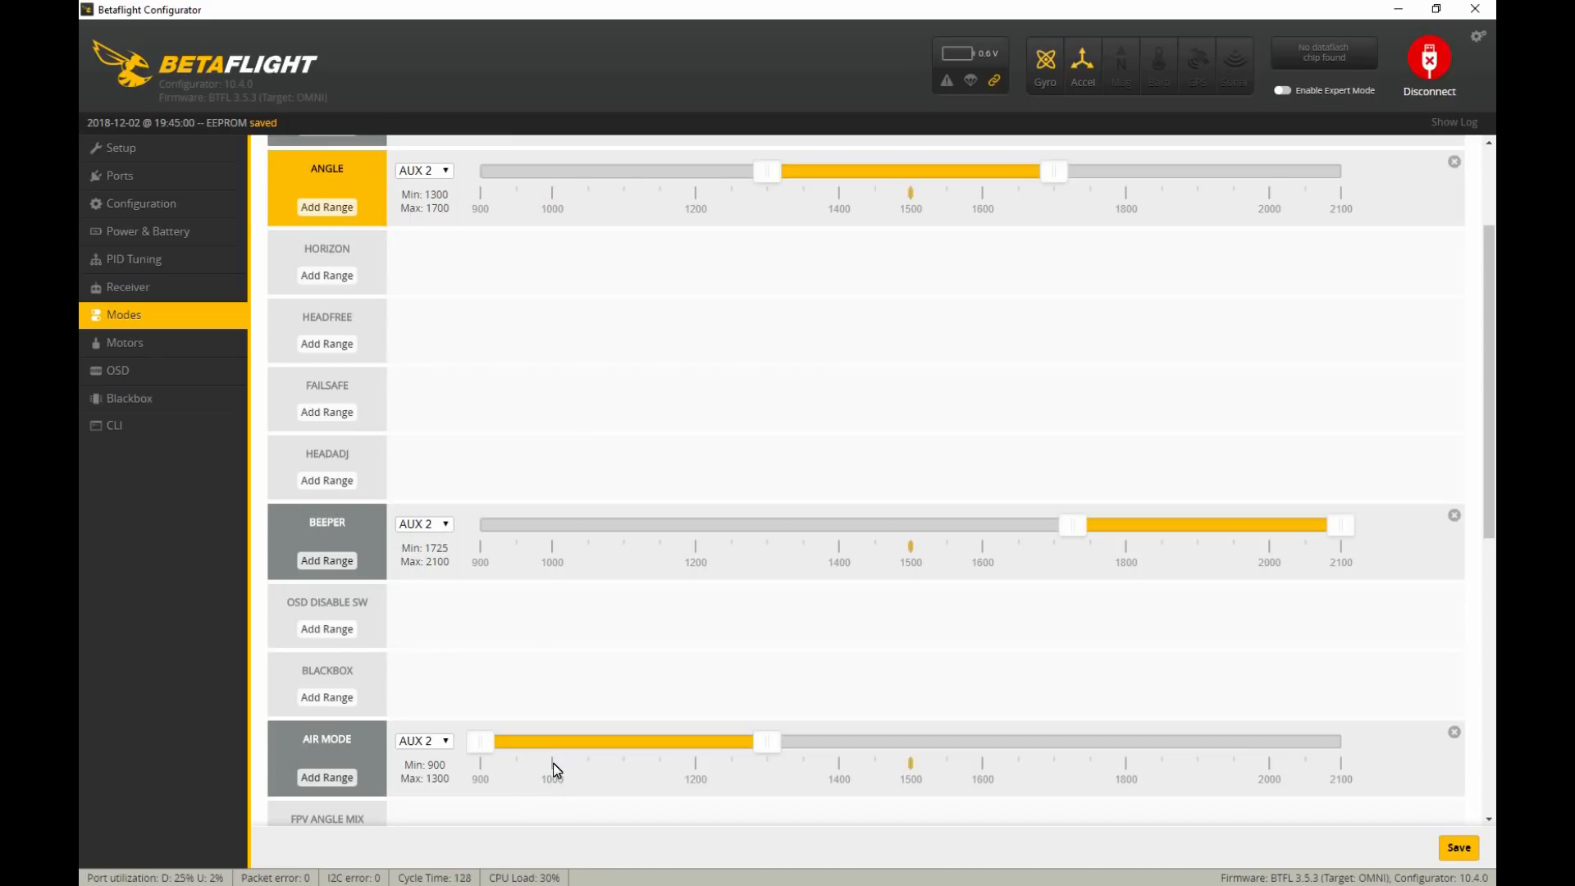
scroll(586, 644, "down", 1)
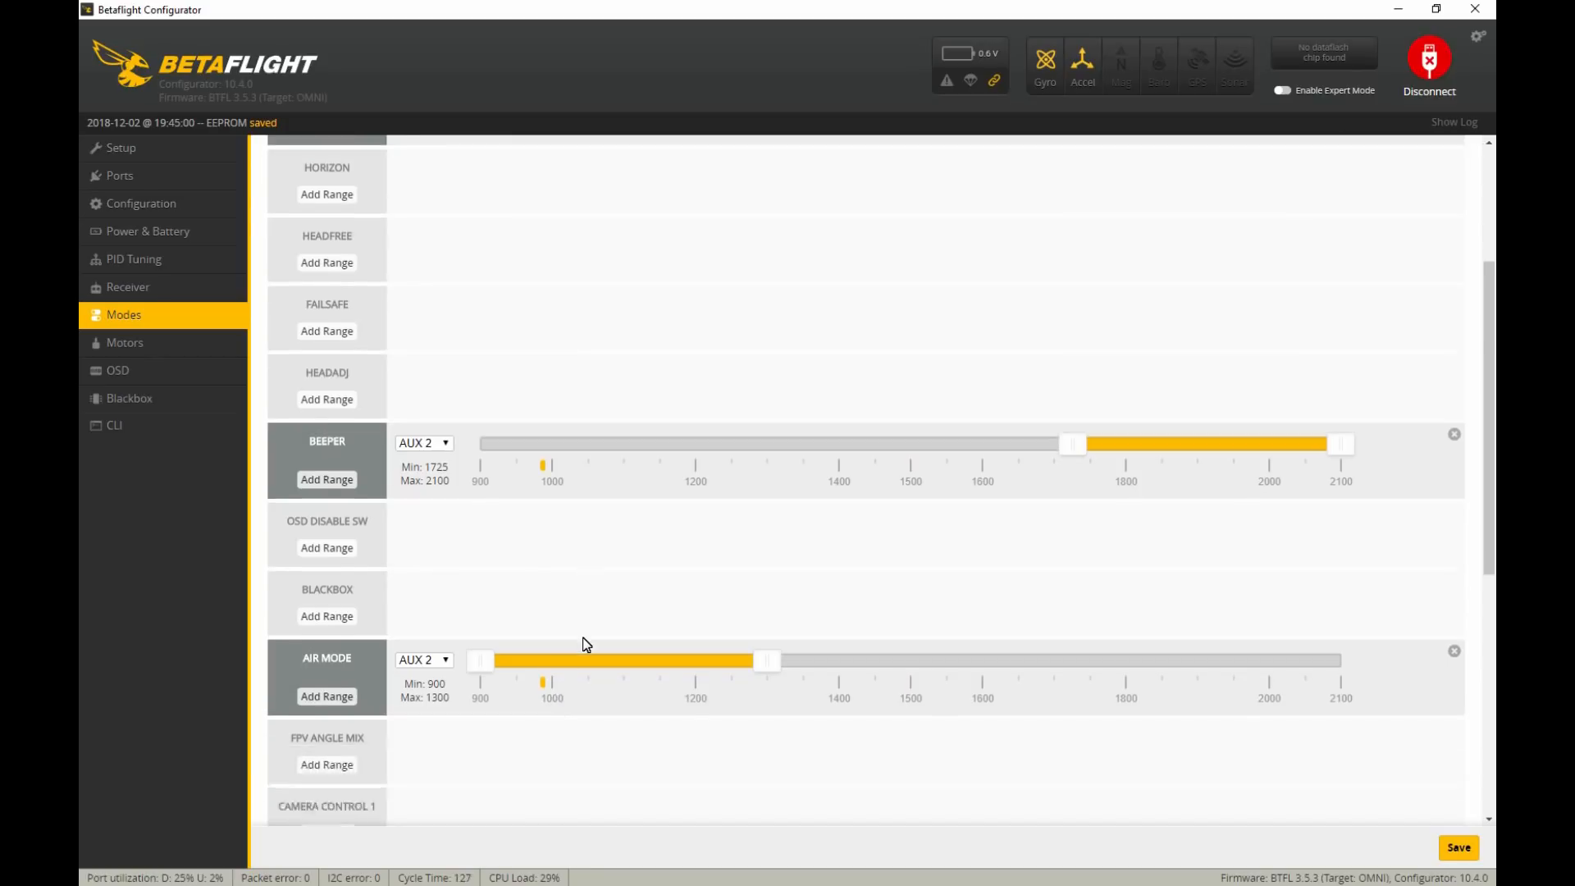
Add a FLIP OVER AFTER CRASH range of 1700 to 2100 on AUX 3 and save the modes.
scroll(587, 645, "down", 6)
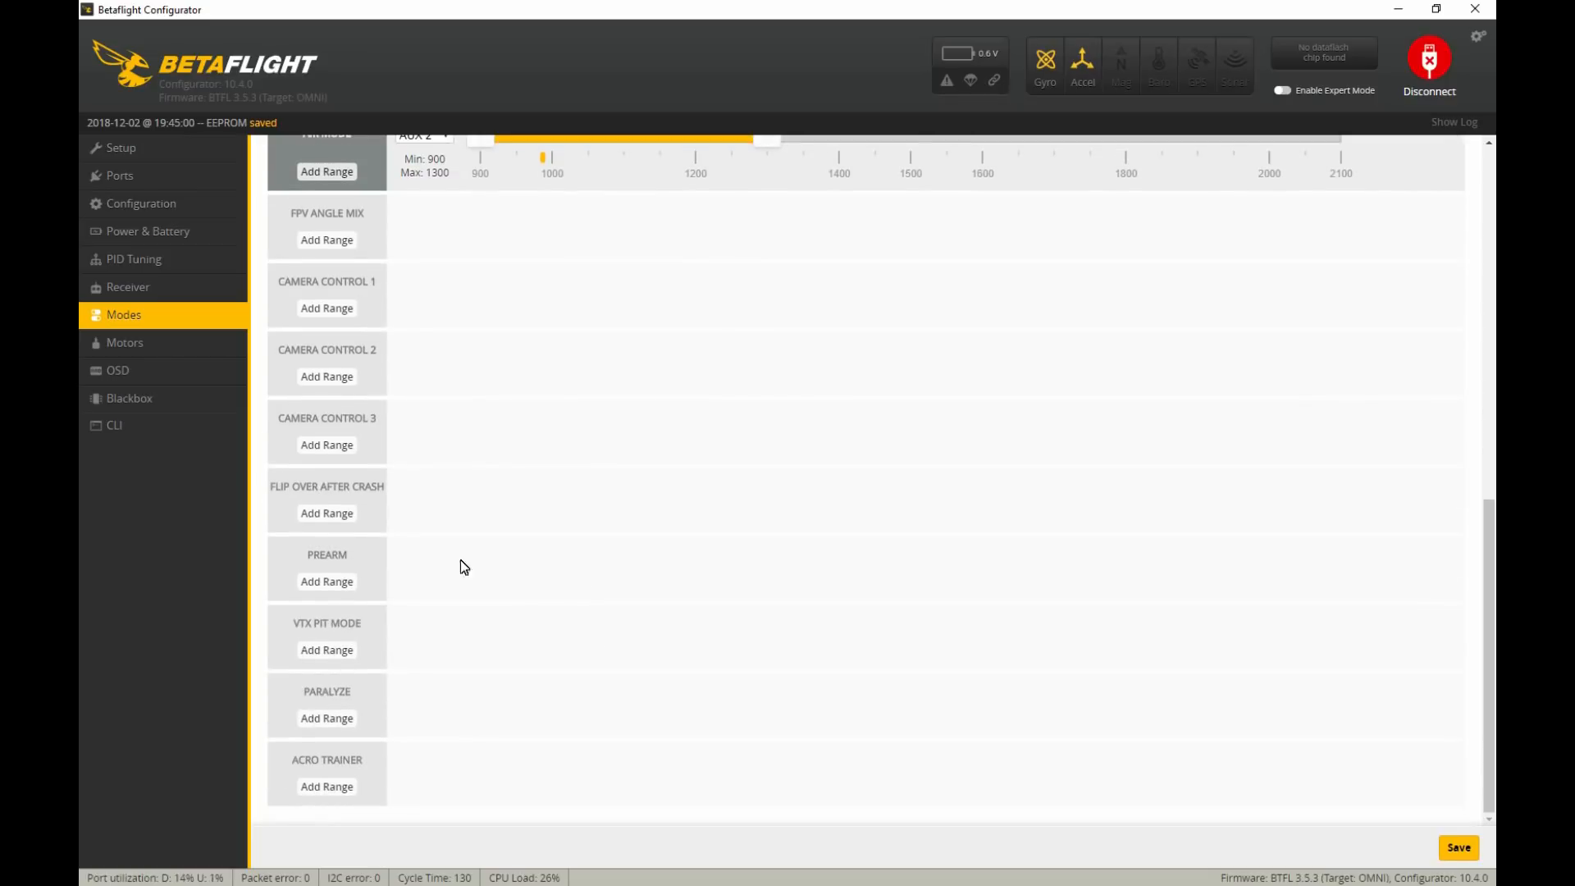
left_click(327, 513)
left_click_drag(830, 490, 1140, 499)
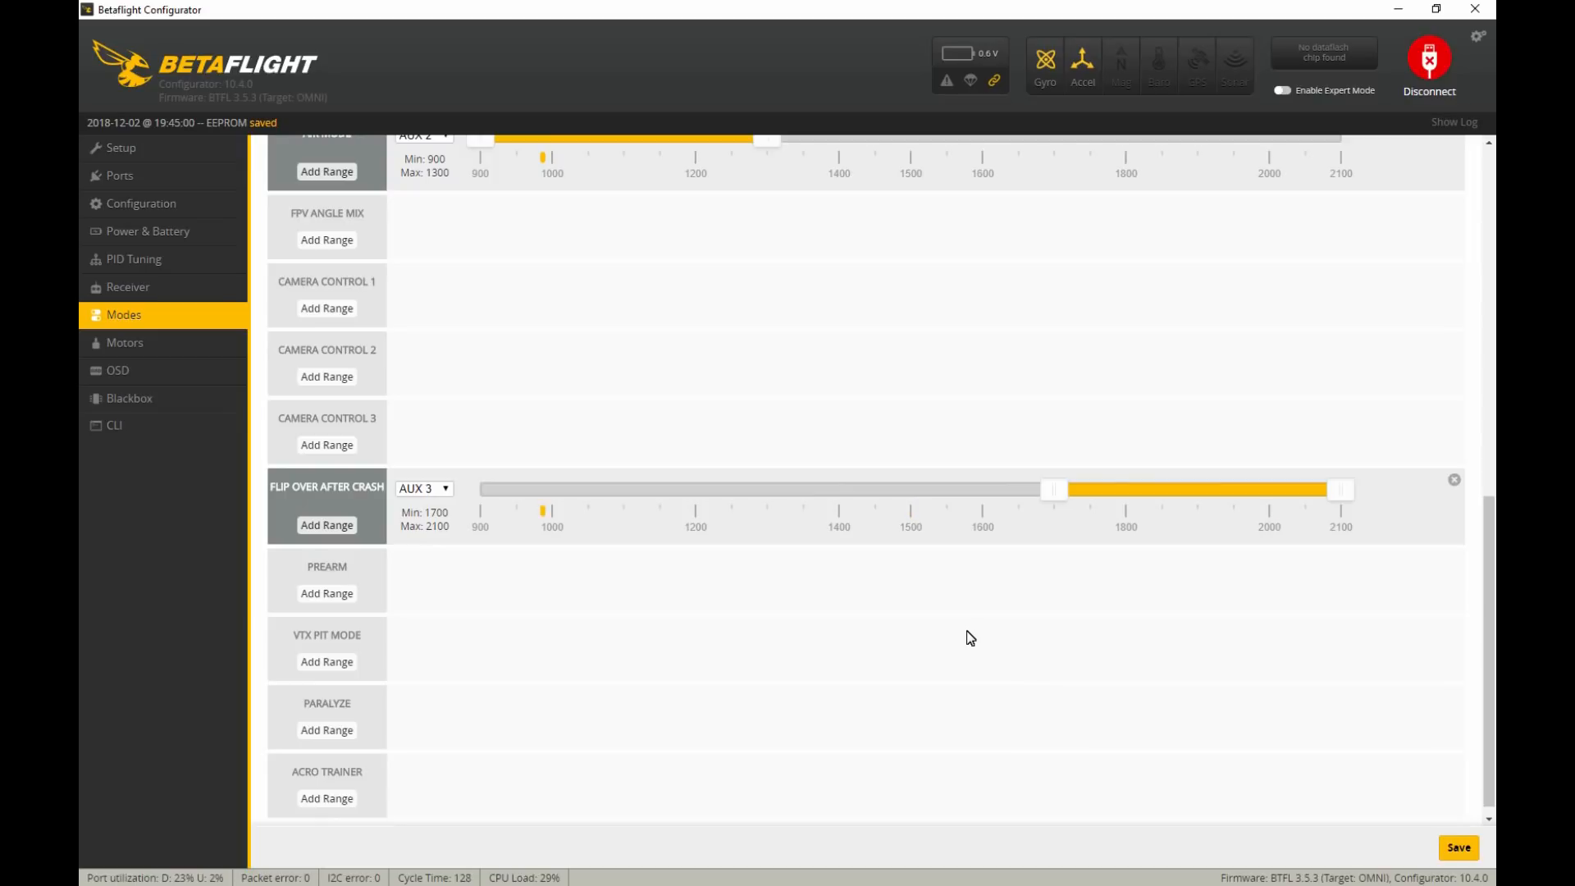
left_click(1458, 849)
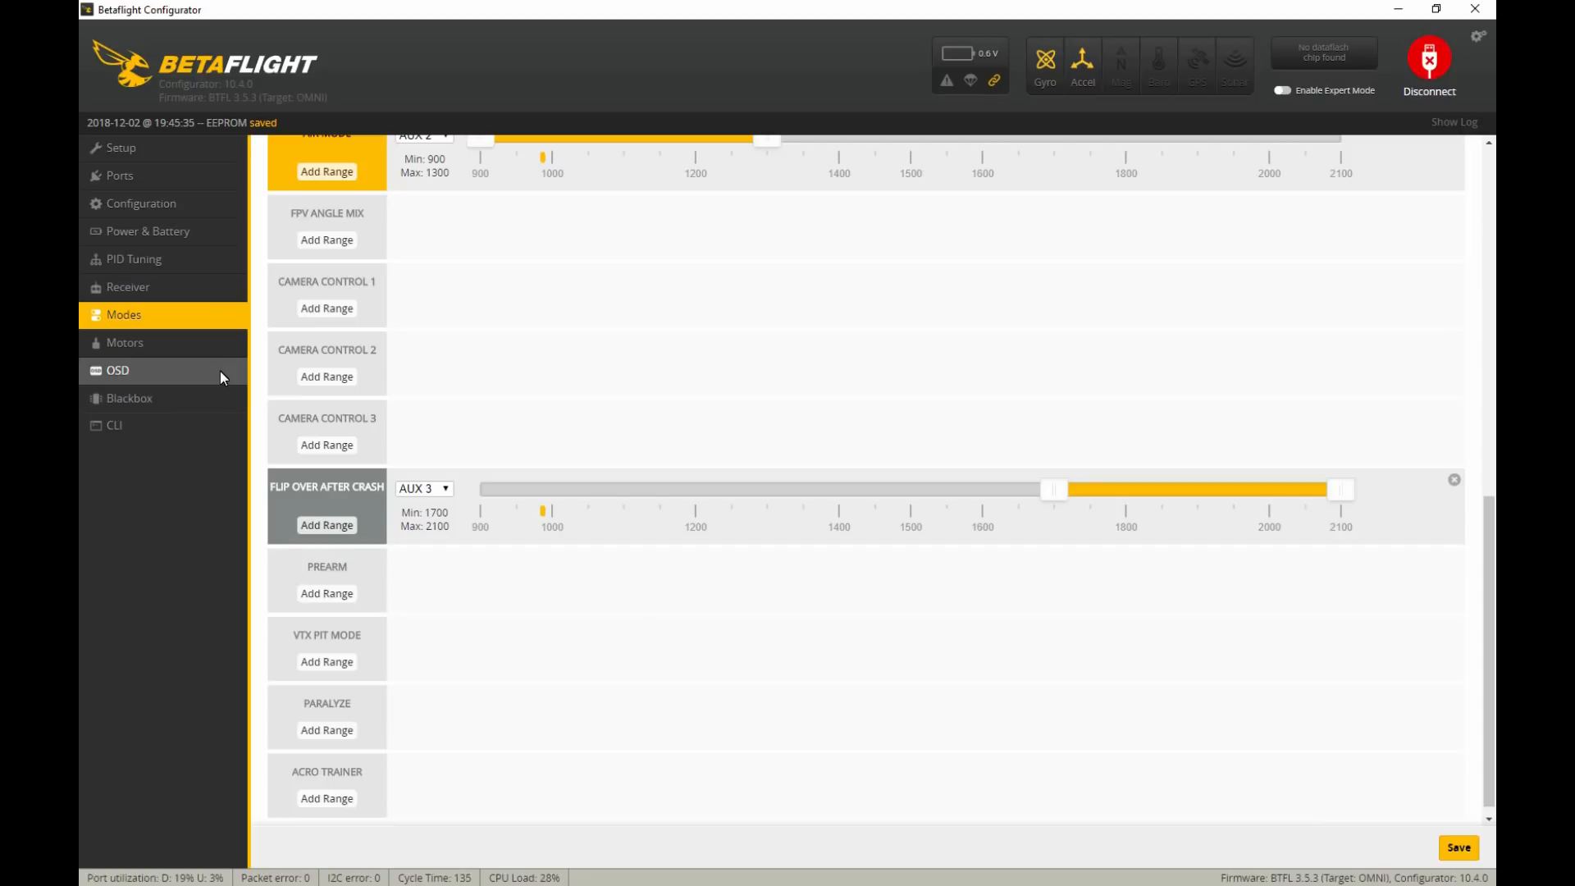
Open the PID tuning settings and examine the available rate profiles.
left_click(182, 250)
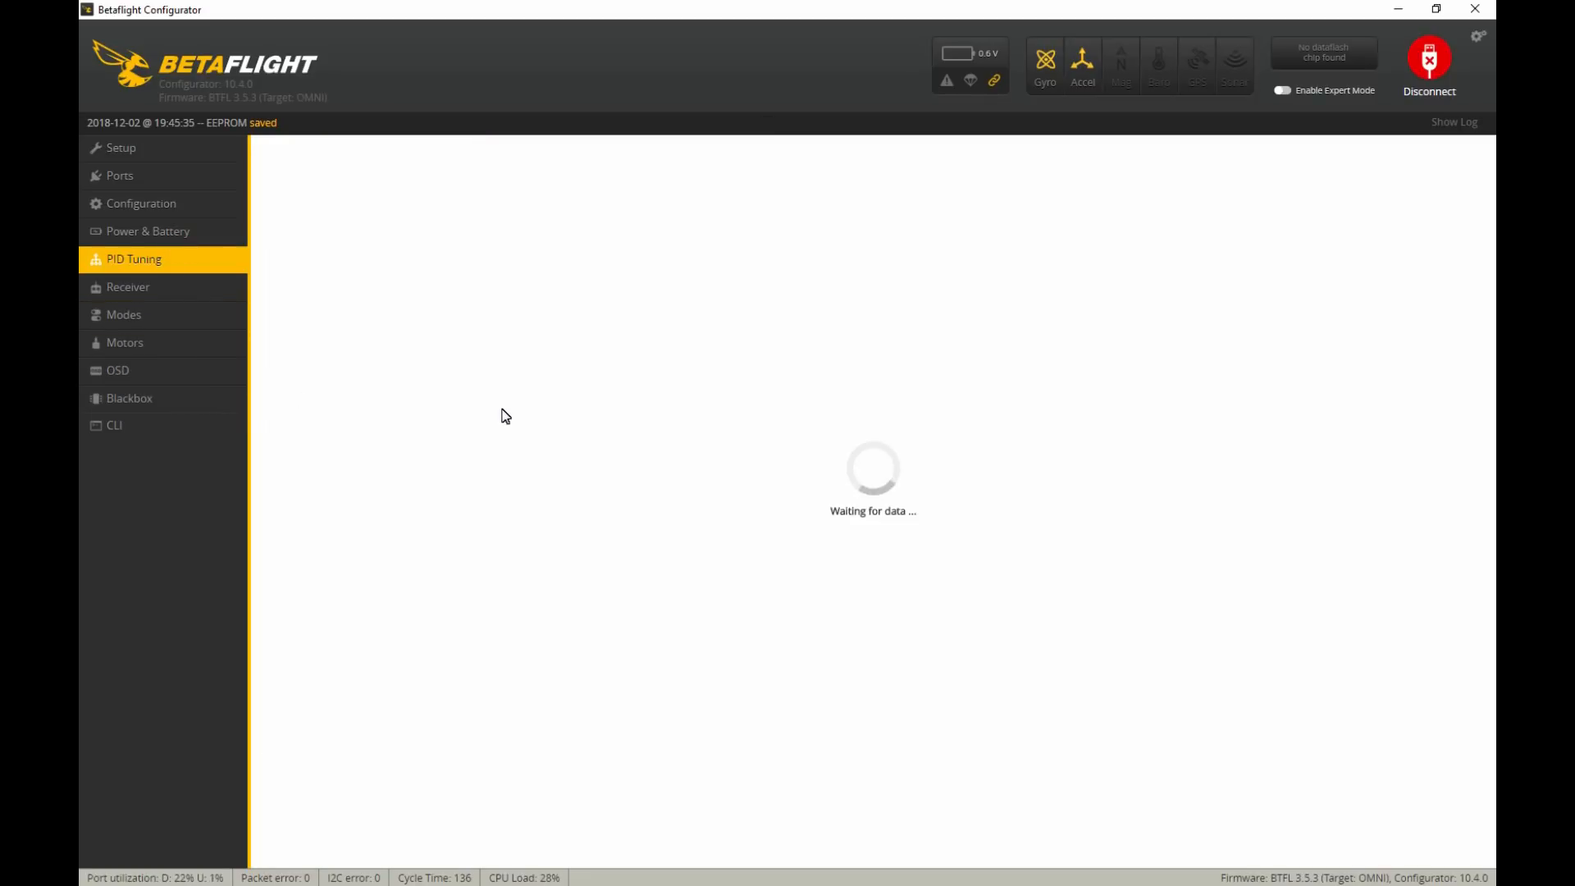
left_click(433, 225)
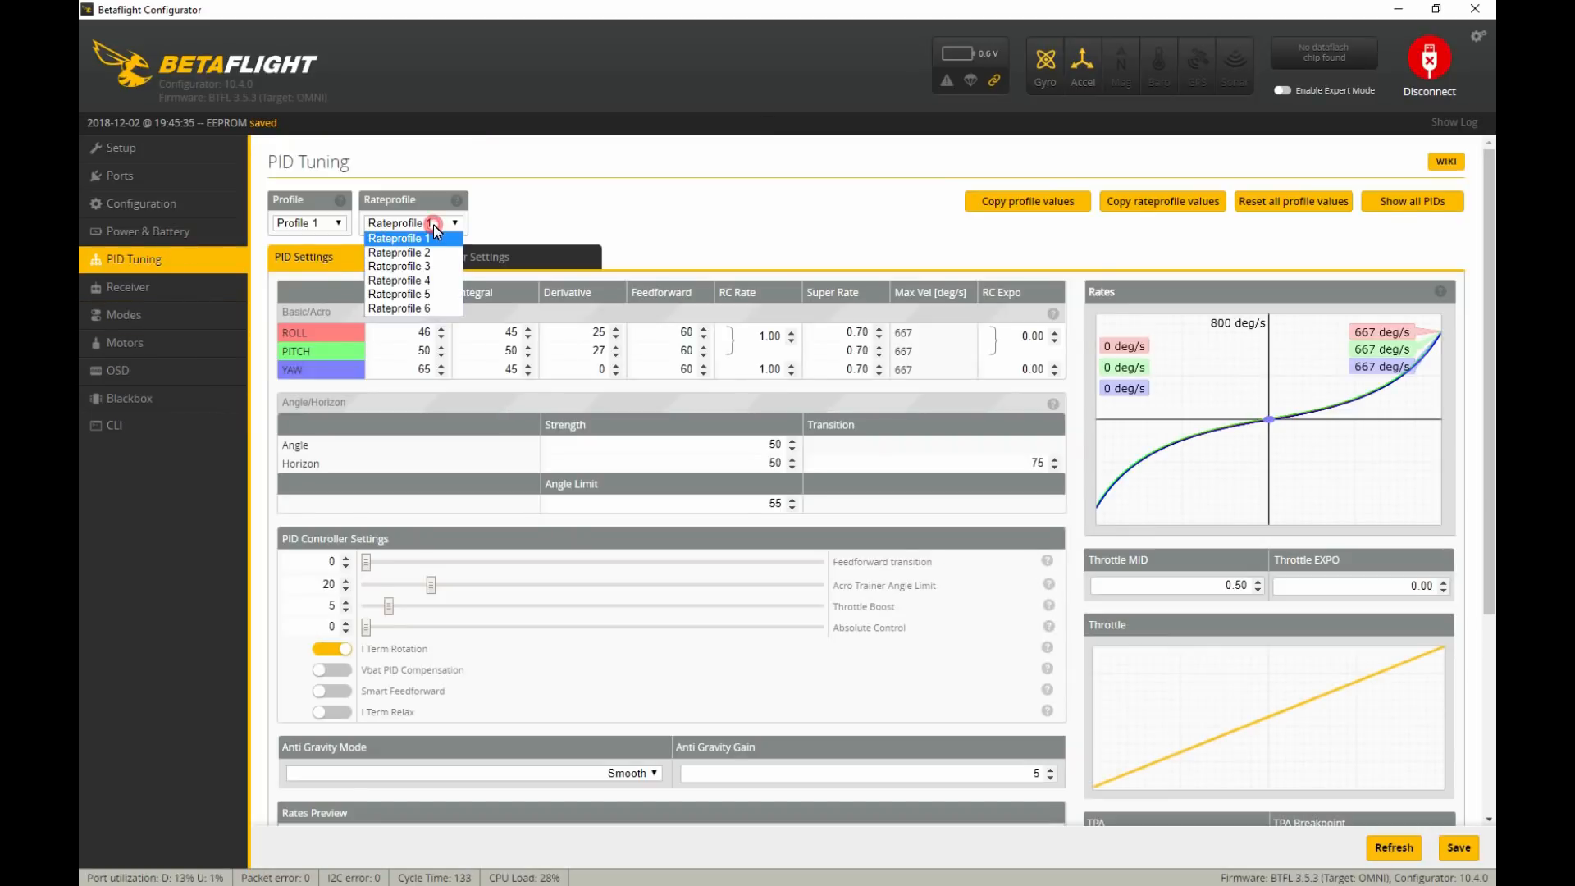
left_click(433, 225)
left_click(433, 225)
left_click(433, 225)
left_click(433, 225)
left_click(434, 225)
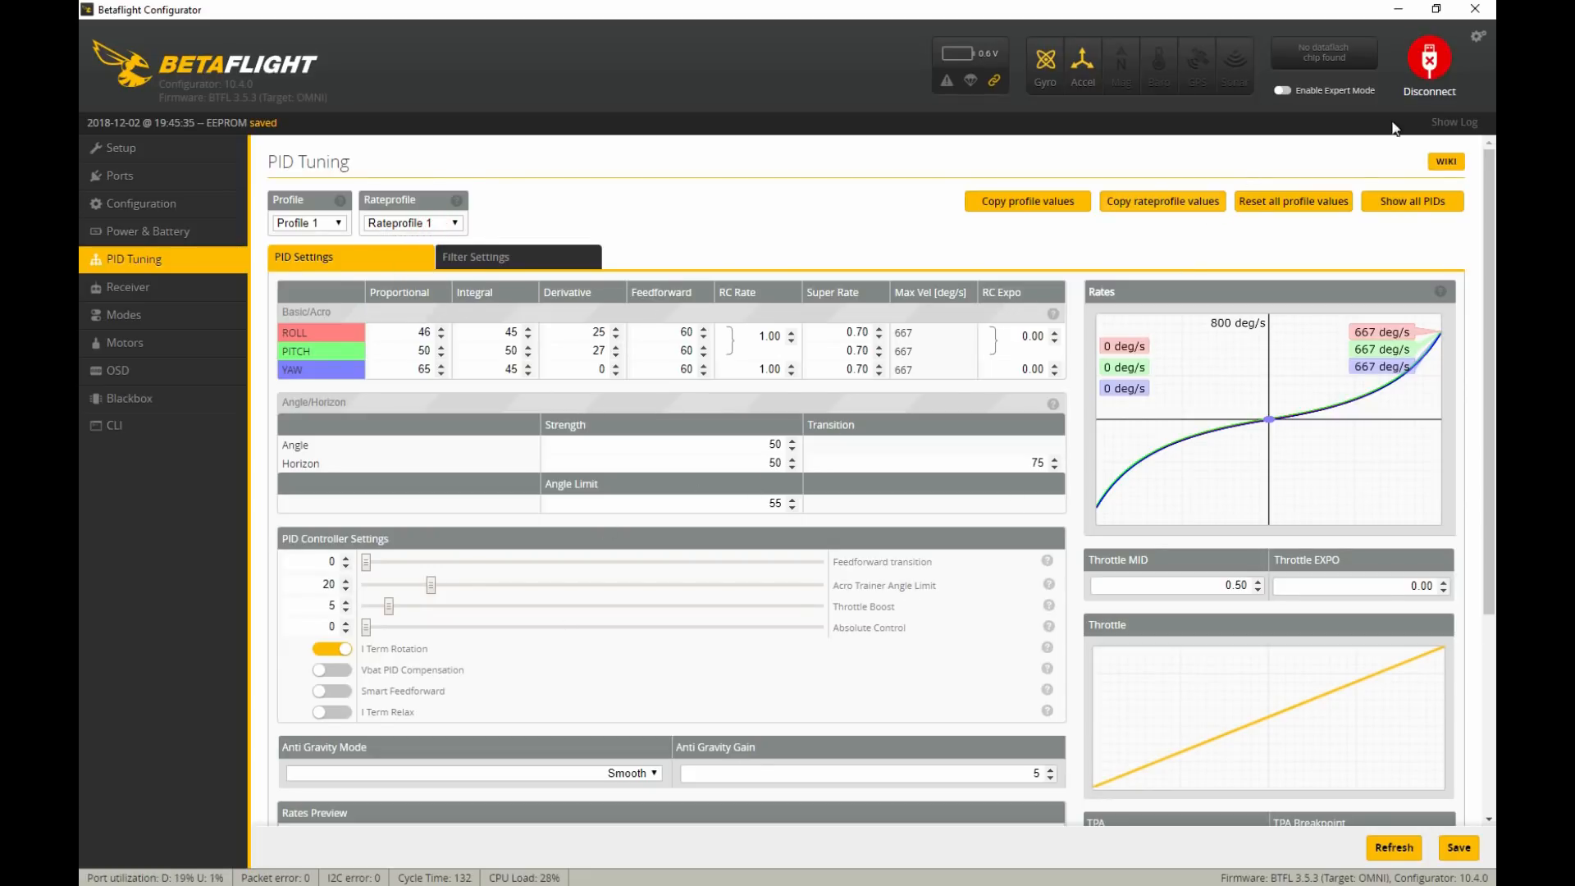
Restore the configurator window from full screen, move it up and enlarge it across most of the desktop.
left_click(1436, 9)
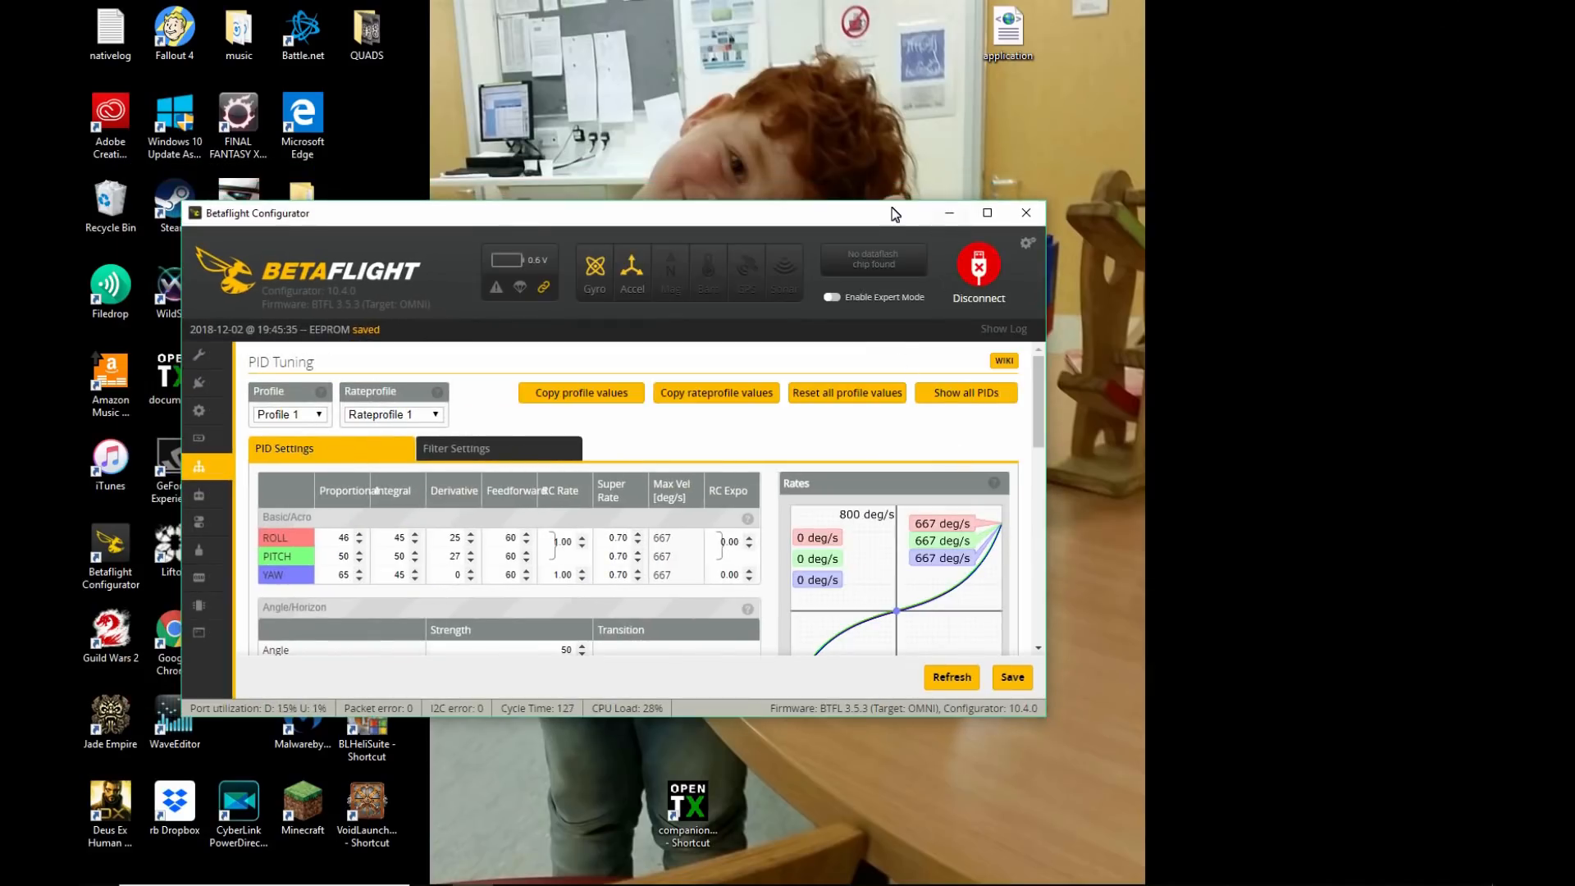
left_click_drag(895, 201, 944, 21)
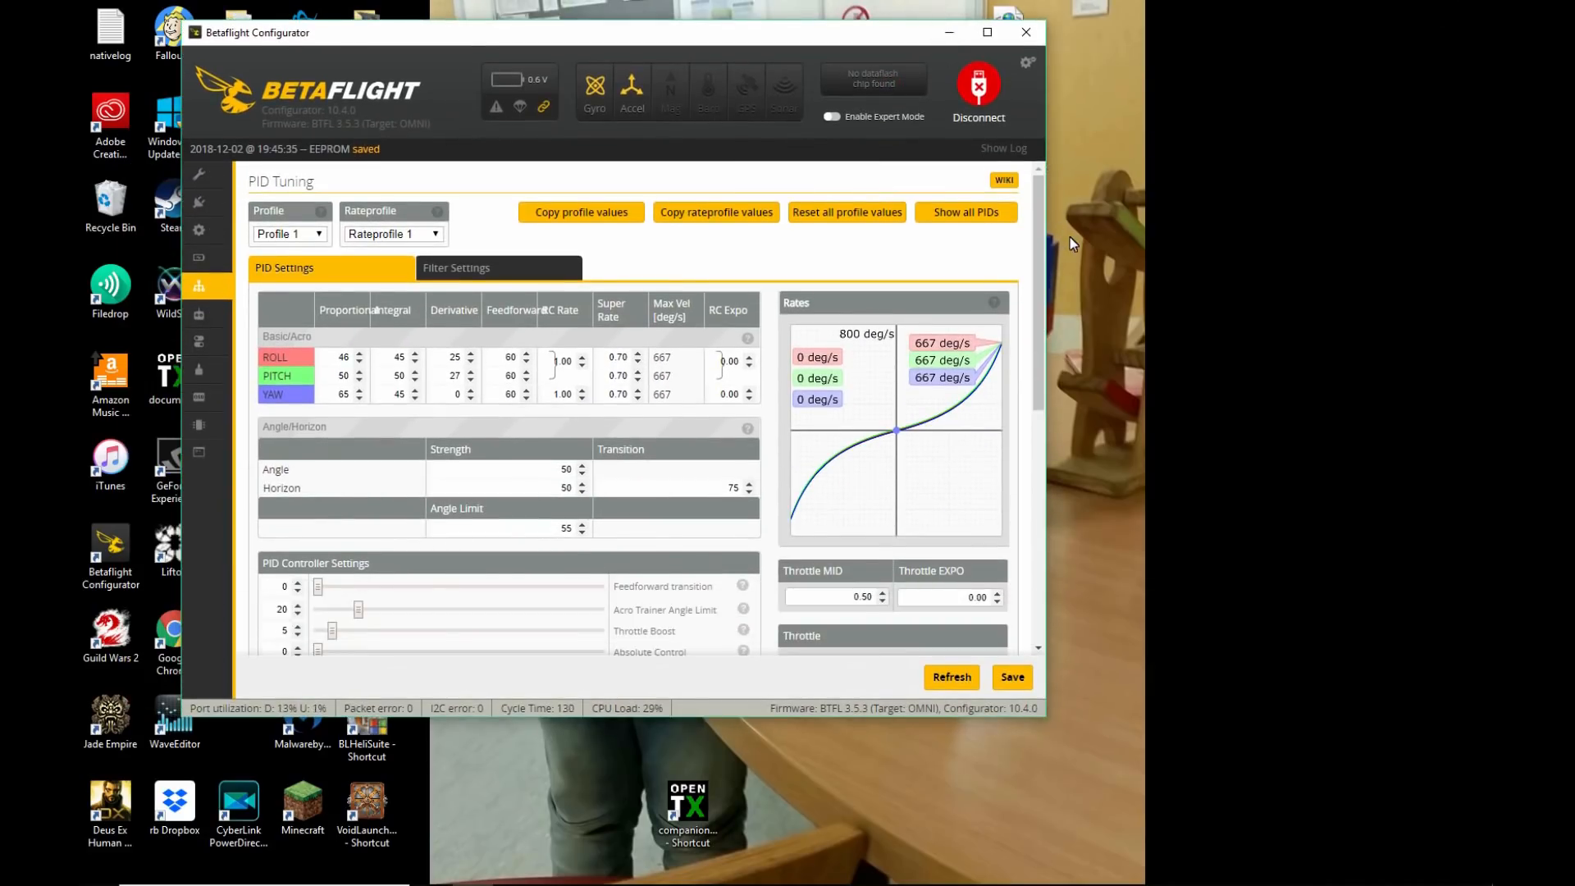
left_click_drag(1050, 239, 1487, 268)
left_click_drag(915, 719, 910, 852)
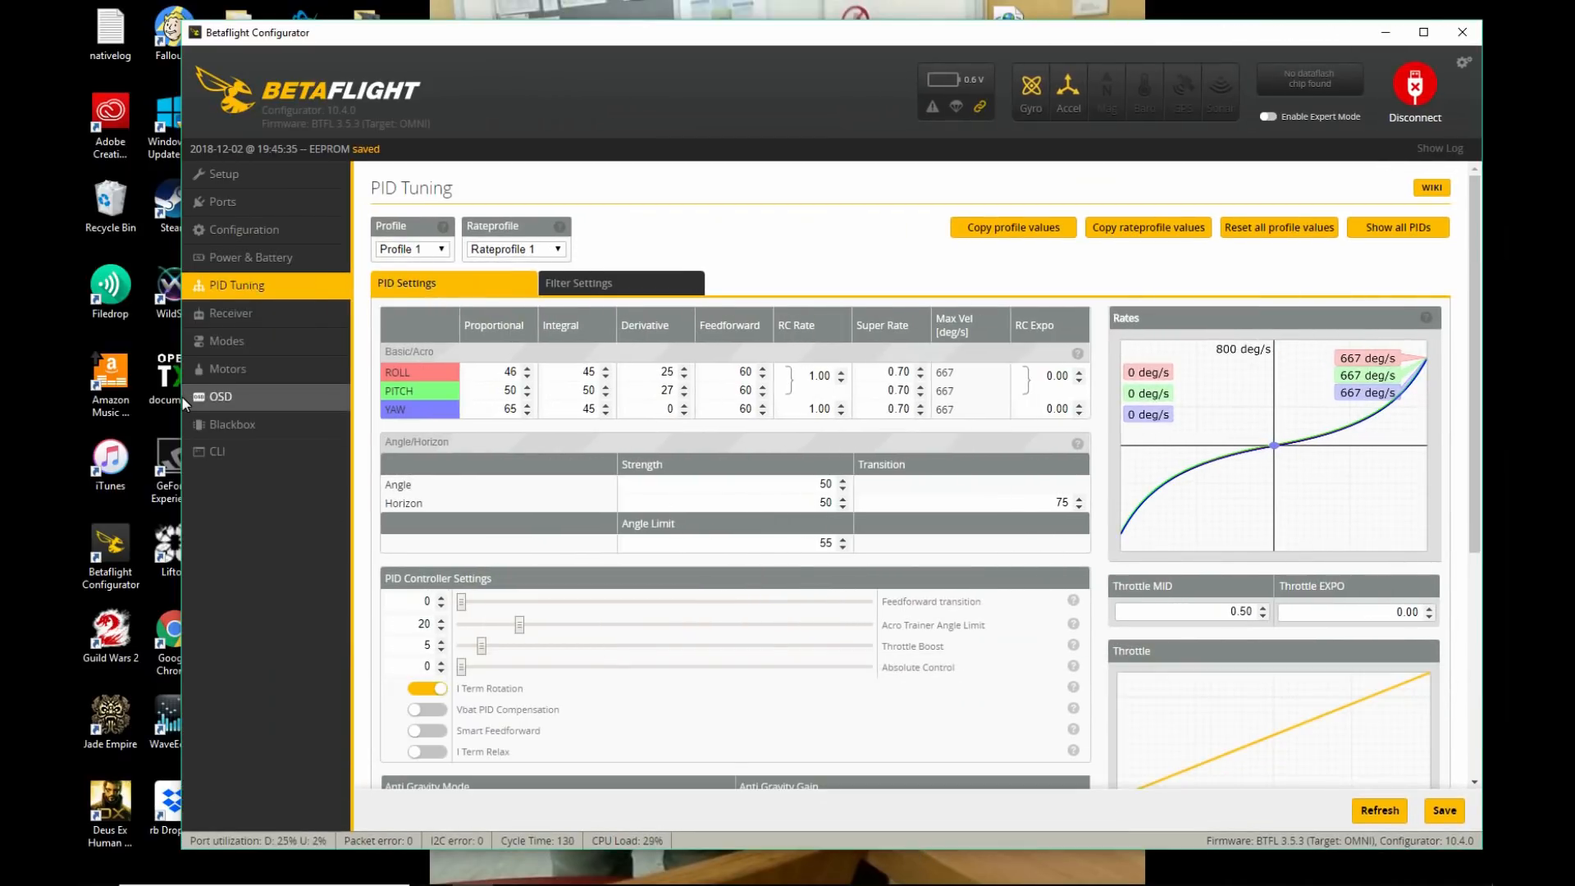
left_click_drag(180, 395, 84, 394)
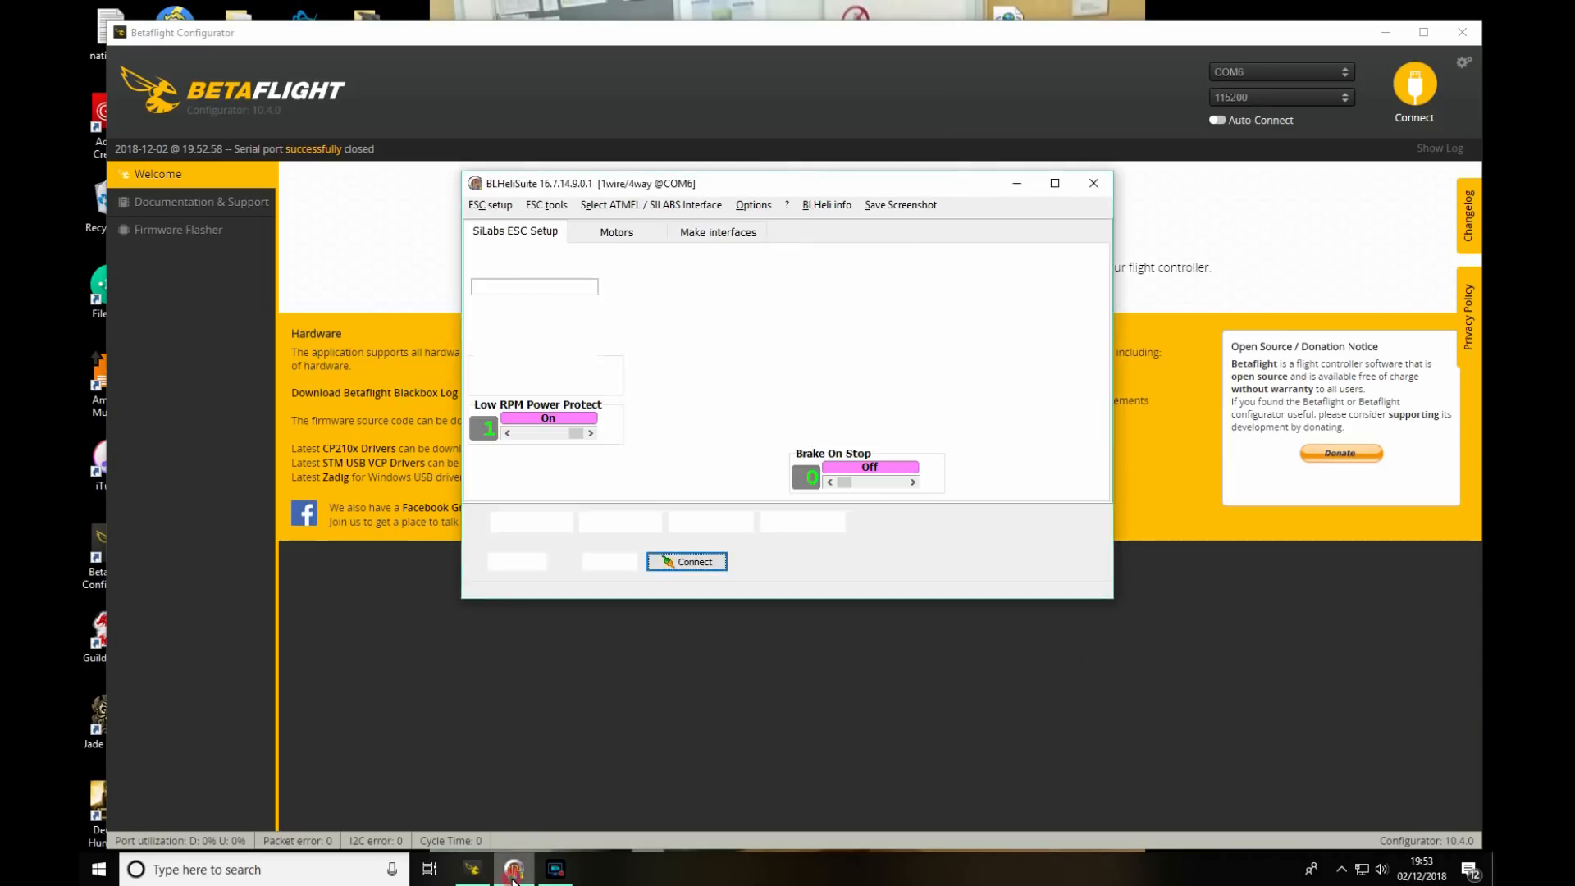
Switch to BLHeliSuite, connect to the flight controller on COM 6 and read the ESC setup.
left_click(674, 563)
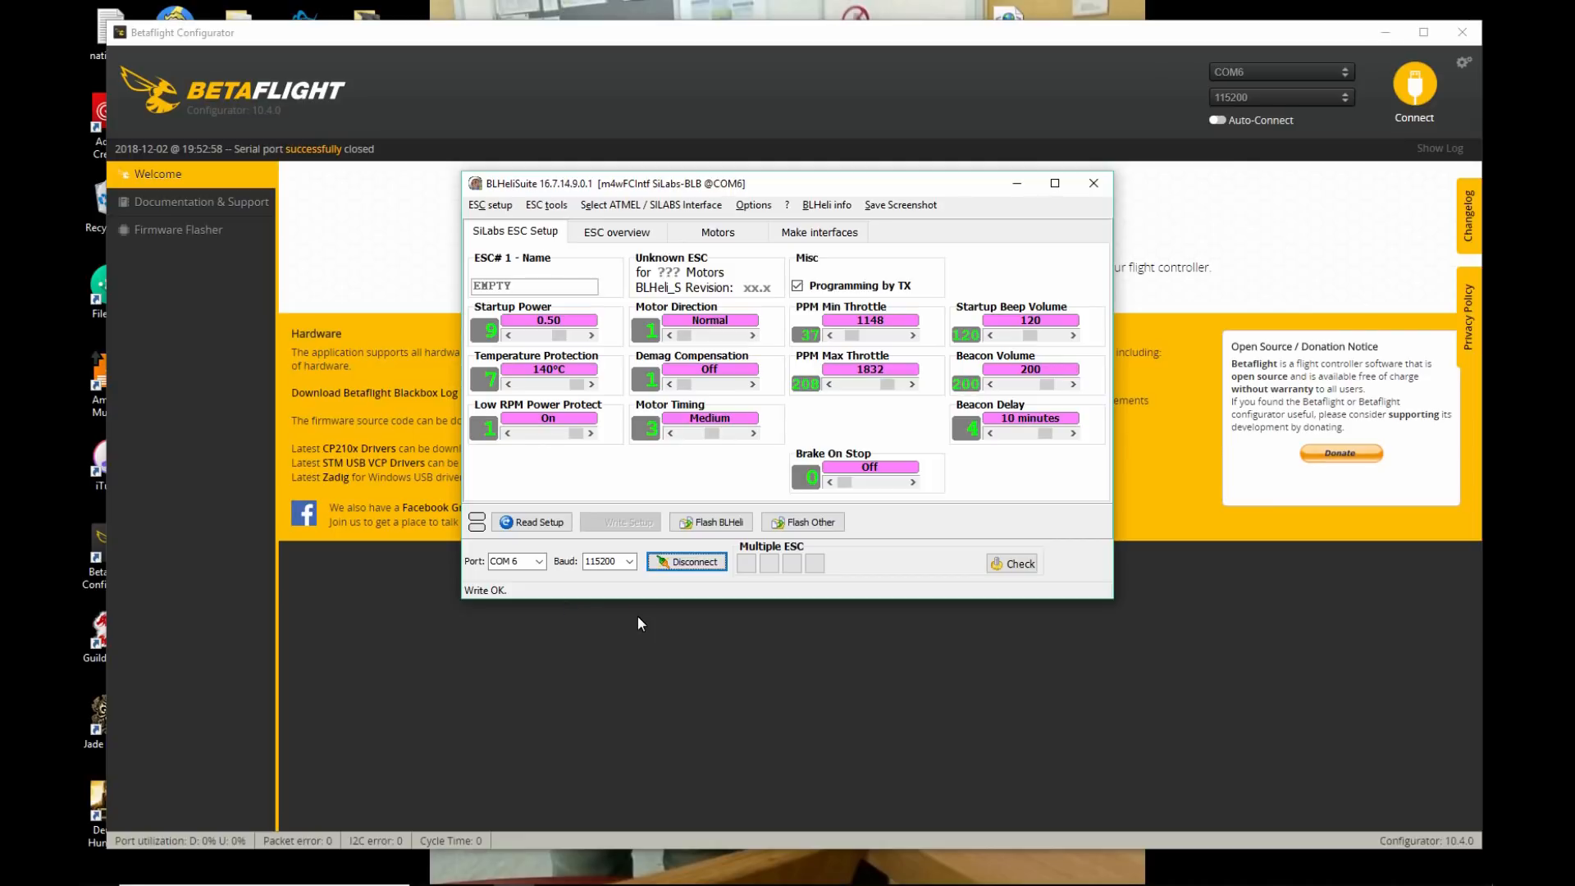
left_click(533, 521)
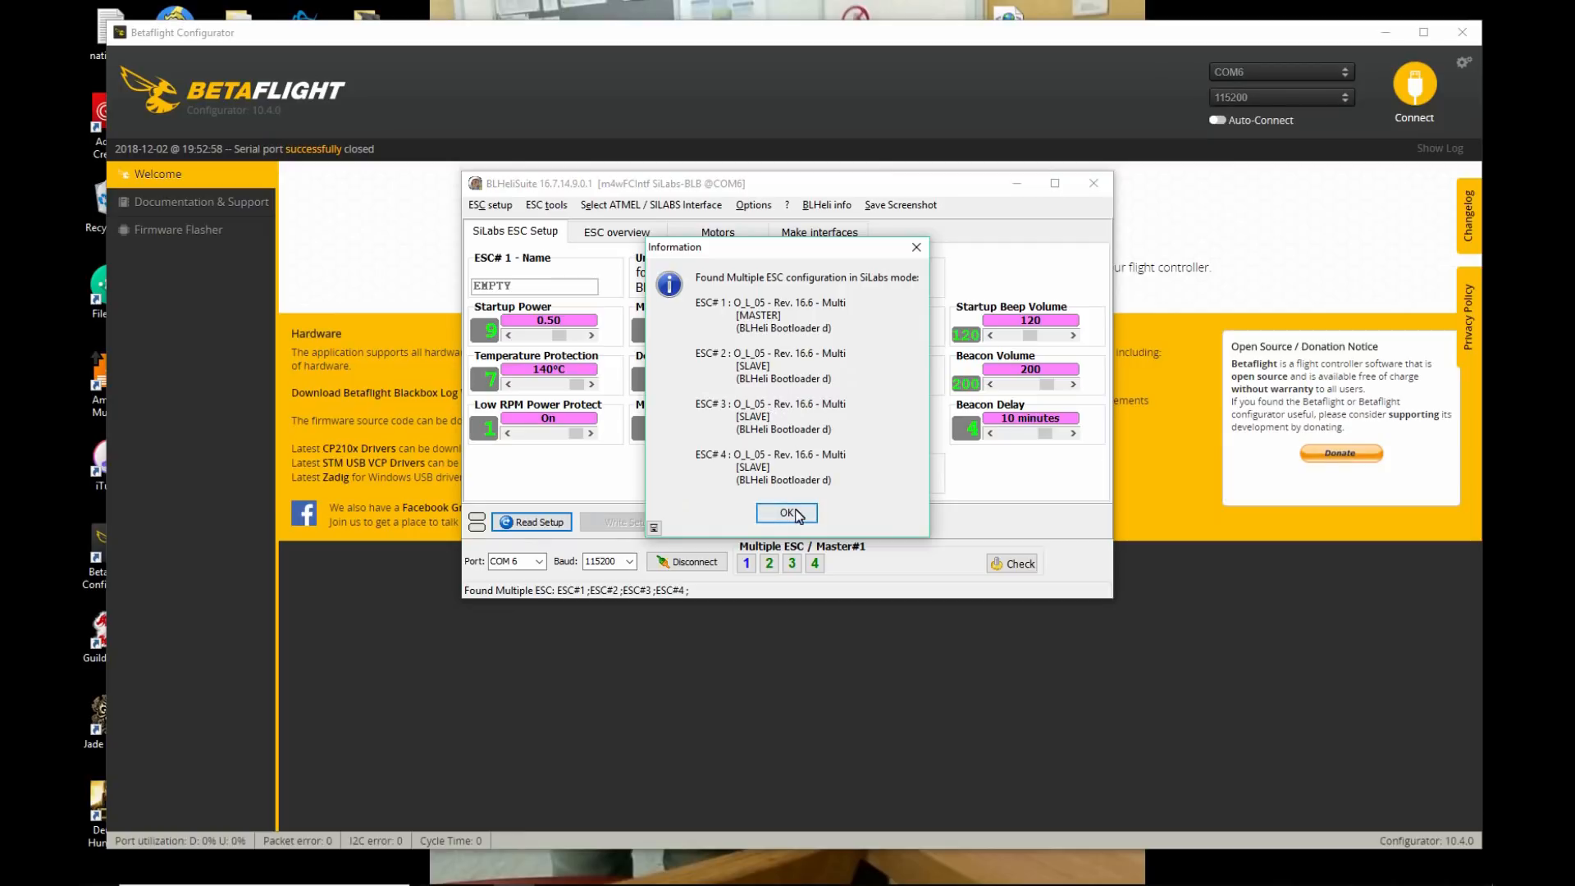
left_click(789, 513)
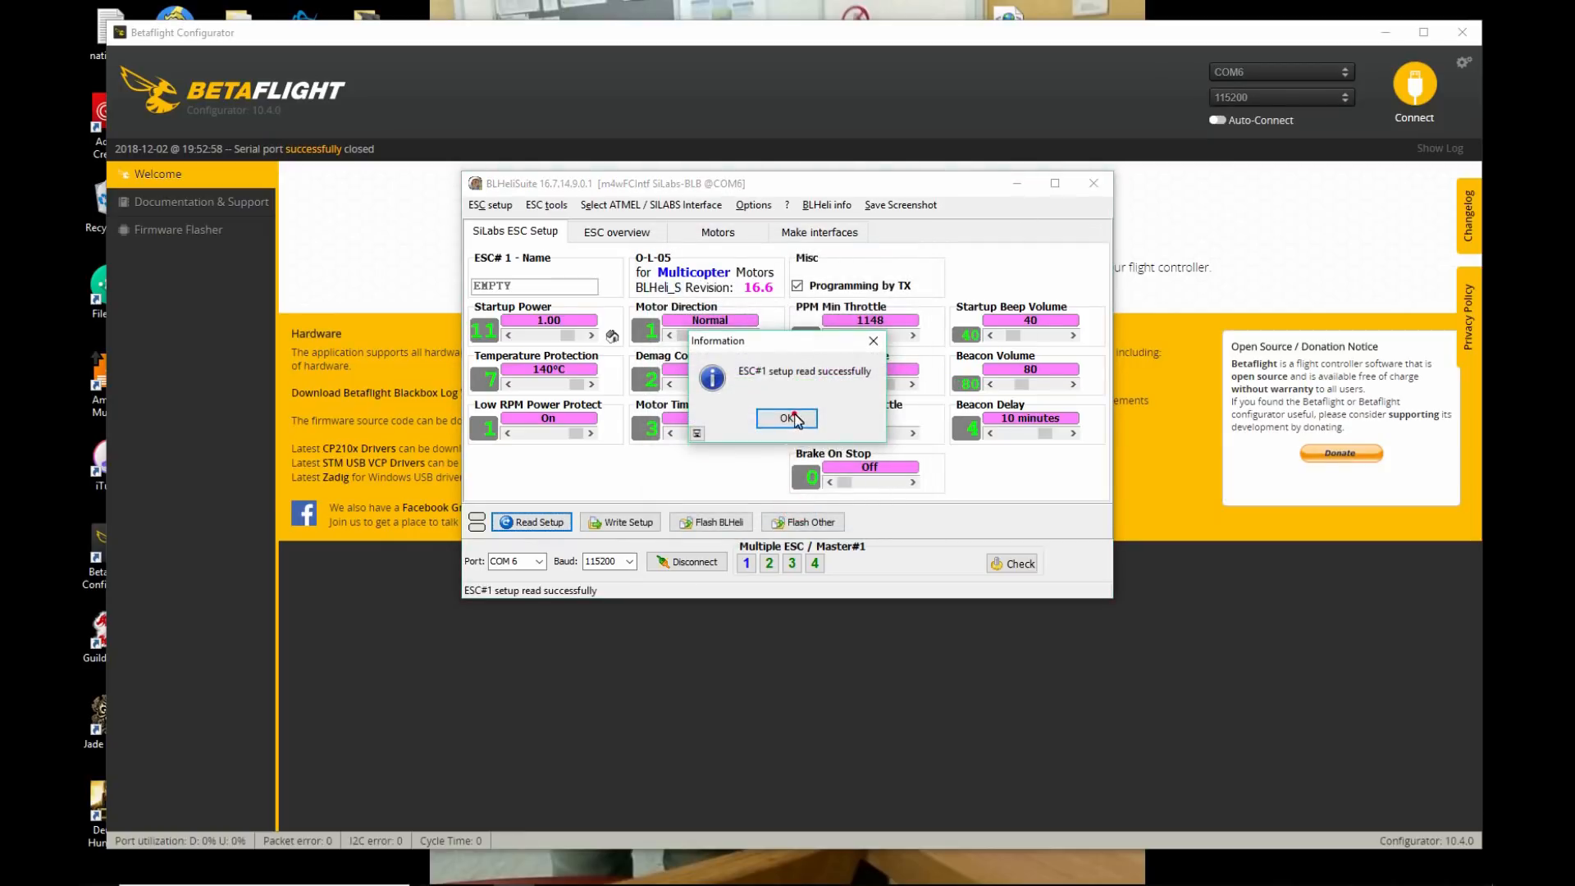
left_click(786, 417)
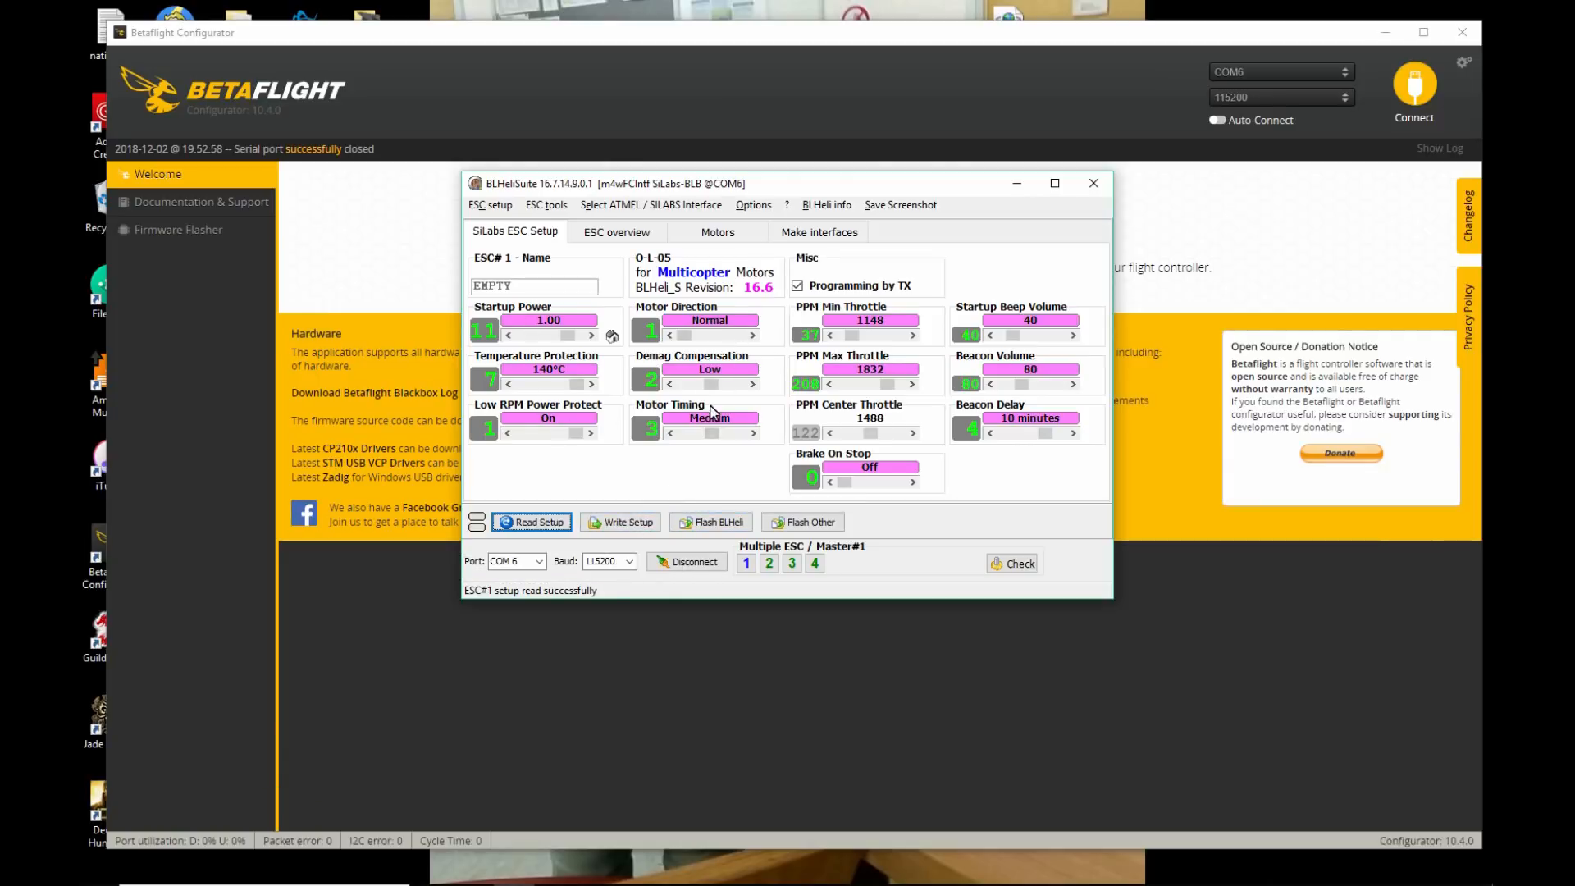
Flash ESC 1 to O-L-05 MULTI revision 16.7 and write the current settings to it.
left_click(721, 525)
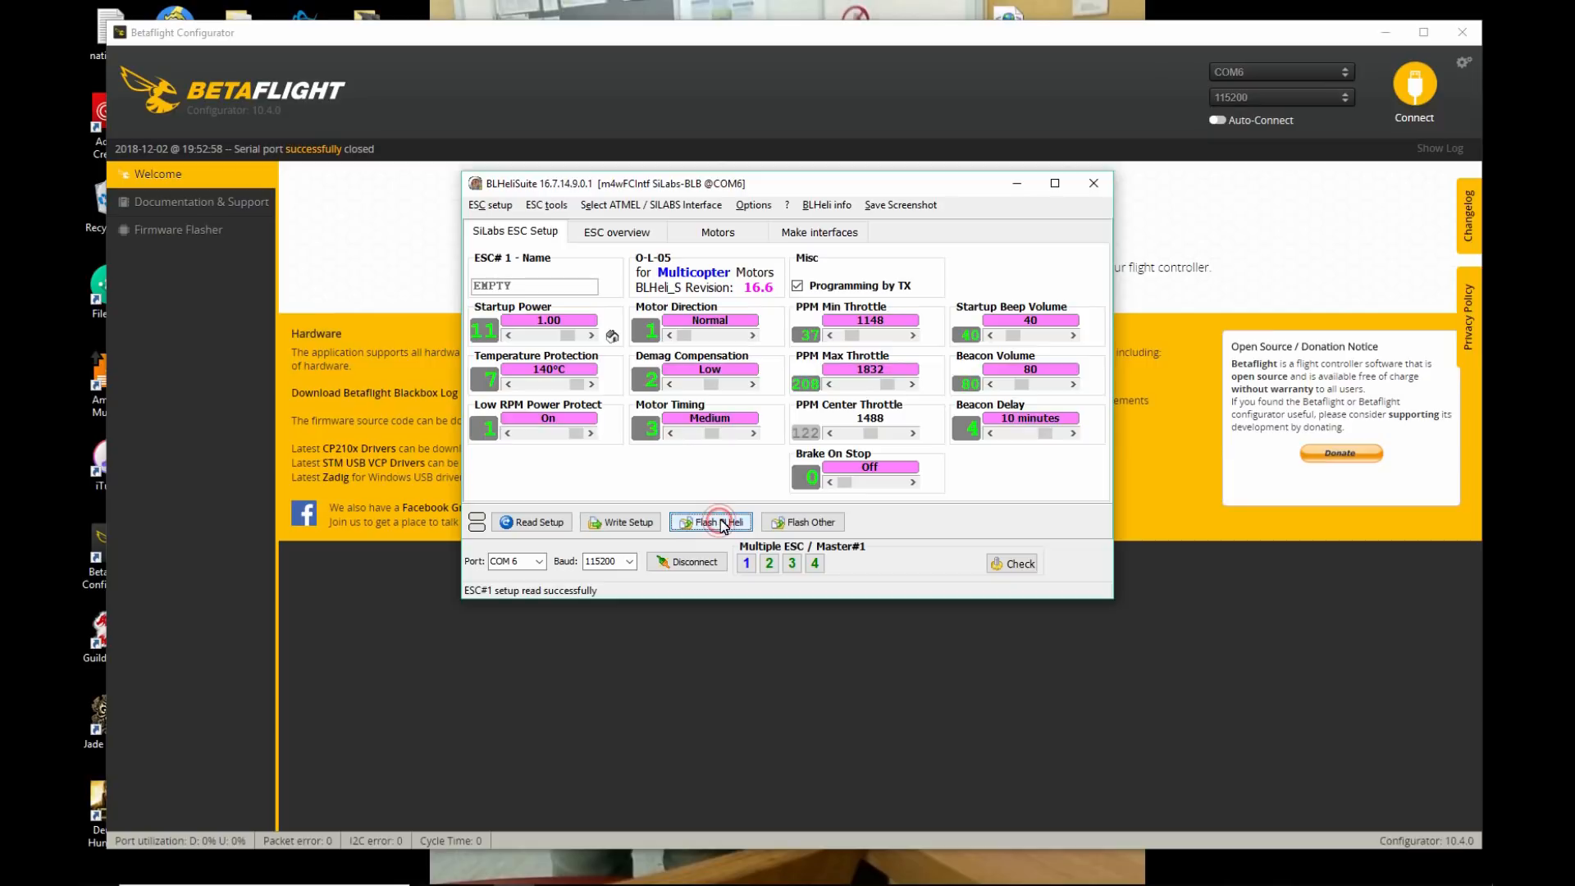
left_click(671, 321)
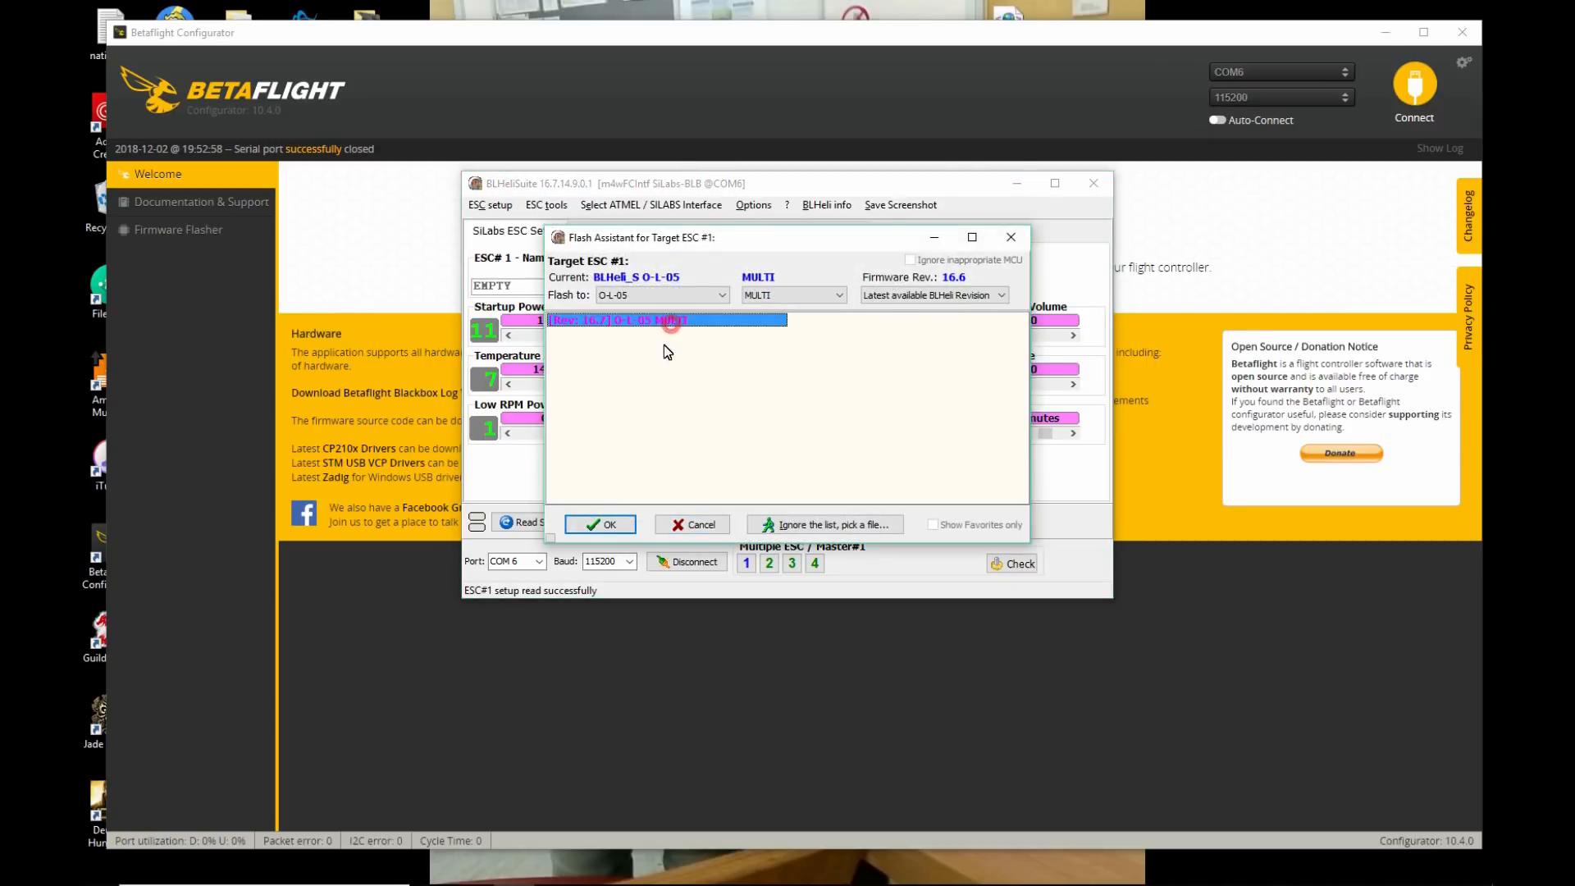
left_click(610, 532)
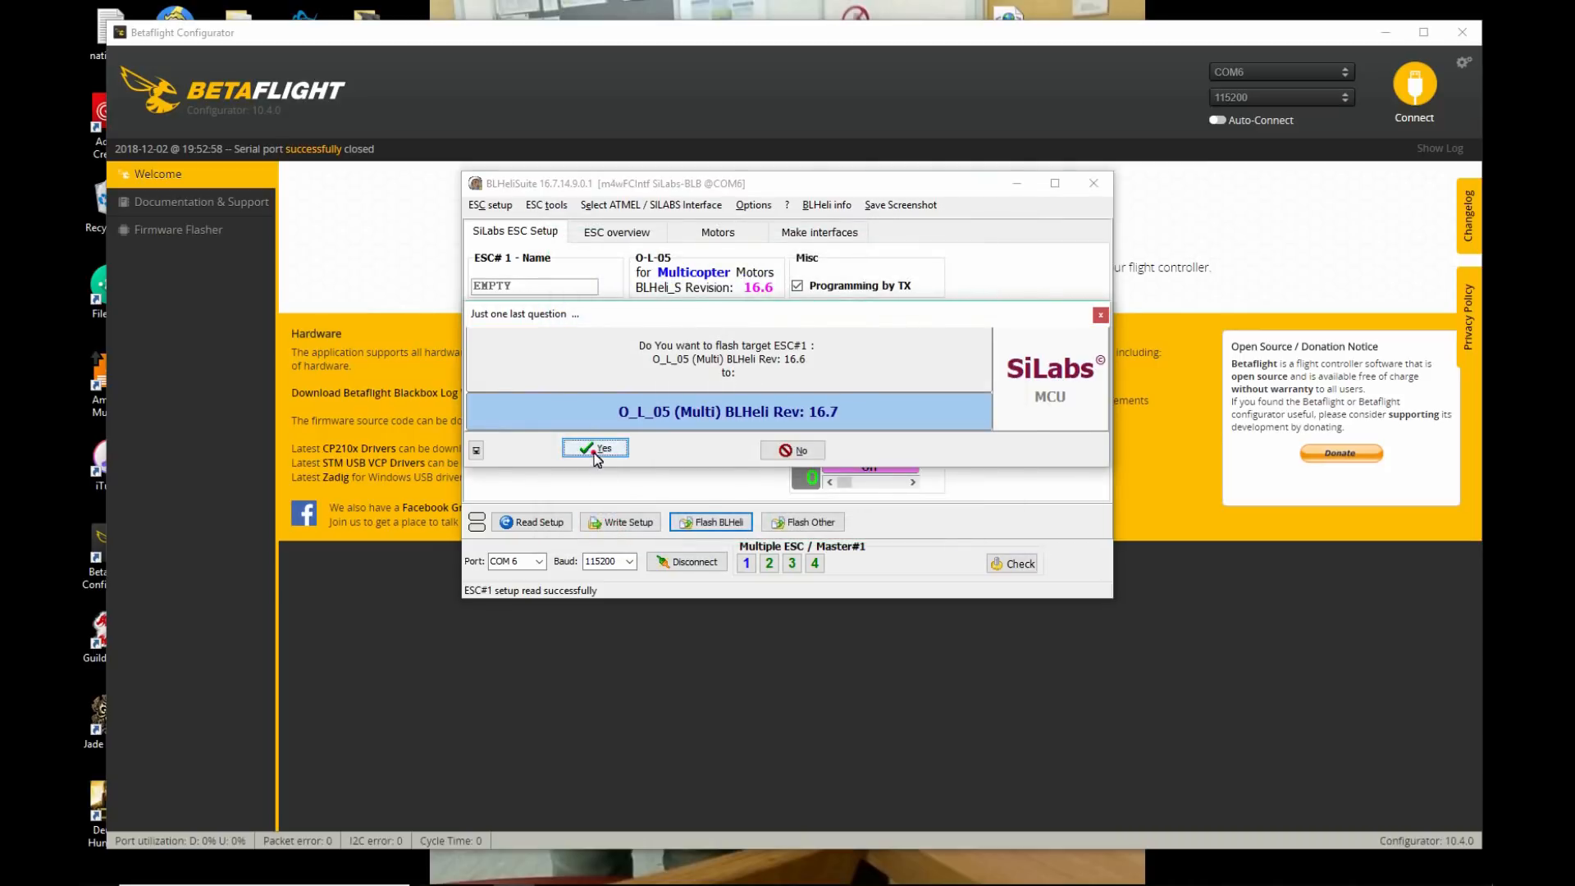
left_click(594, 453)
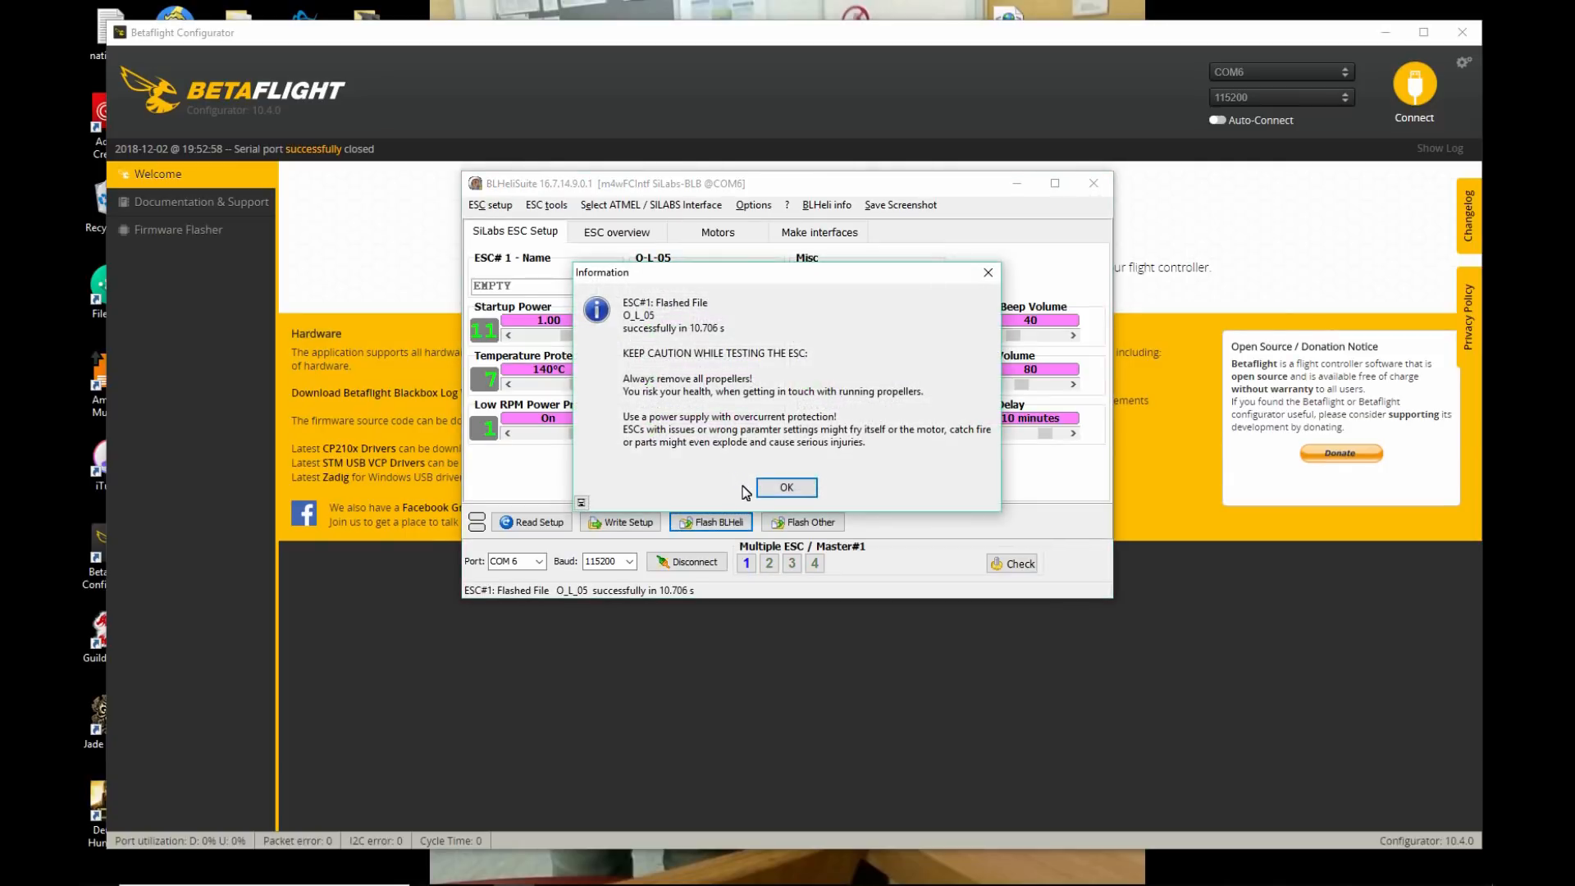
left_click(766, 491)
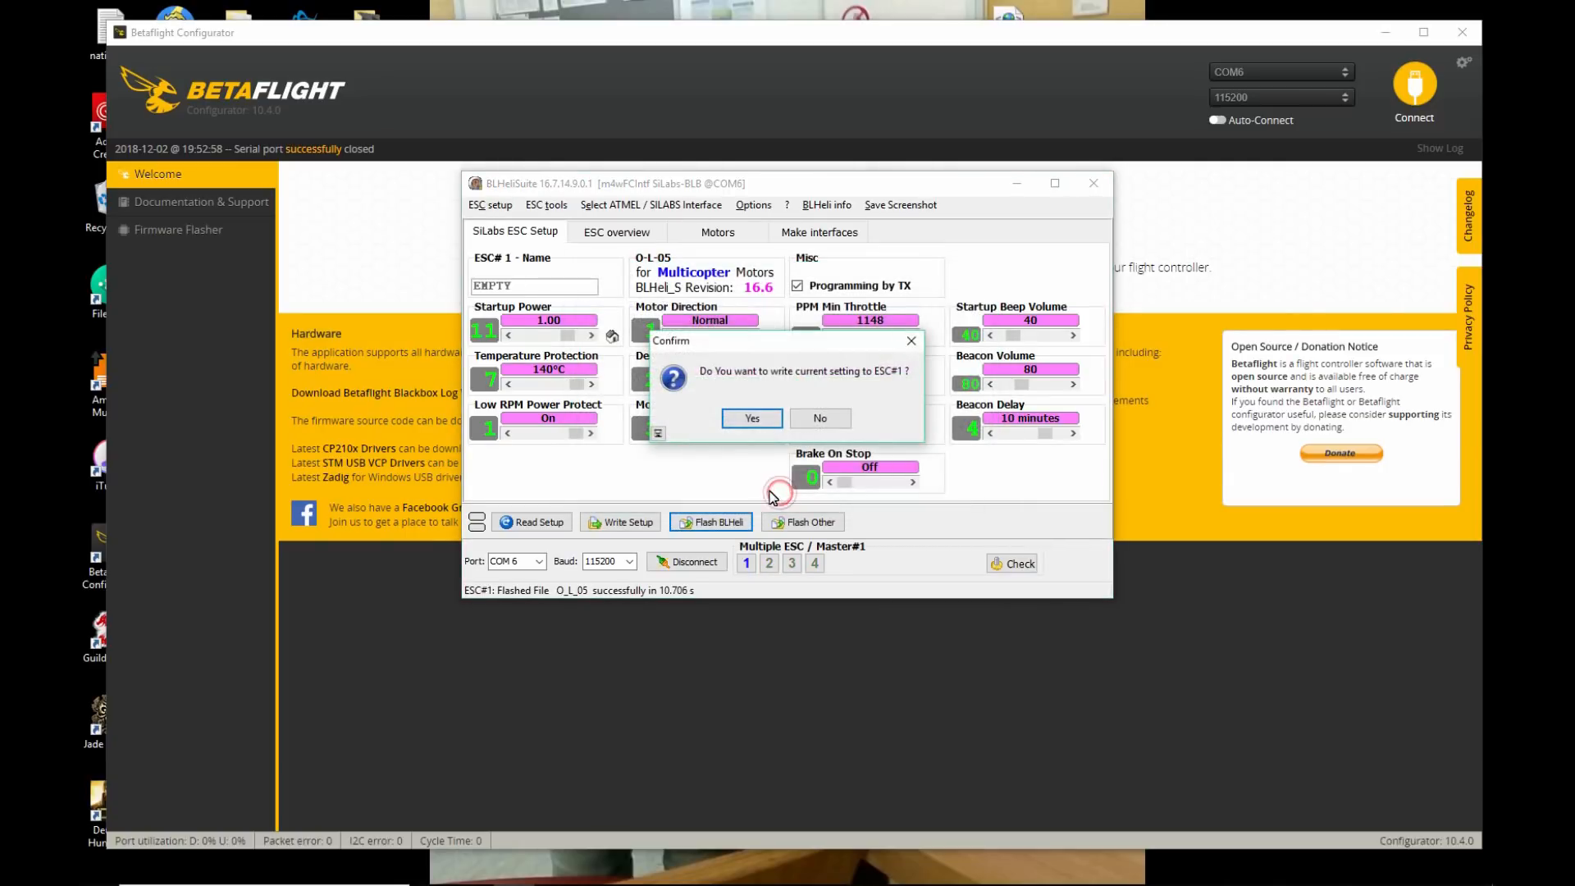
left_click(765, 420)
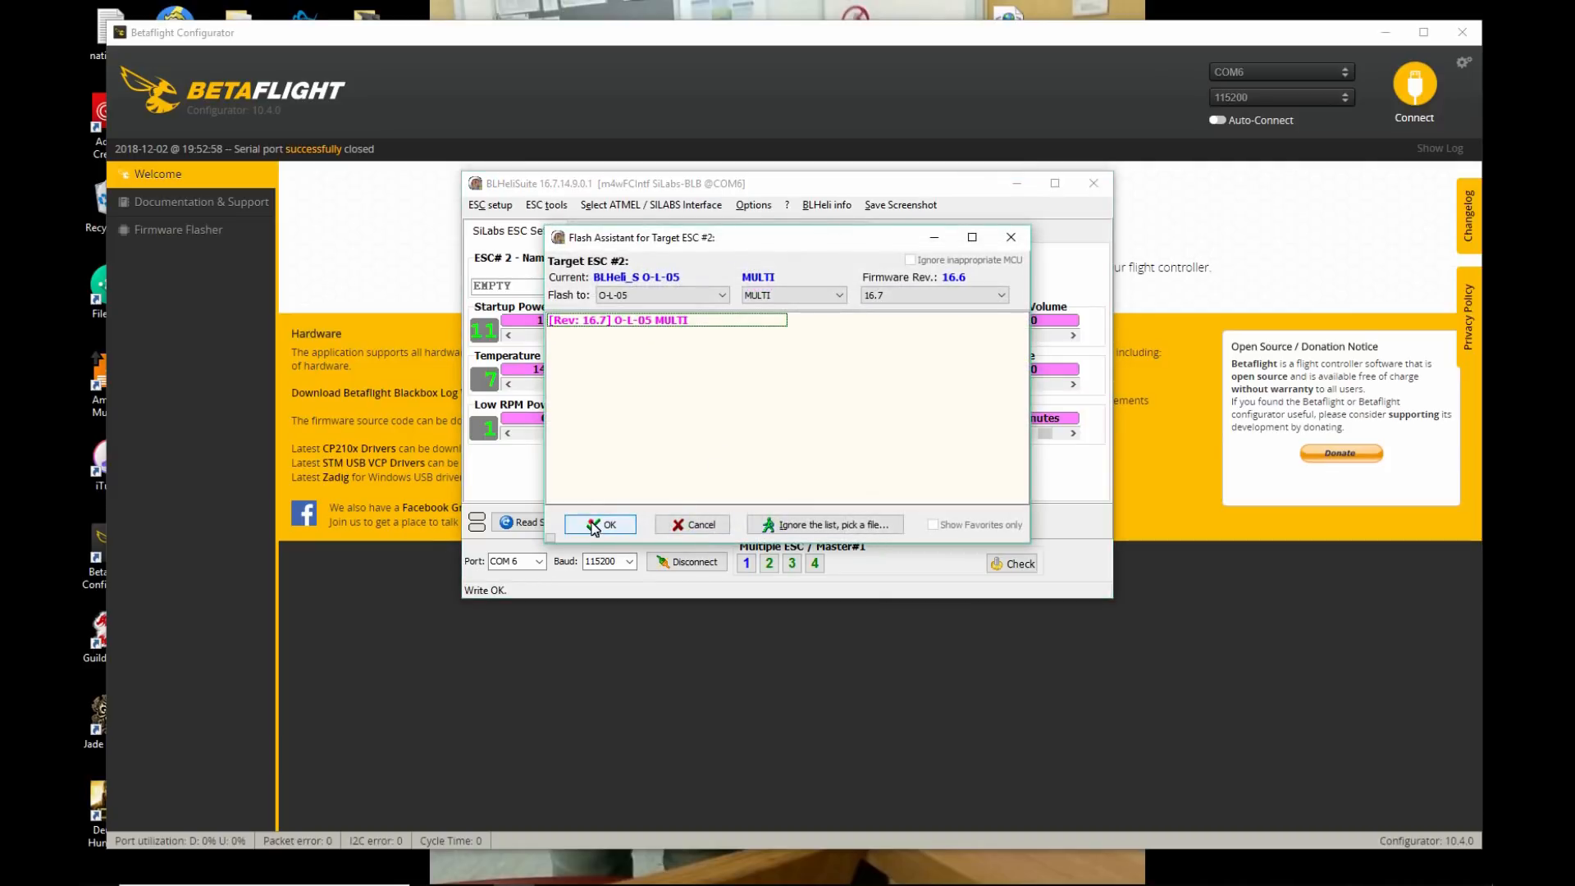
Flash ESC 2 and the remaining ESCs to O-L-05 MULTI revision 16.7 and write their current settings.
left_click(593, 524)
left_click(597, 449)
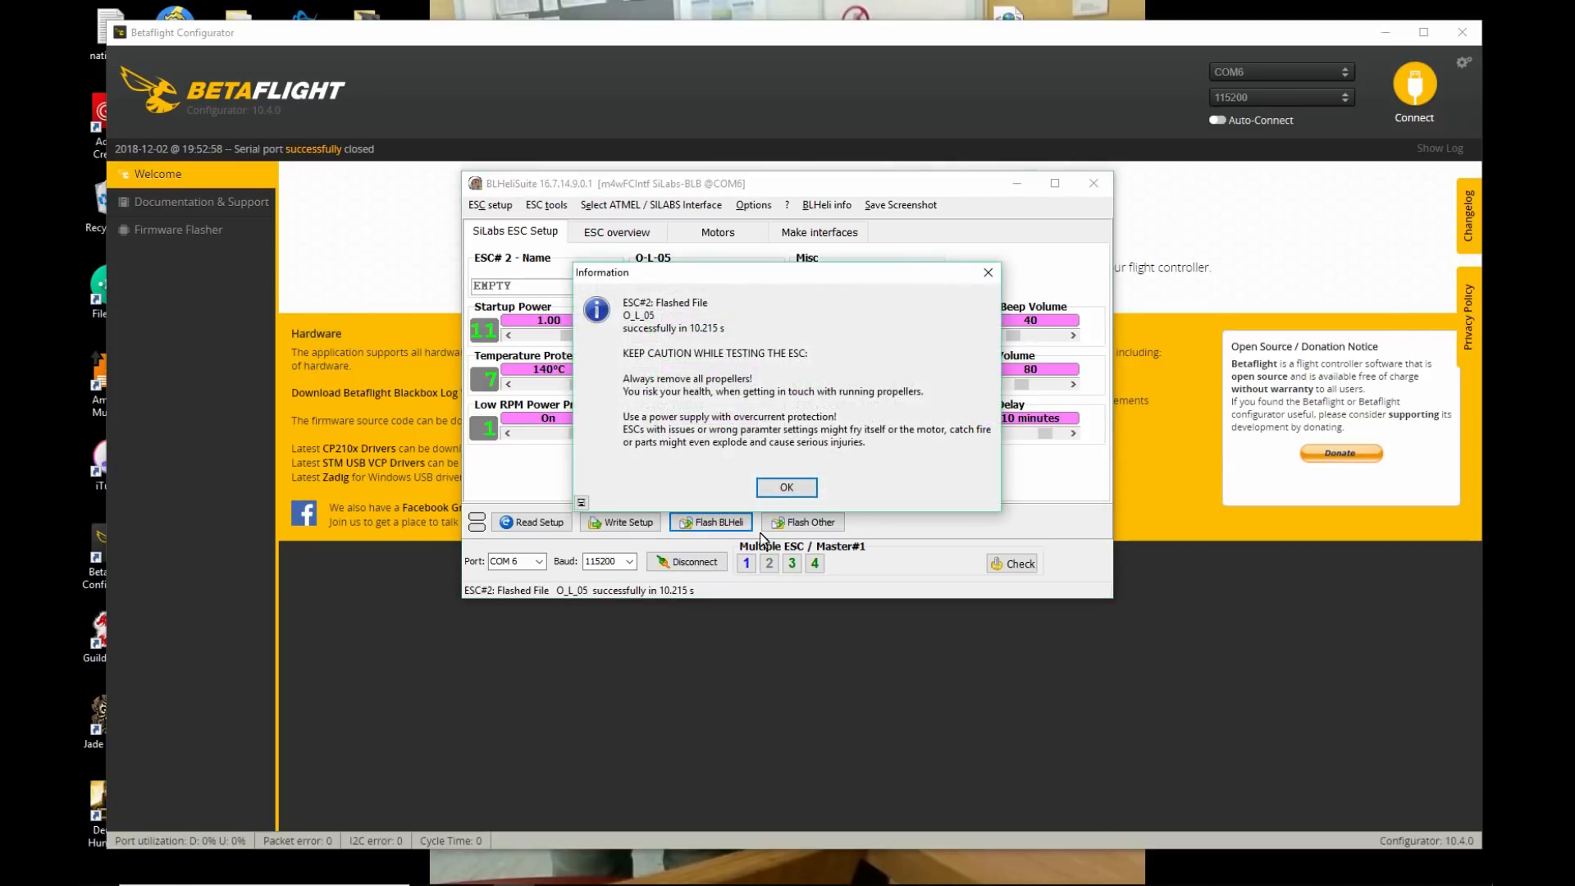
left_click(786, 487)
left_click(767, 491)
left_click(743, 422)
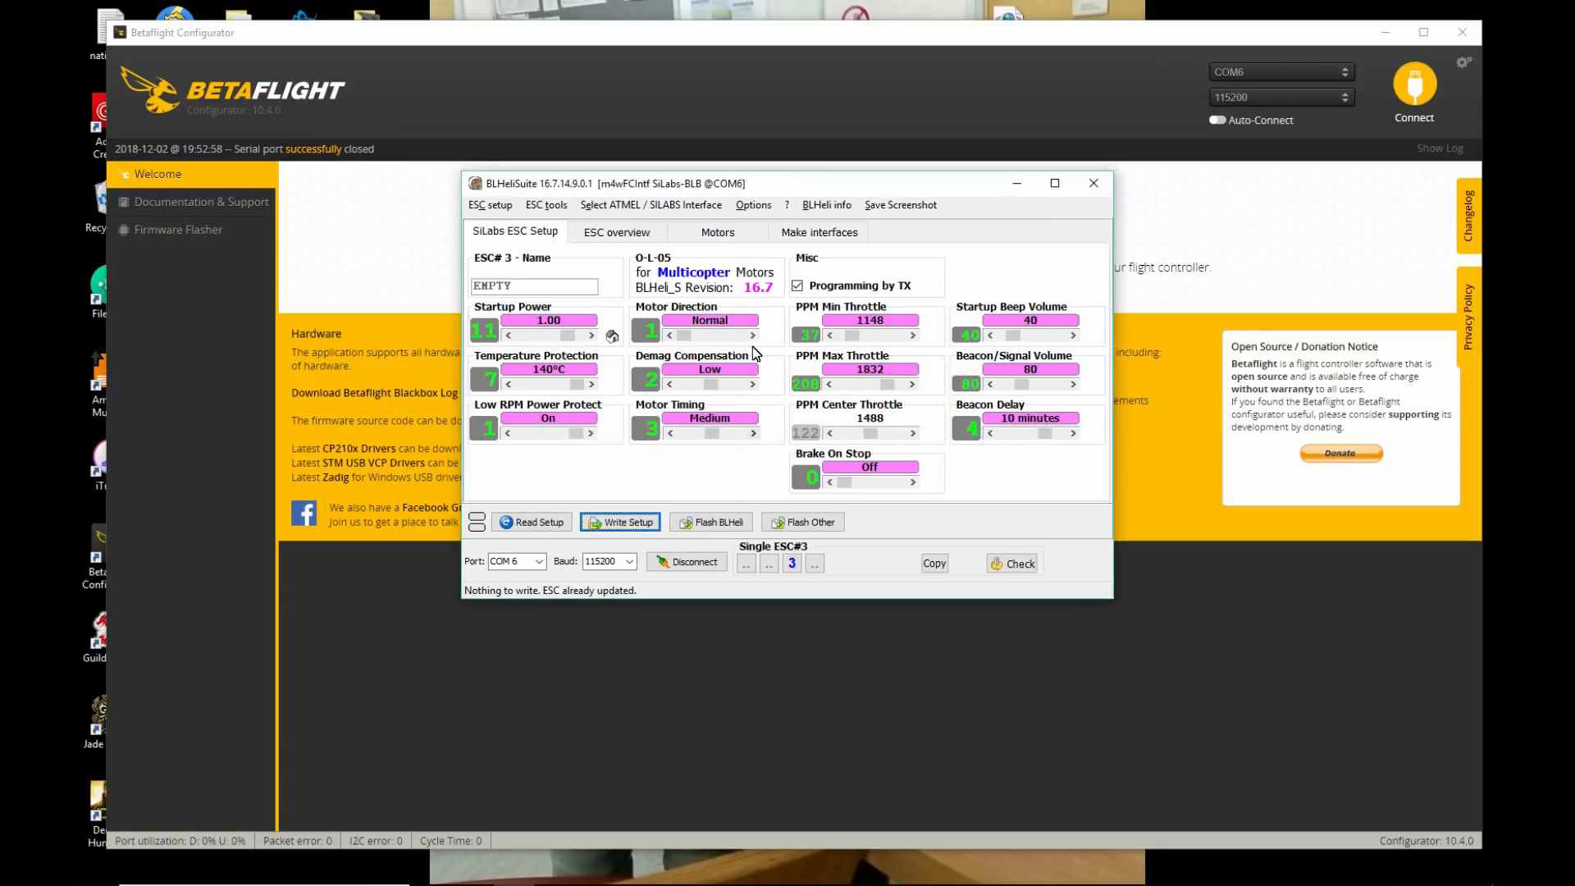
Set the motor direction of ESC 3 to Reversed and write its setup.
left_click(753, 336)
left_click(641, 520)
left_click(794, 422)
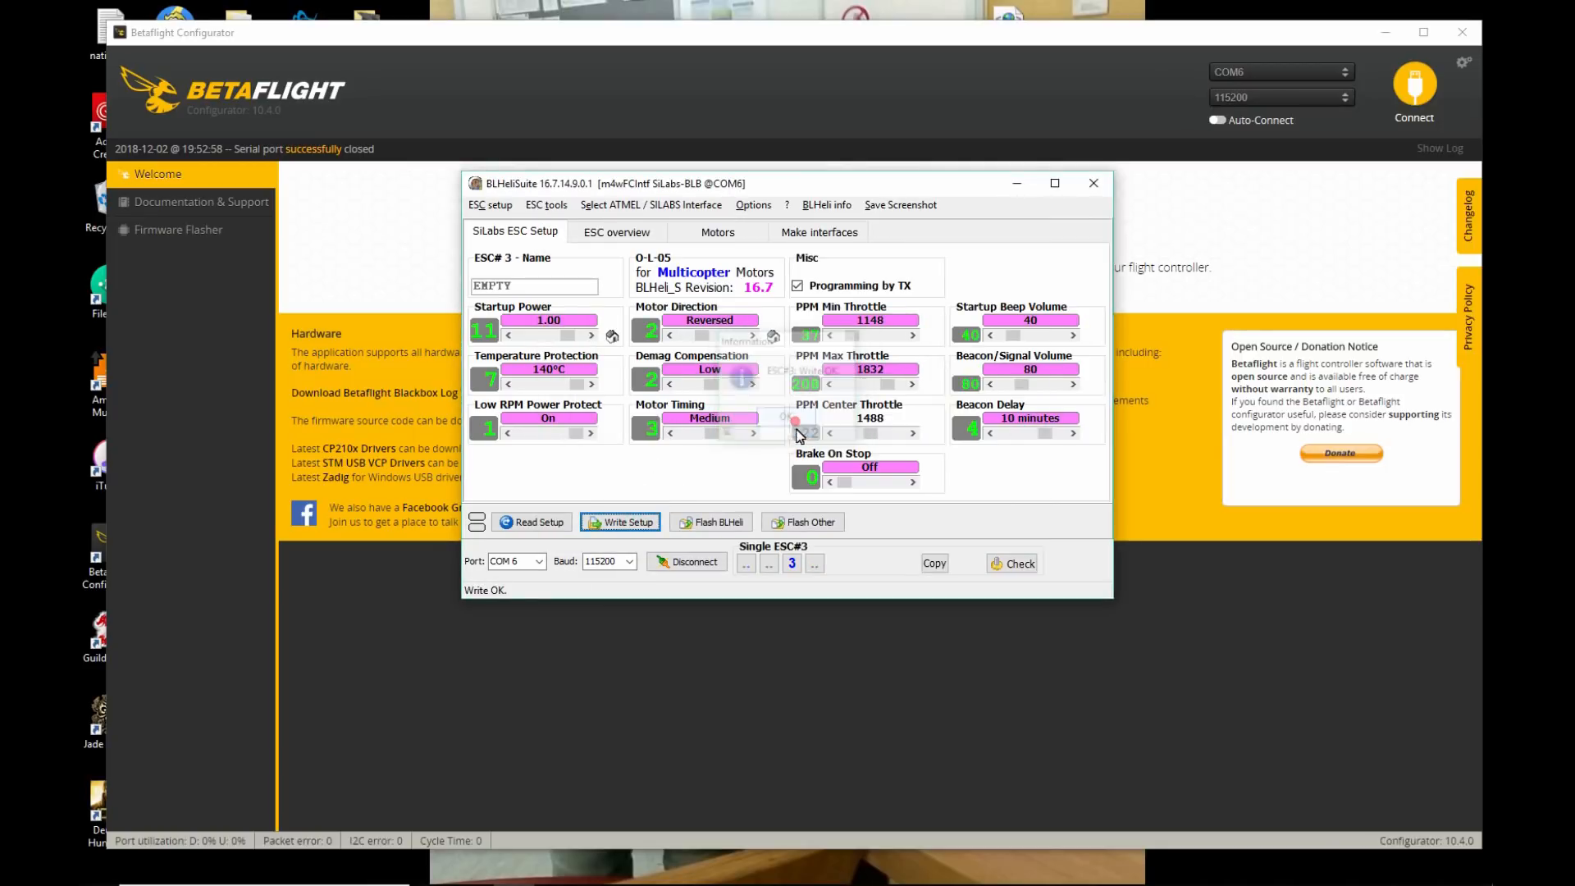
Select ESC 4 alone, set its motor direction to Reversed and write its setup.
left_click(814, 564)
left_click(793, 564)
left_click(620, 522)
left_click(783, 415)
left_click(734, 336)
left_click(626, 525)
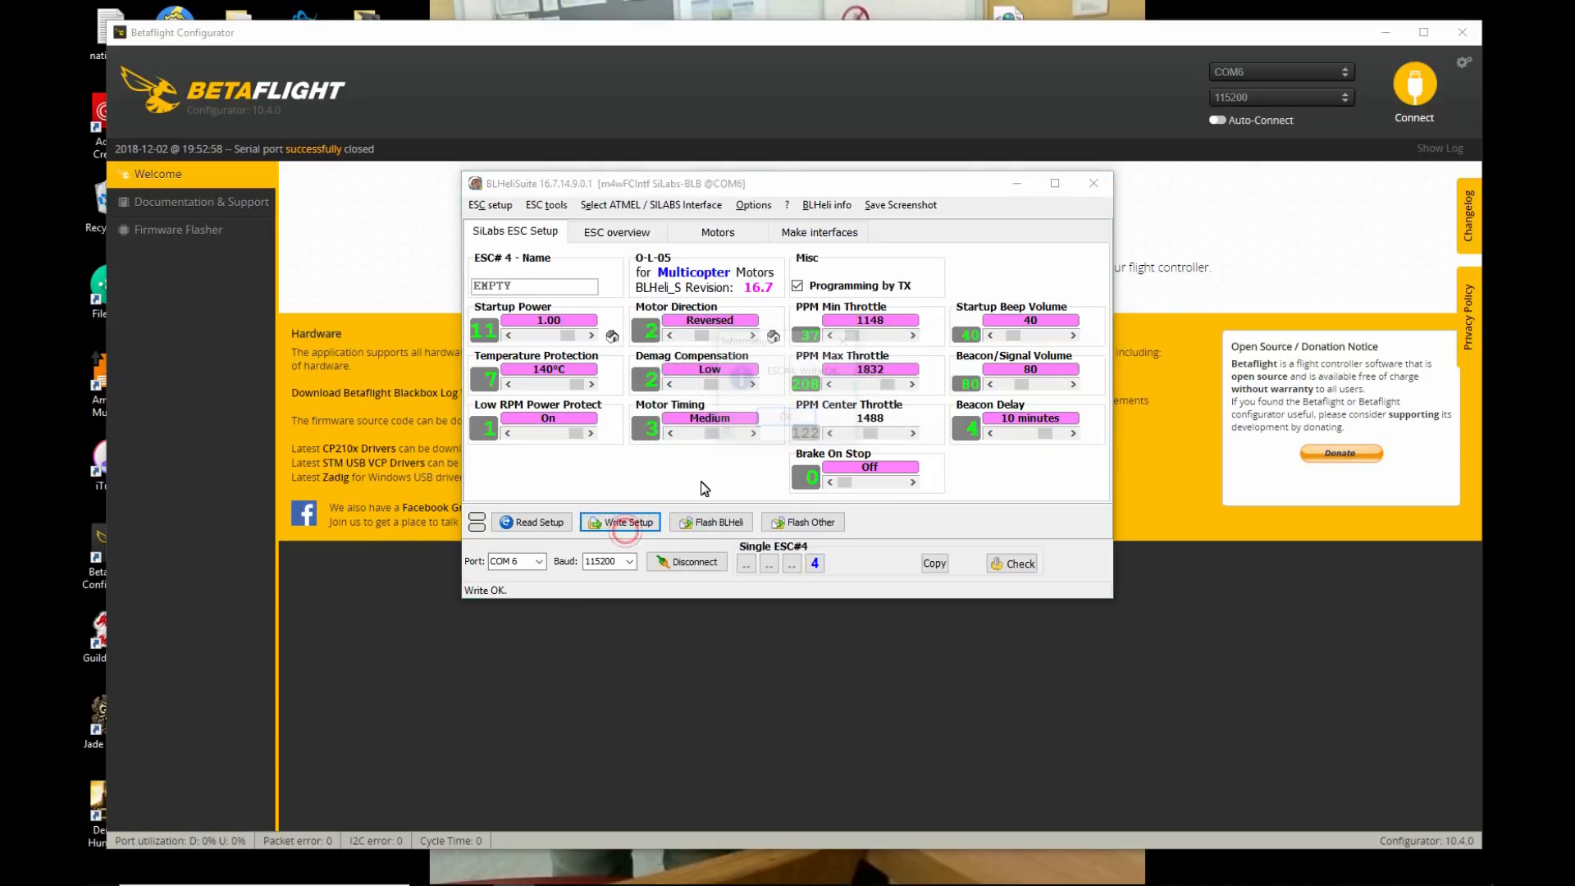
left_click(786, 416)
Select all four ESCs together and write the setup to them.
left_click(789, 561)
left_click(641, 523)
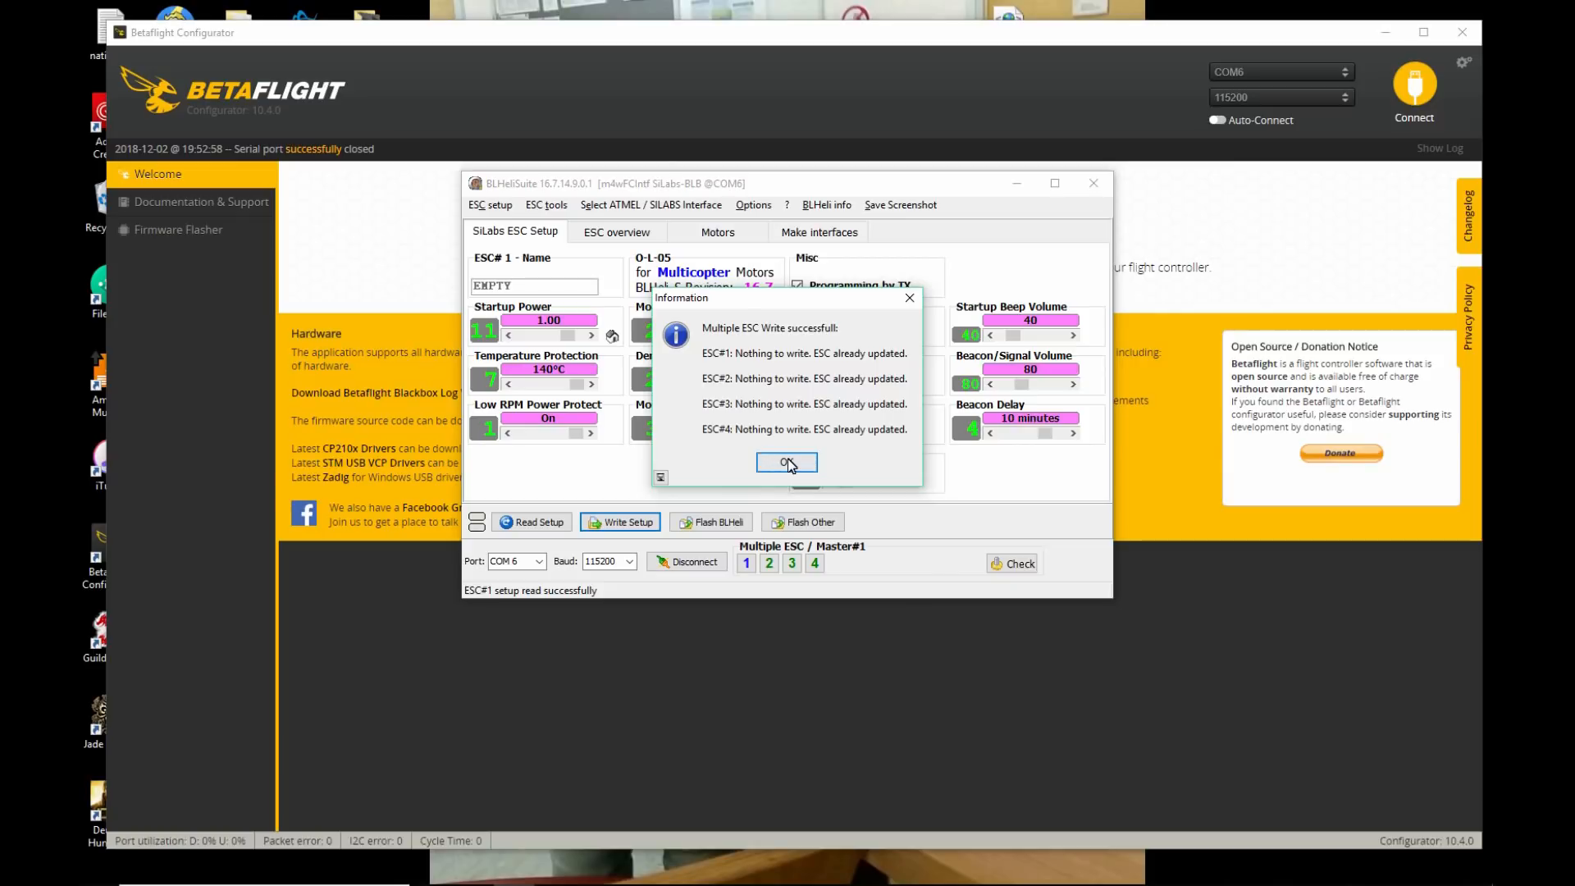
left_click(786, 463)
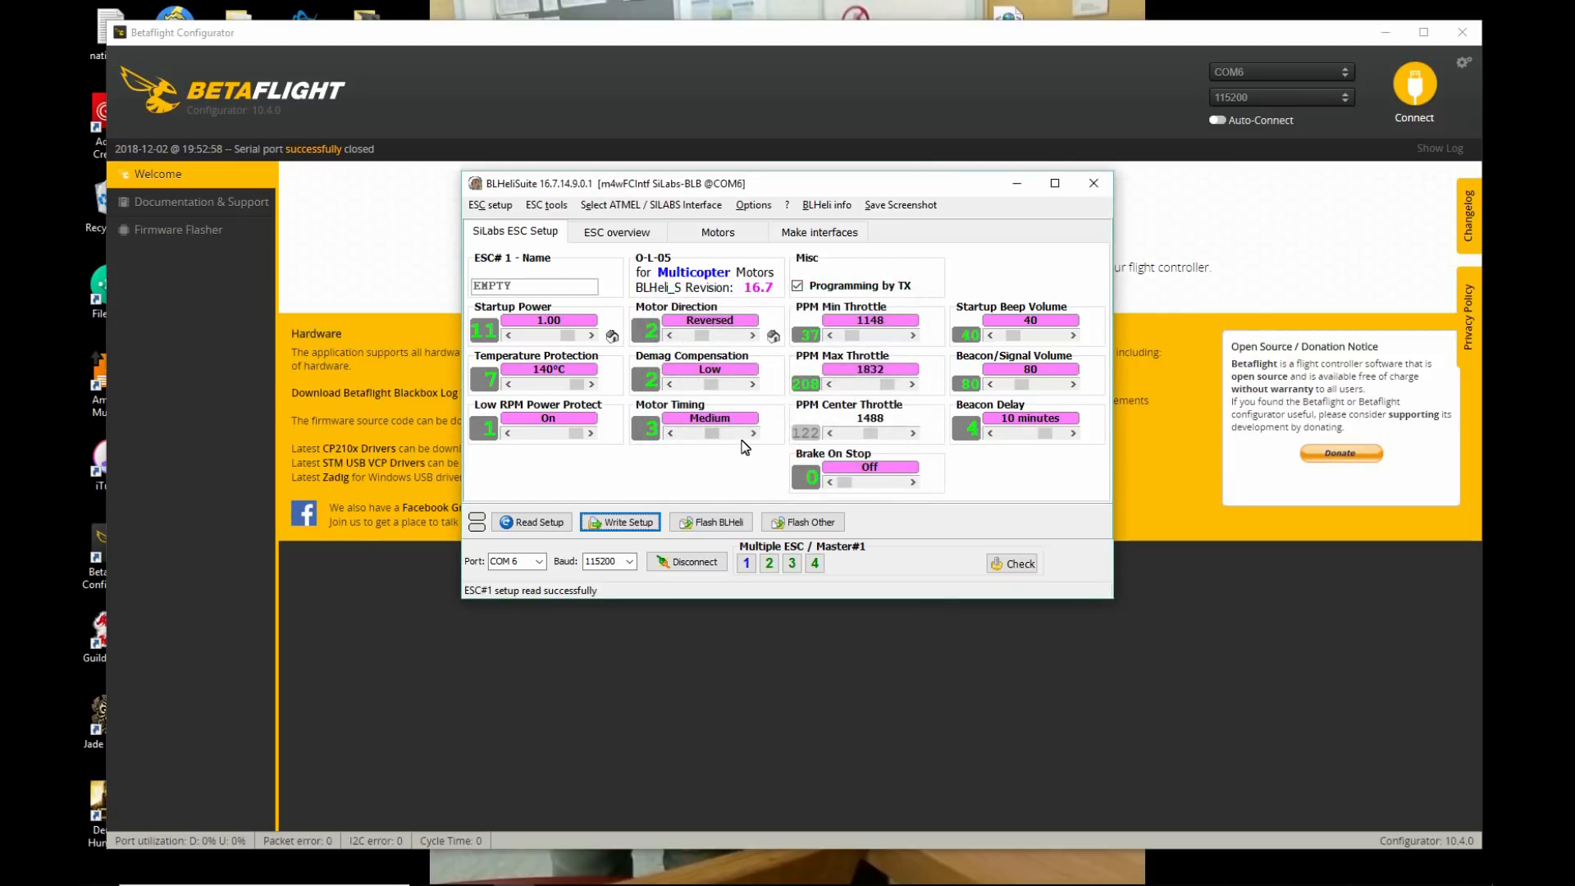
mouse_move(747, 445)
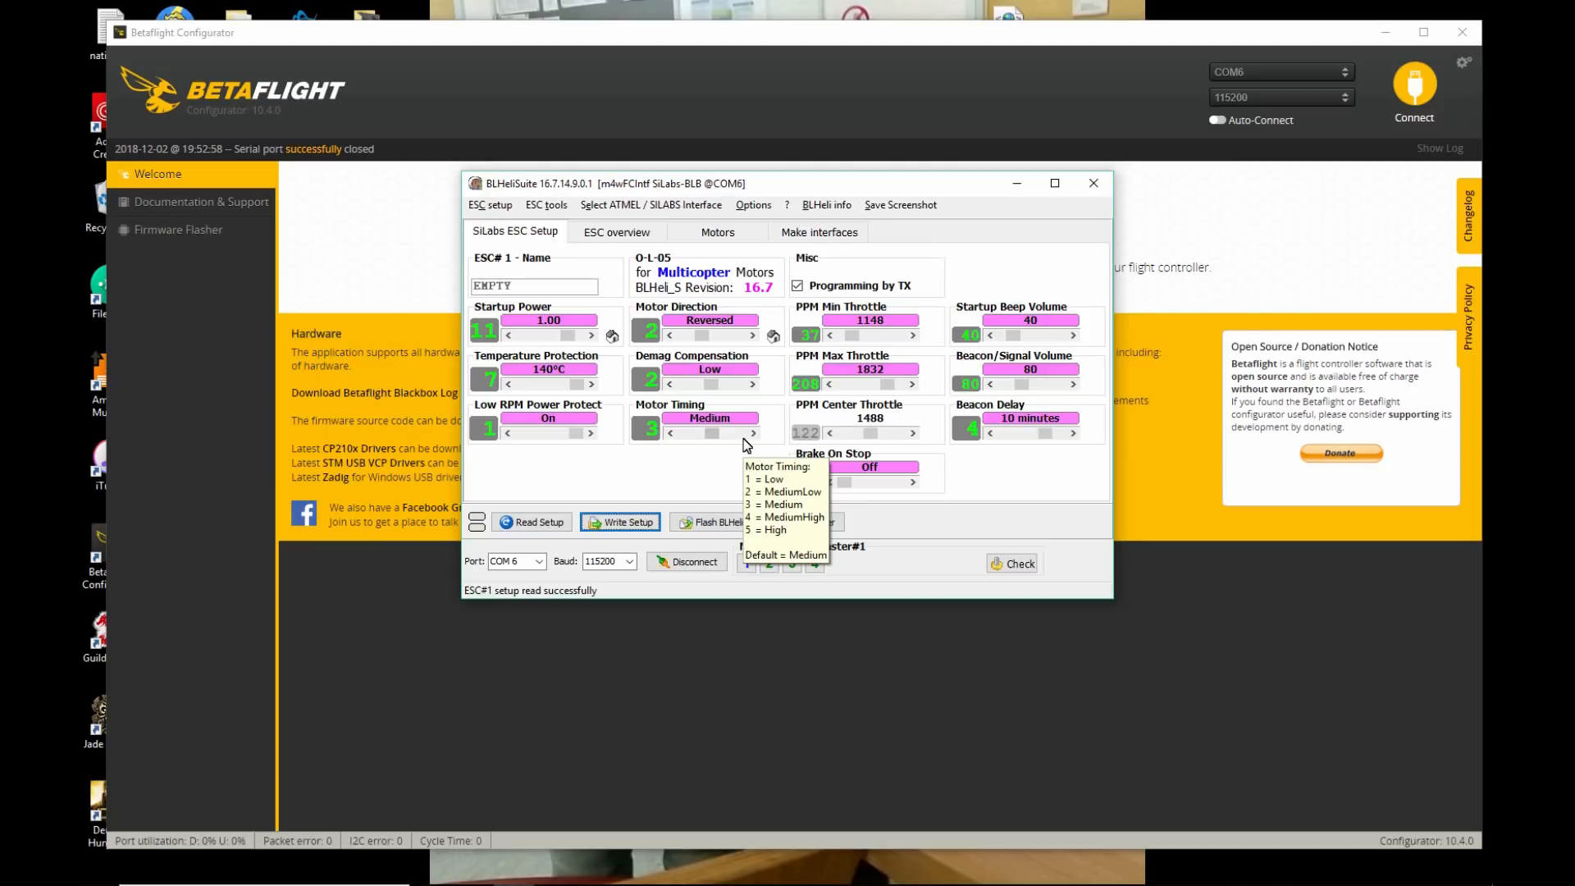
Disconnect the ESC interface, minimize BLHeliSuite and connect to the flight controller in Betaflight Configurator.
left_click(703, 565)
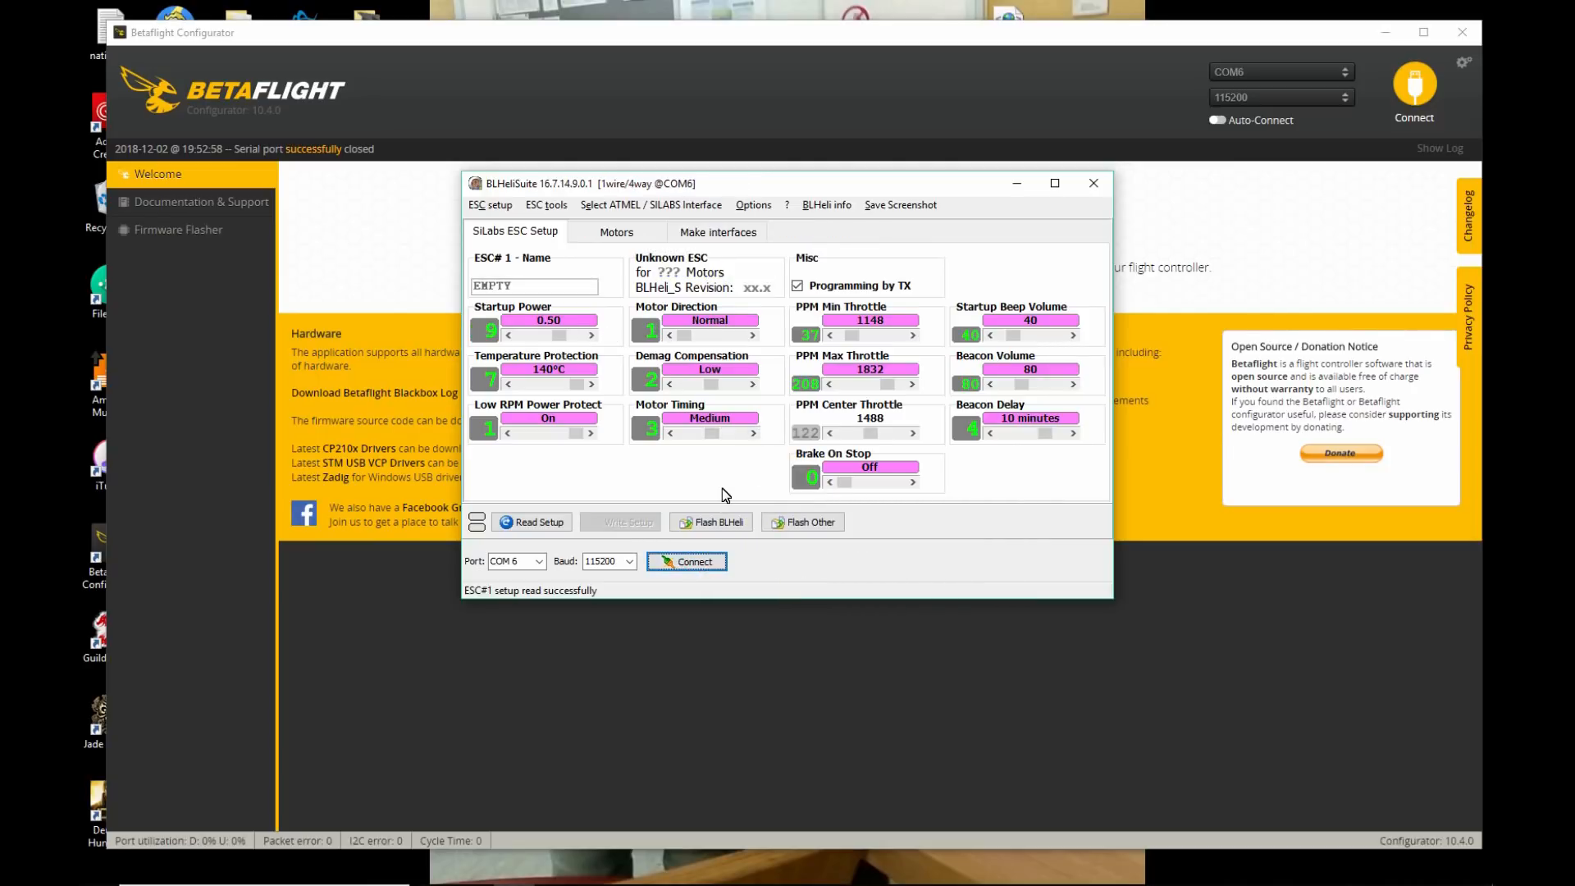
left_click(1020, 185)
left_click(1405, 92)
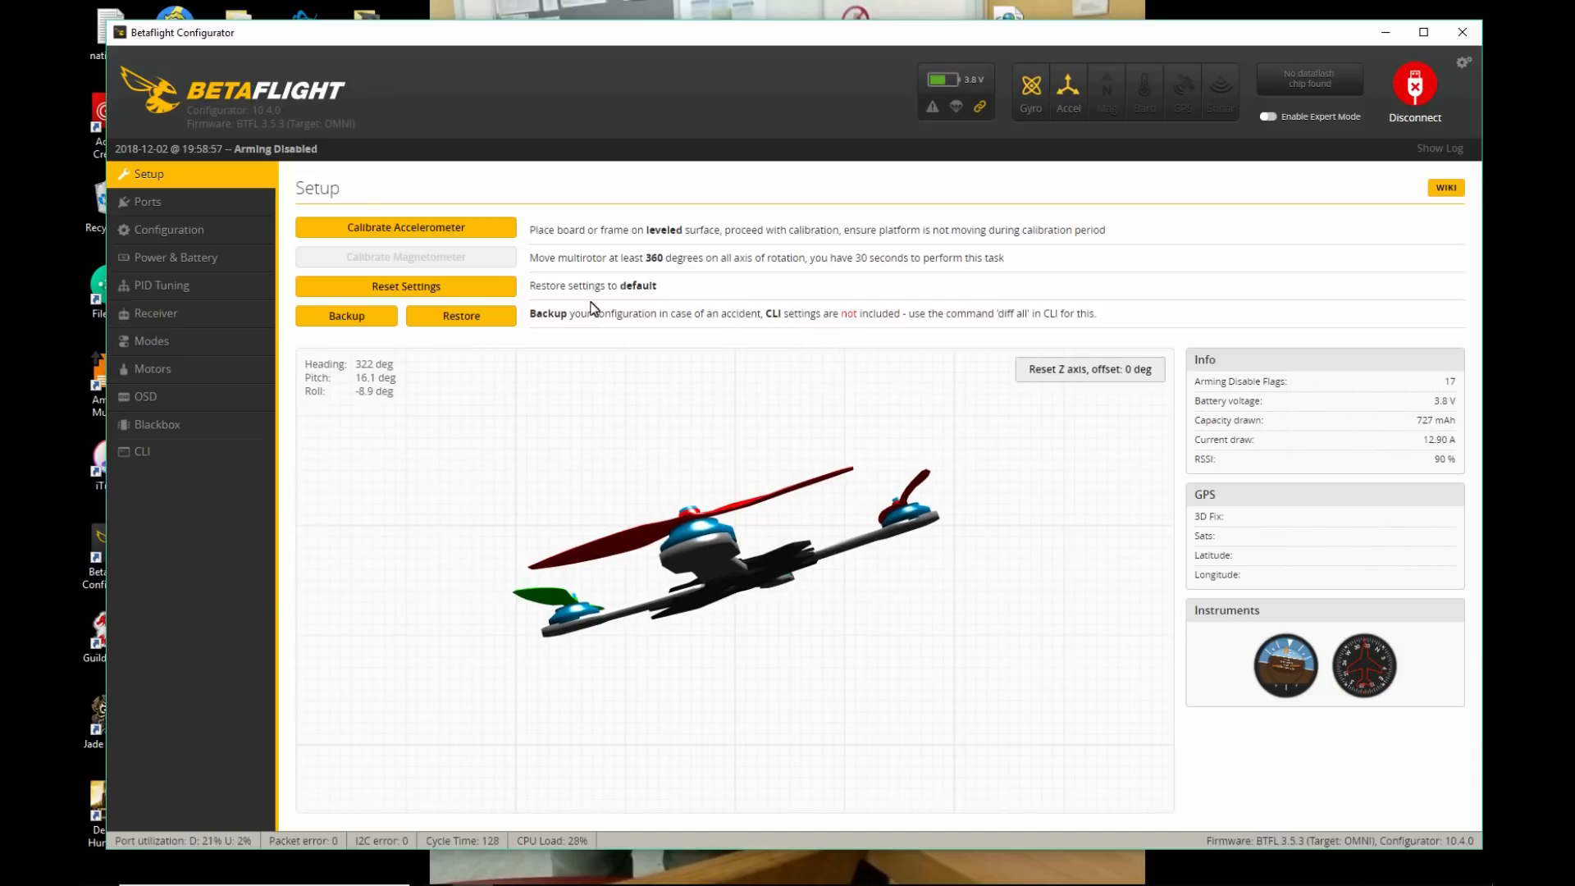
Set the FPV camera angle to 8 degrees in the flight controller configuration.
left_click(225, 229)
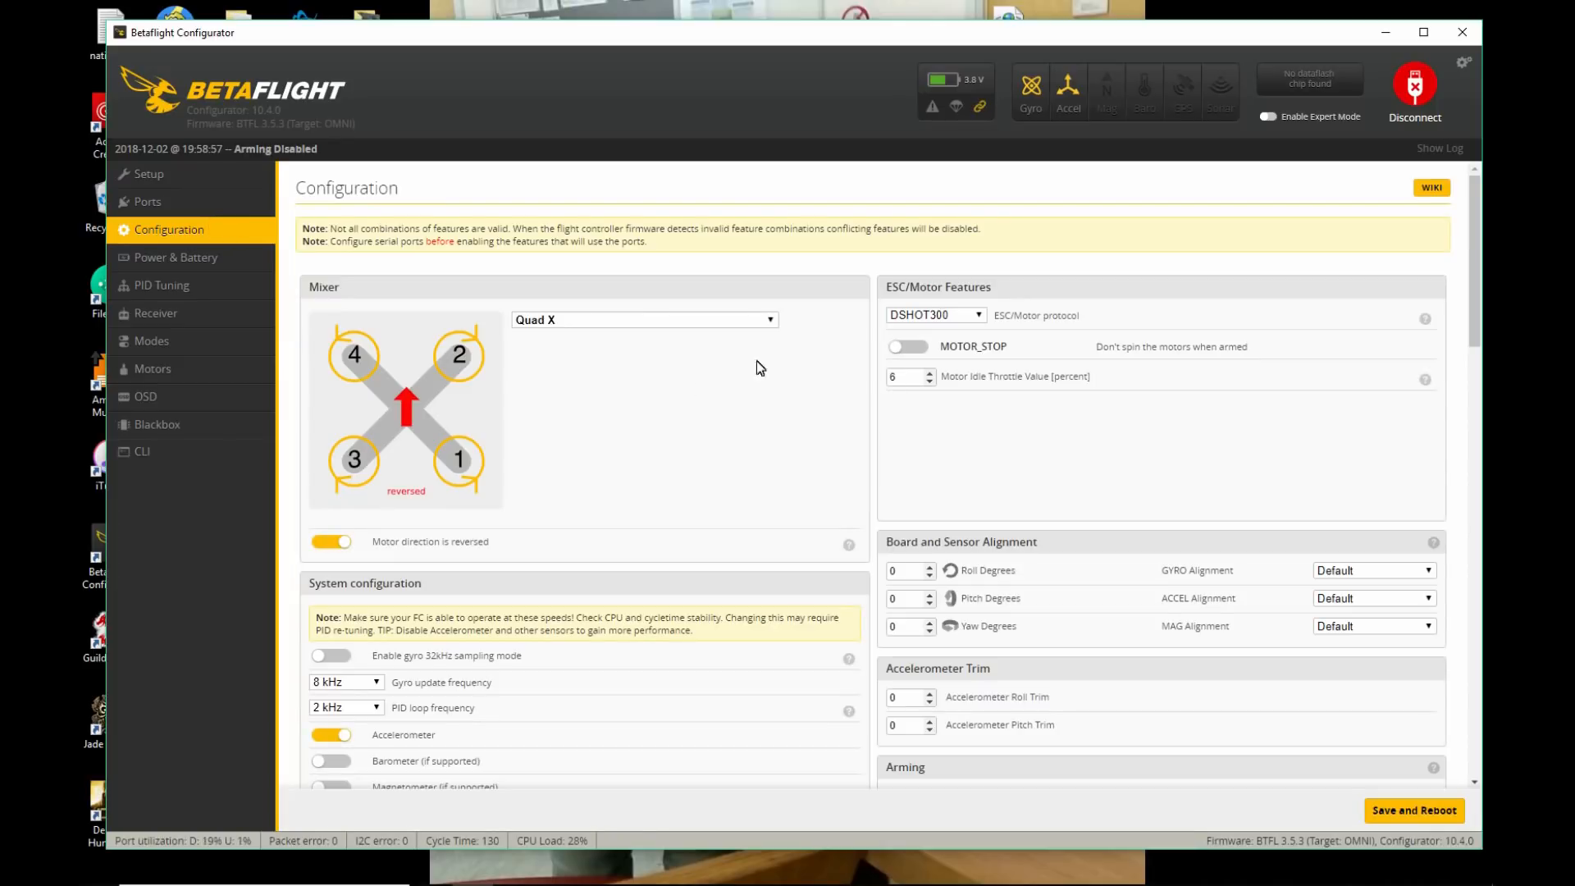
scroll(590, 578, "down", 5)
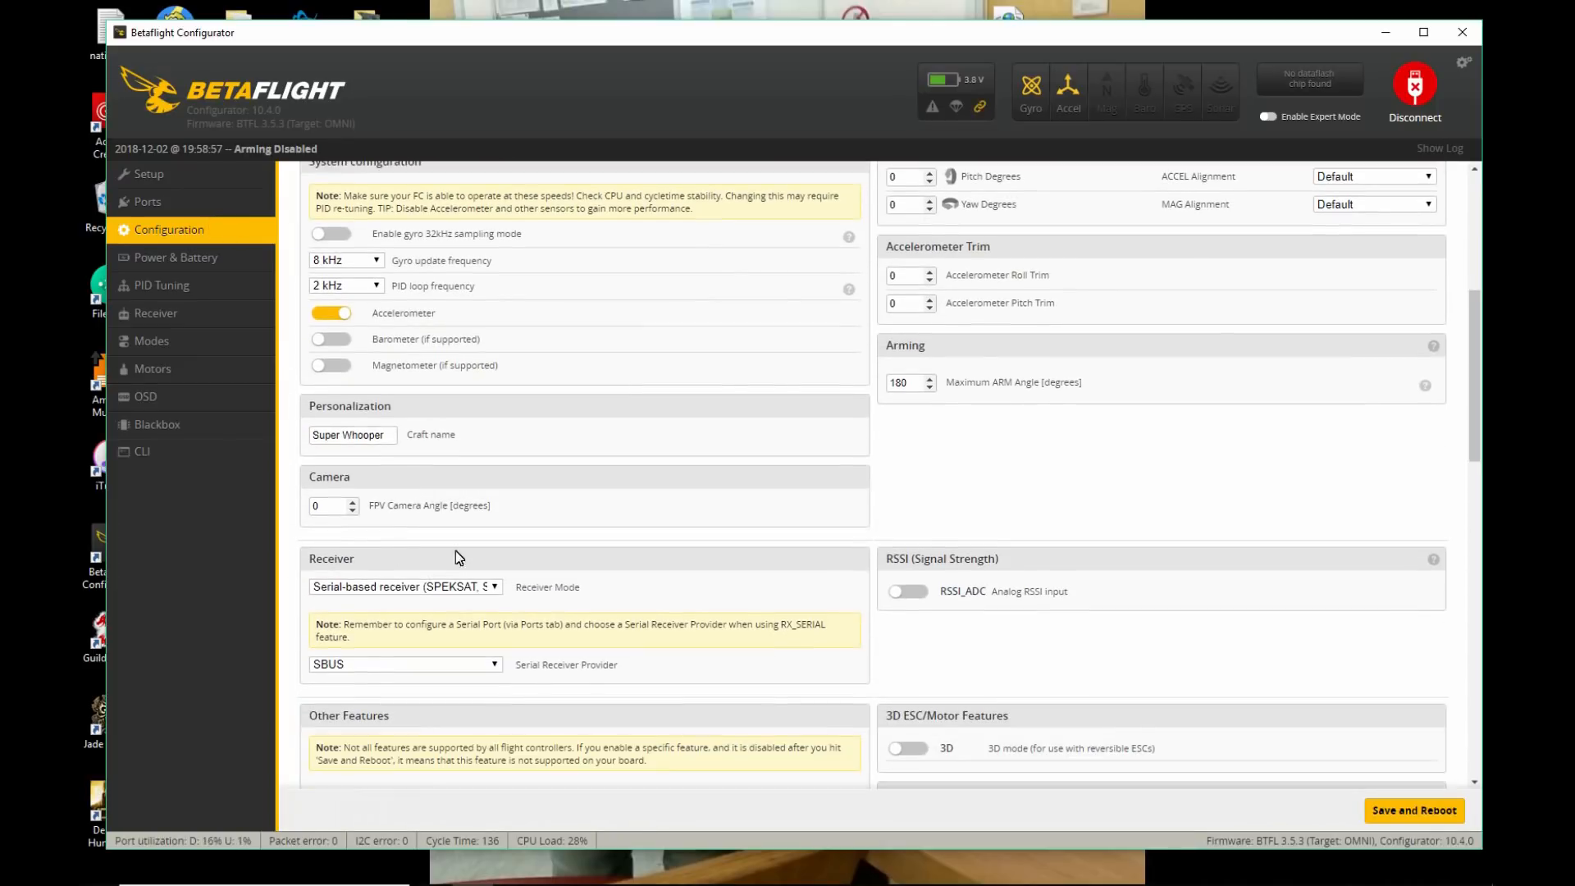
left_click(326, 509)
left_click_drag(329, 514, 299, 519)
type("1")
key("BackSpace")
type("8")
scroll(671, 568, "down", 4)
scroll(678, 568, "down", 4)
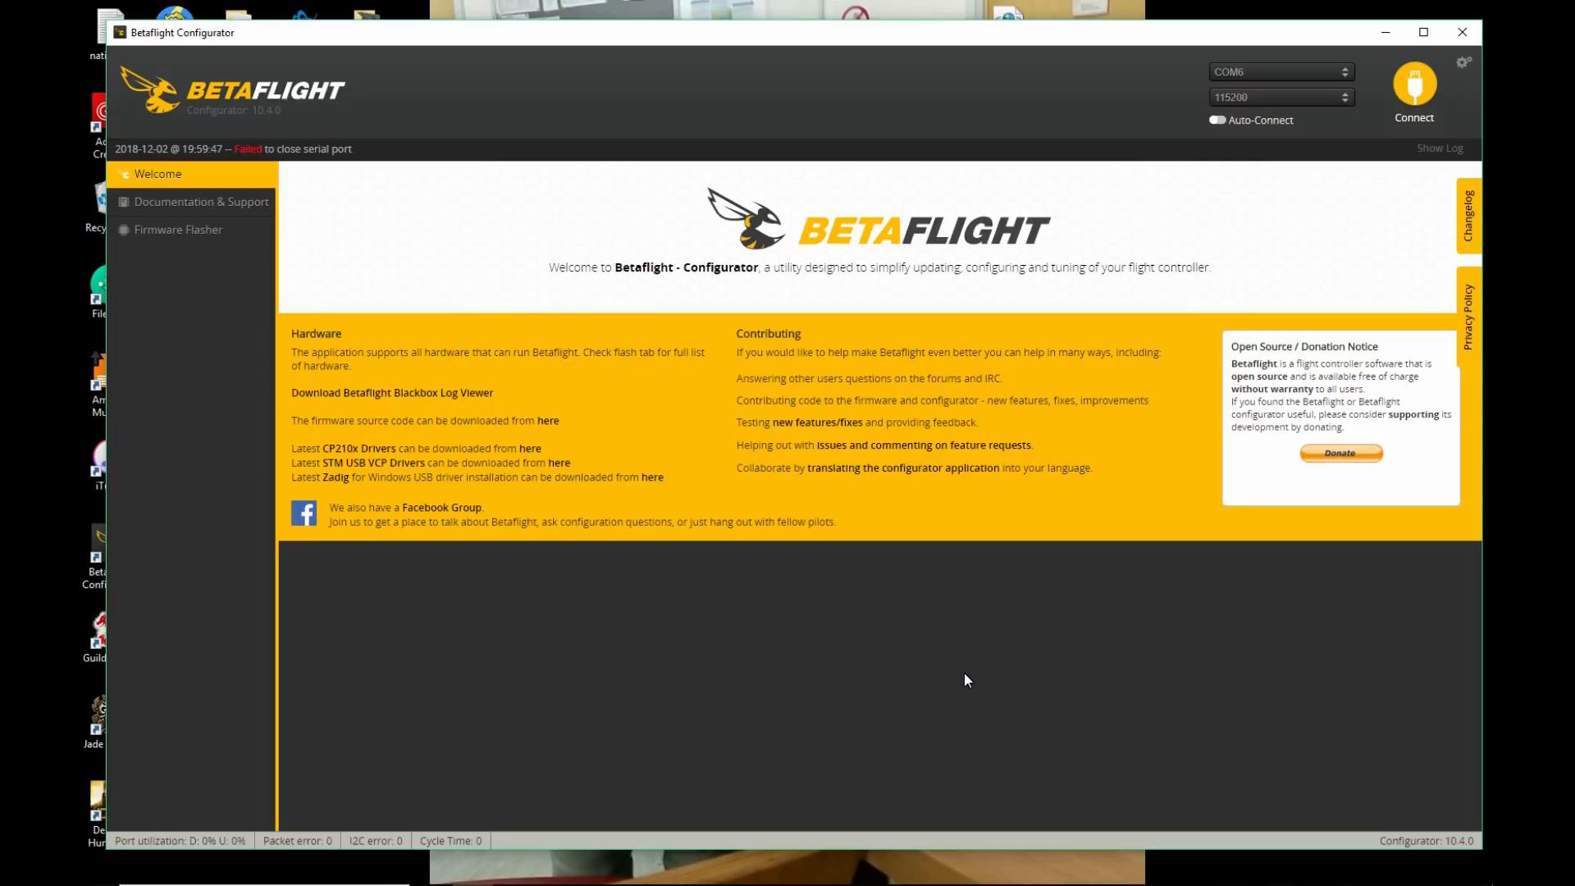
Reconnect to the flight controller, check the configuration and open the PID tuning settings.
left_click(1403, 89)
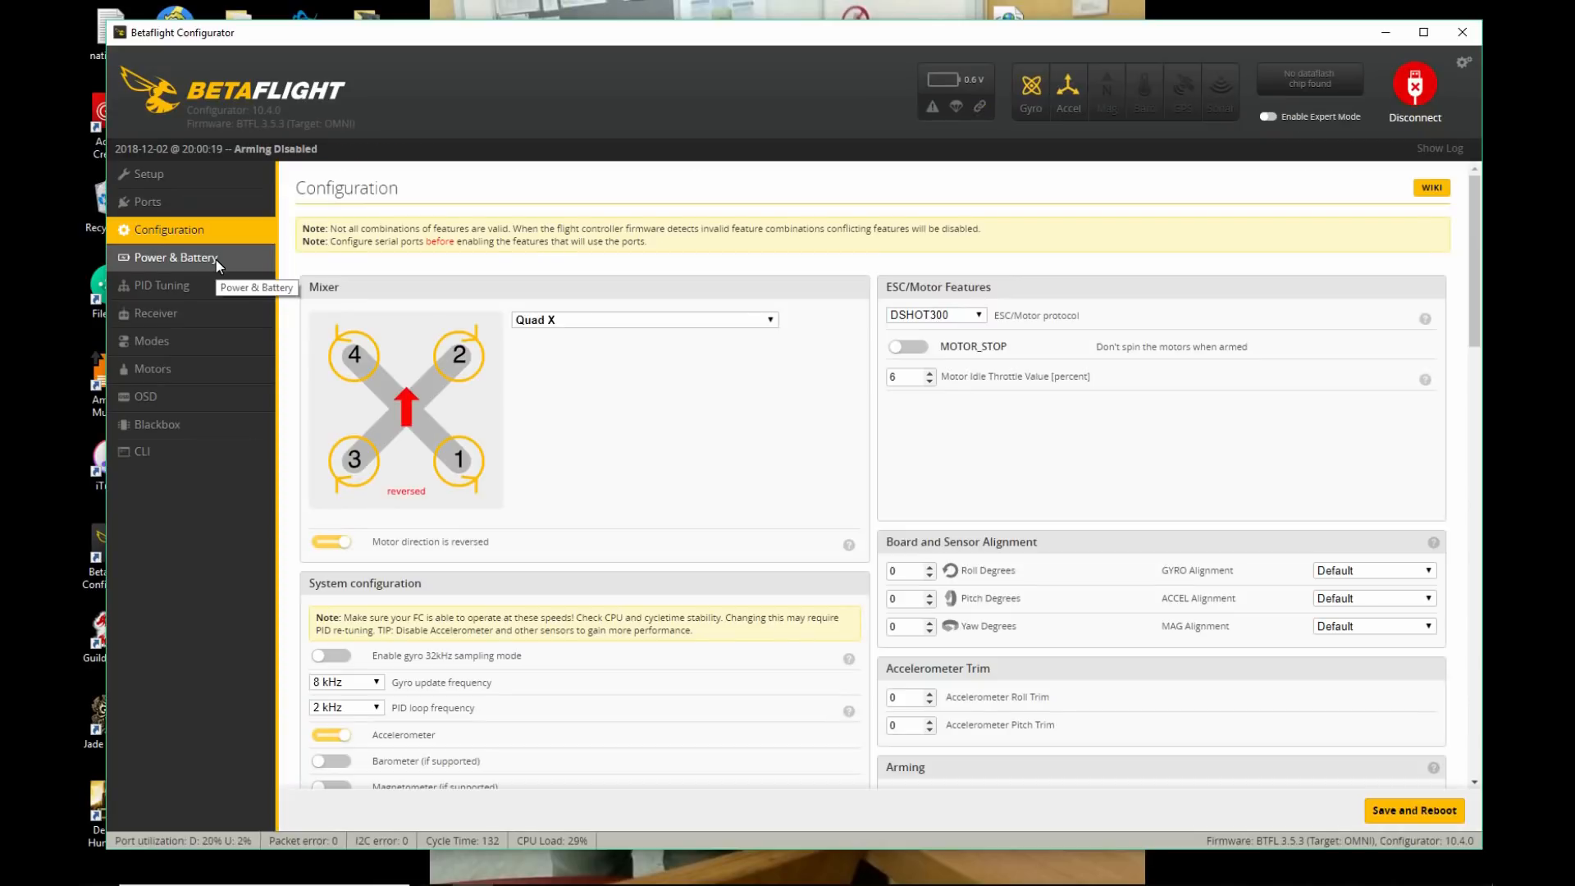
scroll(452, 433, "down", 3)
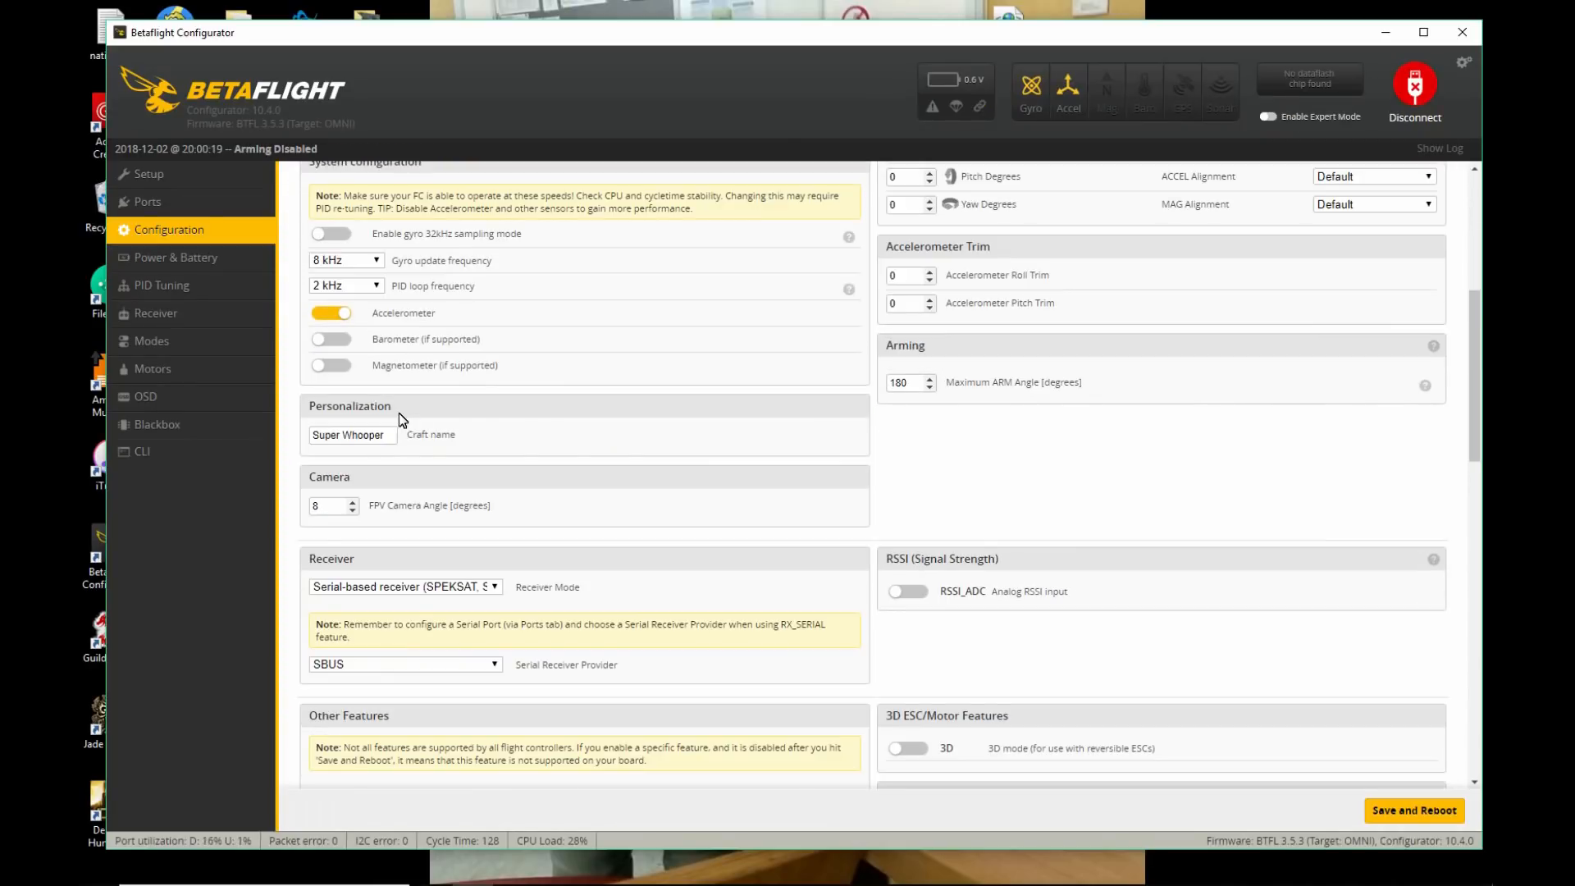
left_click(186, 287)
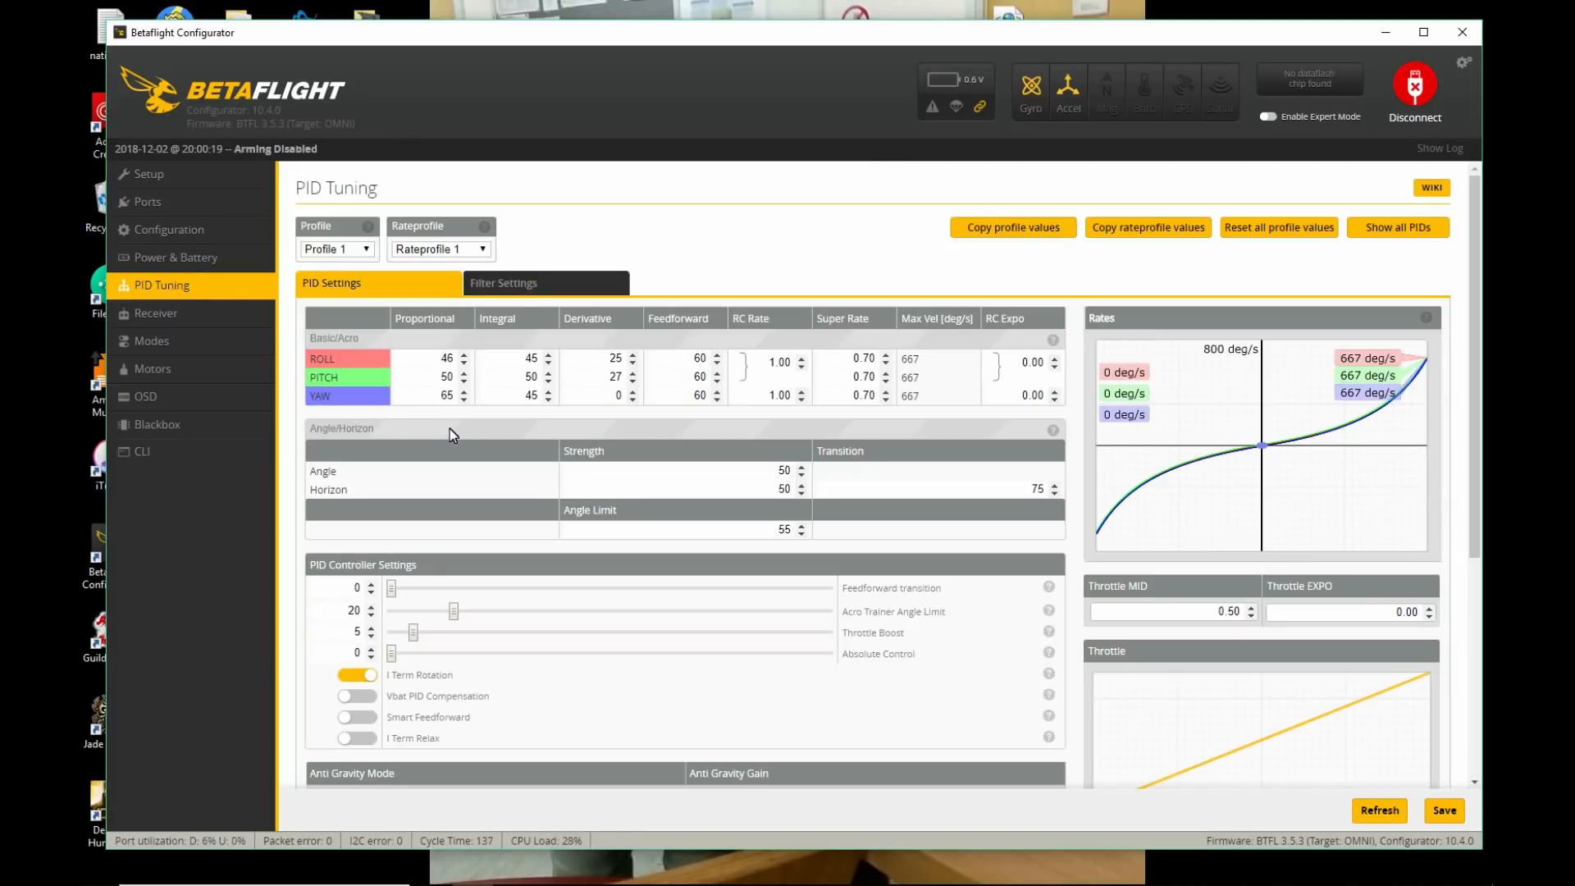
View the values of Rateprofile 2 and return to Rateprofile 1.
left_click(443, 246)
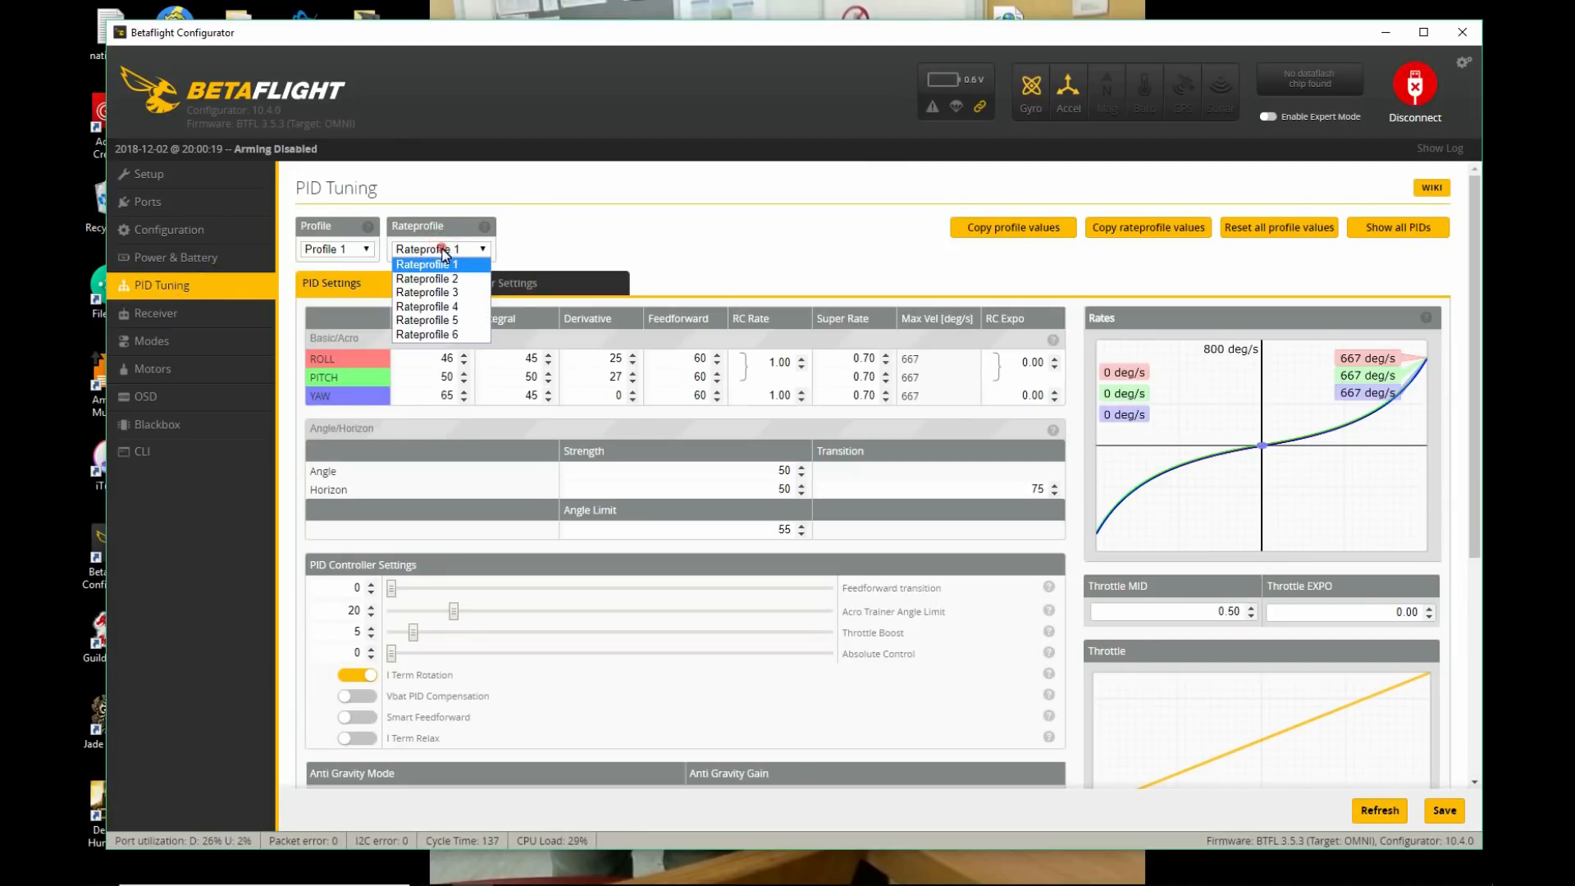
left_click(442, 279)
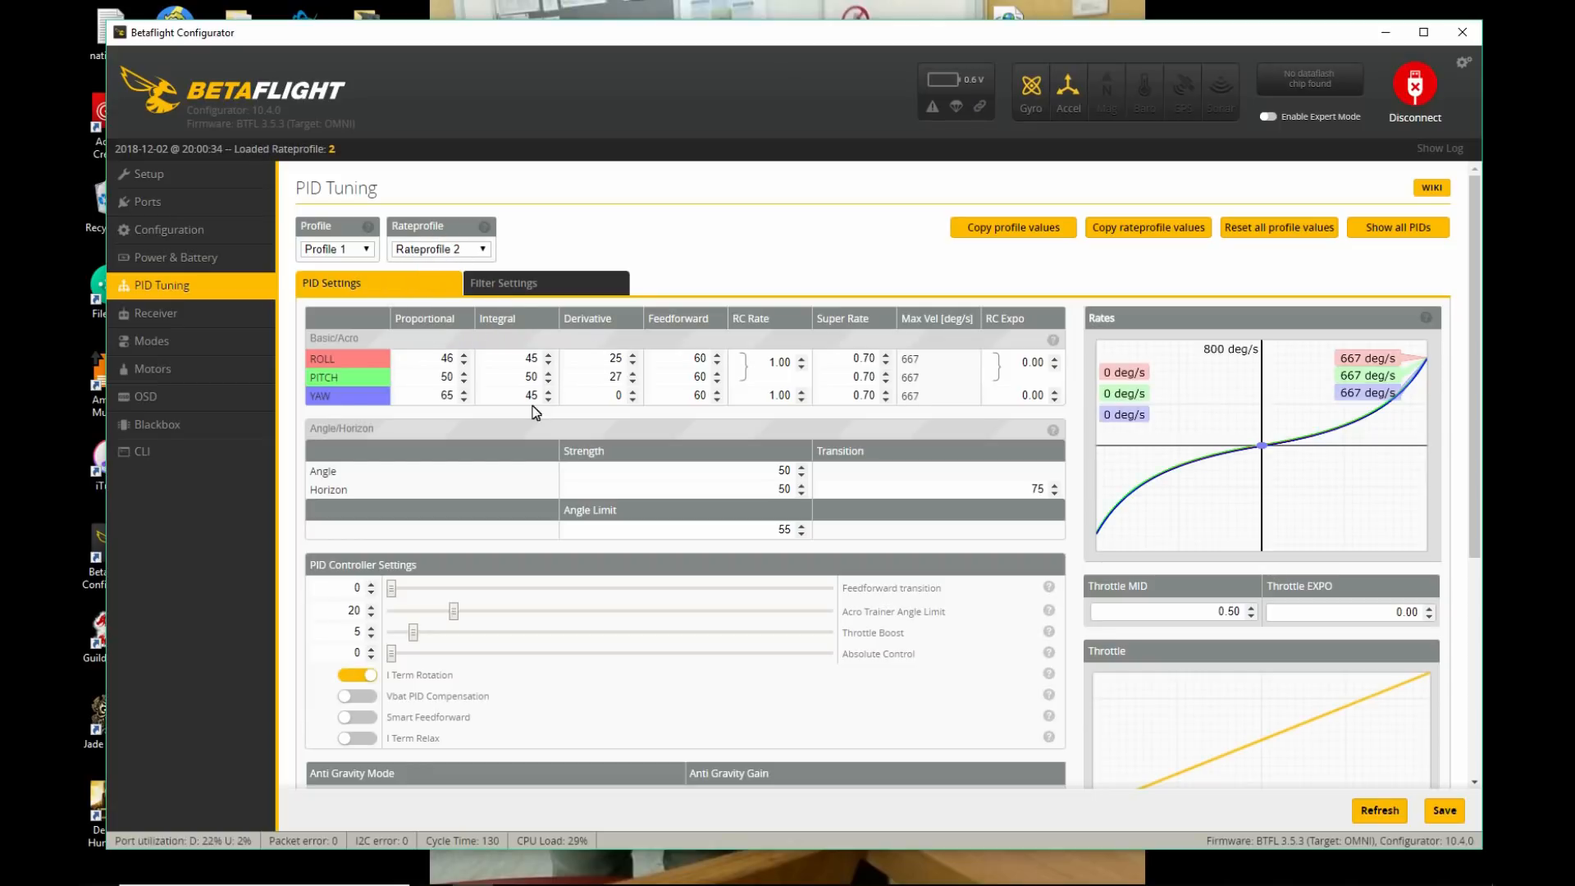
left_click(468, 248)
left_click(455, 267)
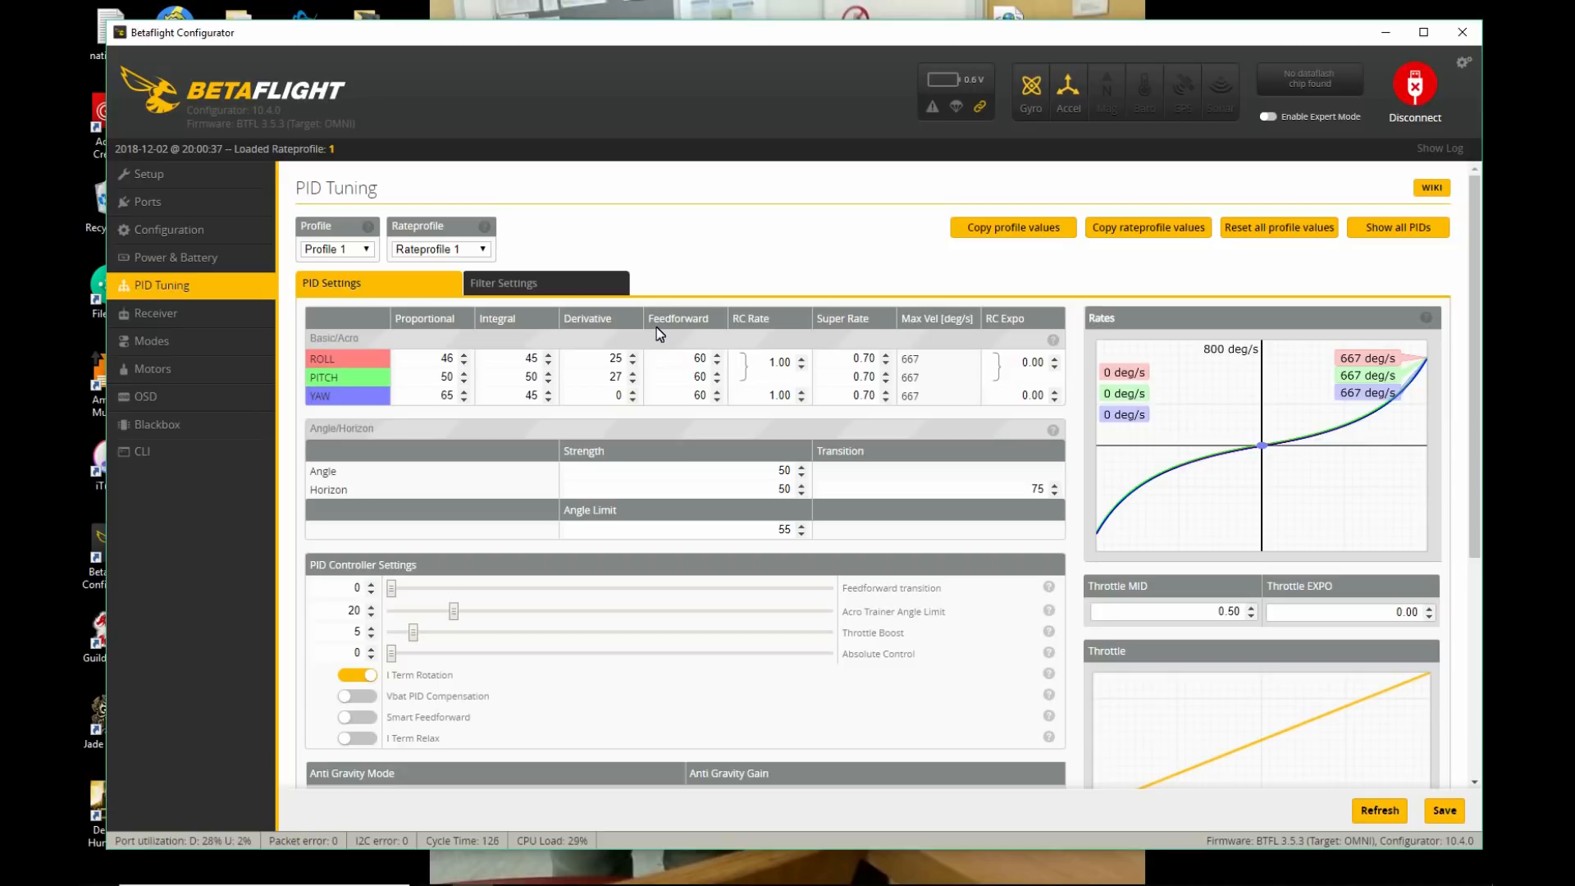
Set the proportional gains to 45 for roll, 55 for pitch and 90 for yaw.
left_click(464, 373)
left_click(464, 372)
left_click(464, 372)
left_click(464, 373)
left_click(464, 373)
left_click(465, 392)
left_click(465, 392)
left_click(465, 392)
left_click(465, 392)
left_click(465, 392)
left_click(465, 393)
left_click(465, 393)
left_click(465, 393)
left_click(465, 393)
left_click(465, 393)
left_click(466, 393)
left_click(465, 393)
left_click(466, 392)
left_click(466, 392)
left_click(465, 391)
left_click(465, 391)
left_click(466, 391)
left_click(465, 391)
left_click(466, 391)
left_click(466, 391)
left_click(465, 391)
left_click(466, 391)
double_click(463, 388)
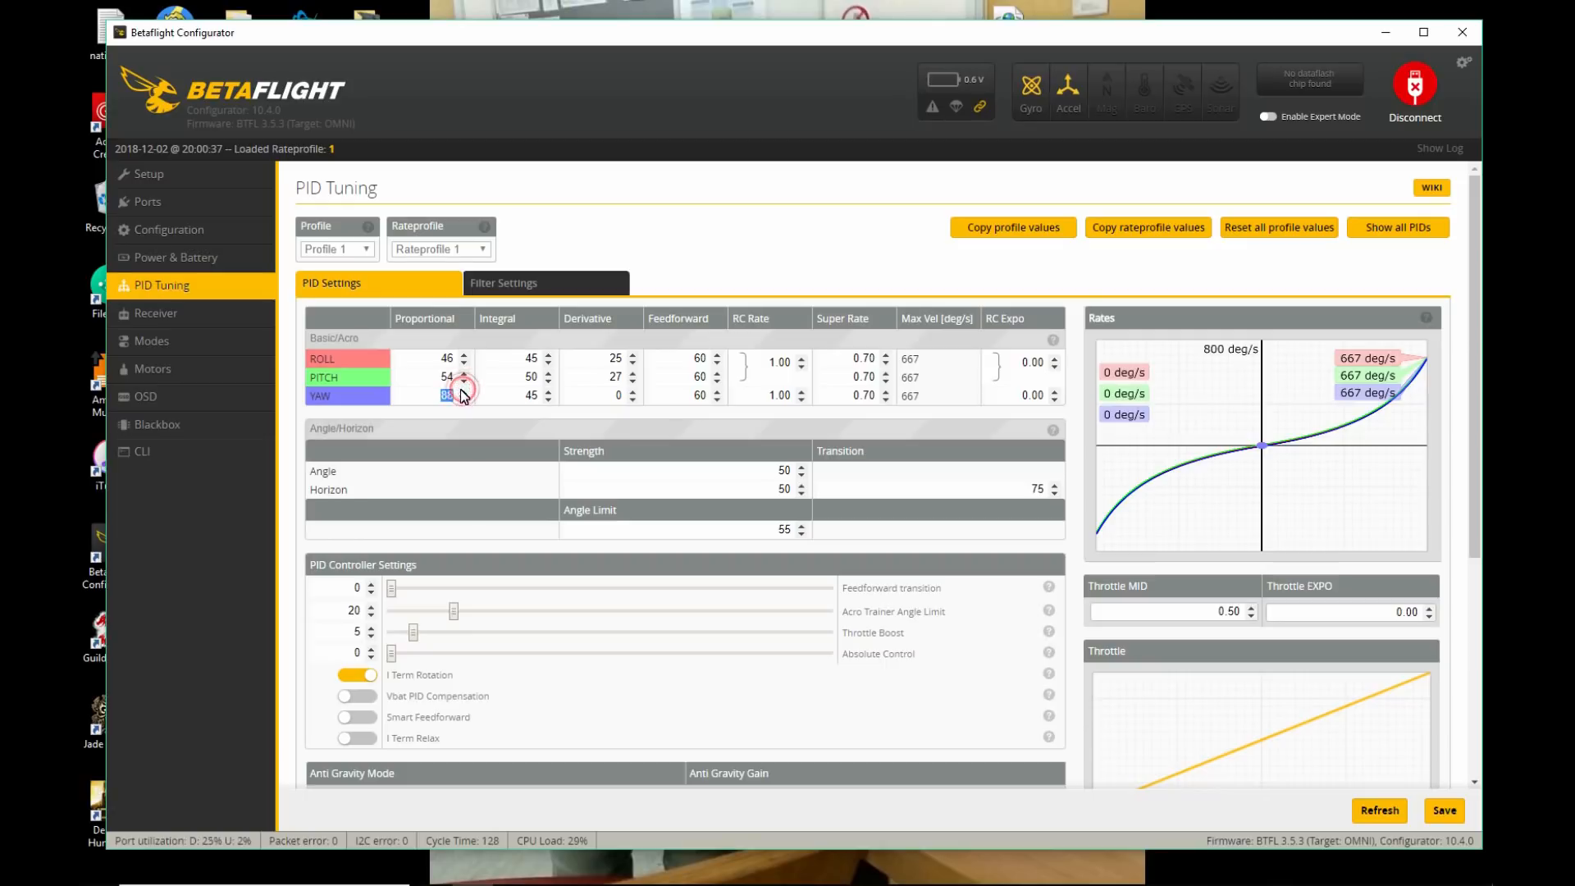
left_click(465, 391)
left_click(464, 376)
left_click(465, 356)
left_click(465, 367)
left_click(464, 364)
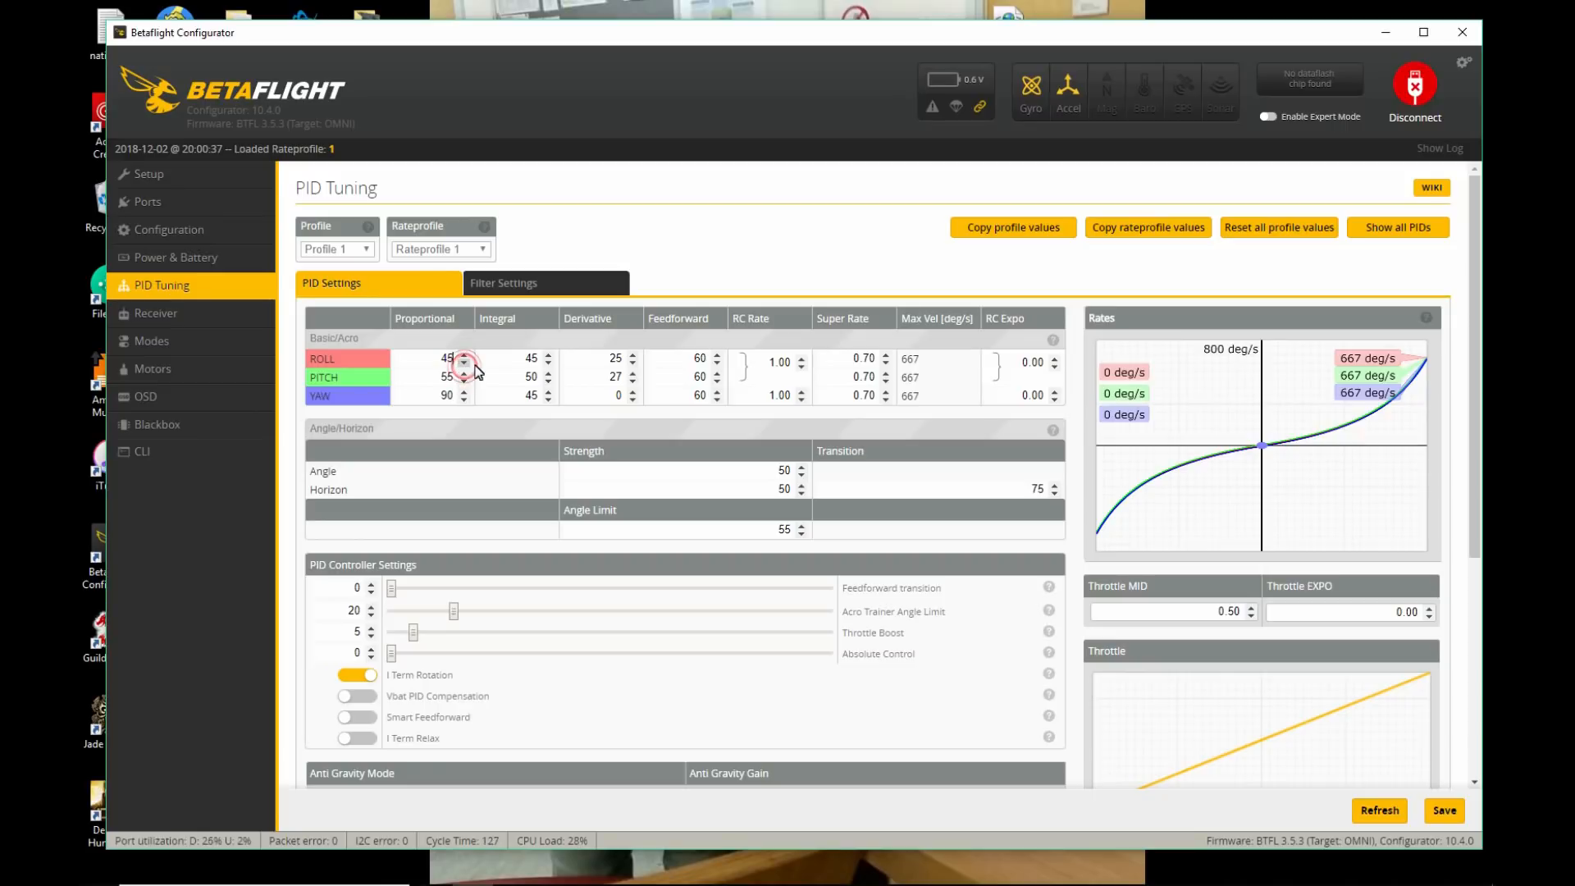
Set the pitch integral gain to 55.
left_click(548, 374)
left_click(548, 376)
left_click(551, 383)
left_click(549, 382)
Set the derivative gains to 40 for roll and 45 for pitch.
left_click(633, 356)
left_click(634, 356)
left_click(633, 355)
left_click(633, 355)
left_click(632, 373)
left_click(632, 373)
left_click(633, 373)
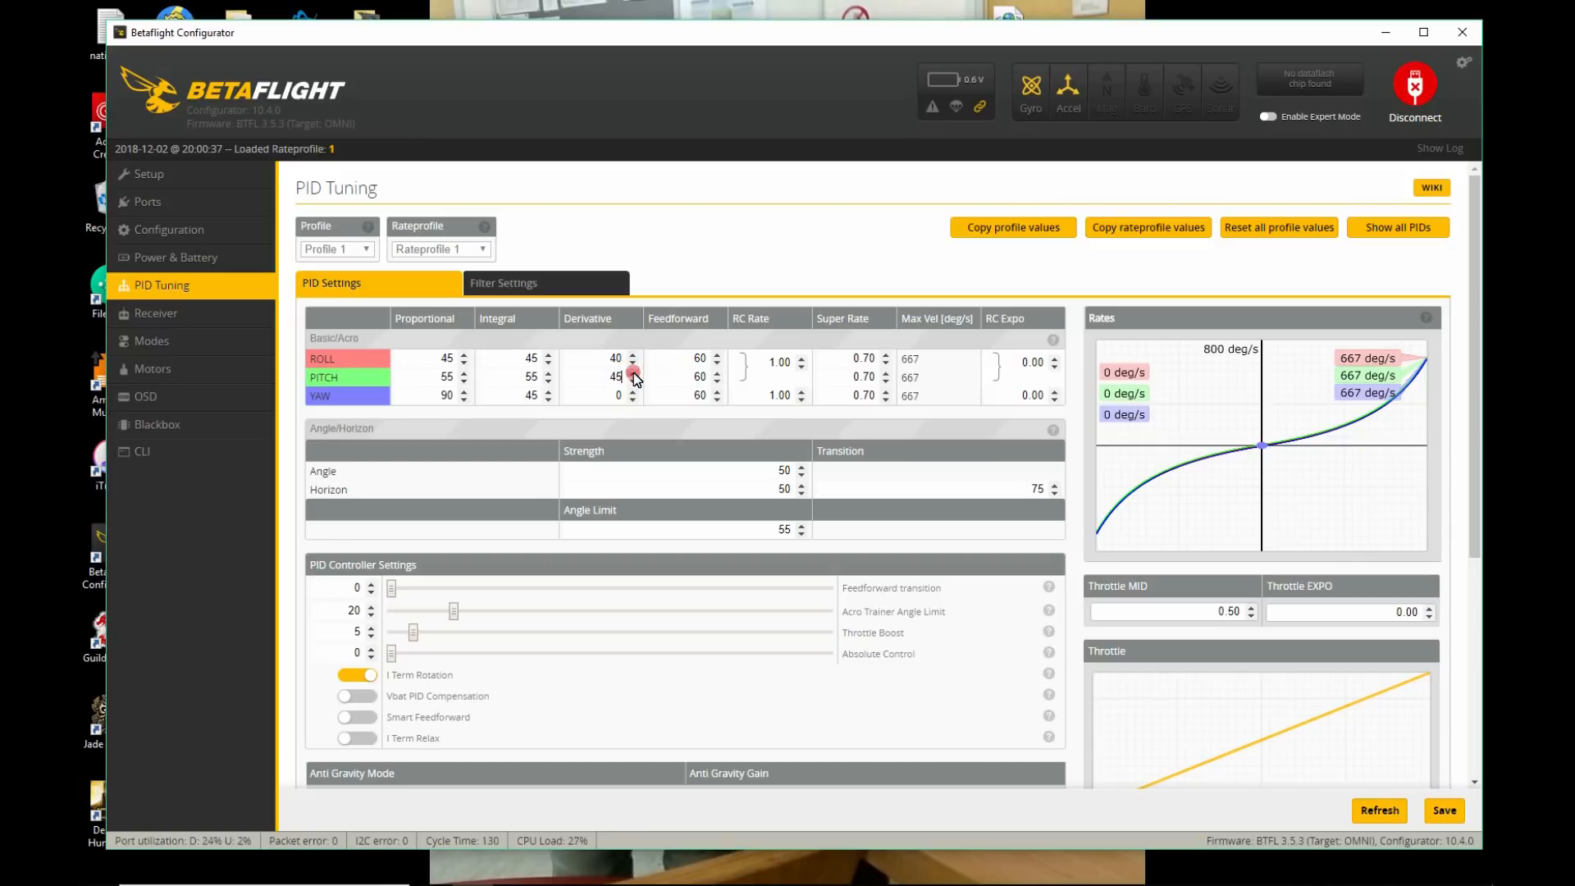
Set the feedforward gains to 120 for roll, 120 for pitch and 129 for yaw.
double_click(686, 358)
type("1")
type("900")
key("BackSpace")
key("BackSpace")
type("20")
key("Tab")
type("120")
double_click(679, 404)
type("129")
Set the shared roll and pitch RC rate to 1.05.
double_click(766, 364)
type("1.95")
key("BackSpace")
key("BackSpace")
key("BackSpace")
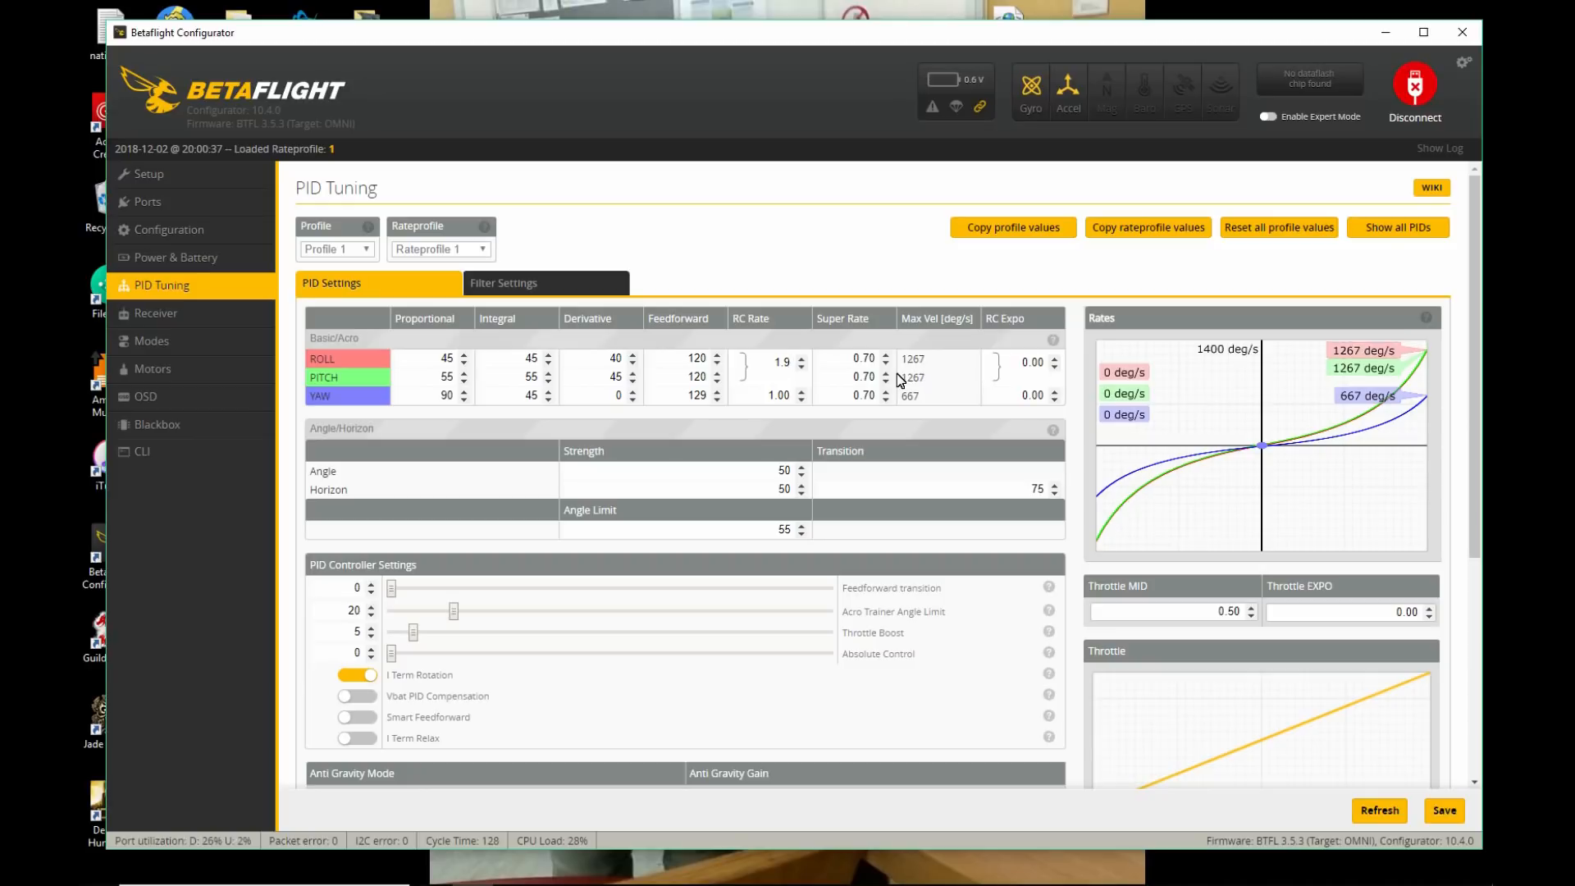
type(".05")
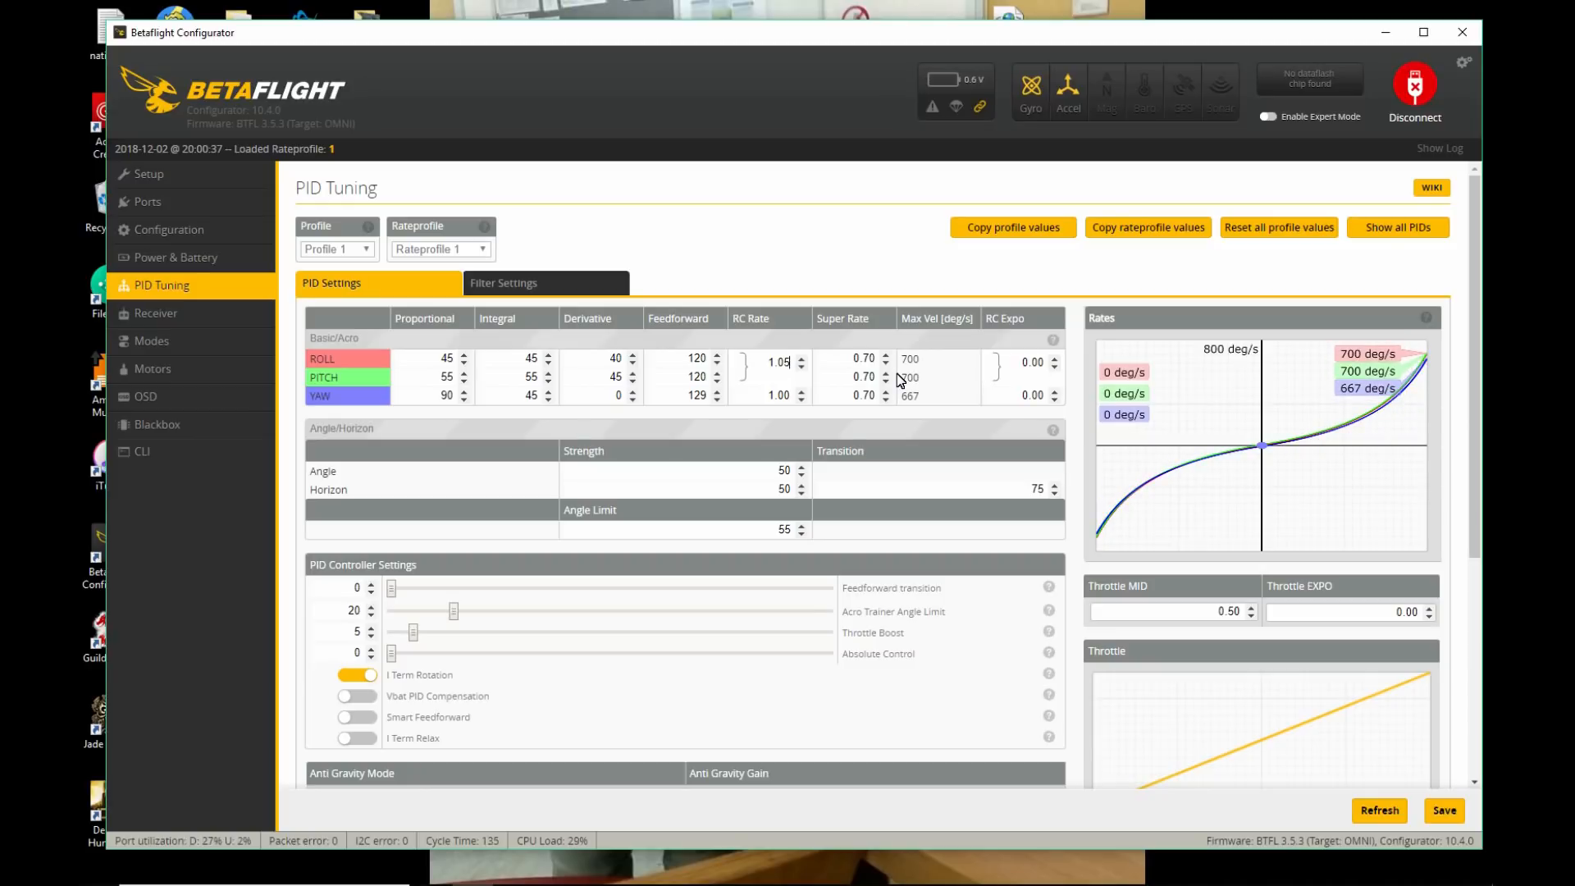
Set the super rates for roll and pitch to 0.80.
key("Tab")
type("0")
type(".80")
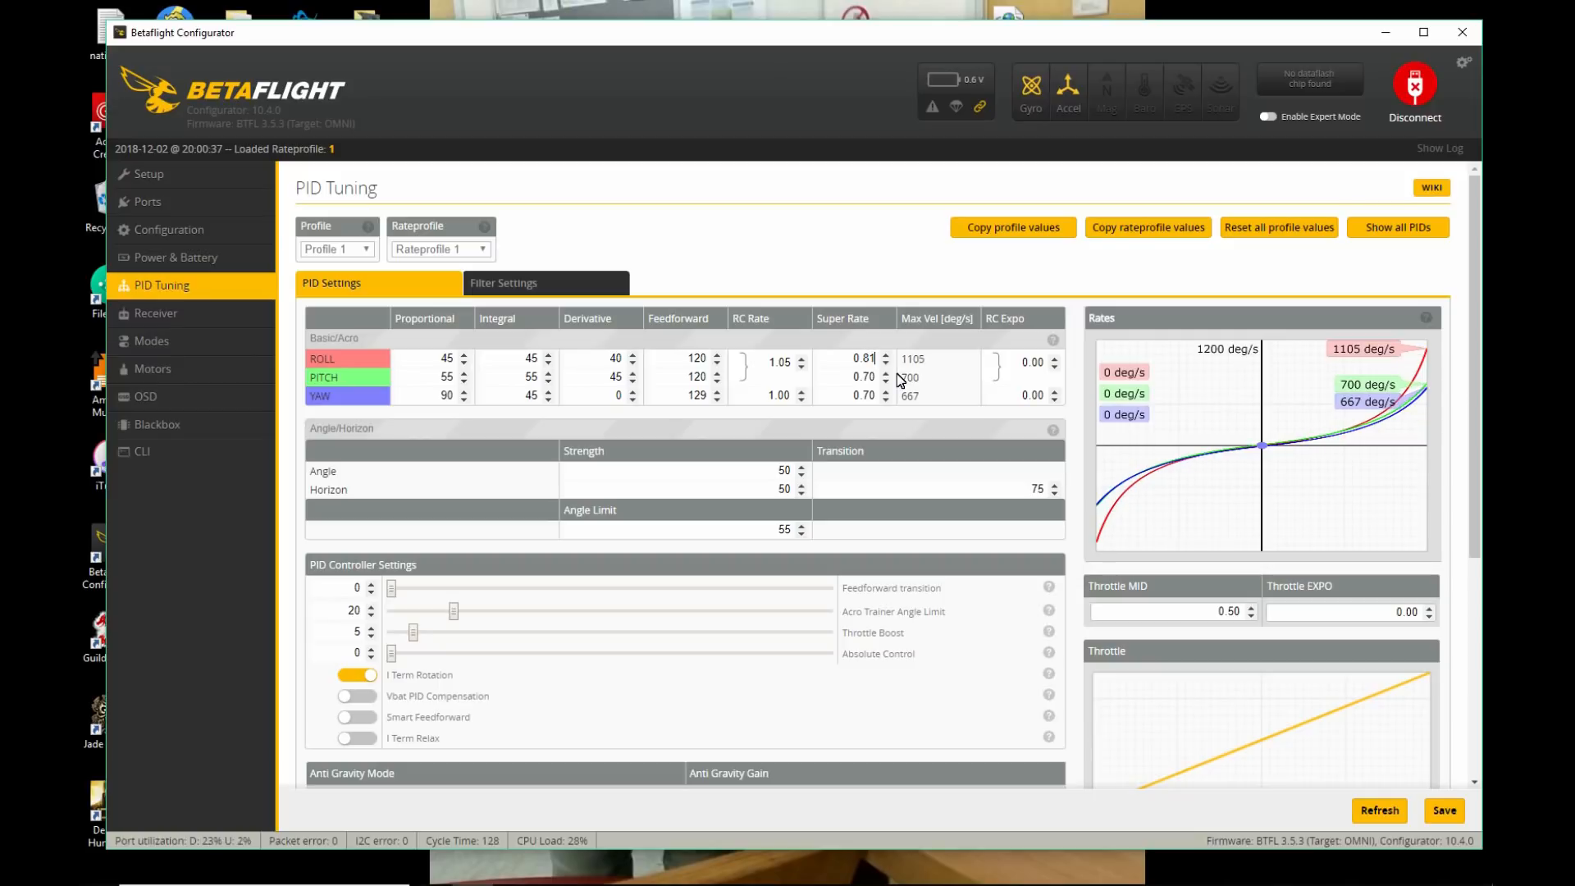
key("Tab")
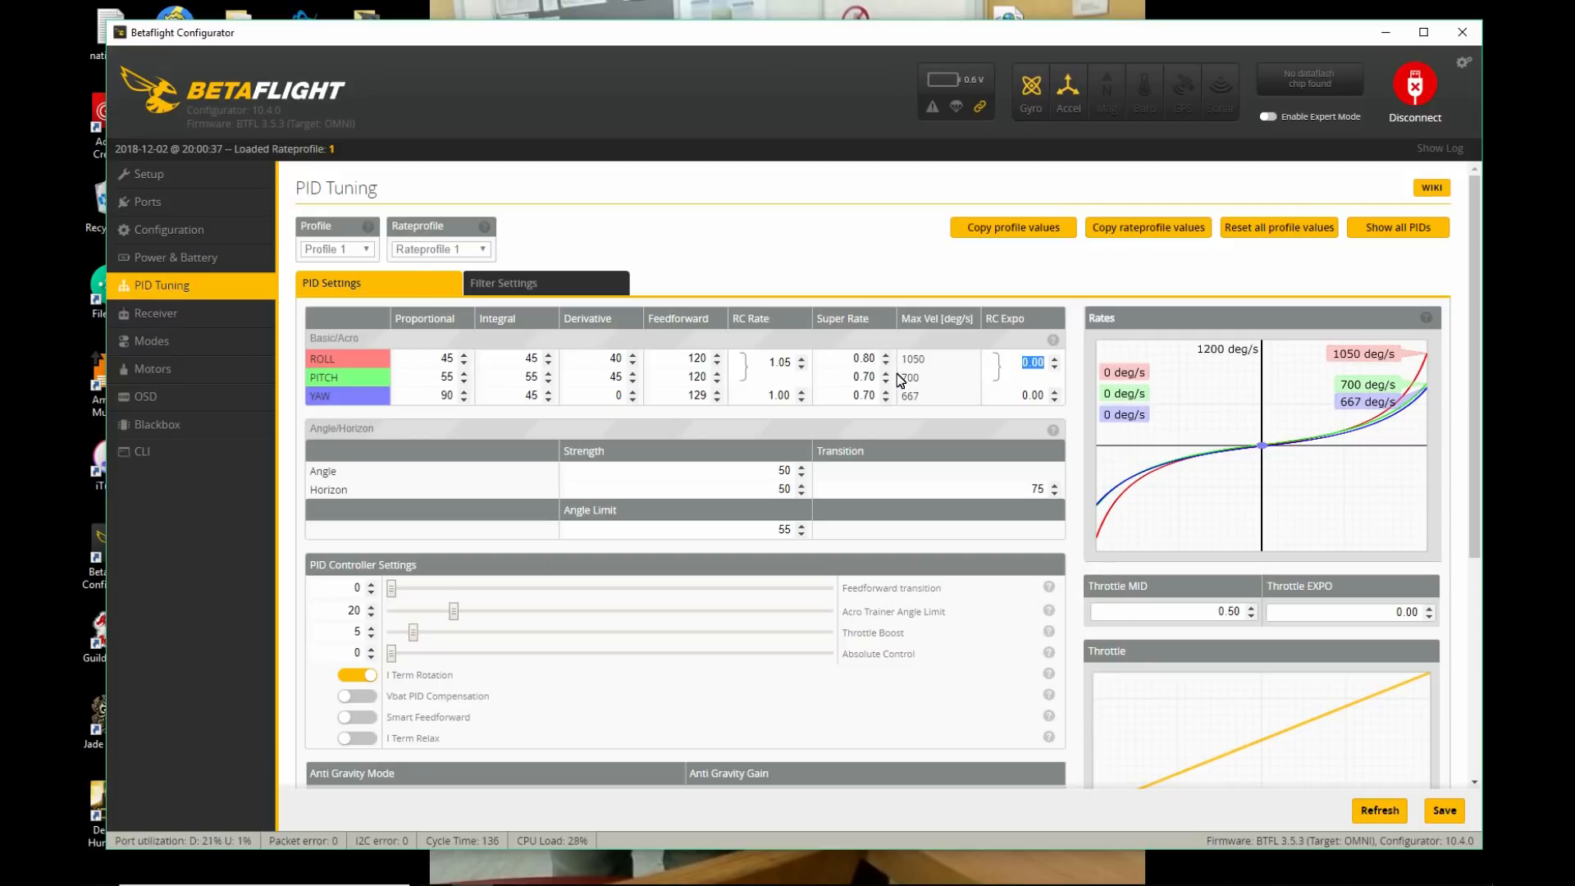
left_click(874, 376)
key("BackSpace")
key("BackSpace")
key("BackSpace")
type(".")
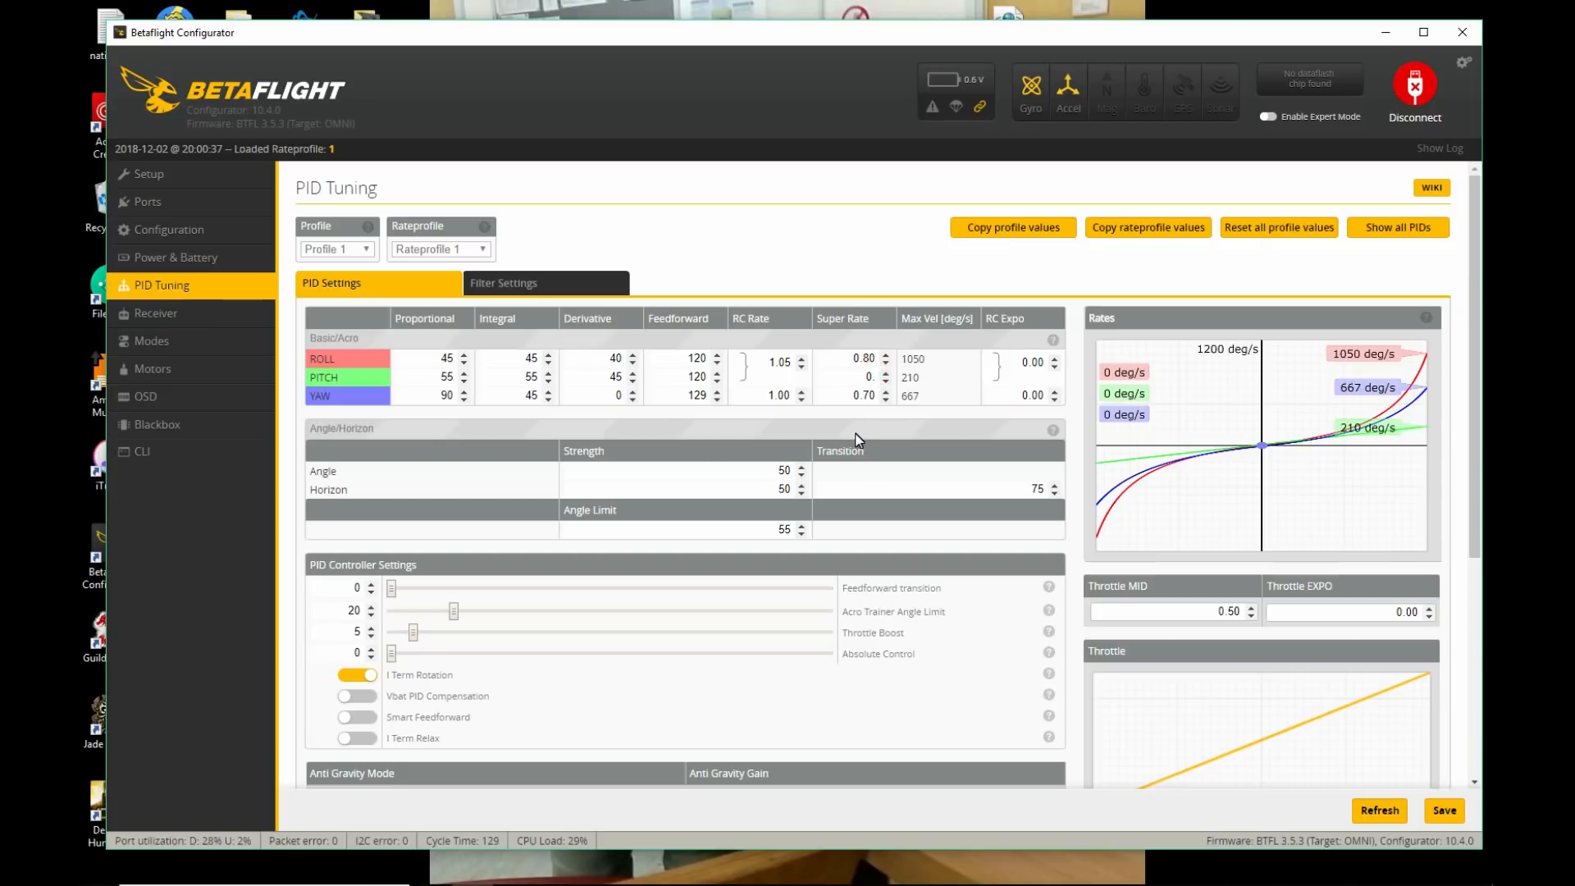
type("80")
Set the yaw super rate to 0.80 and the RC expo to 0.20 for roll/pitch and yaw.
left_click(877, 398)
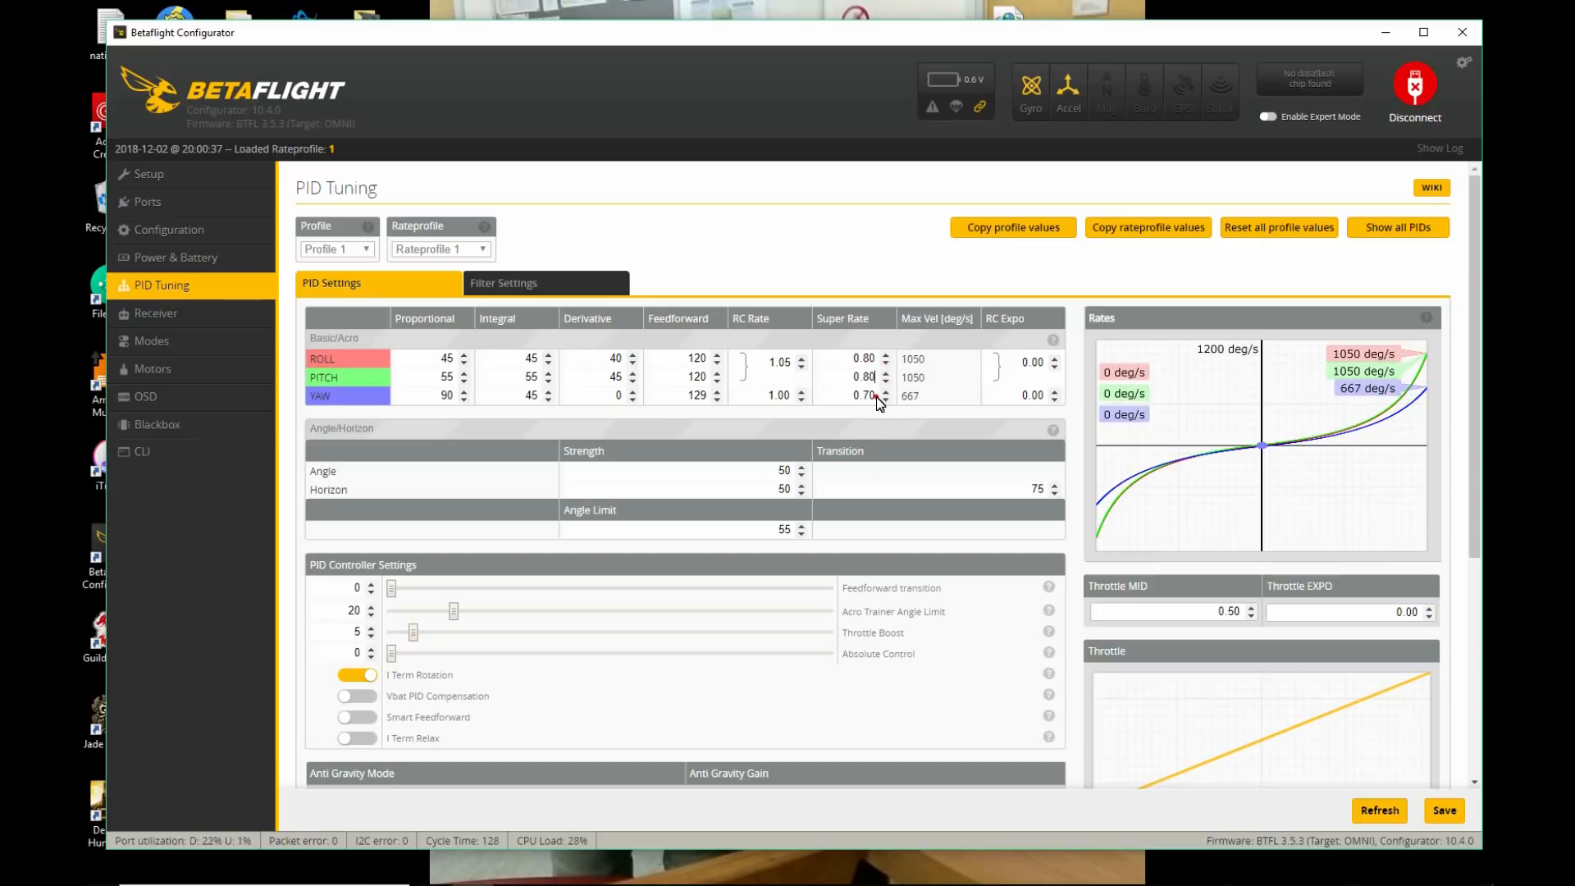
key("BackSpace")
key("BackSpace")
type("80")
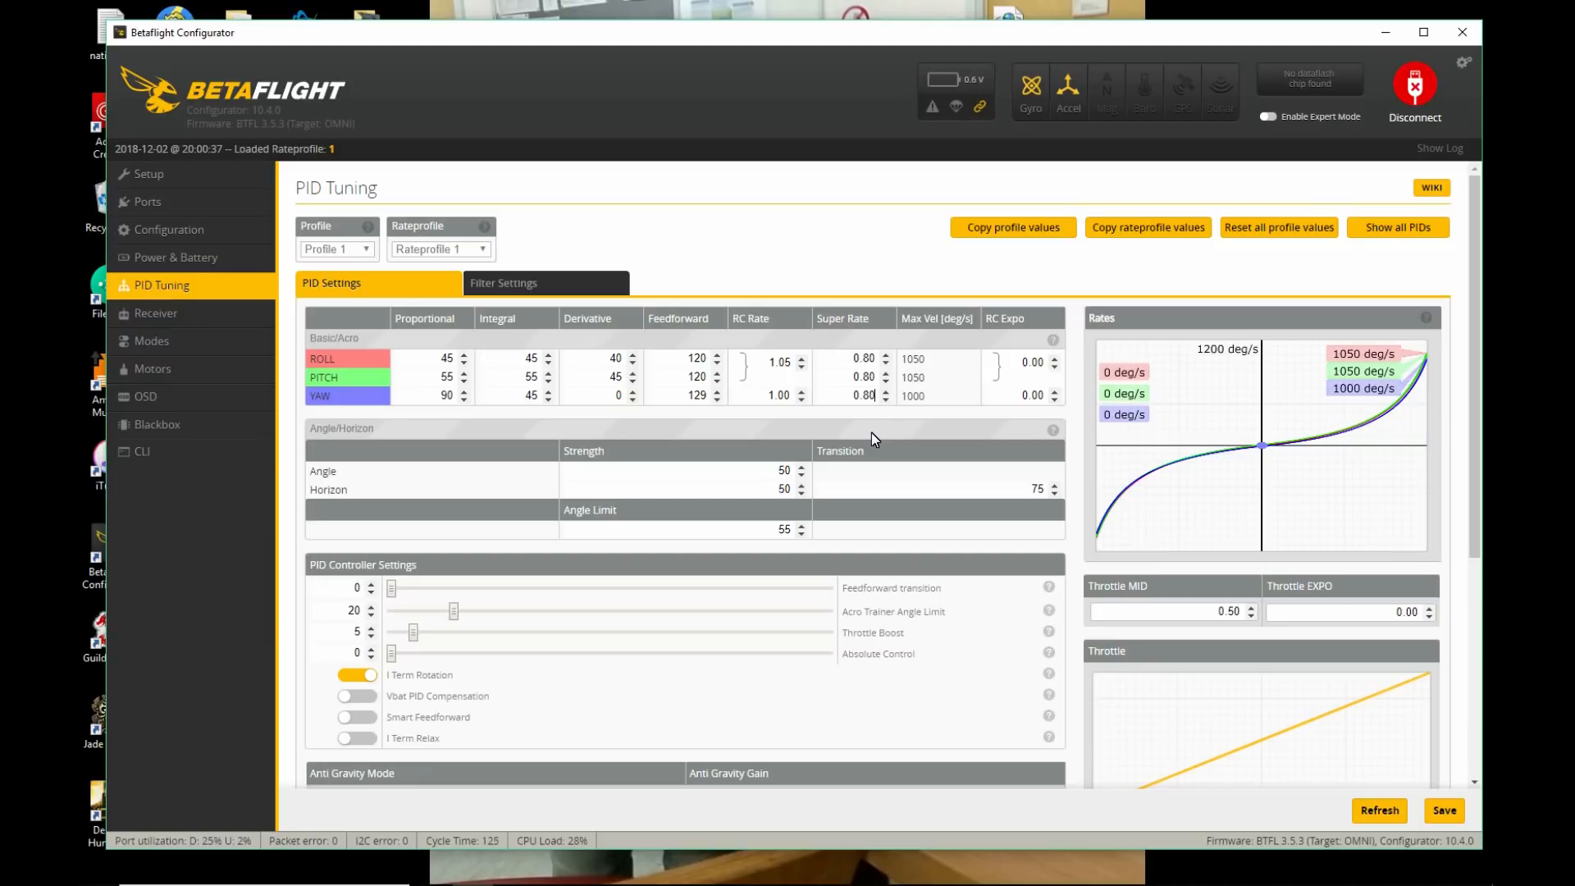
left_click_drag(1030, 363, 1055, 404)
type("2020")
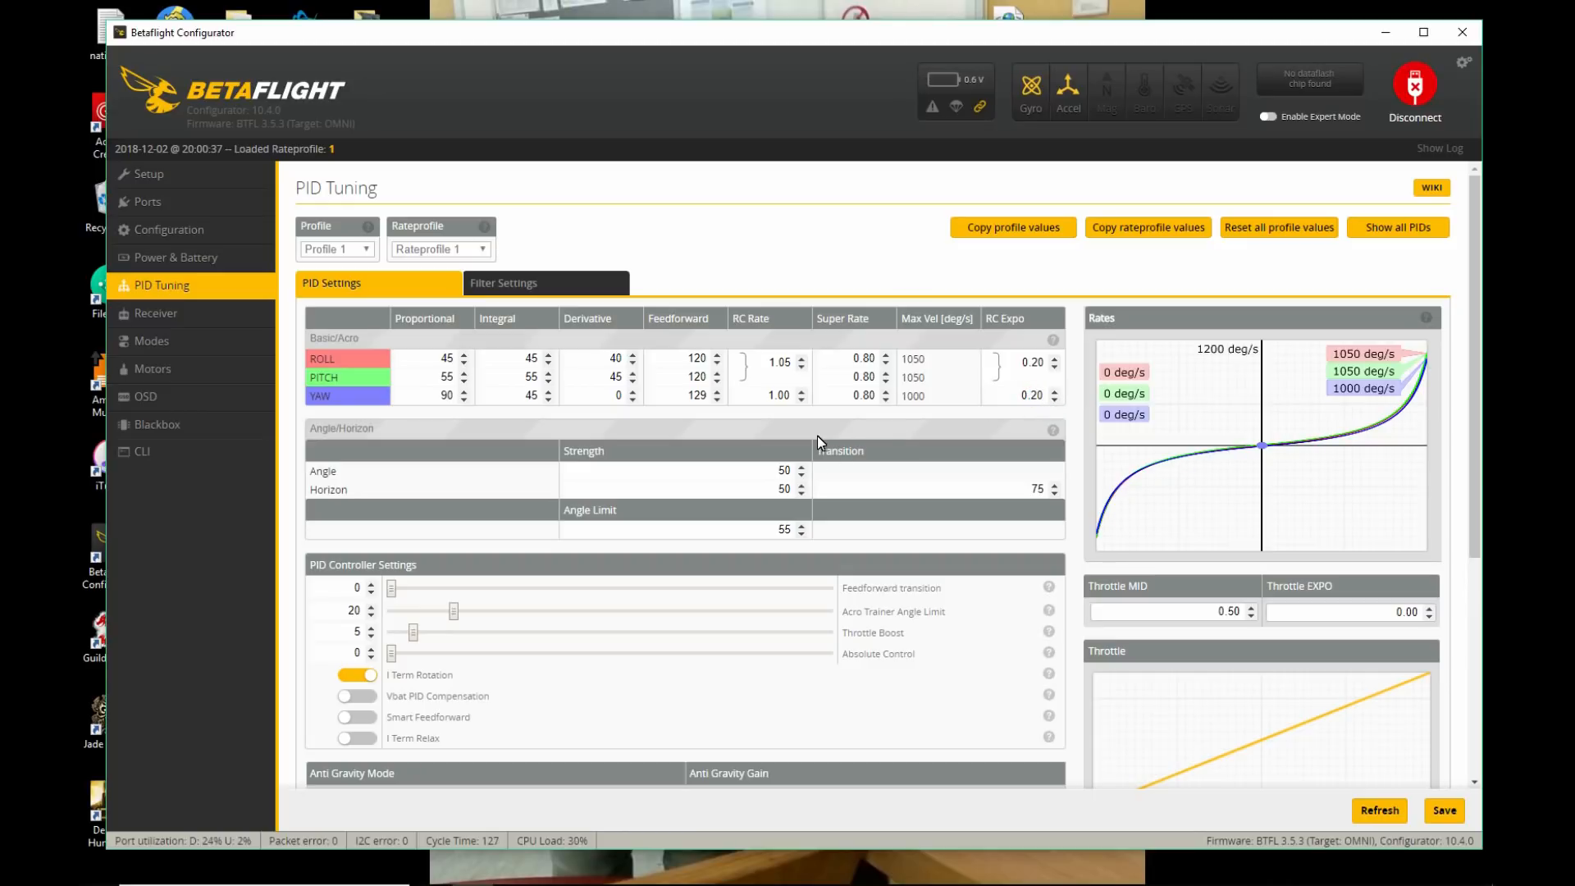
Set Throttle Boost to 6, enable Vbat PID Compensation and save the PID tuning.
left_click(766, 471)
scroll(572, 496, "down", 1)
left_click_drag(412, 554, 420, 551)
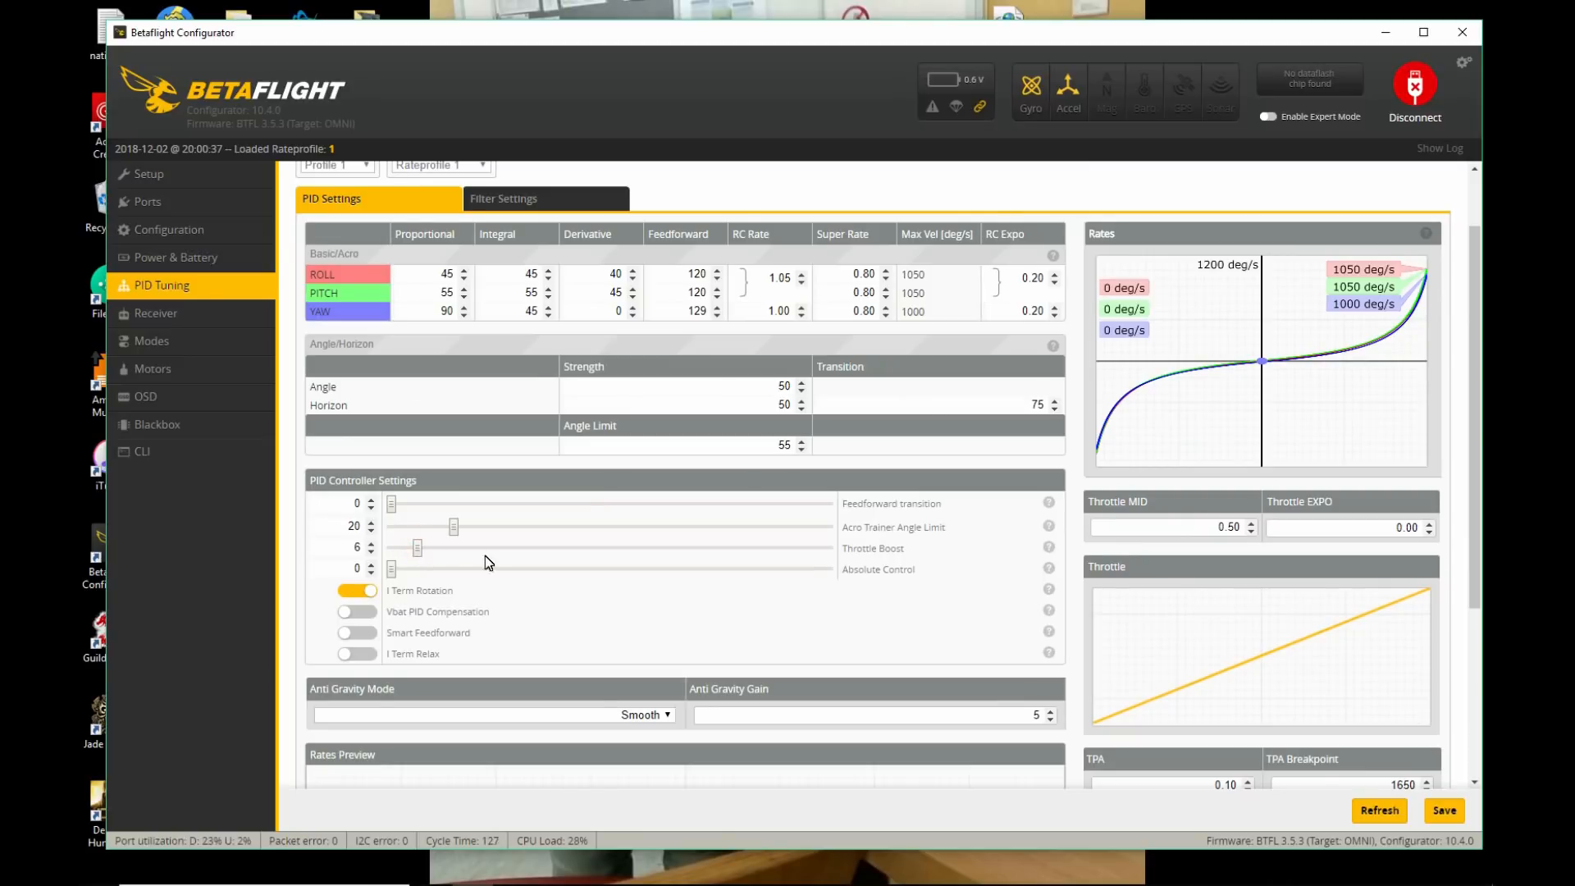
scroll(482, 574, "down", 1)
left_click(366, 526)
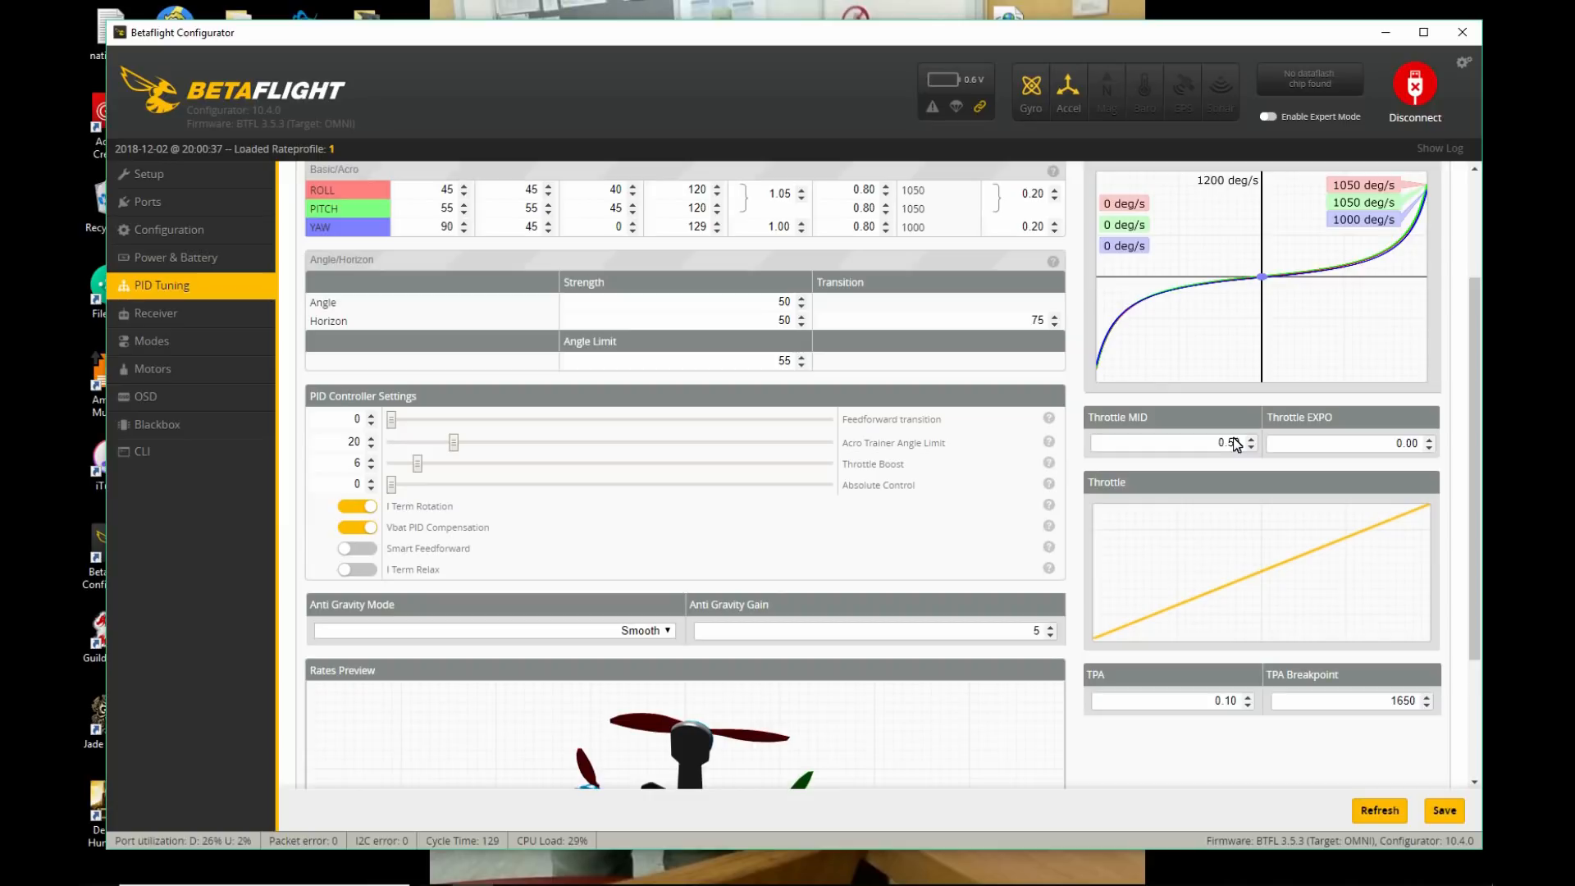
left_click(1445, 811)
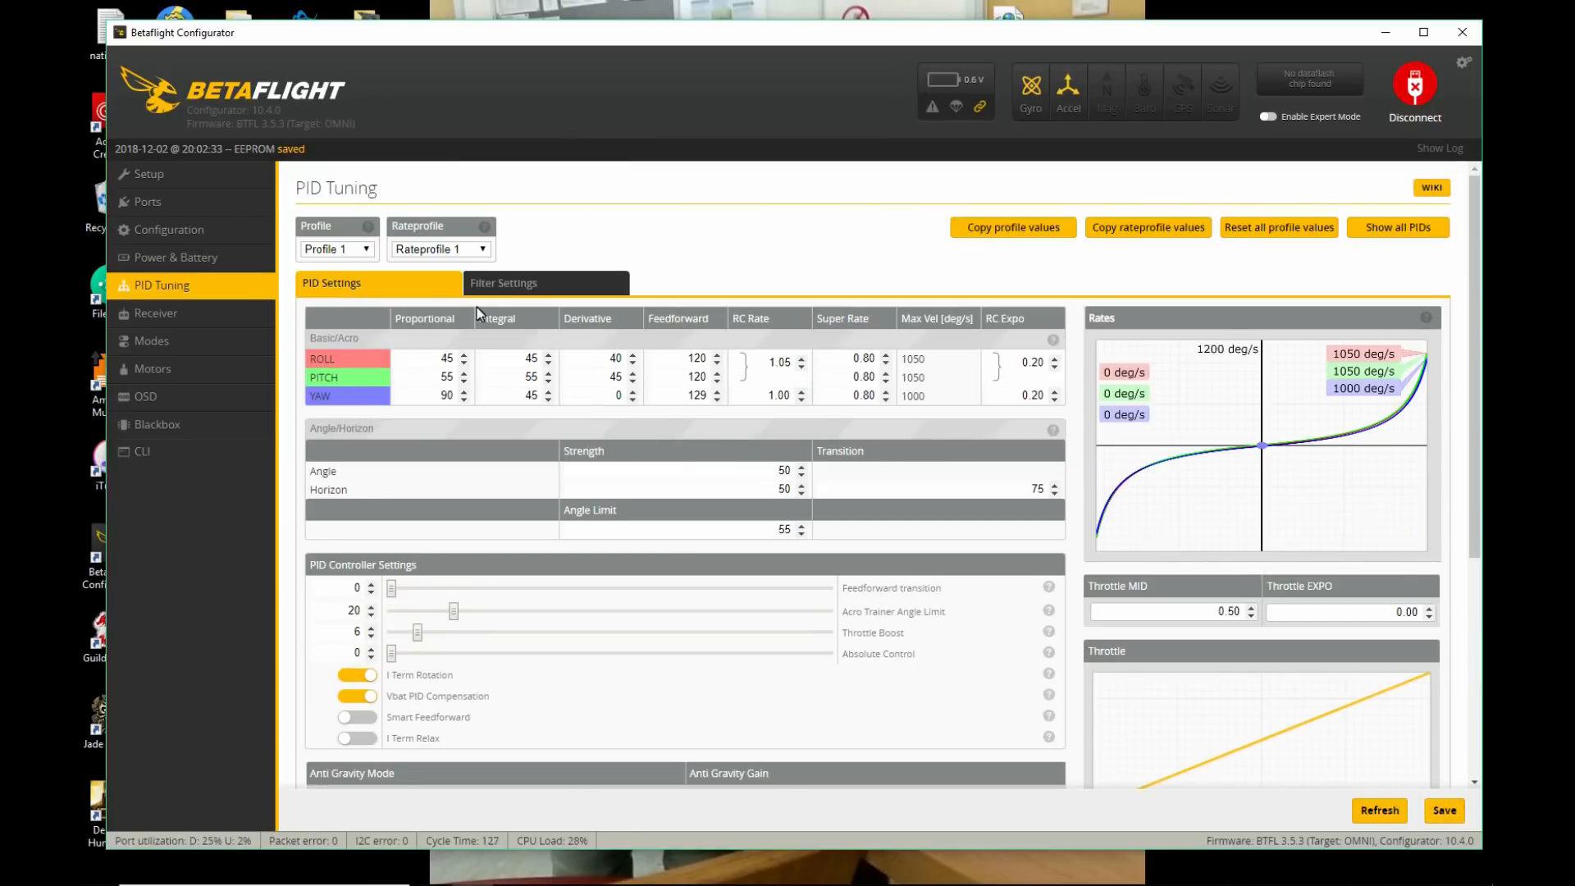
Switch to Rateprofile 2 and set its shared roll and pitch RC rate to 0.00.
left_click(465, 248)
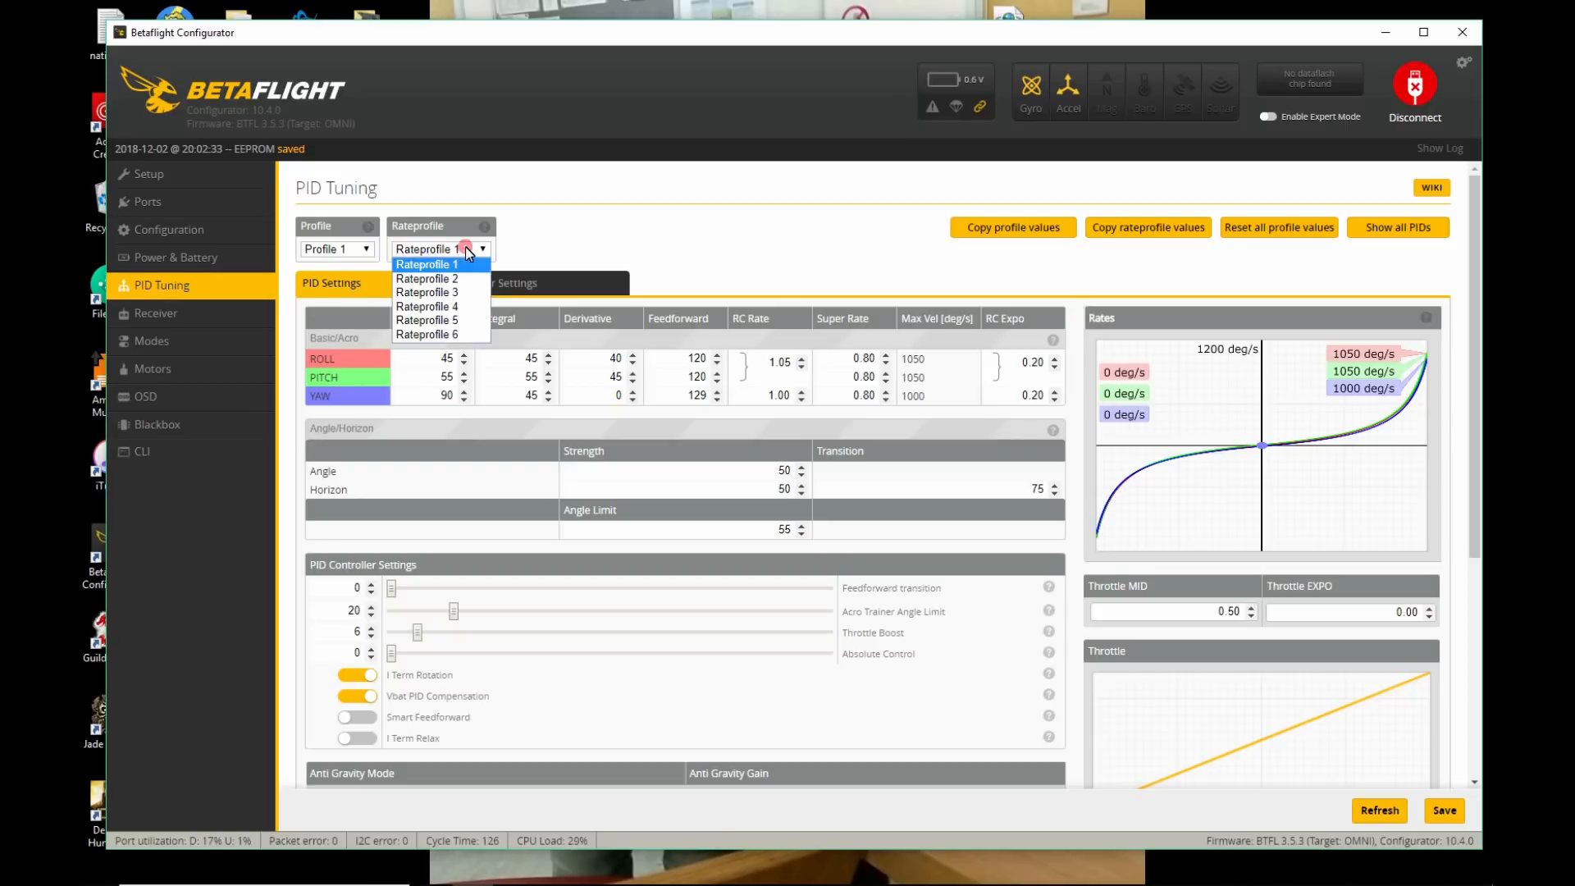
left_click(449, 272)
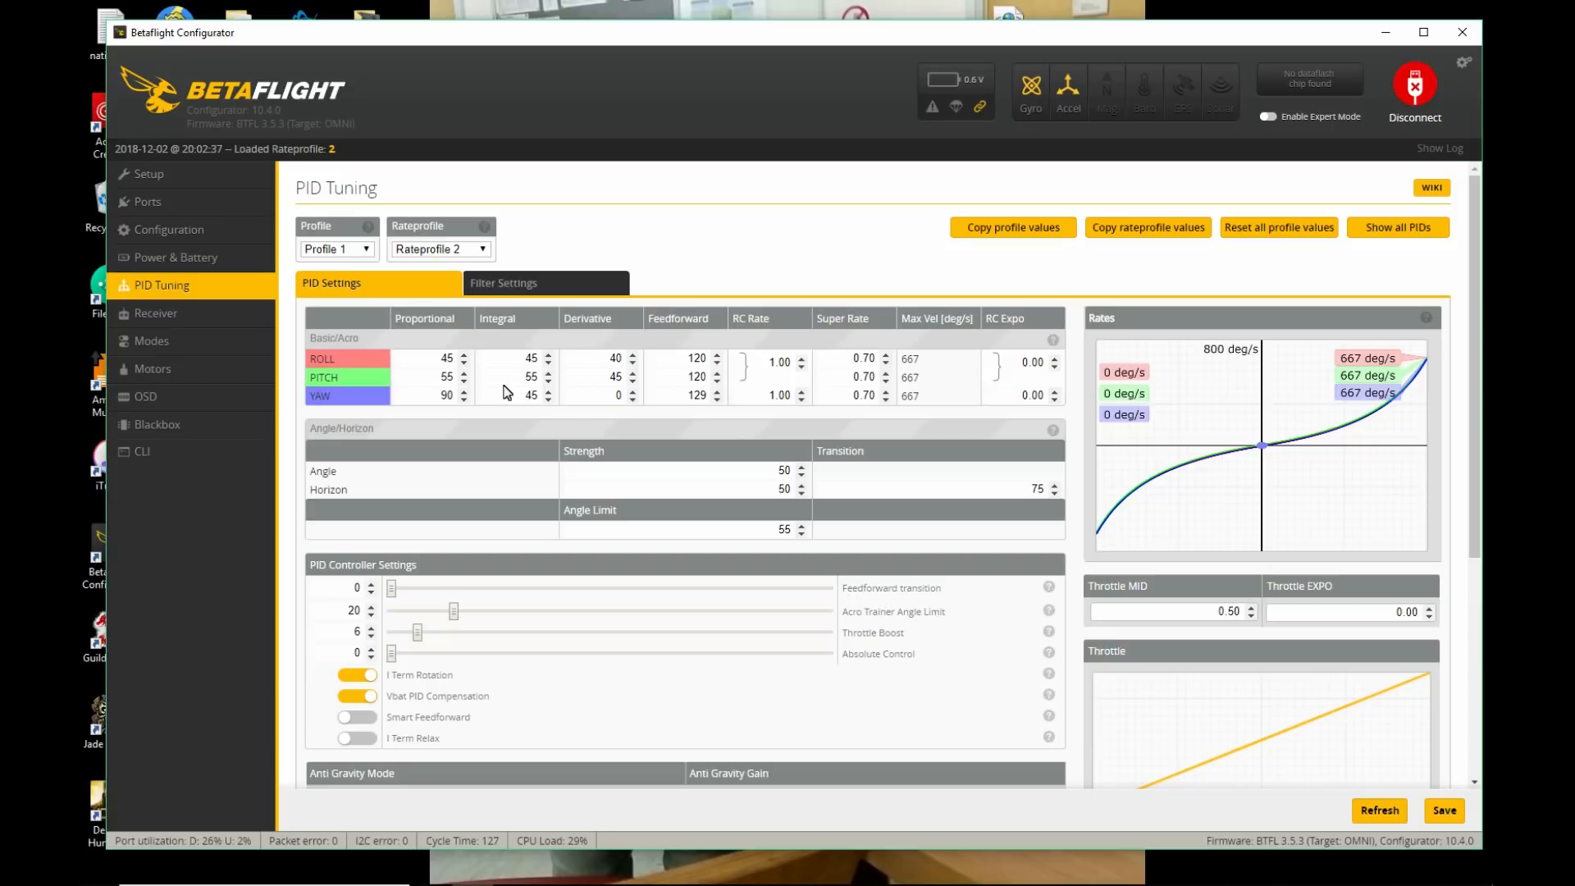
double_click(771, 363)
type("9")
key("BackSpace")
type("0")
double_click(760, 401)
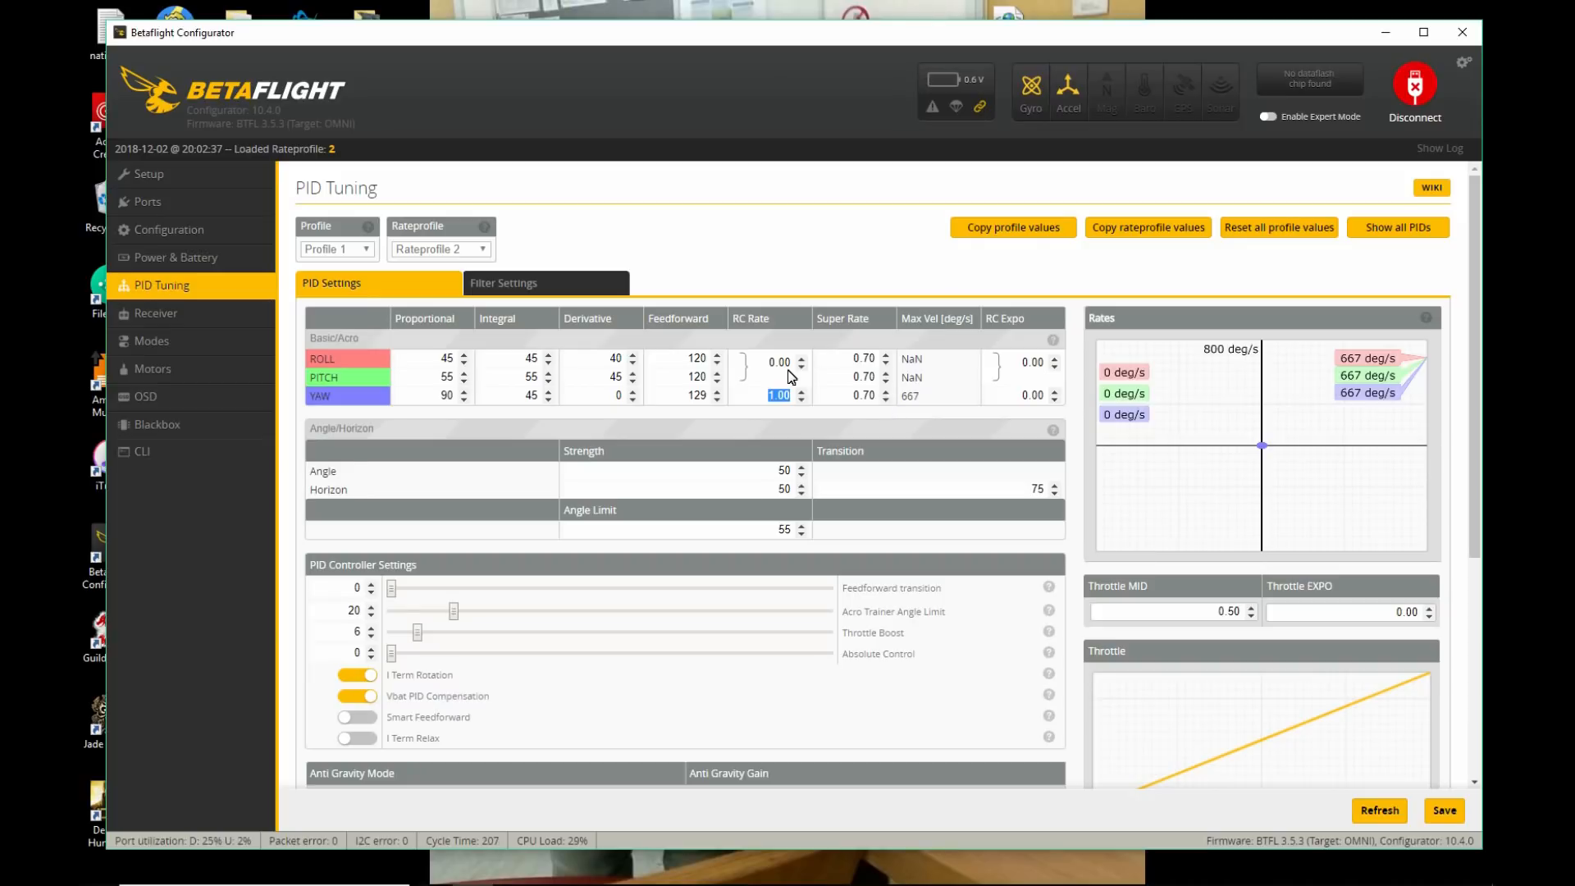
Set the super rates for roll, pitch and yaw to 0.00 and the yaw RC rate to 2.07.
double_click(844, 360)
type("0")
key("Tab")
type("0")
double_click(777, 396)
type("2.07")
double_click(843, 395)
type("0")
Set Rateprofile 2's RC expo to 0.20 for roll/pitch and for yaw.
left_click(932, 427)
left_click(1039, 363)
type(".2")
left_click(1019, 418)
key("BackSpace")
type("2")
Set the Angle strength to 105 and the Horizon strength to 55, and save the PID tuning.
double_click(711, 472)
type("105")
key("Tab")
type("55")
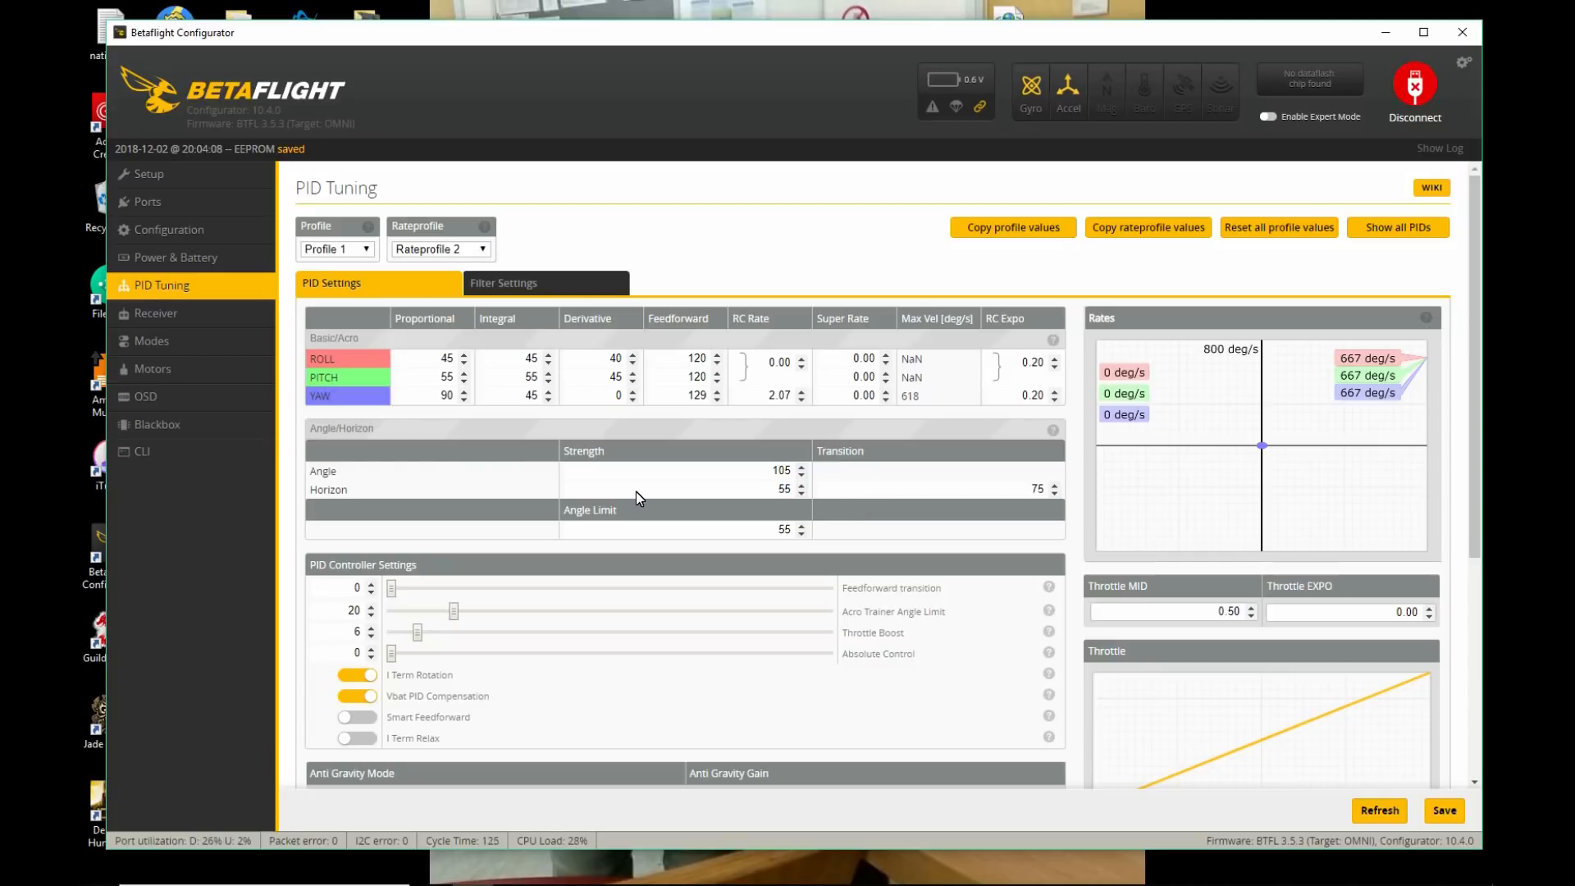
Check the gyro and D-term filter settings of the PID profile.
left_click(587, 289)
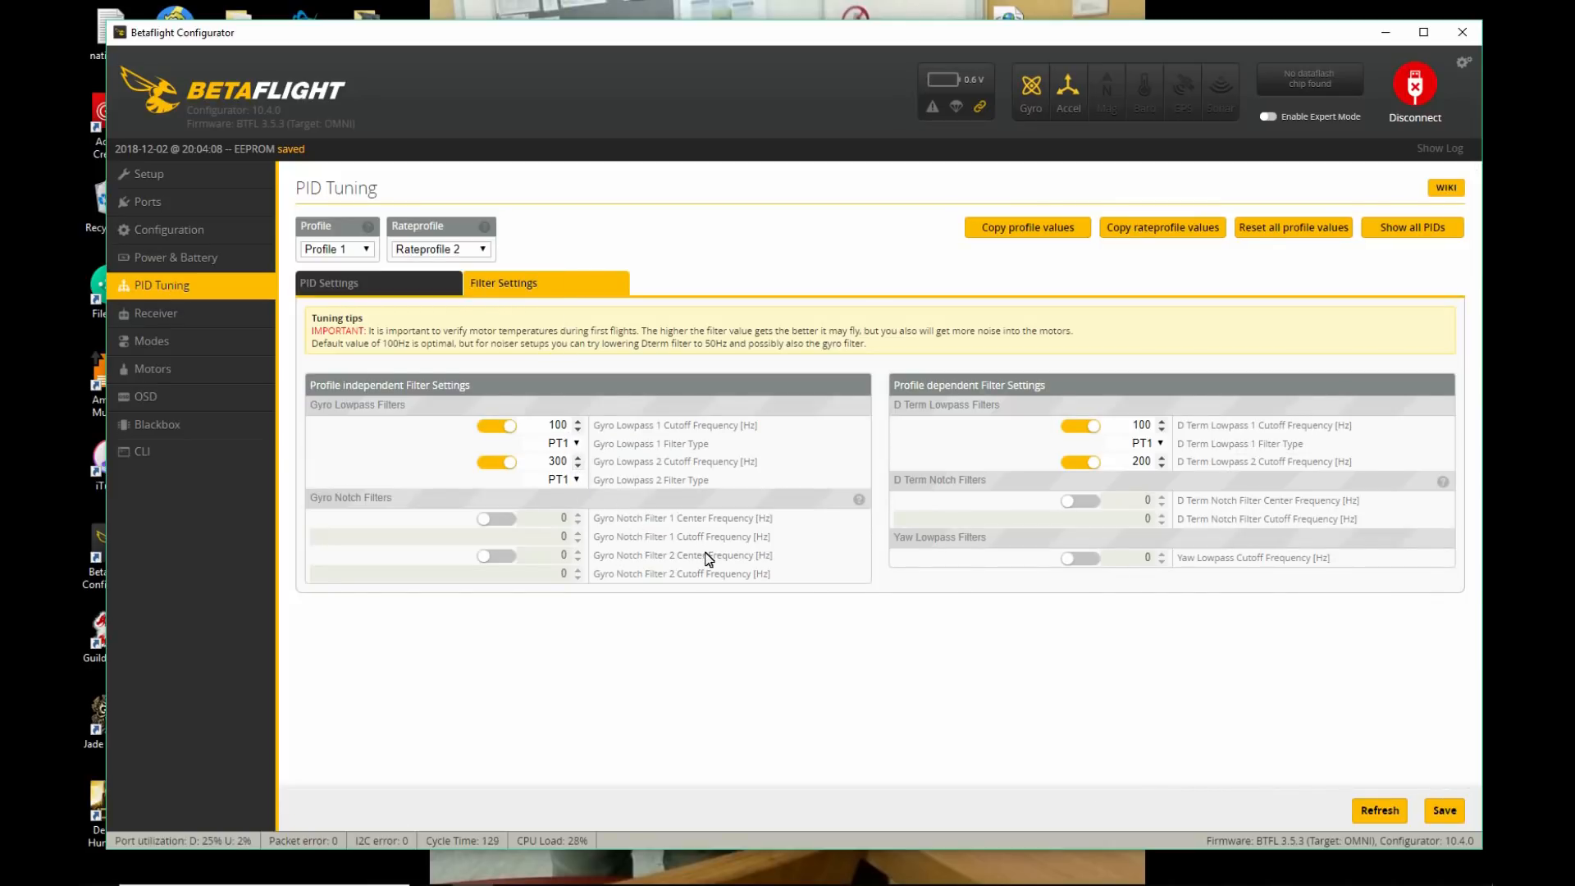
left_click(426, 290)
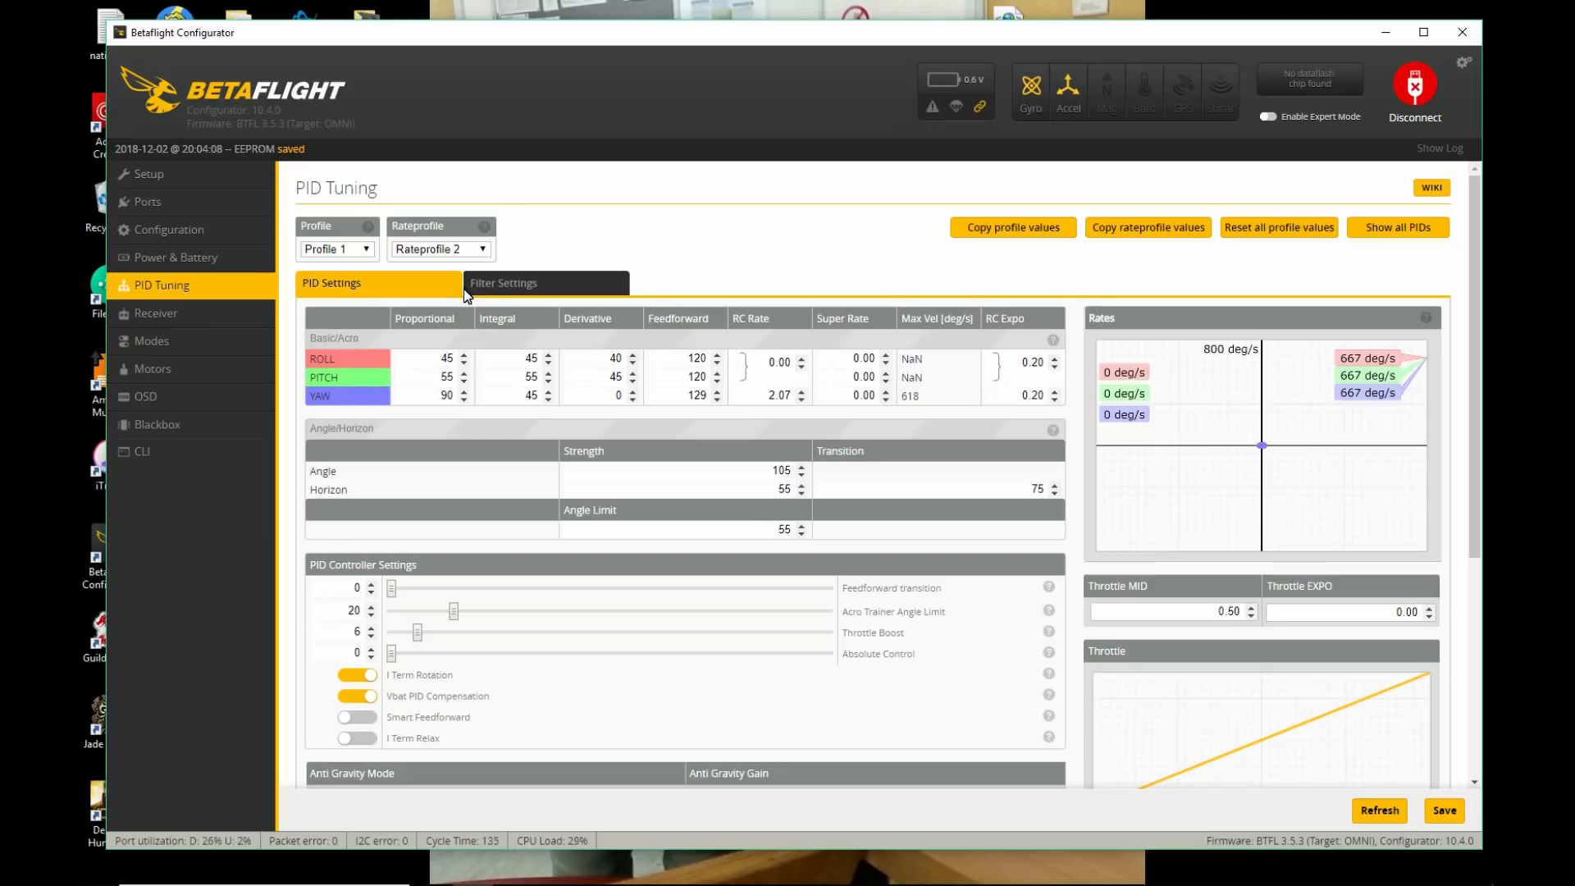
Enable Expert Mode and activate the first in-flight adjustment for channel AUX 2.
left_click(1273, 117)
left_click(219, 400)
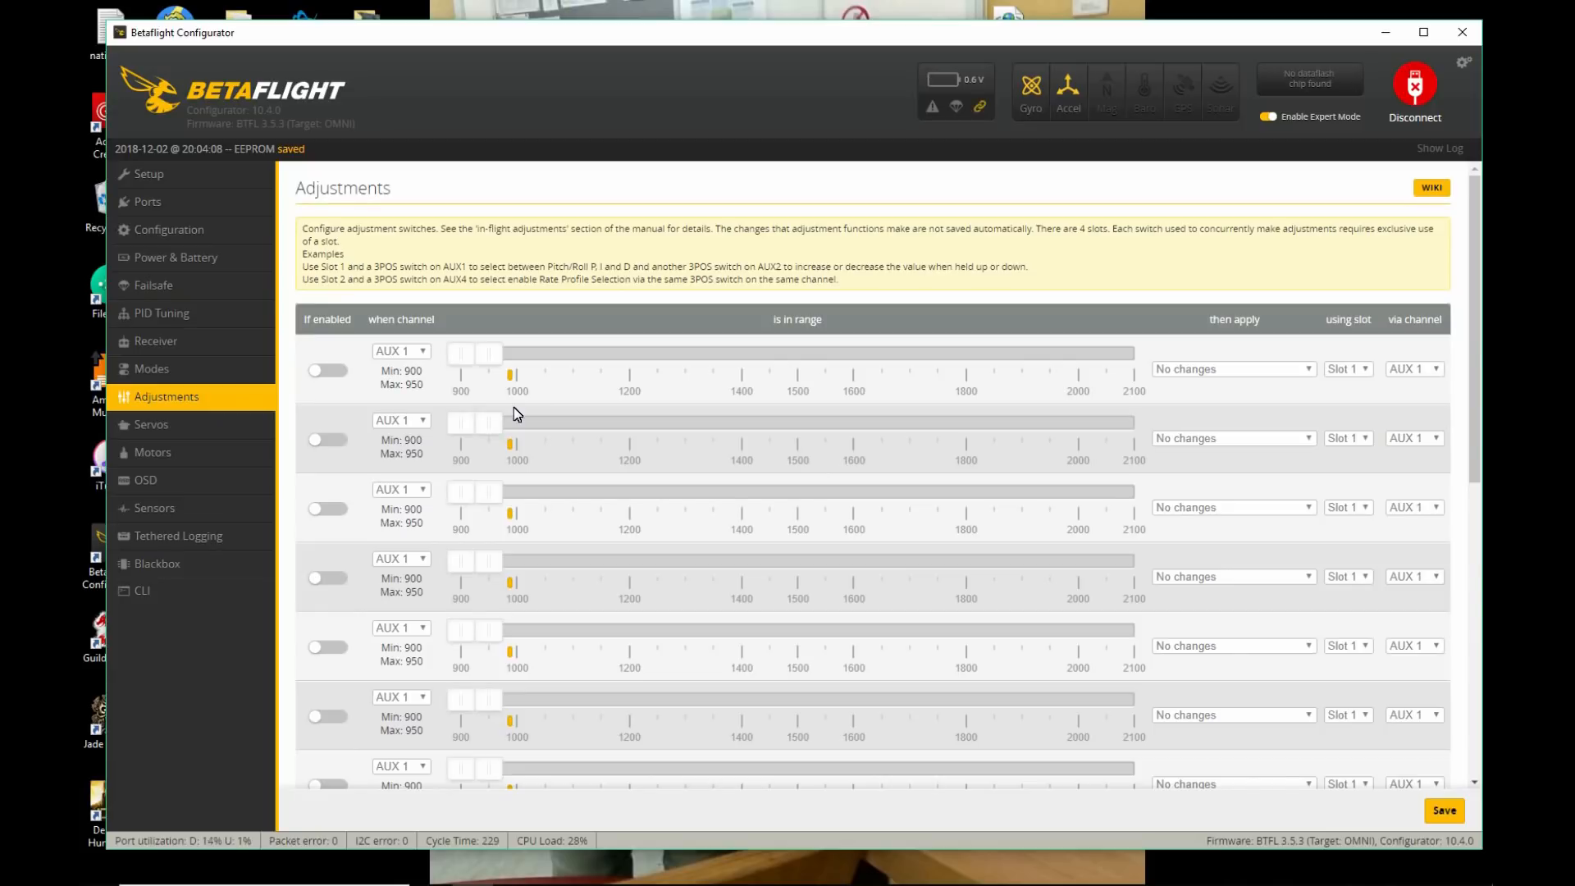
left_click(328, 371)
left_click(421, 351)
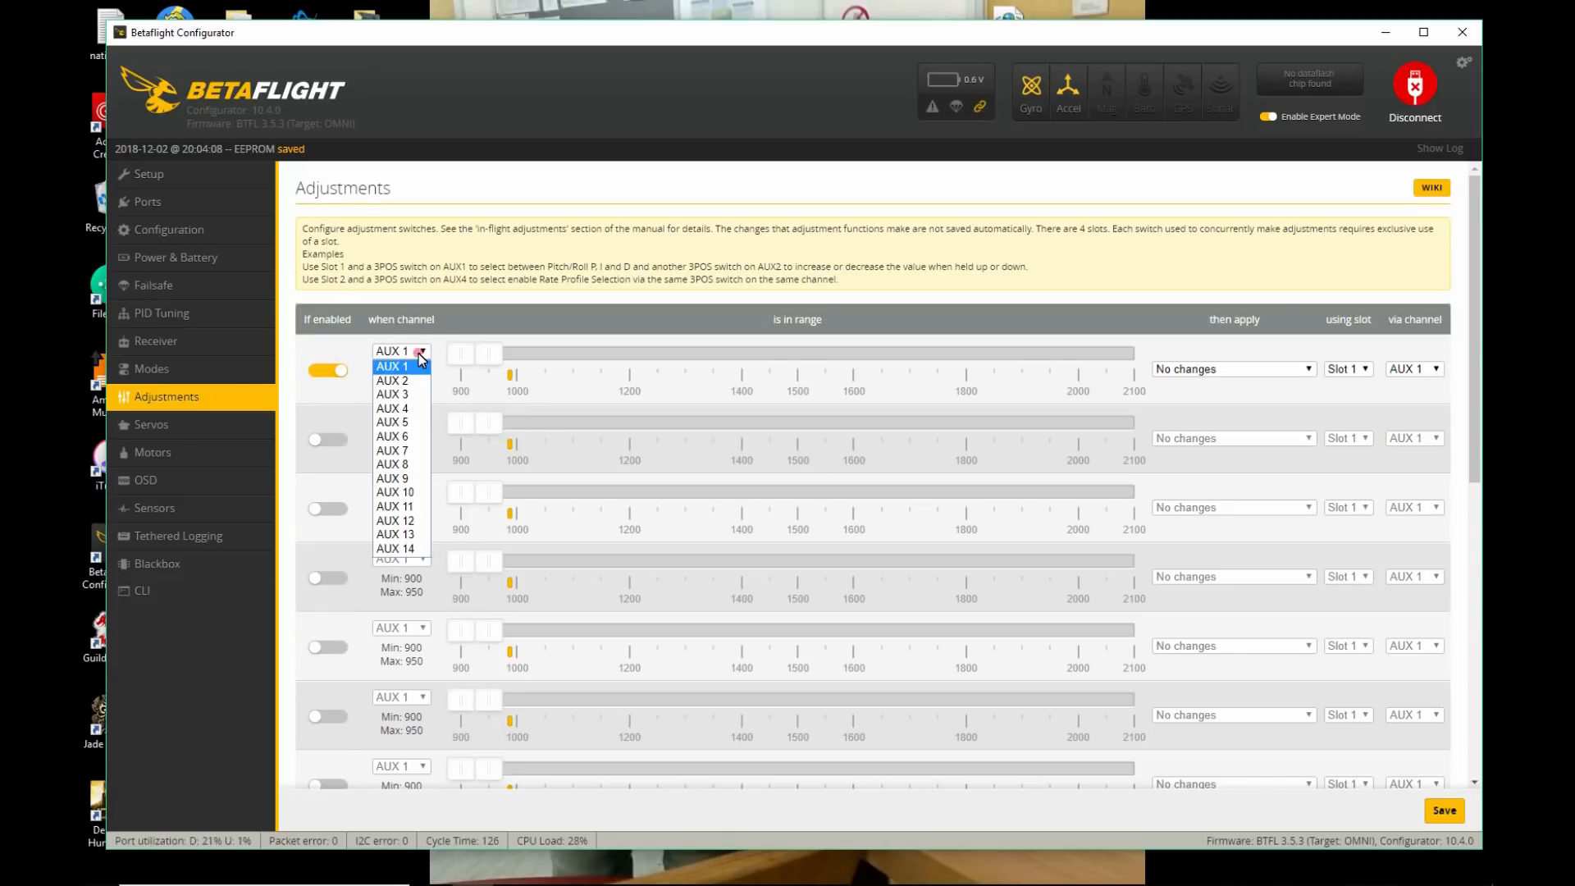
left_click(392, 381)
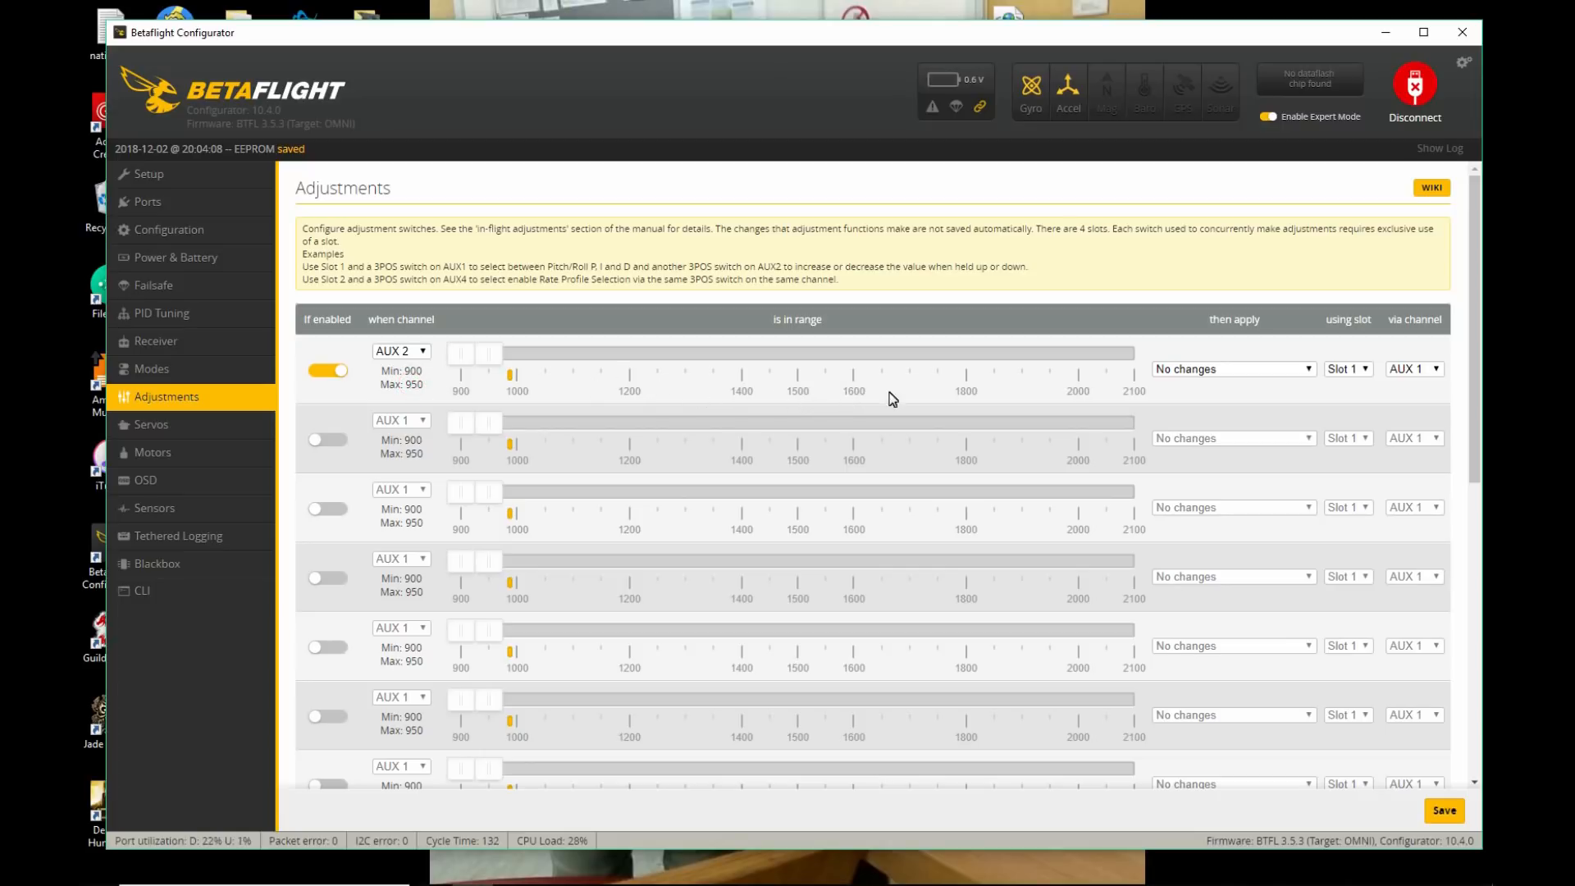
Make the first adjustment apply Rate Profile Selection using Slot 2 via channel AUX 2.
left_click(1224, 370)
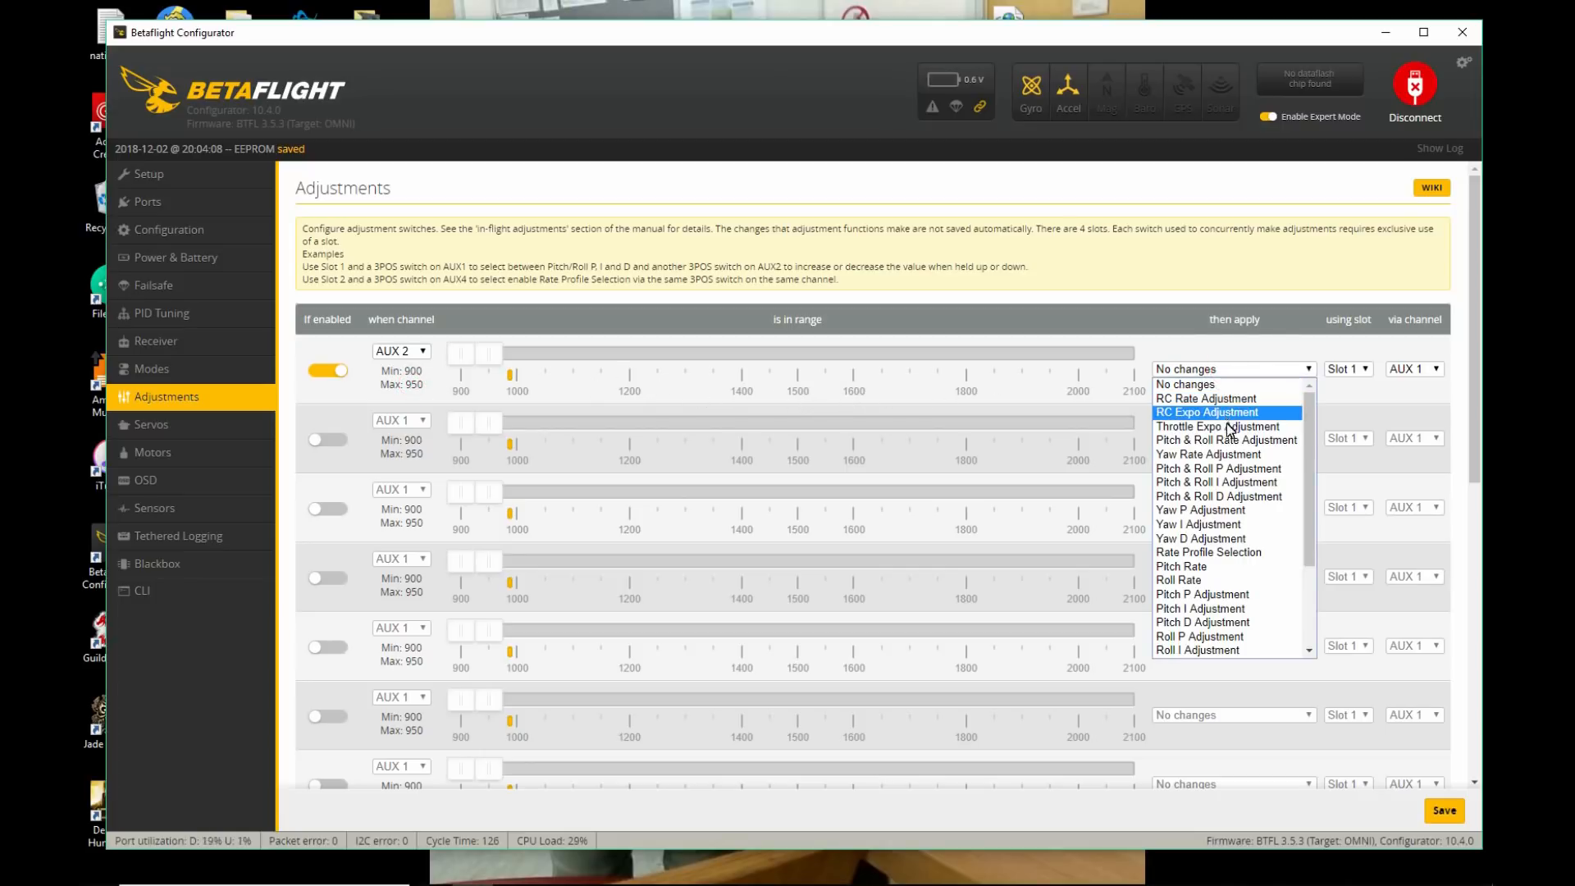
left_click(1250, 555)
left_click(1348, 369)
left_click(1354, 405)
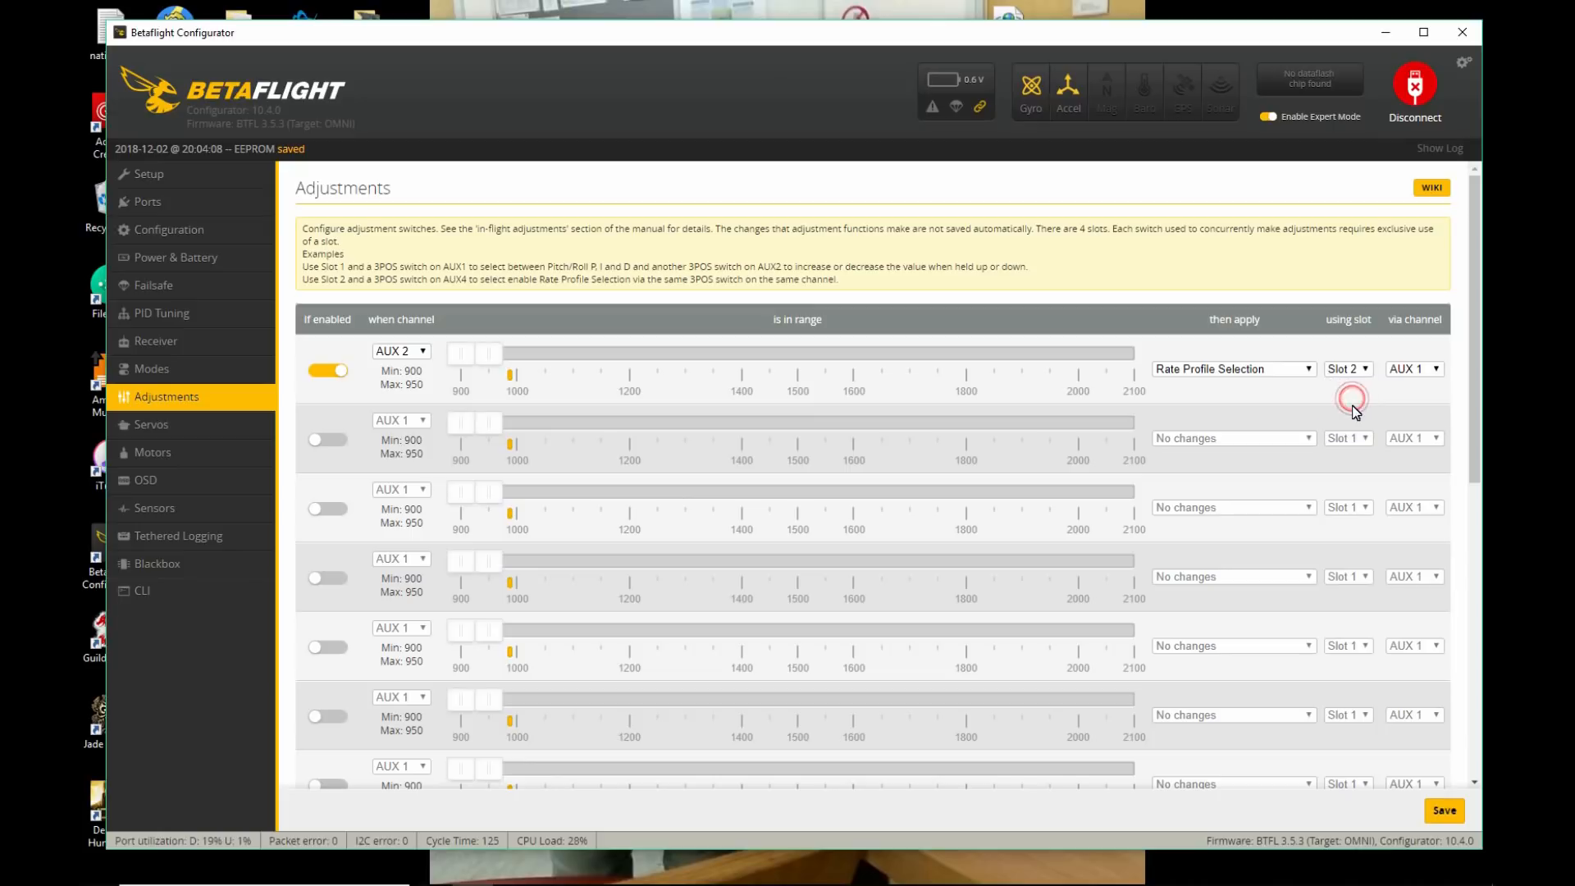
left_click(1422, 371)
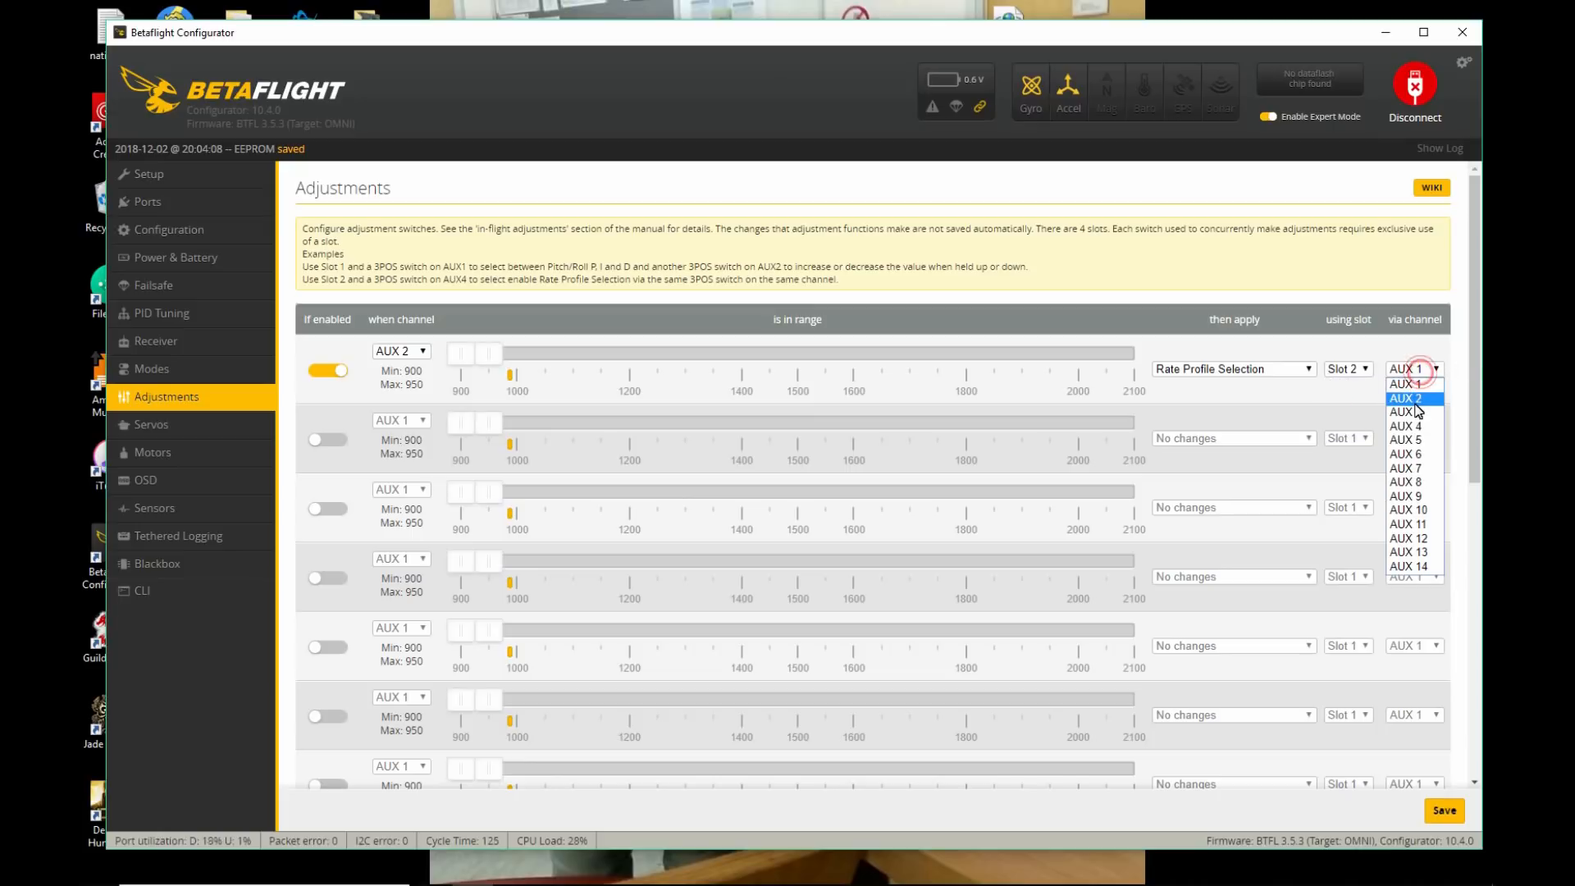
left_click(1413, 401)
Set the first adjustment's active range to 1450–1575 and save the adjustments.
left_click(461, 354)
left_click_drag(501, 355, 856, 353)
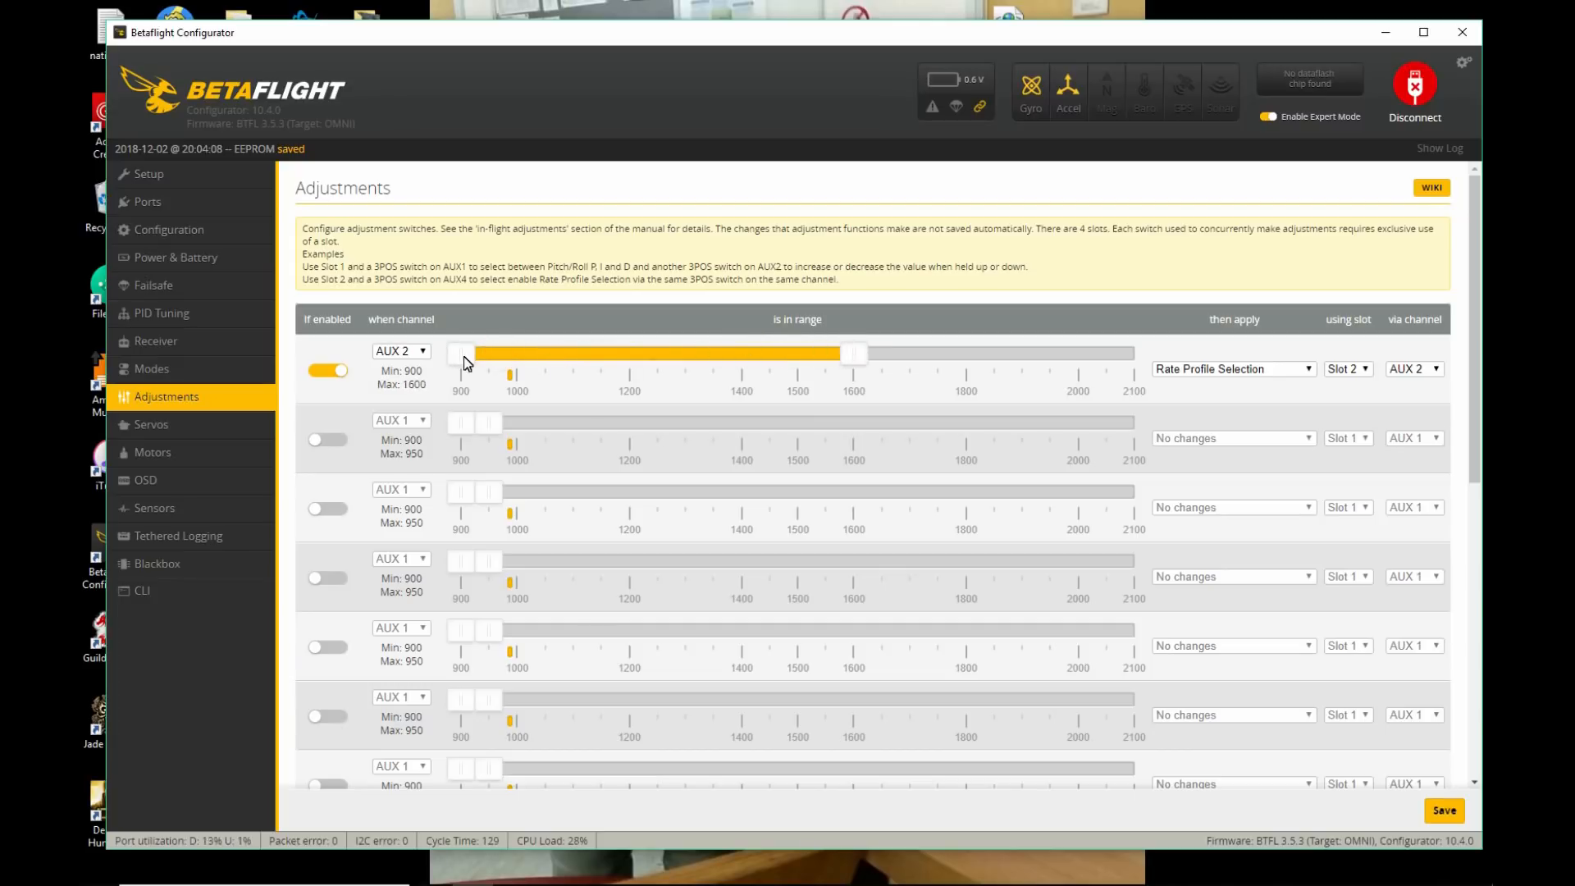
left_click_drag(468, 362, 788, 370)
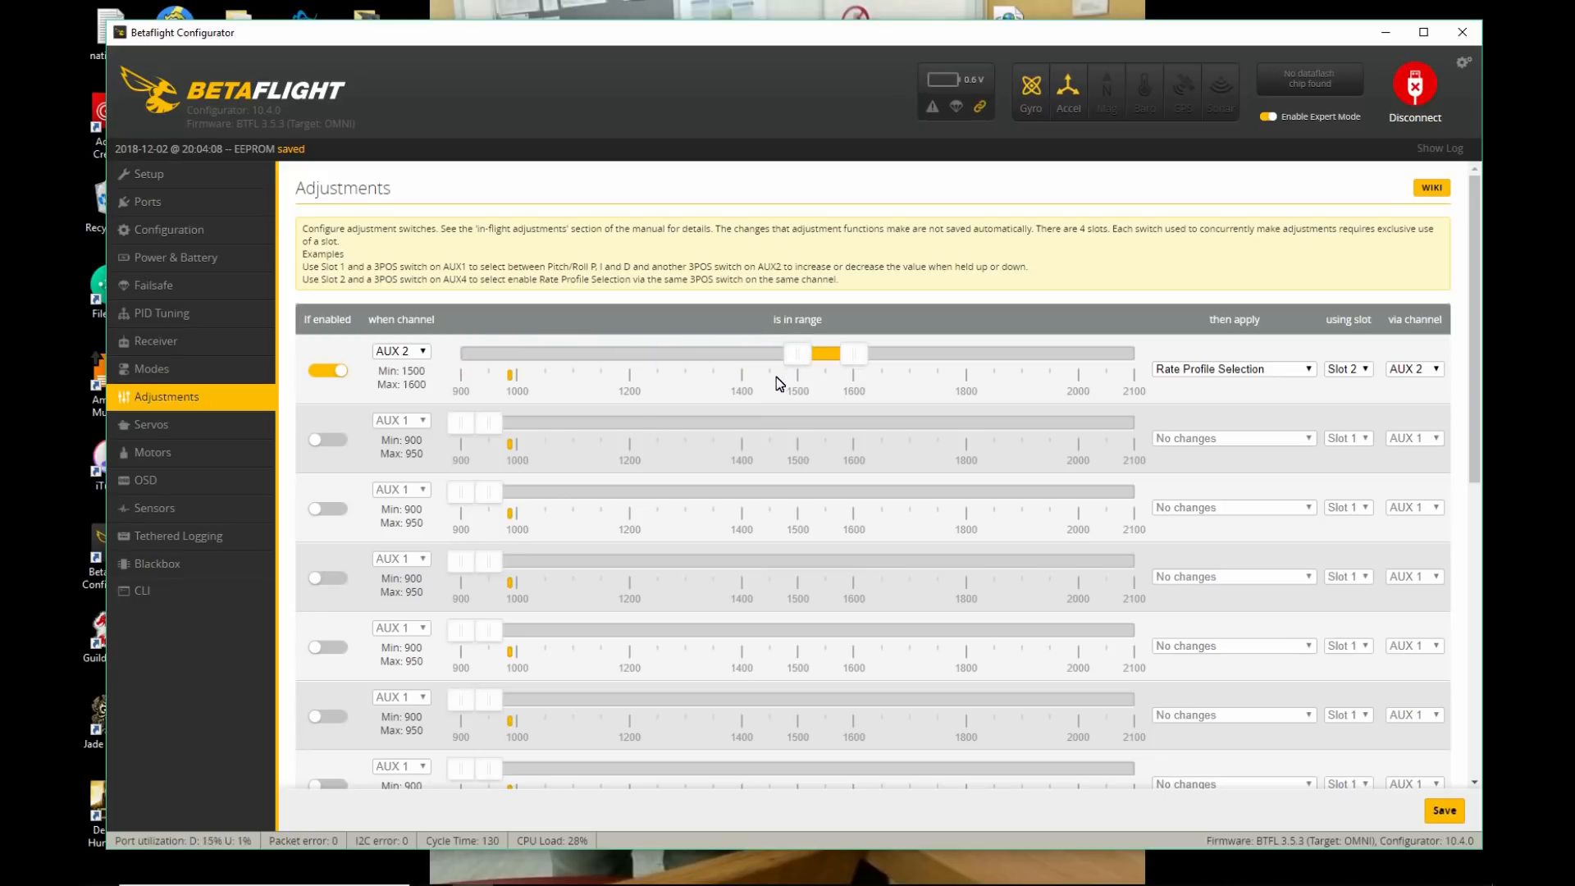
left_click(1444, 812)
left_click_drag(785, 356, 844, 355)
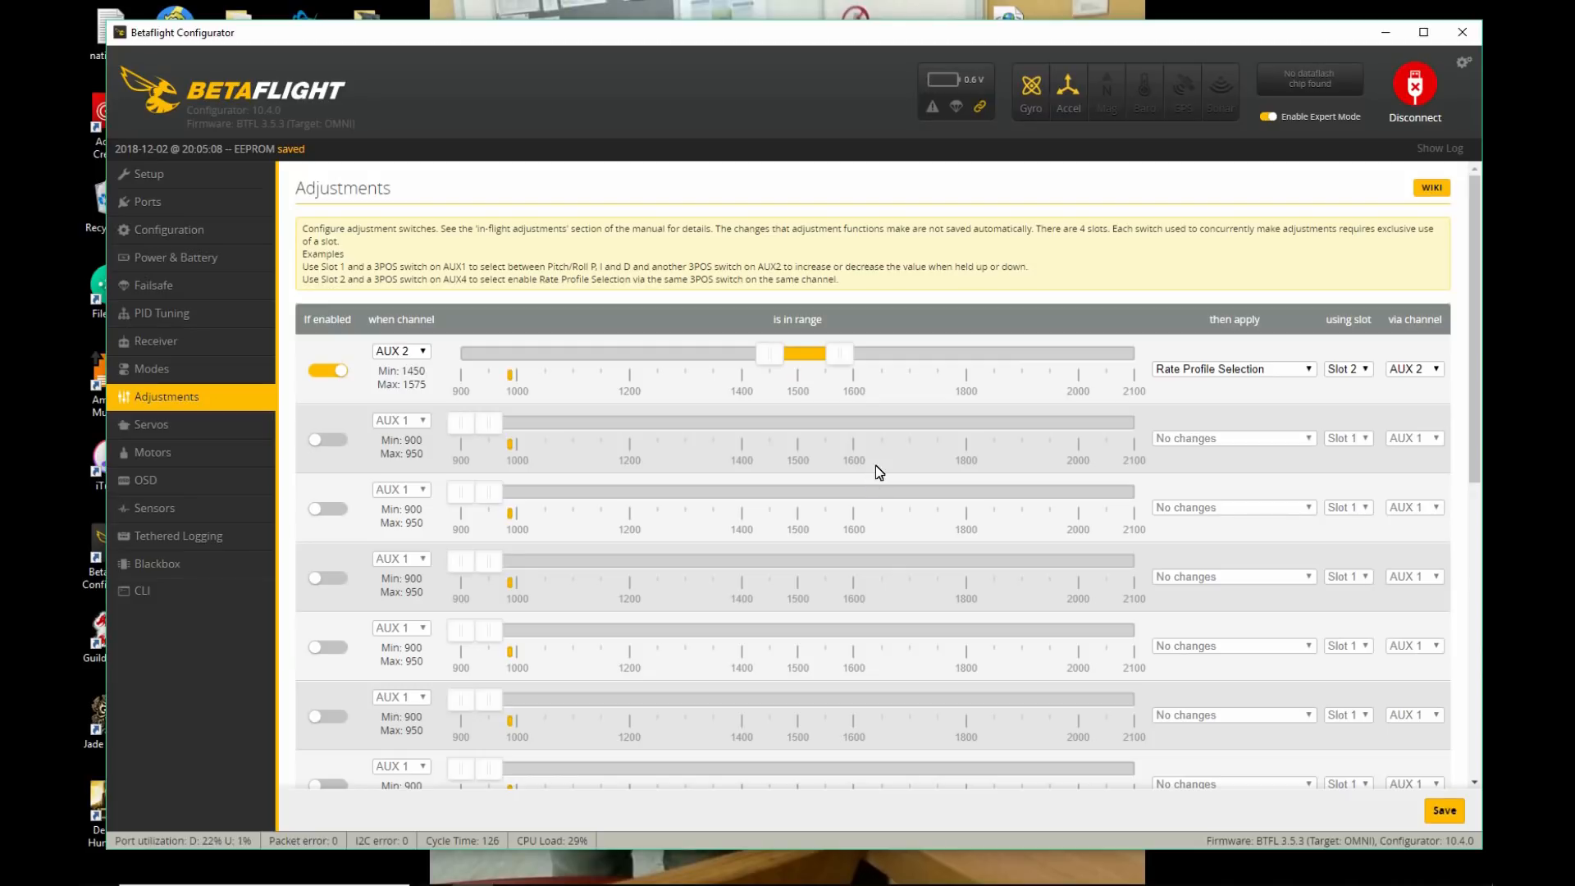
left_click(1457, 809)
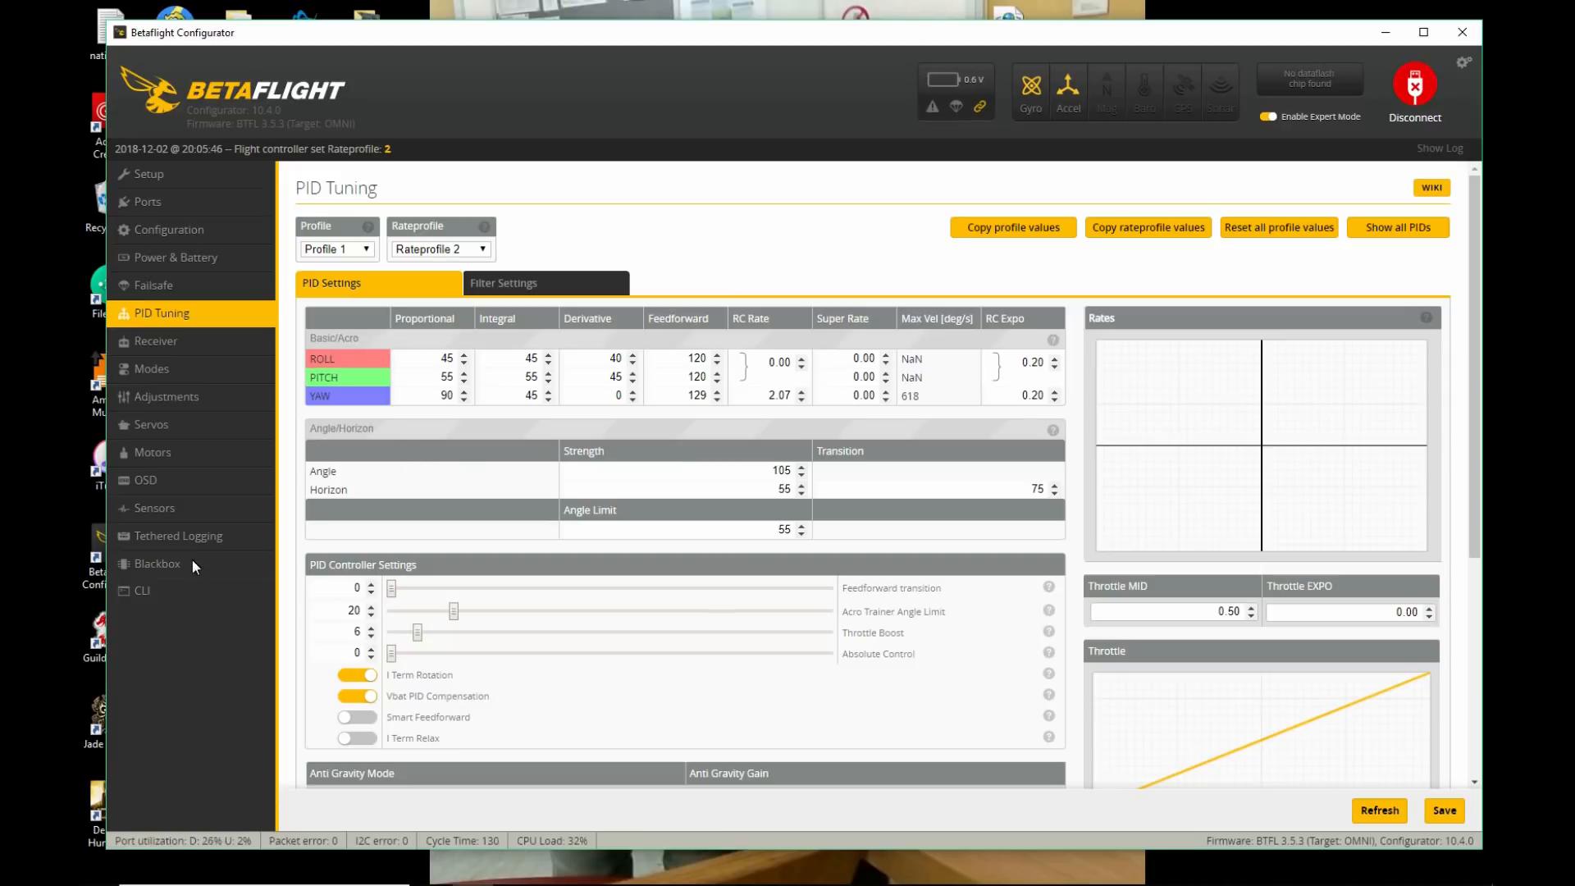
Disconnect and reconnect the flight controller, and review its PID tuning settings.
left_click(165, 590)
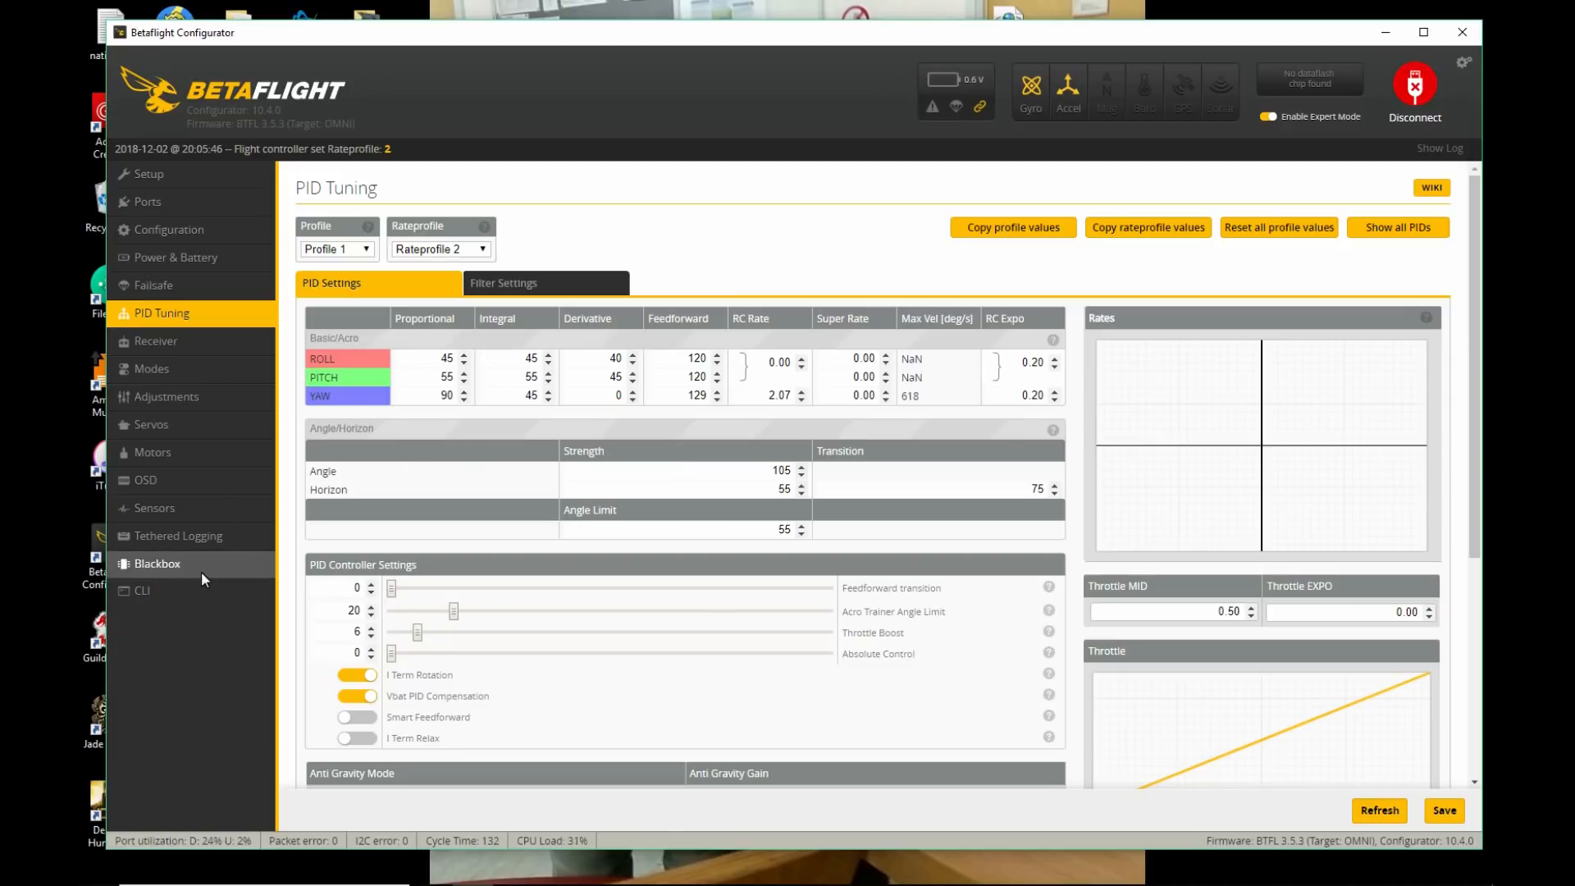
left_click(145, 589)
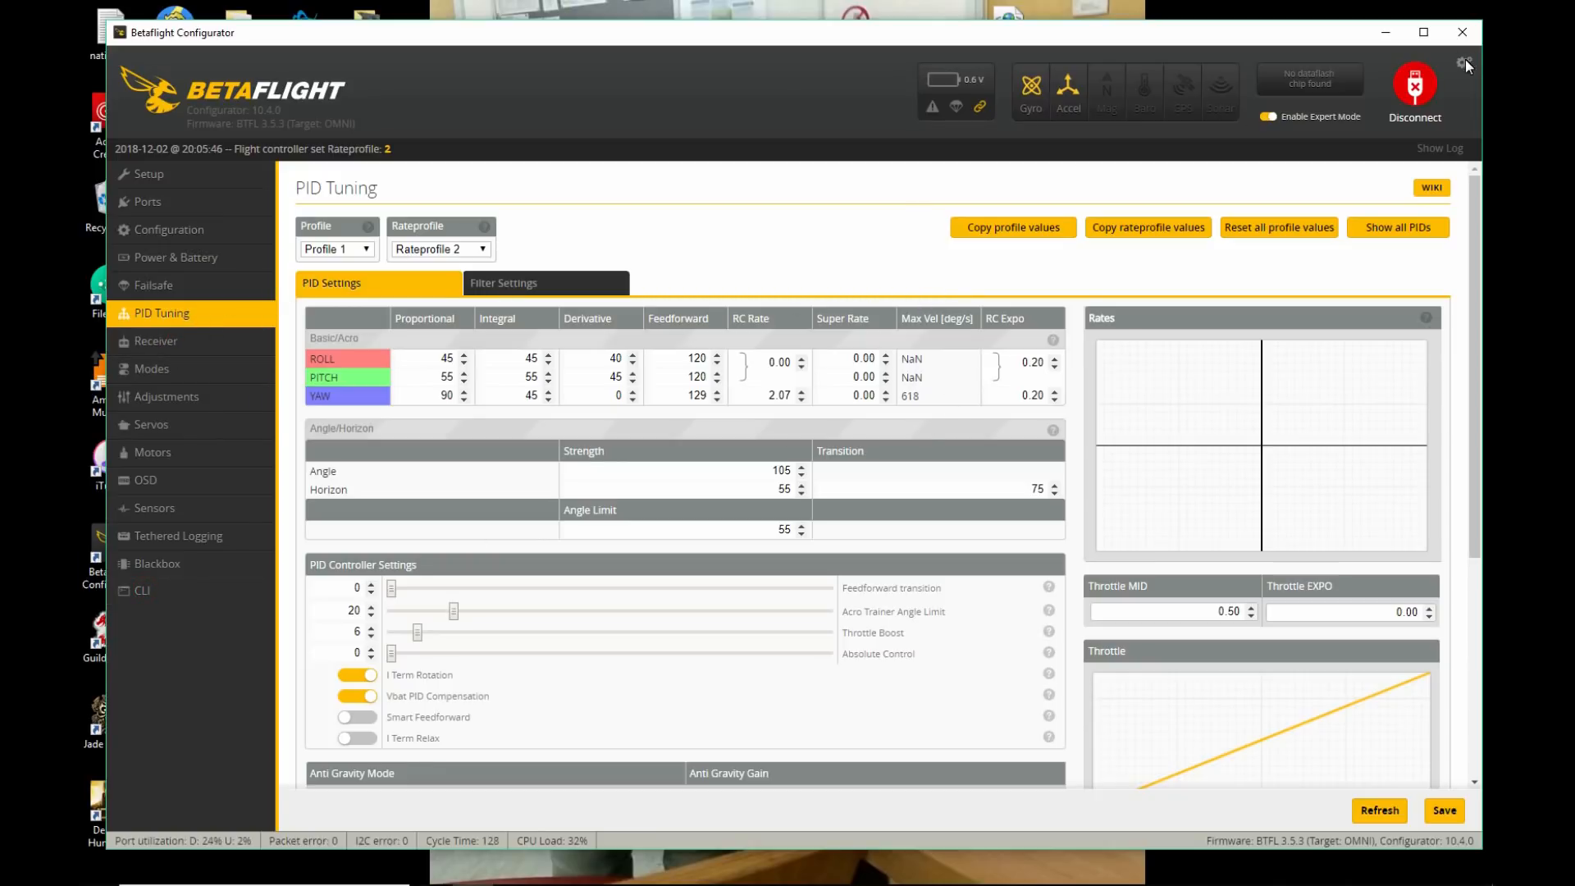
left_click(1419, 82)
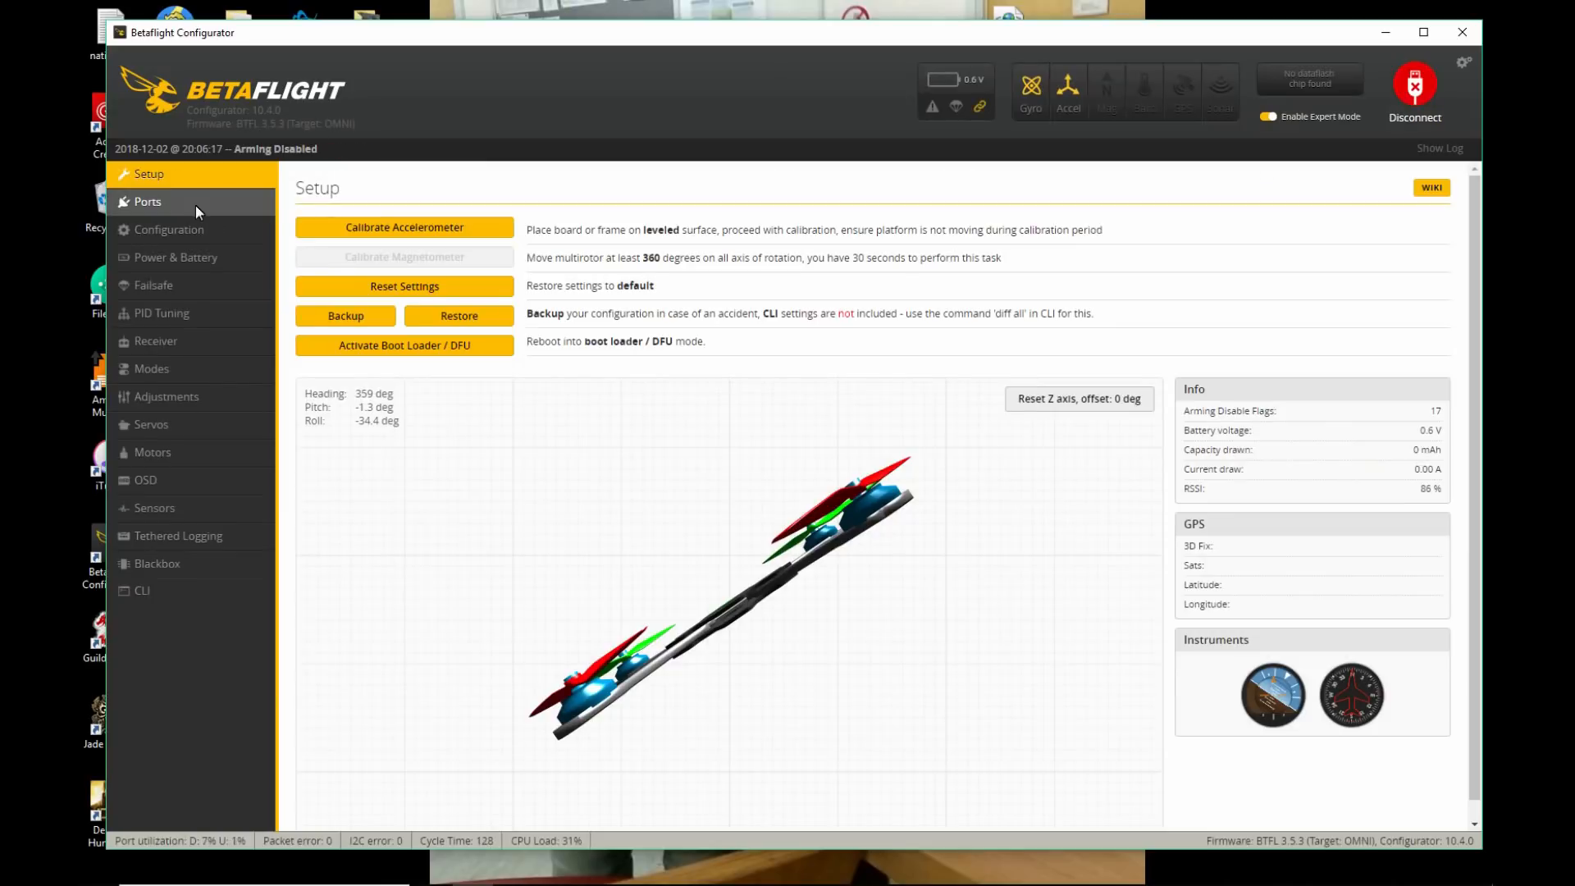
left_click(190, 313)
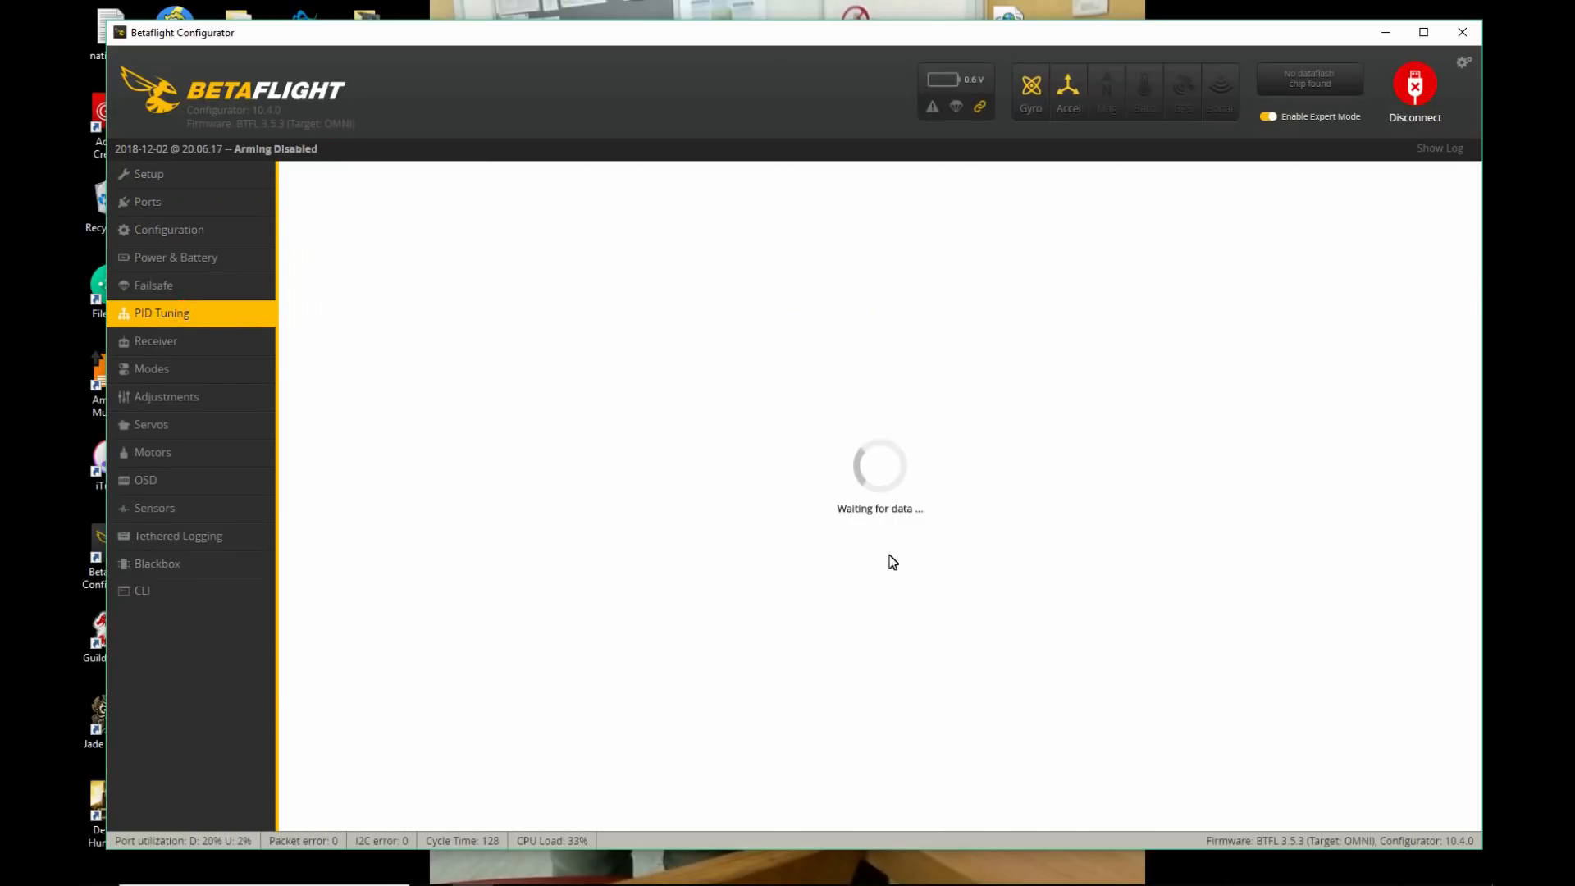
scroll(890, 558, "down", 2)
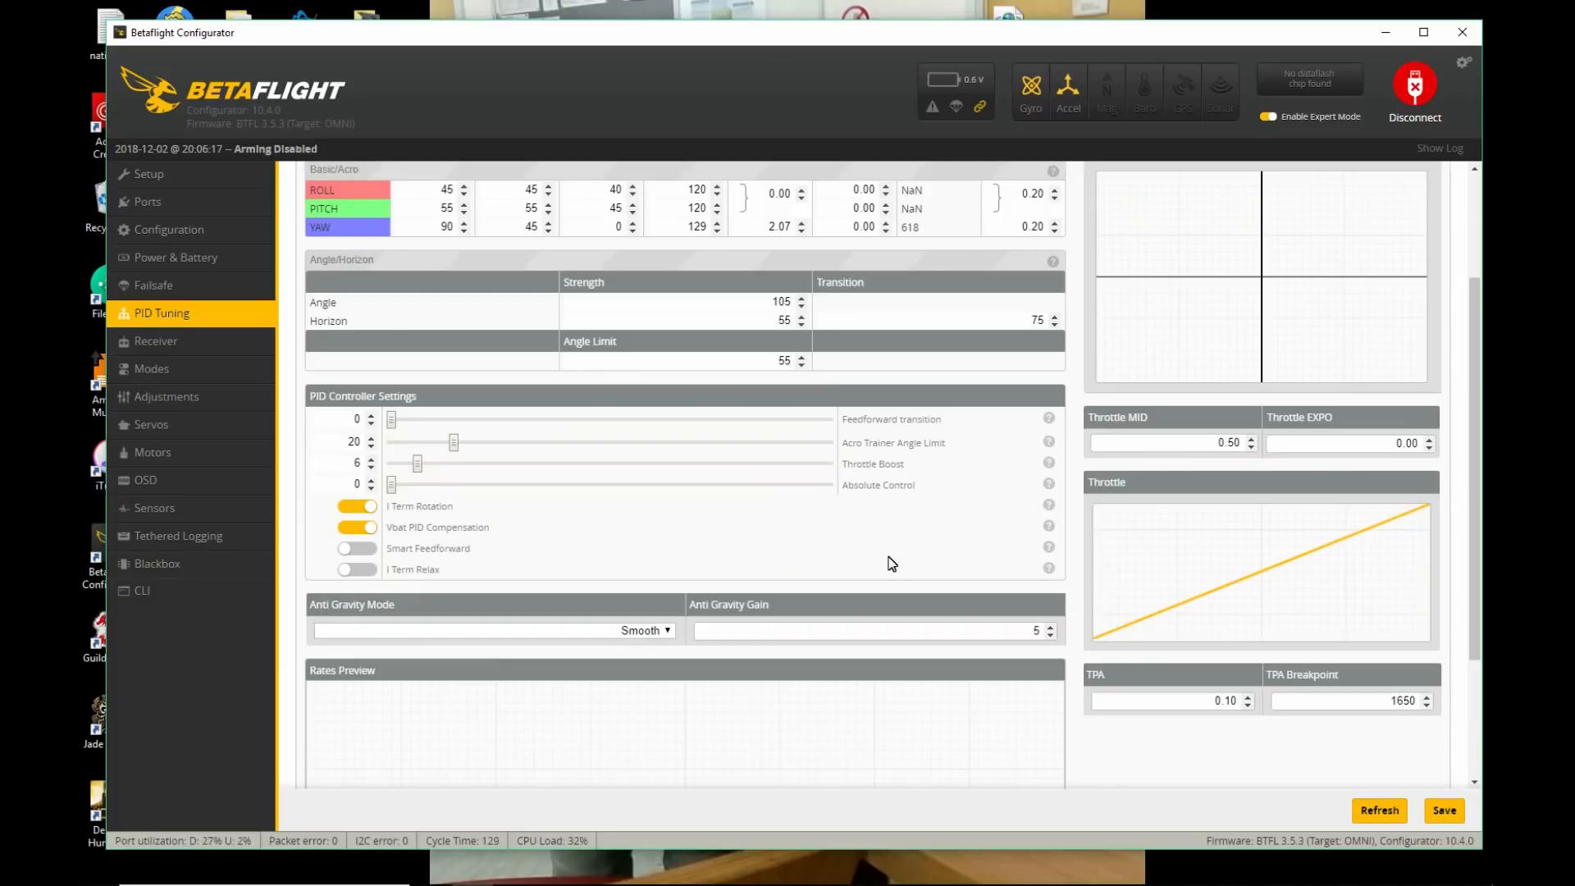
Set the receiver's RC smoothing type to Filter and save.
left_click(209, 347)
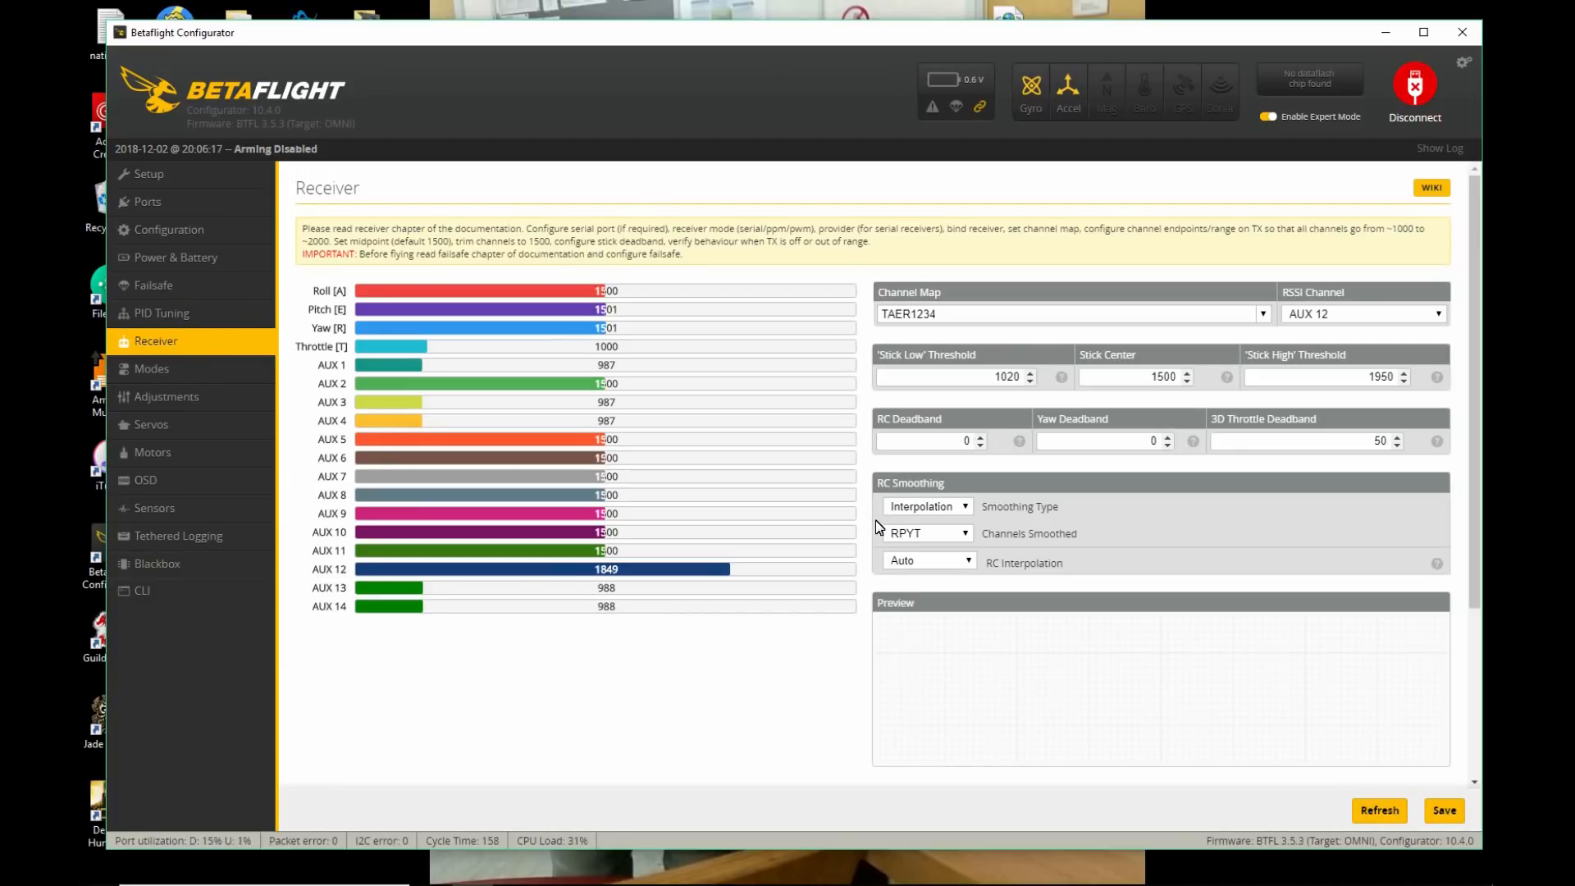
left_click(934, 508)
left_click(933, 536)
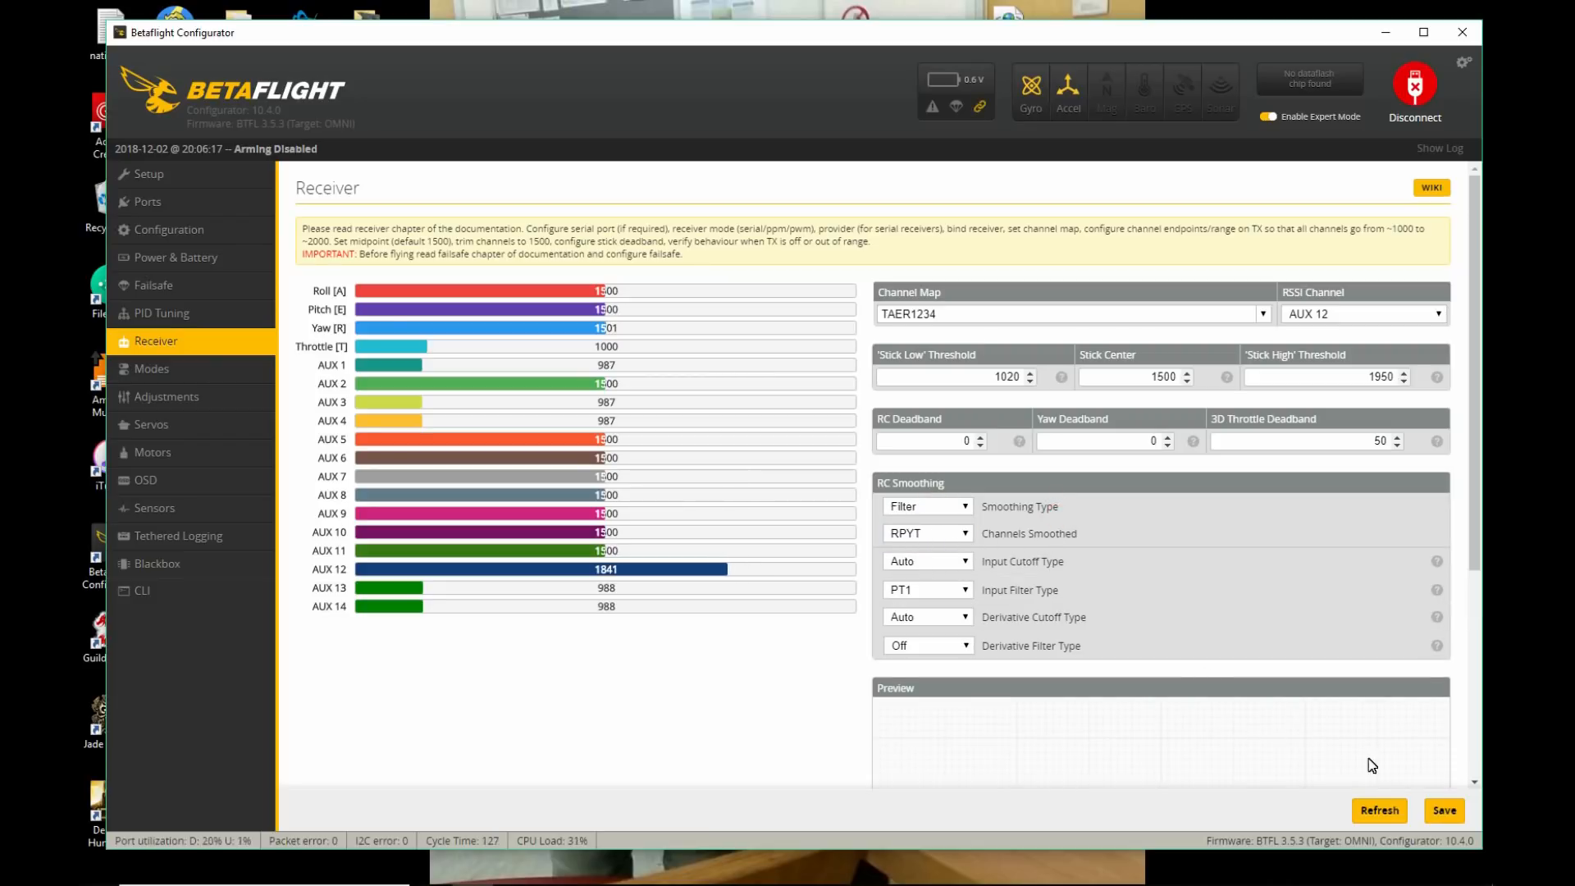
left_click(1444, 810)
Open the CLI and run "set airmode_start_throttle_percent = 15".
left_click(147, 599)
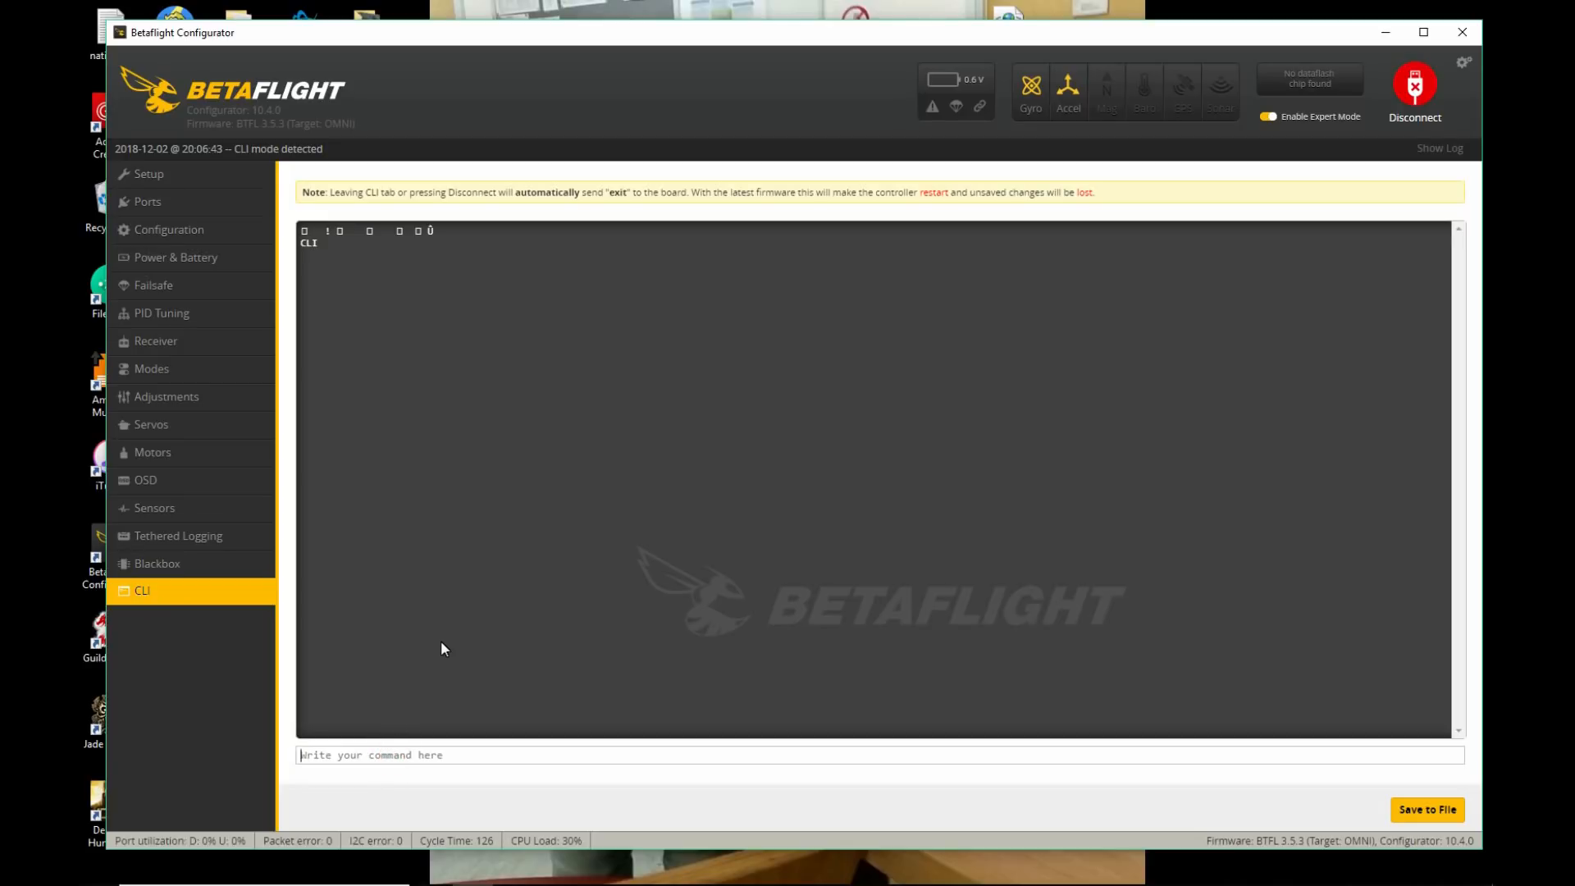
type("set airmodwe")
key("BackSpace")
key("BackSpace")
type("e")
type("_start_throttle_pe4rcent")
key("BackSpace")
key("BackSpace")
key("BackSpace")
key("BackSpace")
key("BackSpace")
key("BackSpace")
type("rcent =")
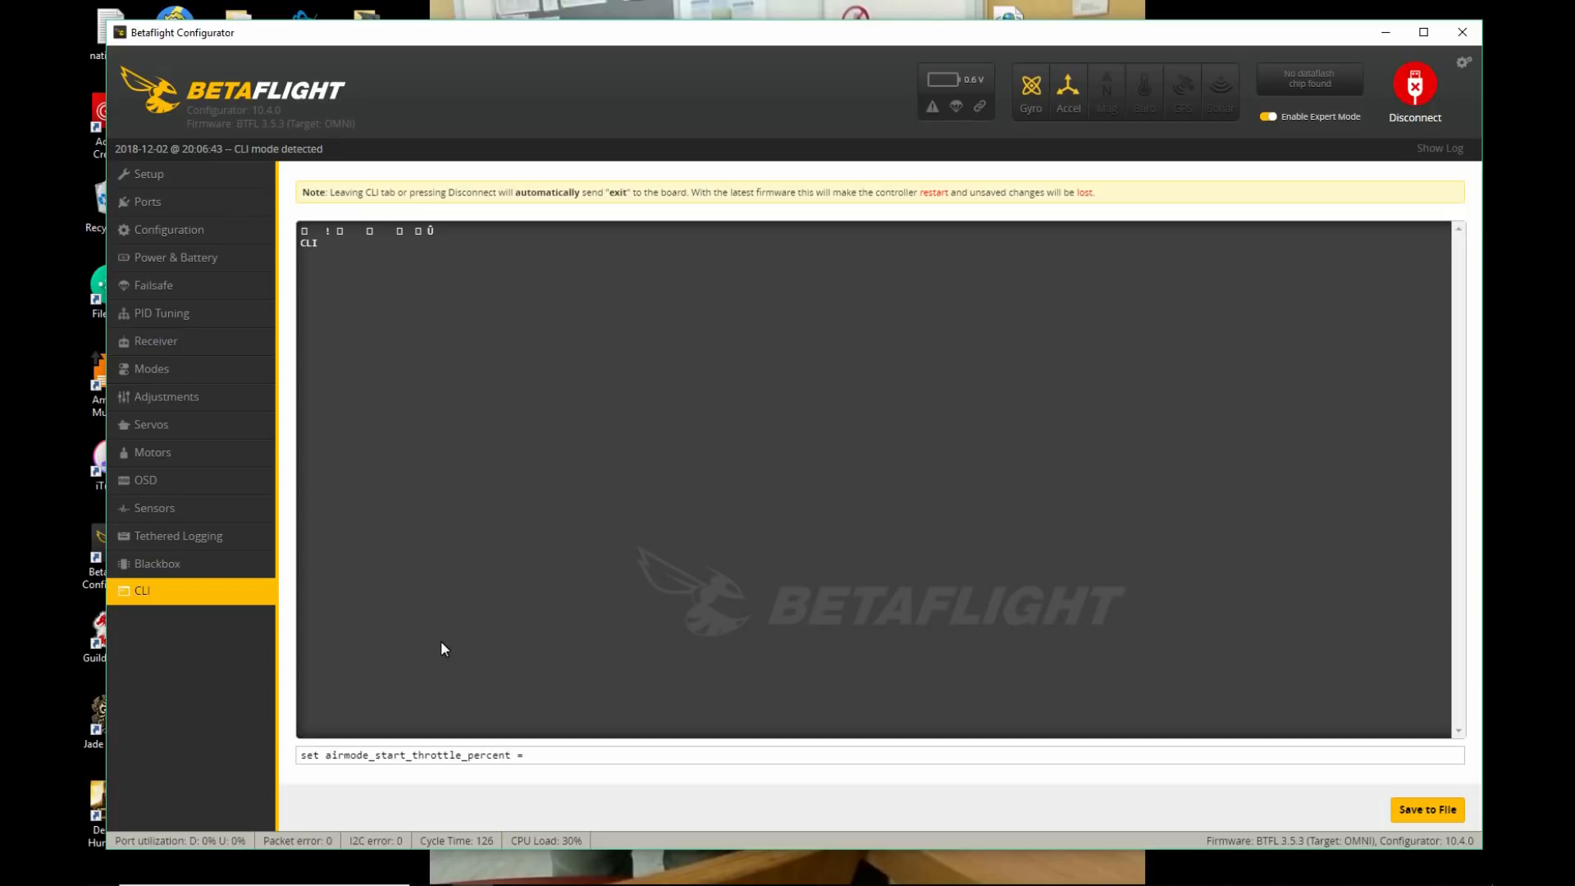
type(" 15")
key("Return")
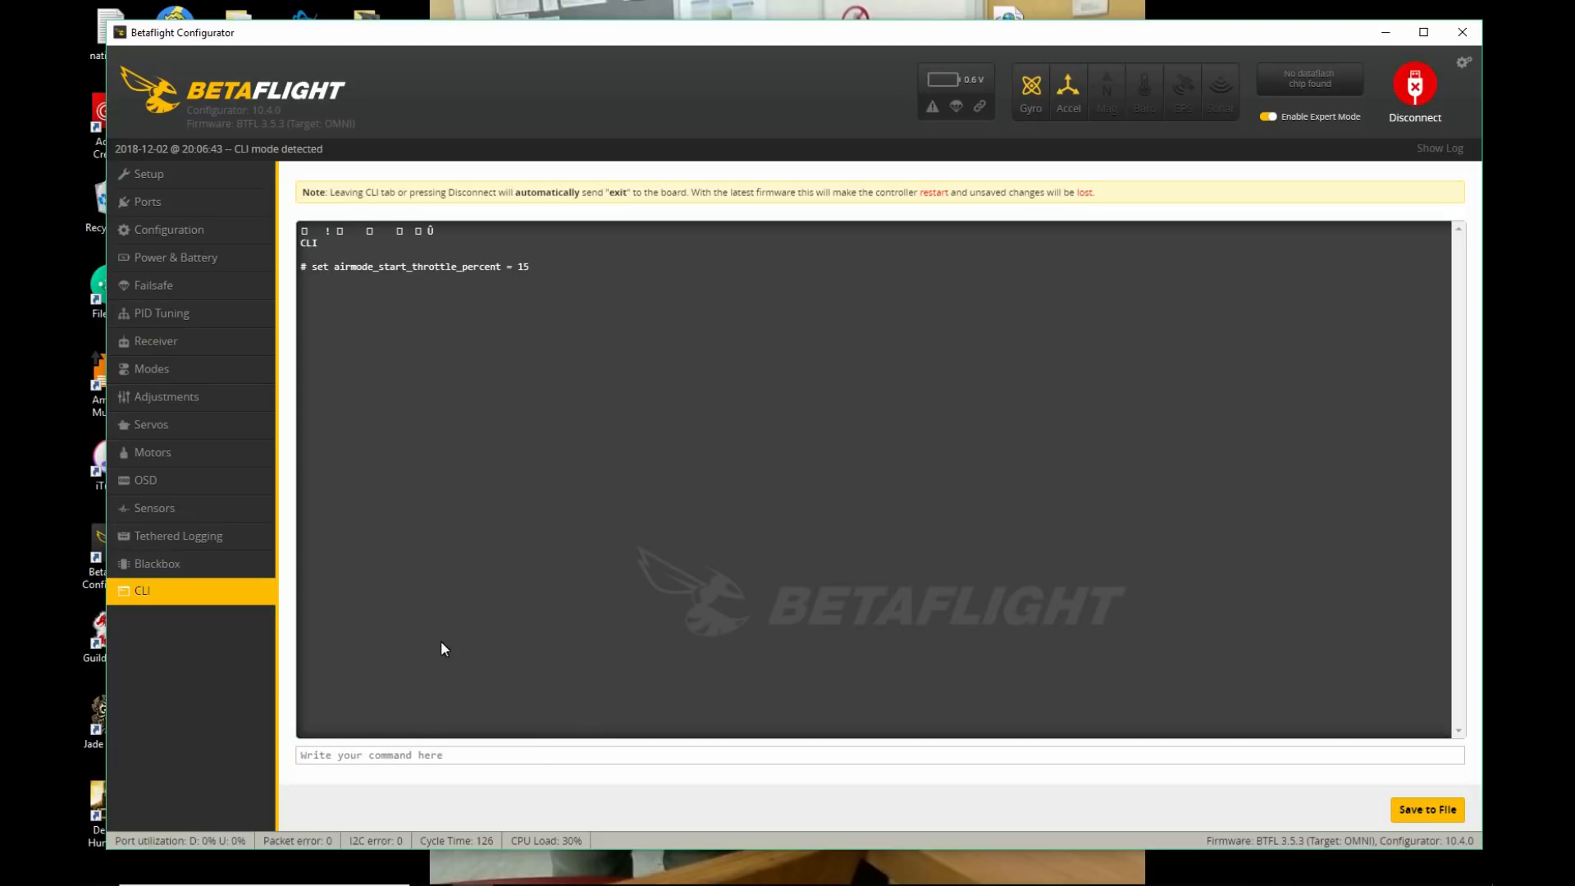
Run the CLI commands "set thr_corr_value = 3" and "set thr_corr_angle = 550".
type("set thr_corr_value = 3")
key("Return")
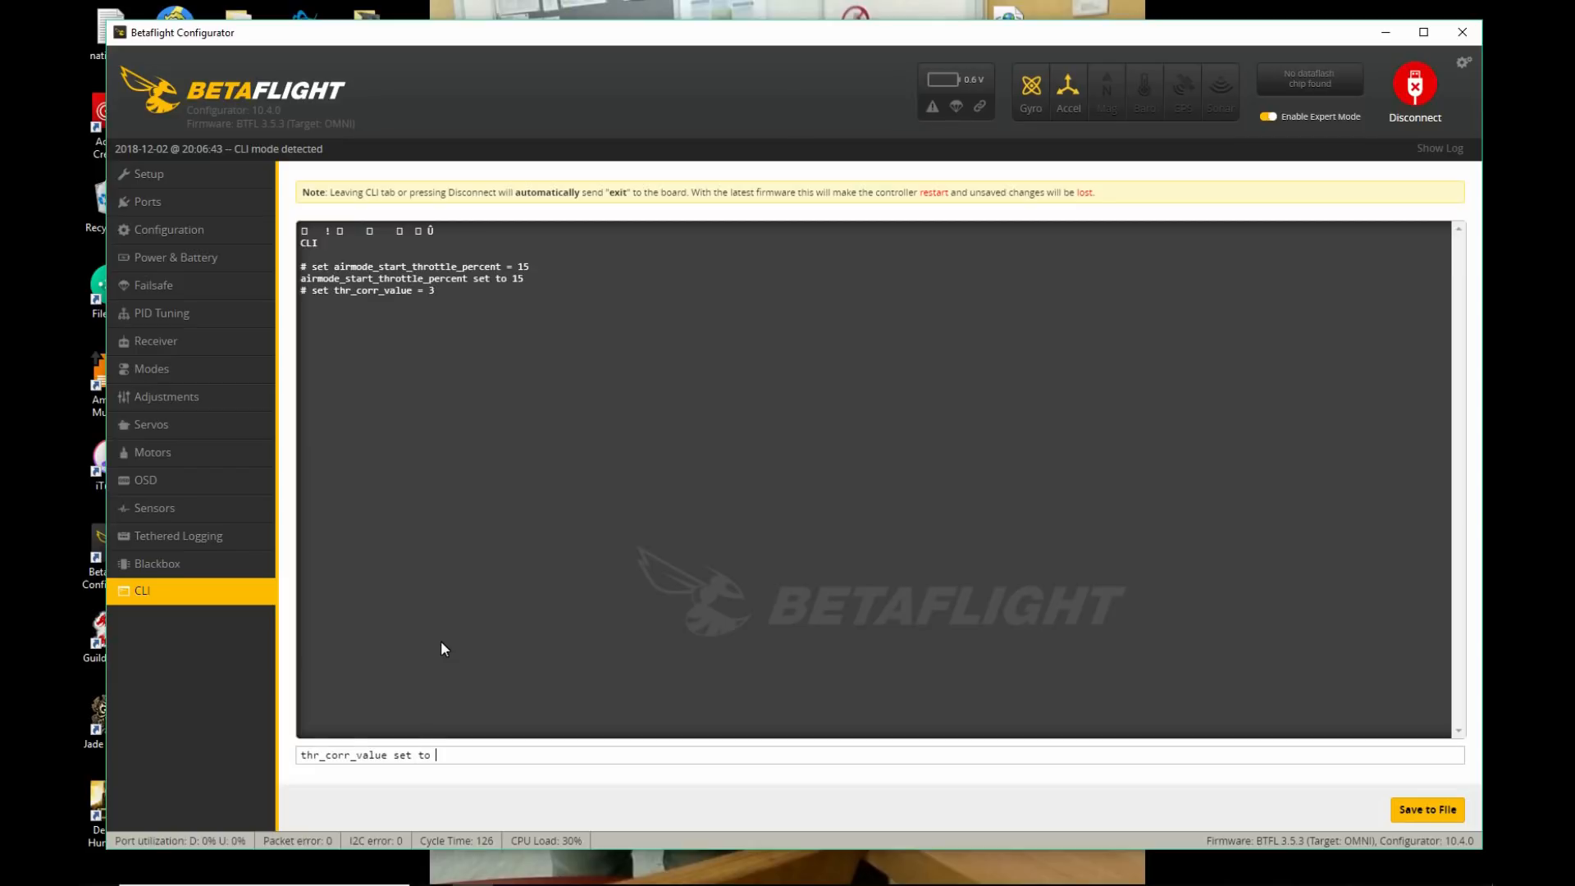
type("set")
key("BackSpace")
key("BackSpace")
key("BackSpace")
key("BackSpace")
key("BackSpace")
key("BackSpace")
key("BackSpace")
key("BackSpace")
key("BackSpace")
key("BackSpace")
key("BackSpace")
key("BackSpace")
key("BackSpace")
key("BackSpace")
key("BackSpace")
key("BackSpace")
key("BackSpace")
key("BackSpace")
key("BackSpace")
key("BackSpace")
type("set thr_corr_angle = 550")
key("Return")
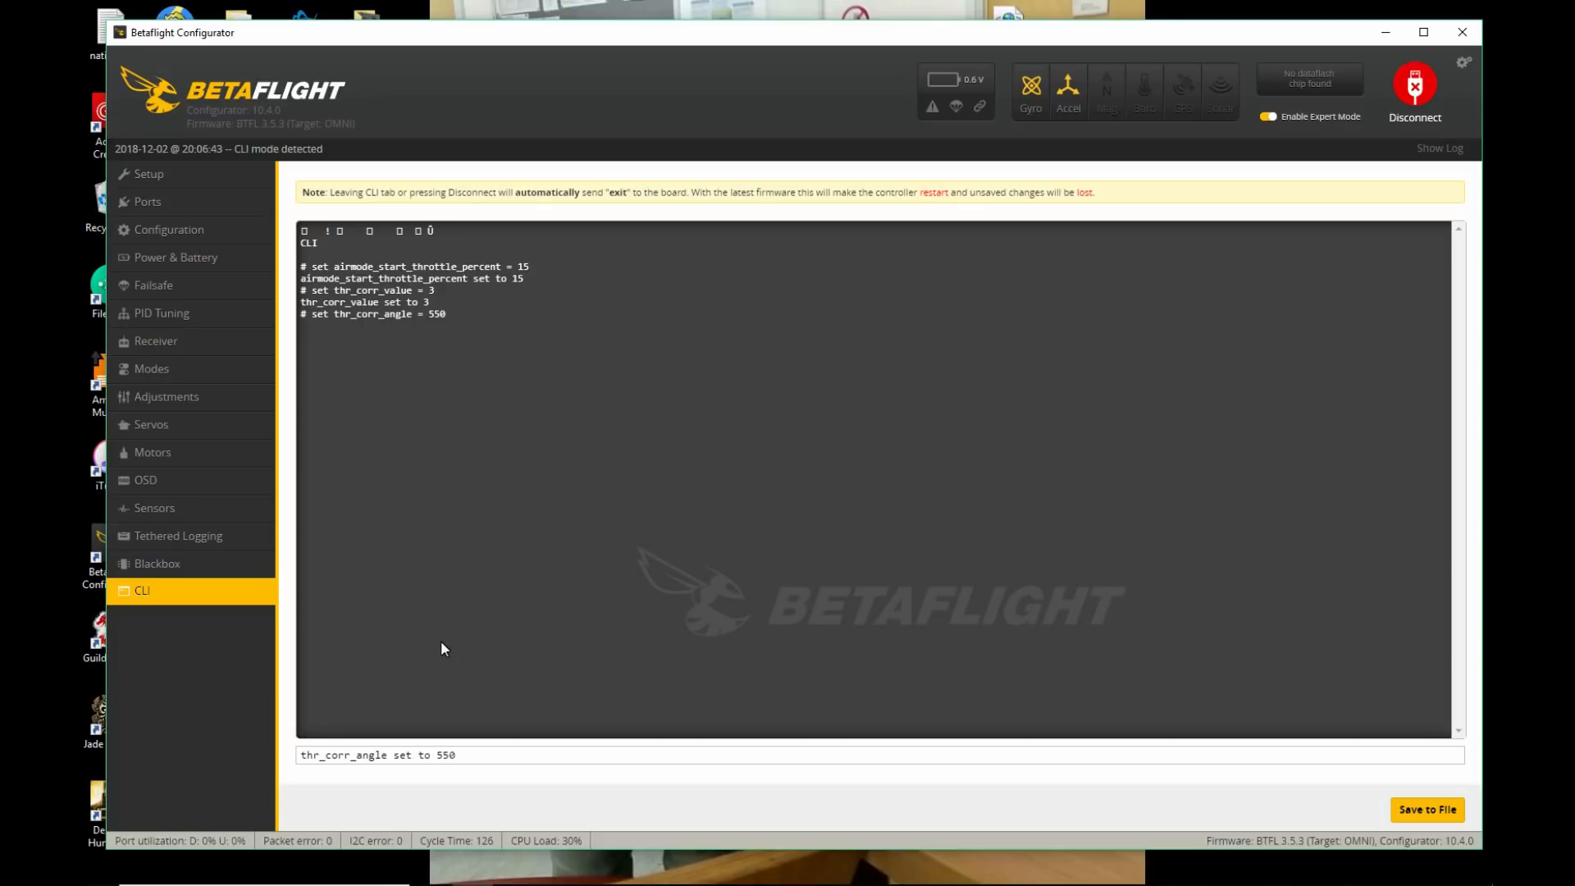
Set pidsum_limit and pidsum_limit_yaw to 1000 through the CLI and save the configuration.
type("set pidsum_limio")
key("BackSpace")
type("t = 1000")
key("Return")
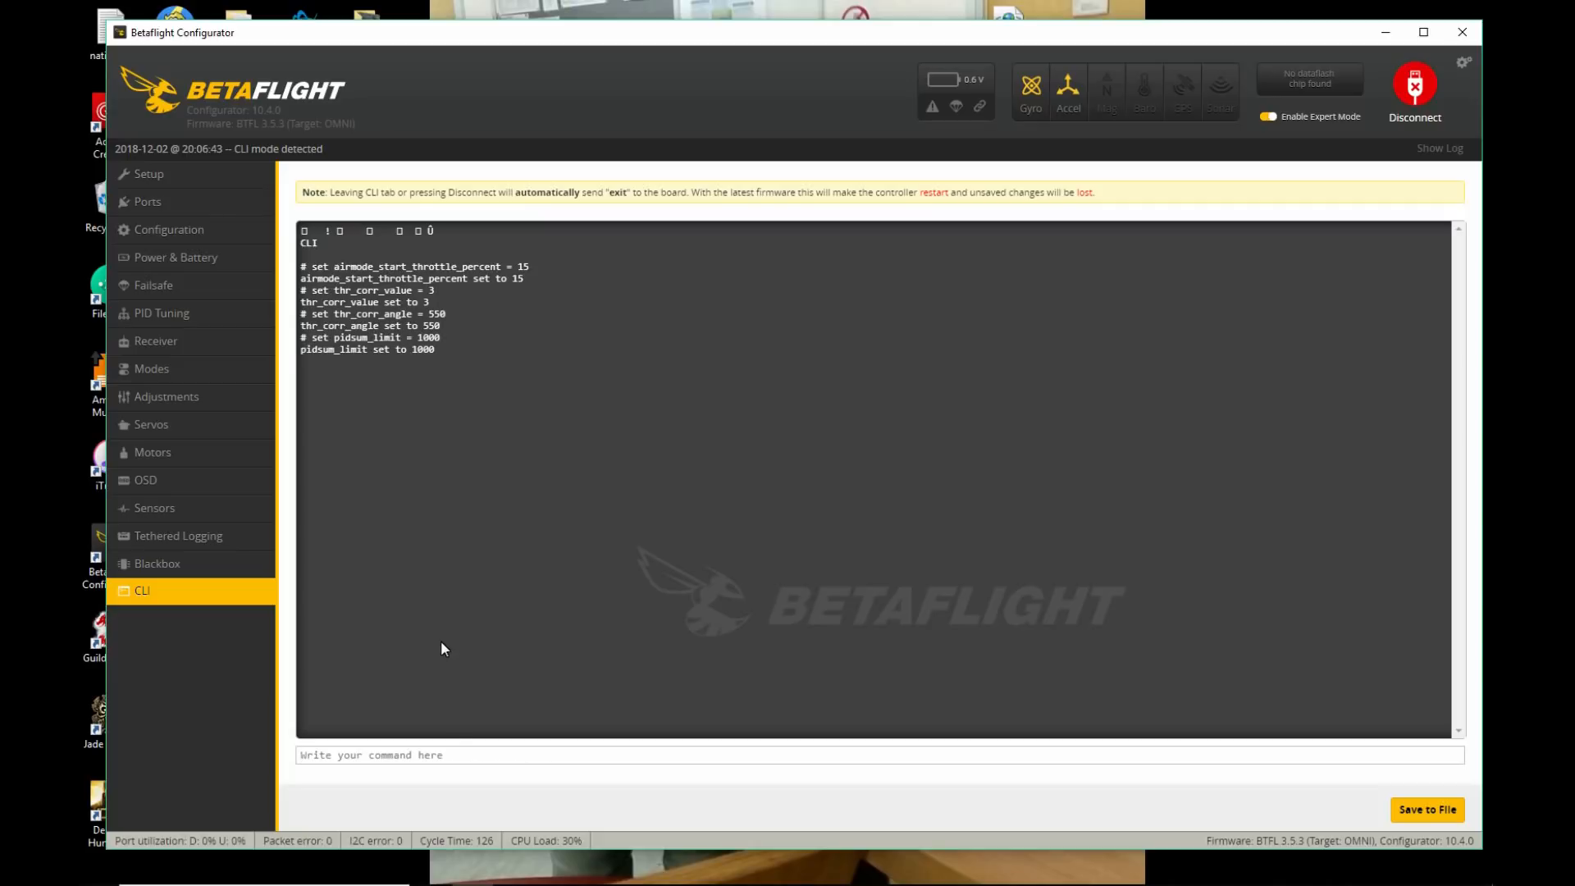
type("set pidsum_limit_t")
key("BackSpace")
type("yawl")
type("= 1000")
key("Return")
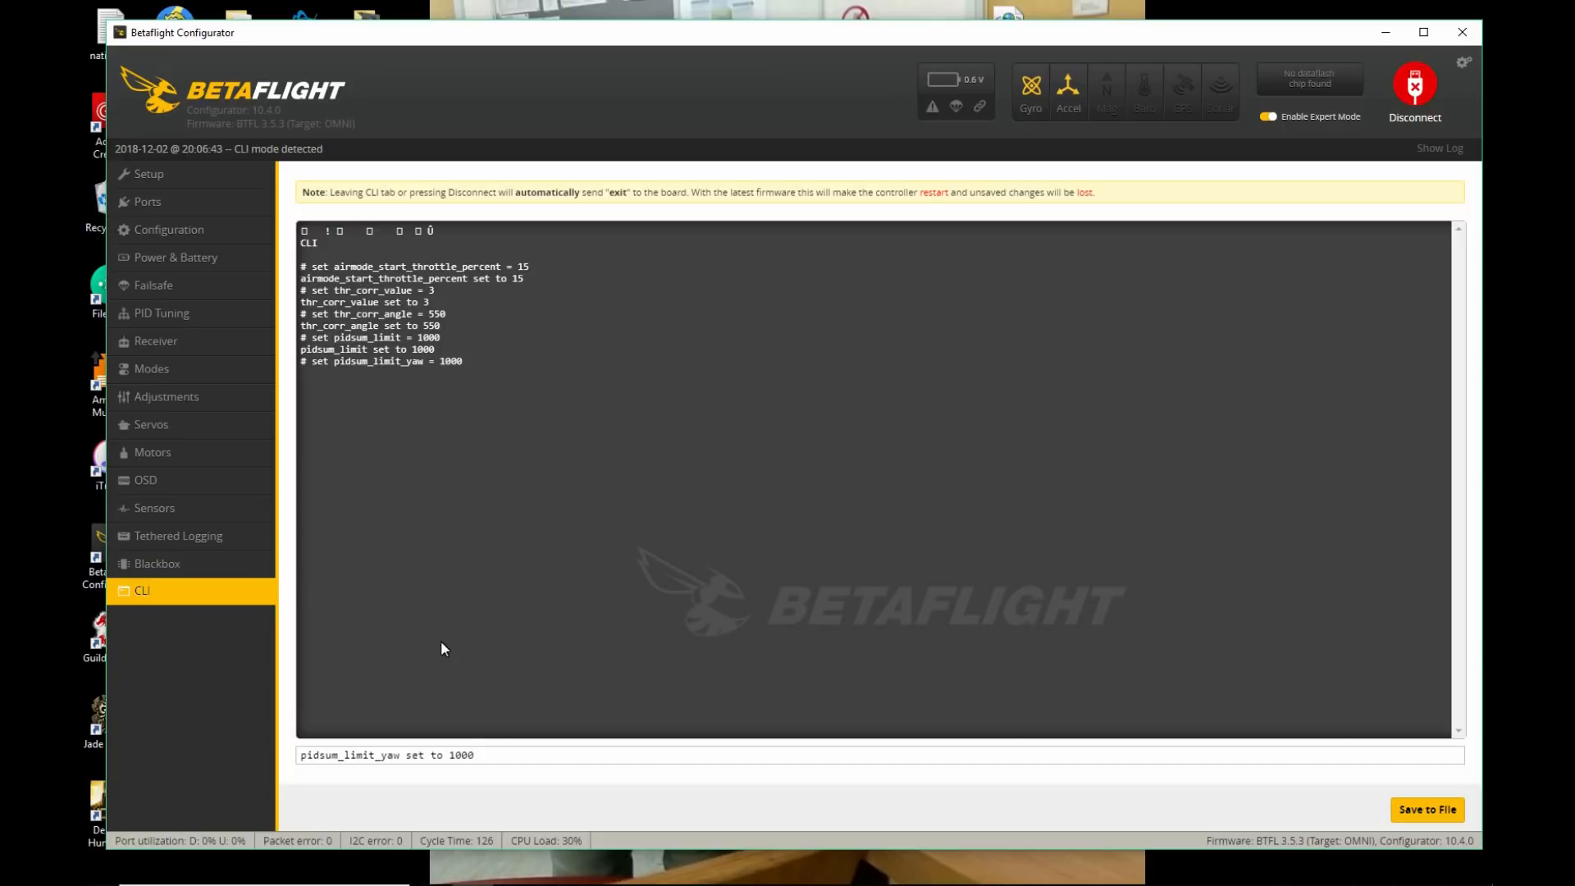
type("save")
key("Return")
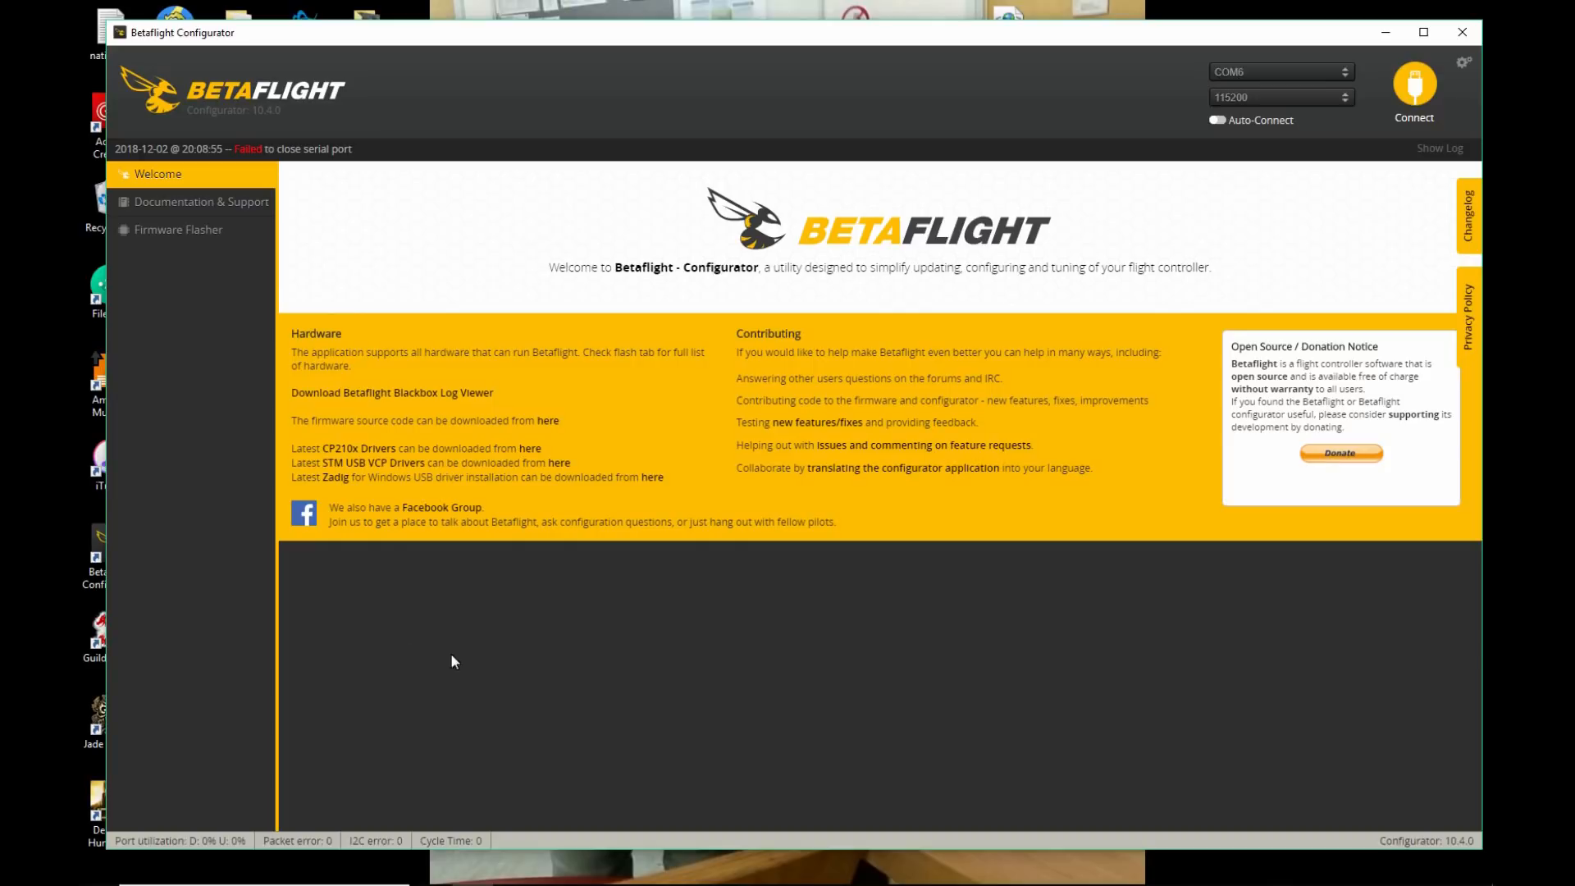
mouse_move(658, 875)
left_click(556, 866)
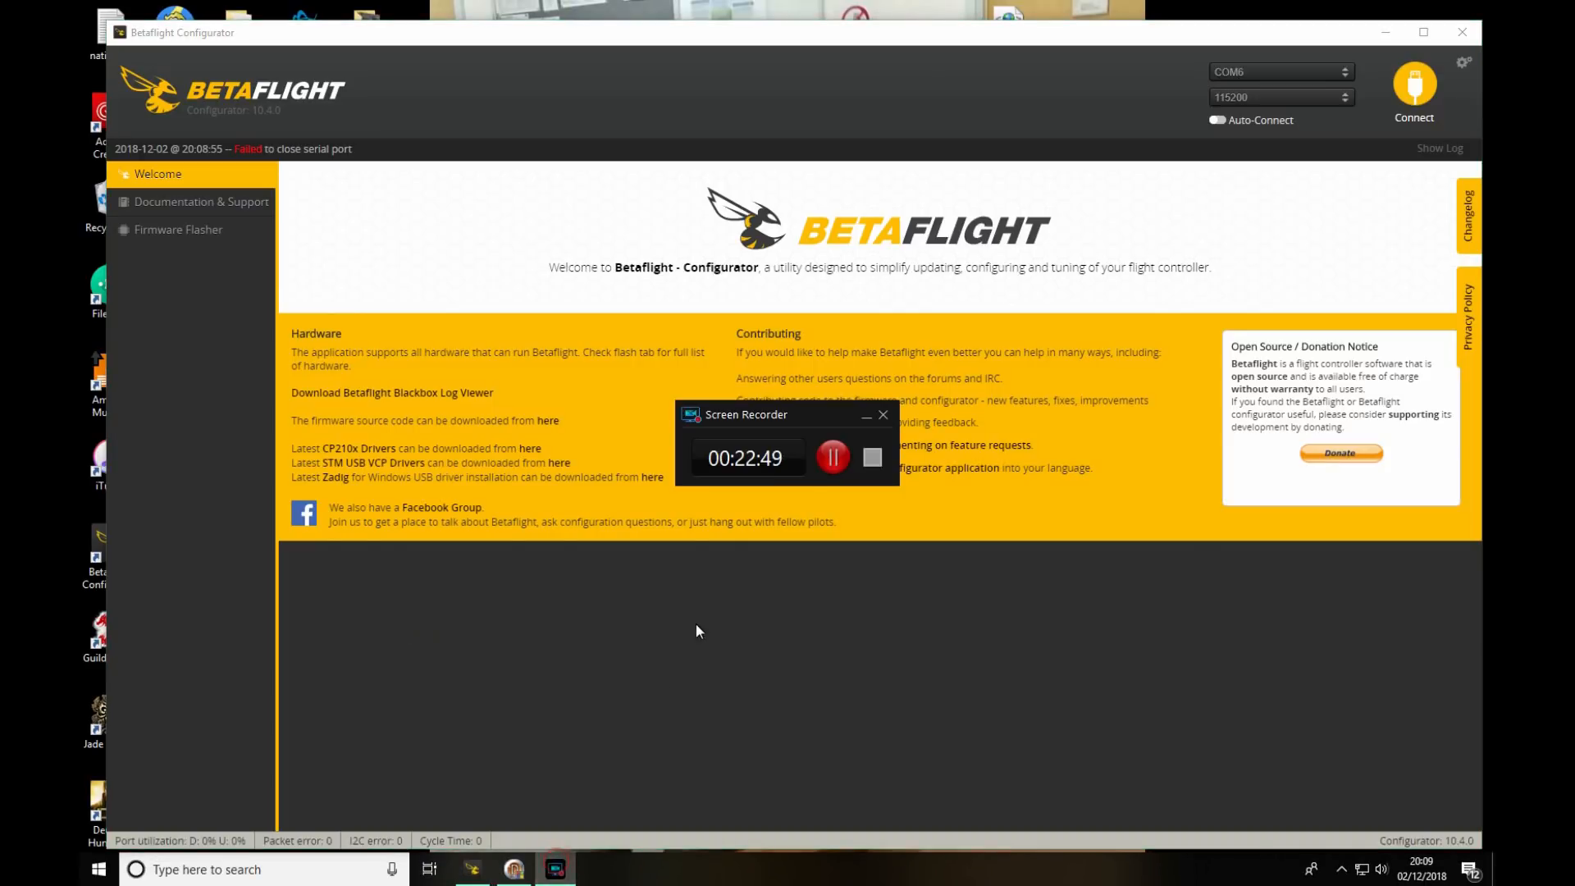
left_click(831, 452)
mouse_move(656, 880)
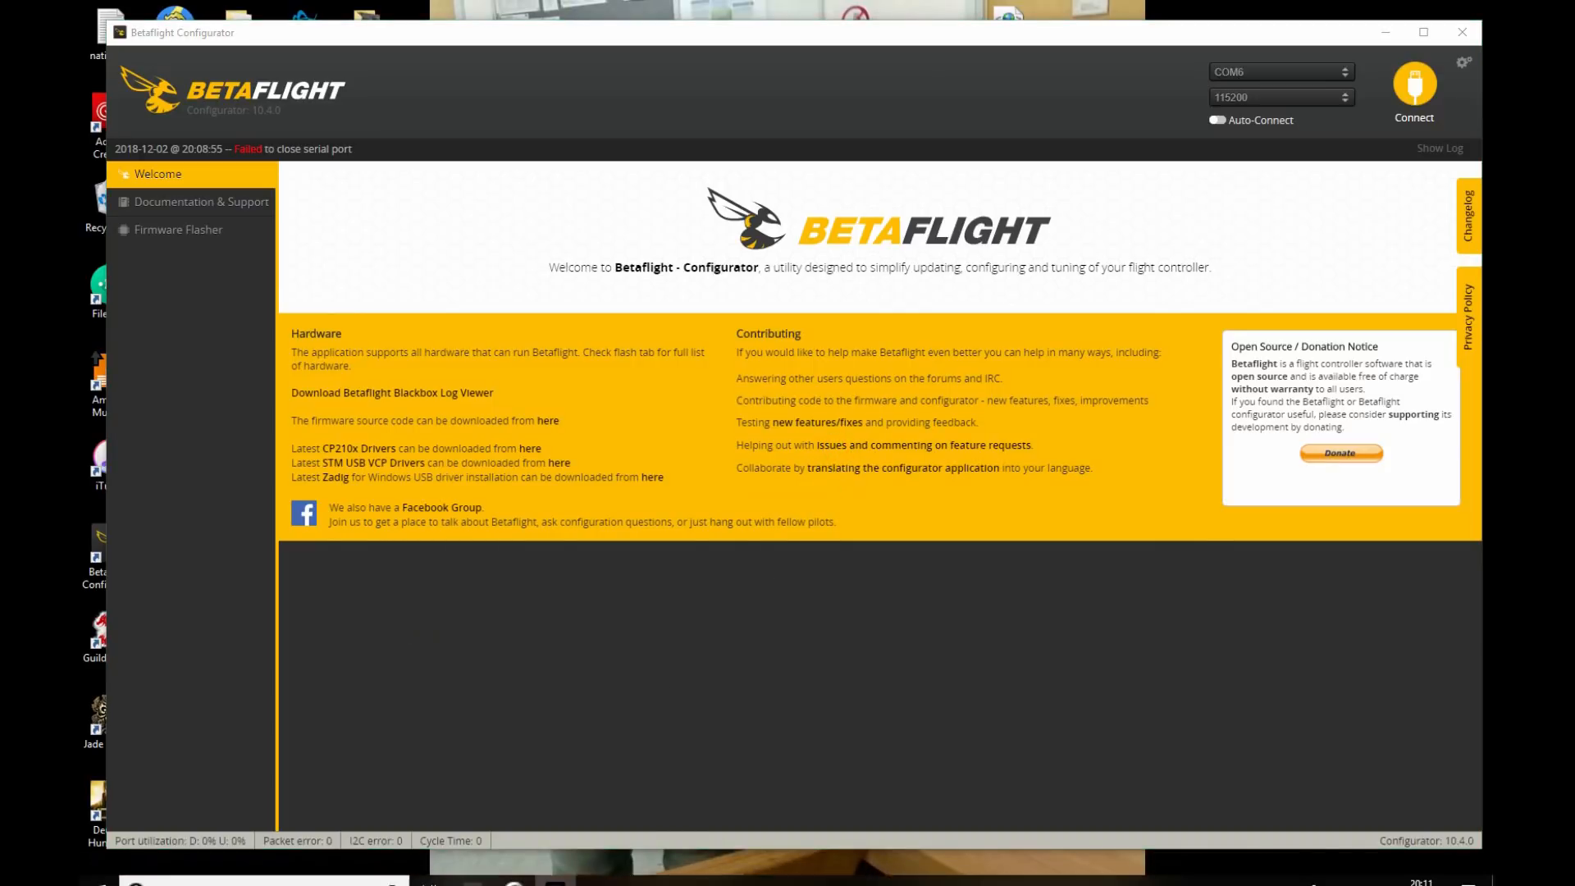
left_click(556, 869)
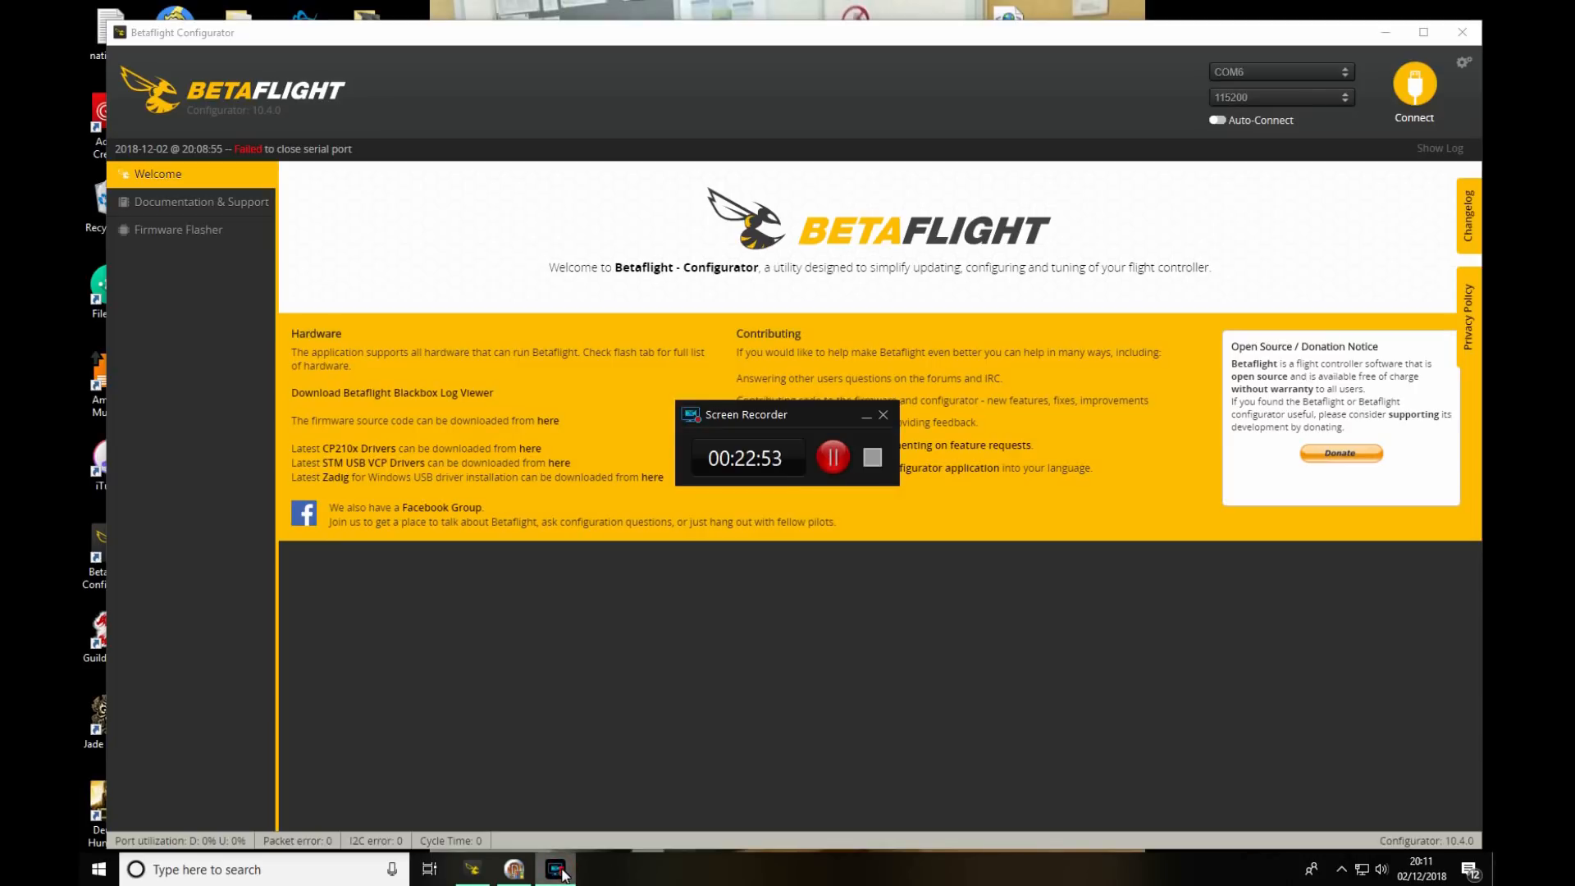
left_click(557, 868)
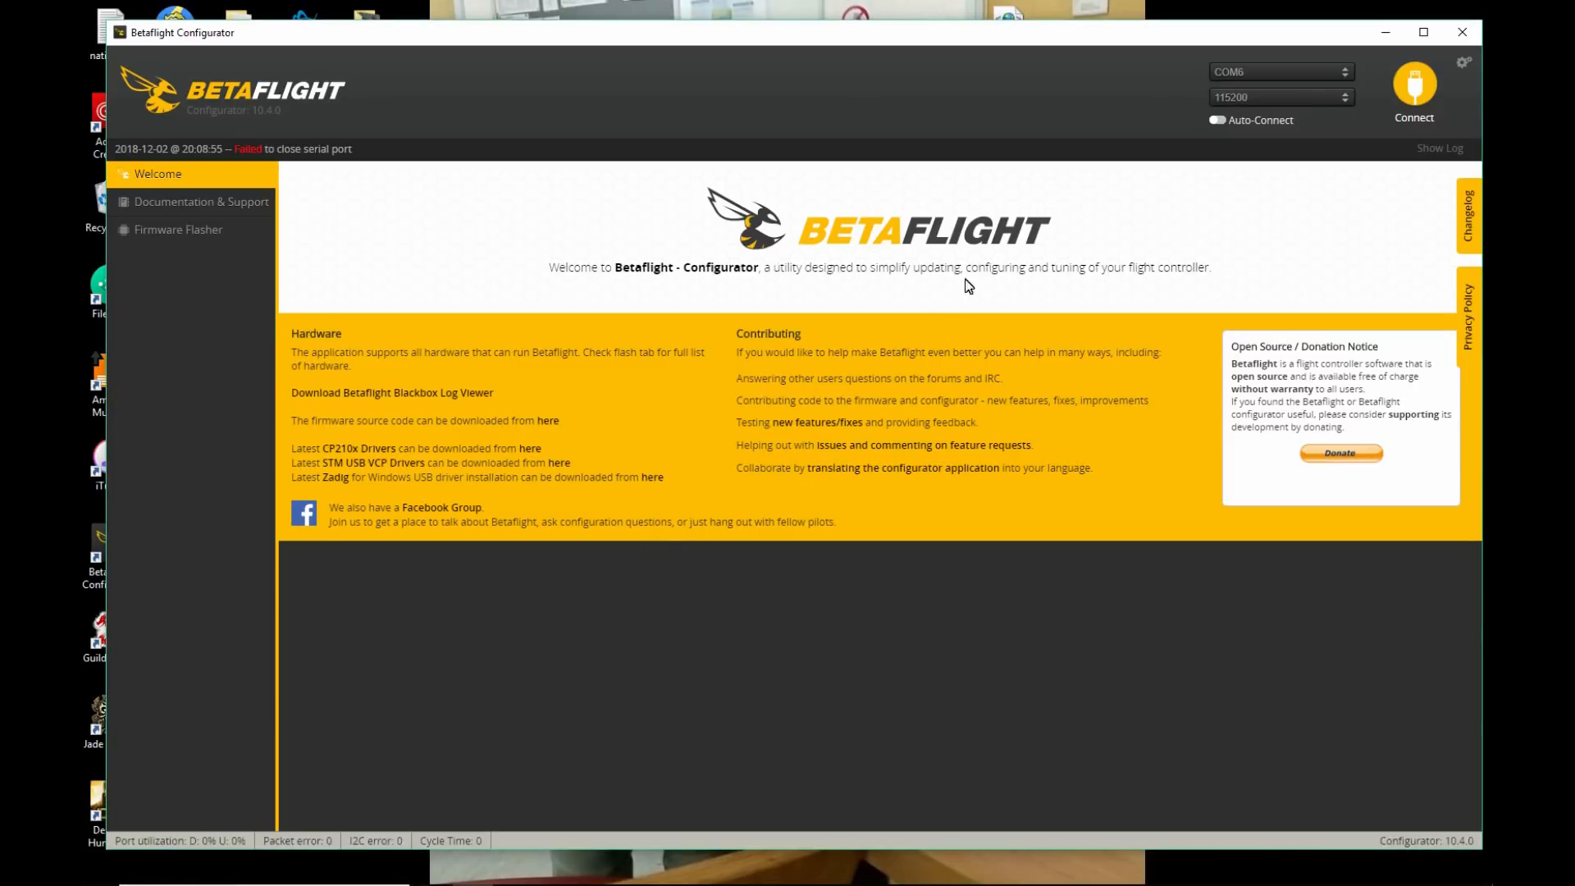
Connect to the flight controller on COM6 and set Throttle MID to 1.00 in the PID tuning settings.
left_click(1411, 84)
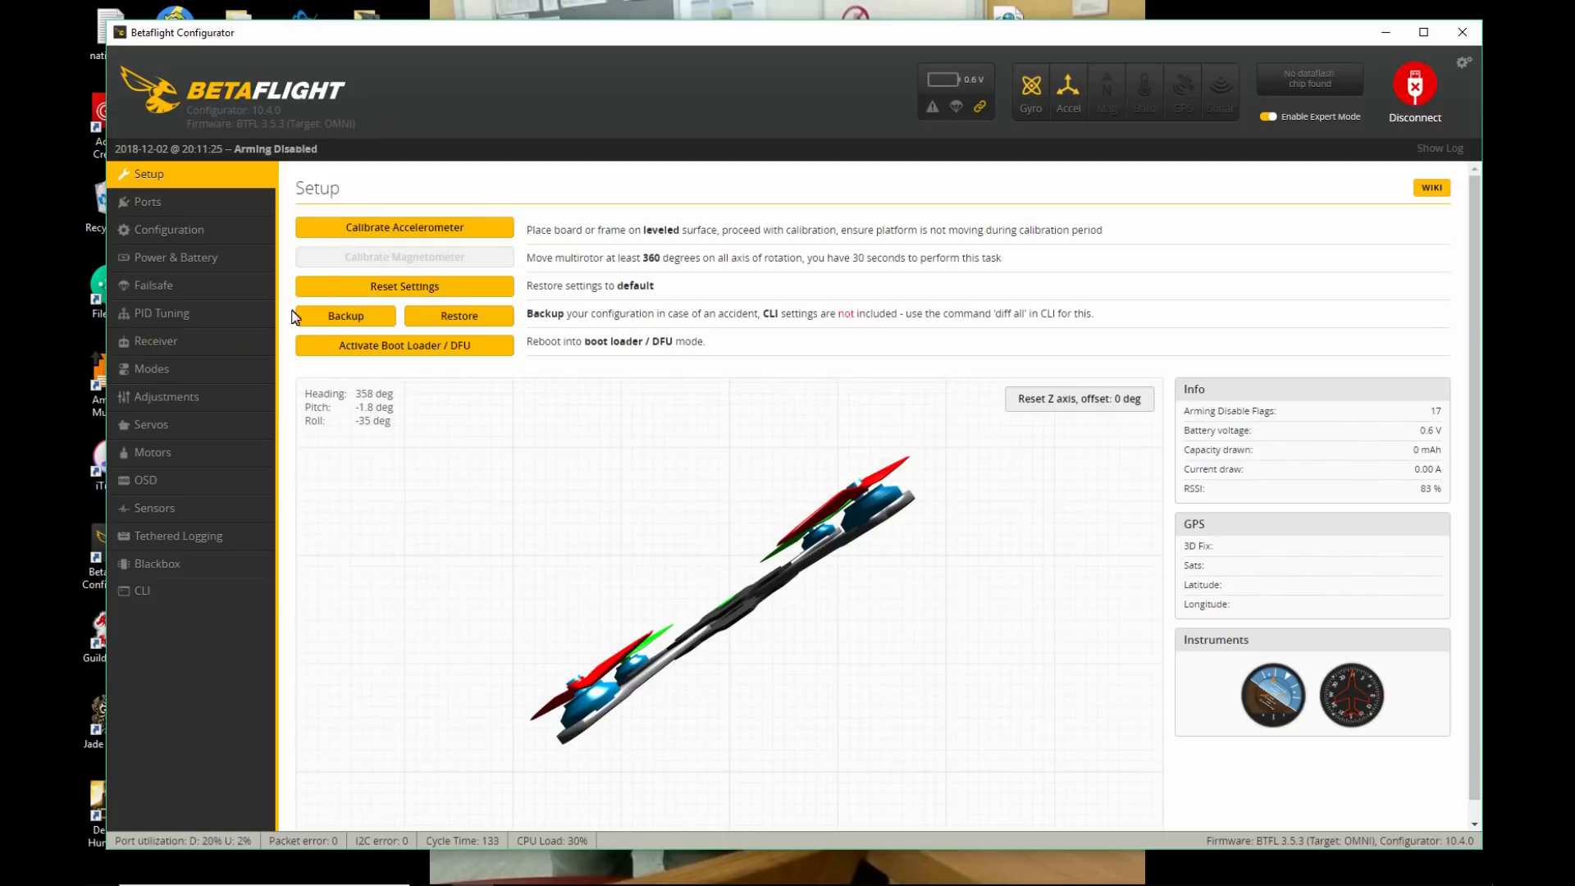
left_click(174, 312)
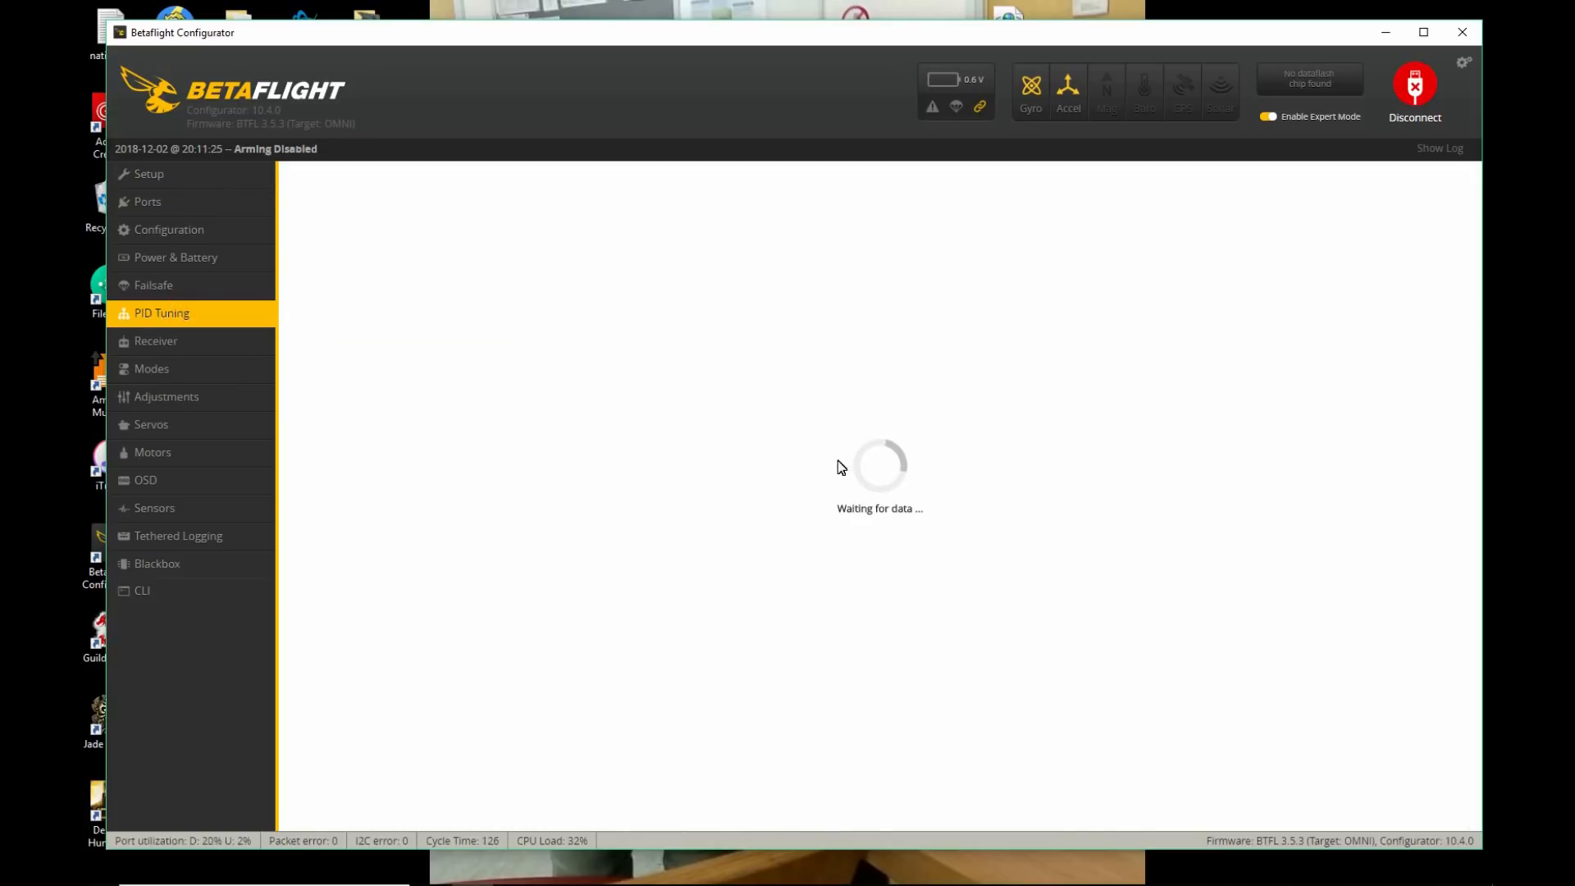
scroll(1006, 526, "down", 2)
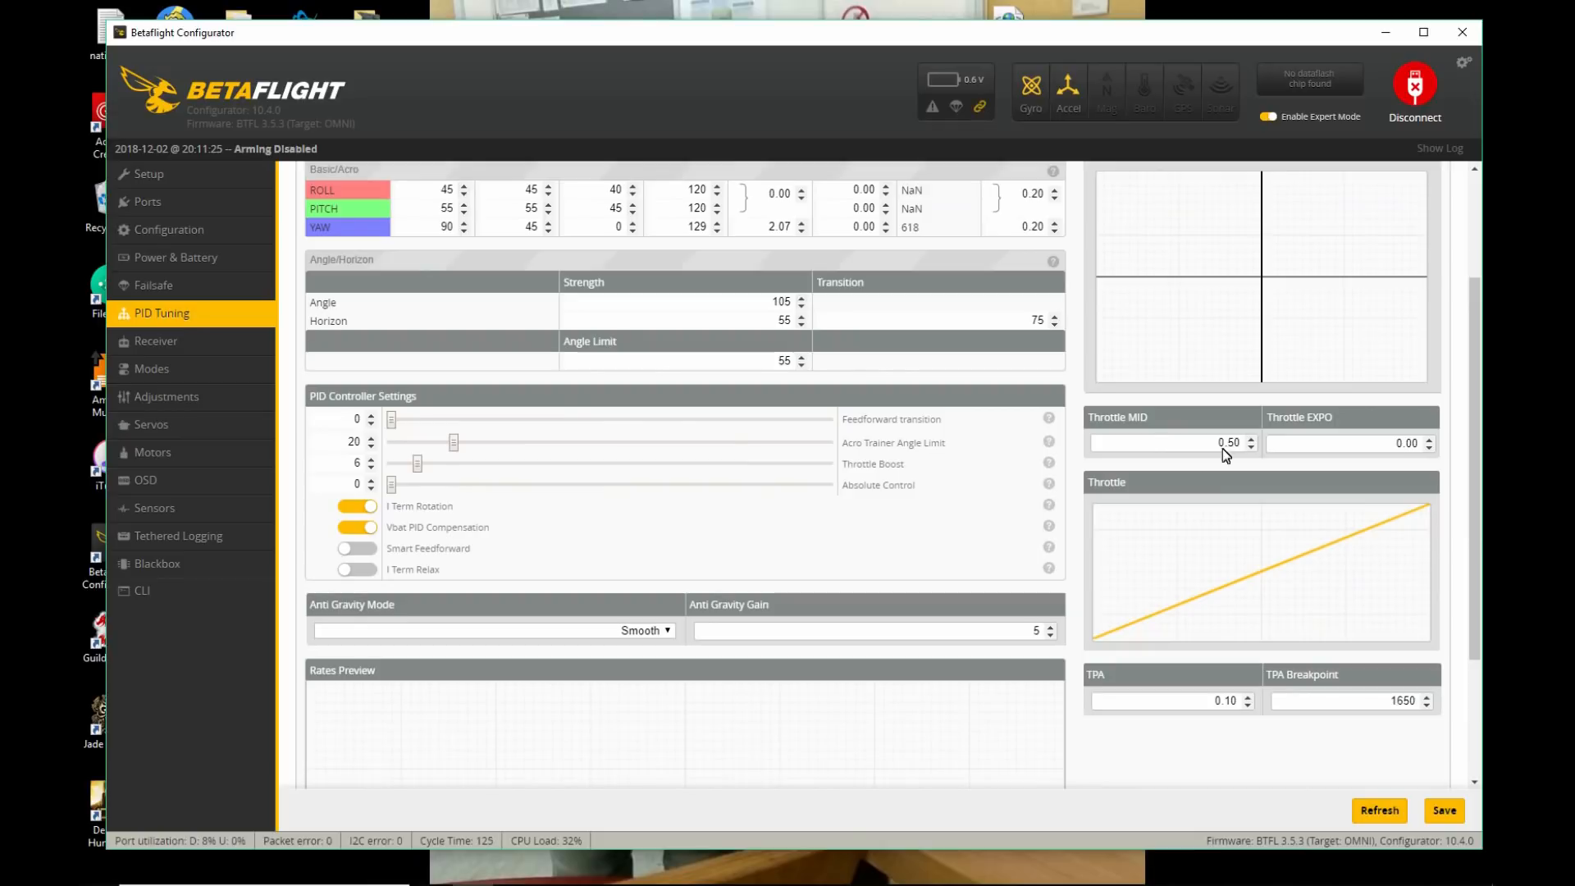
left_click_drag(1241, 443, 1099, 458)
type("1")
Set Throttle EXPO to 0.95 and save the PID tuning settings to the flight controller.
left_click_drag(1405, 449, 1371, 446)
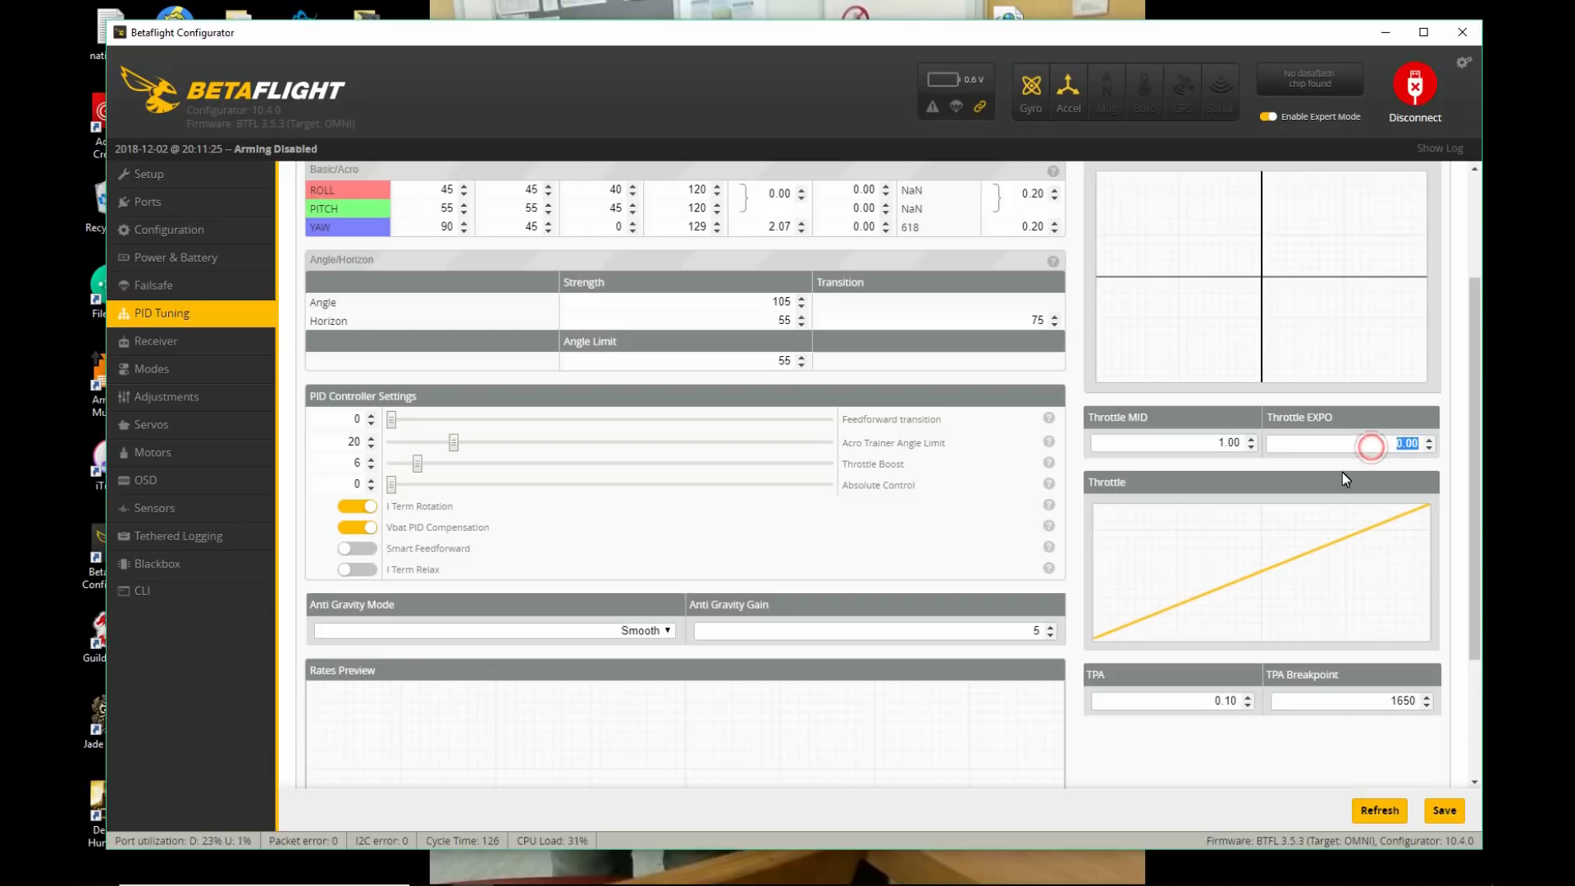
type("0.9")
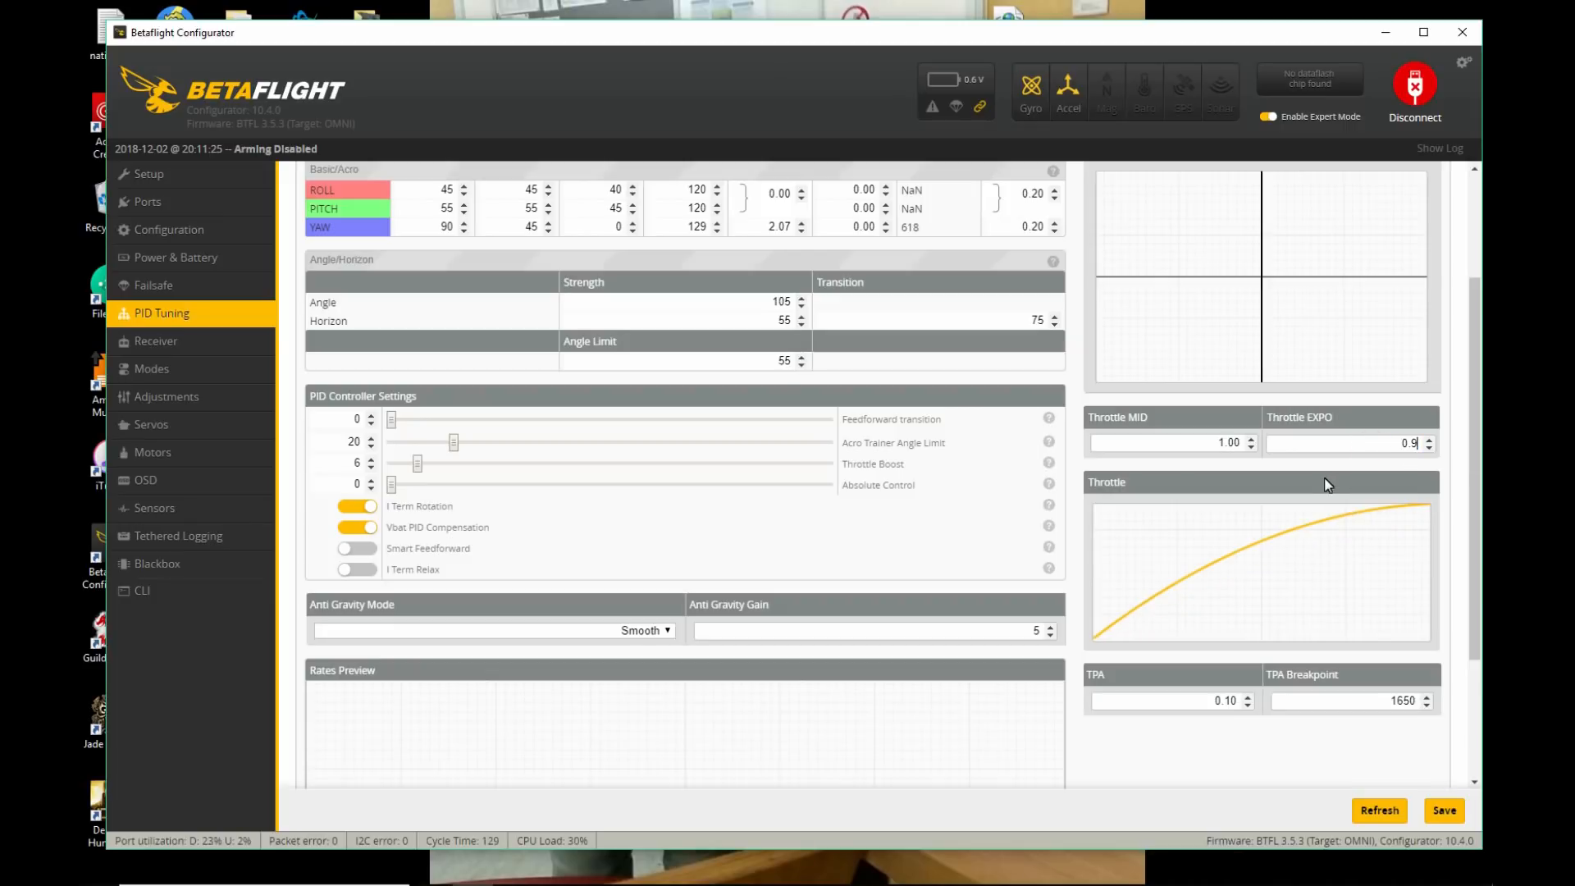
type("5")
left_click(1445, 813)
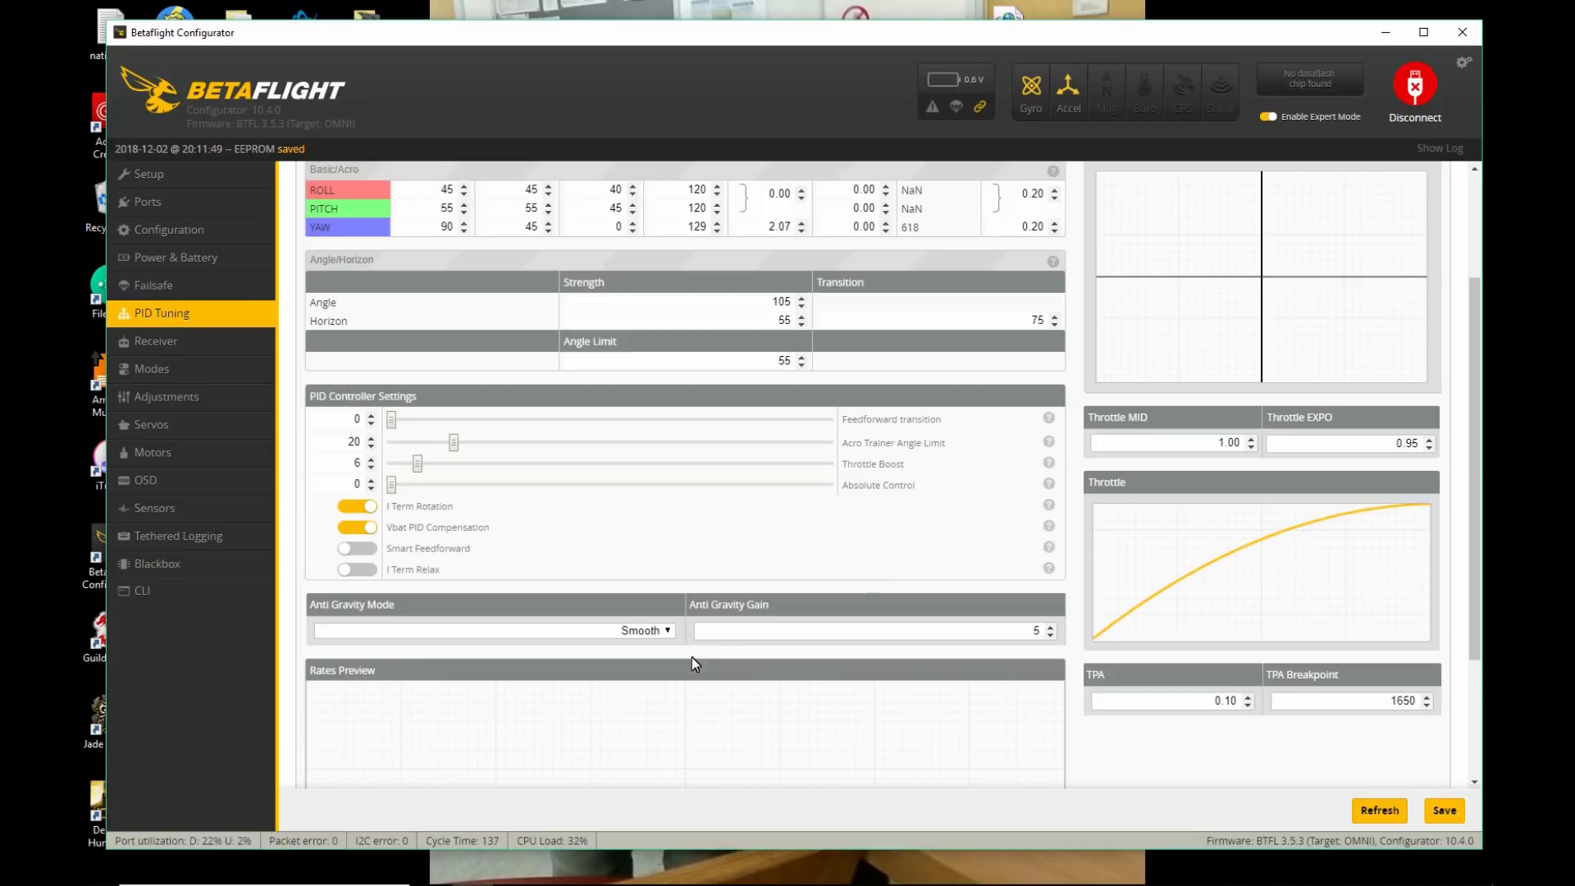
left_click(556, 872)
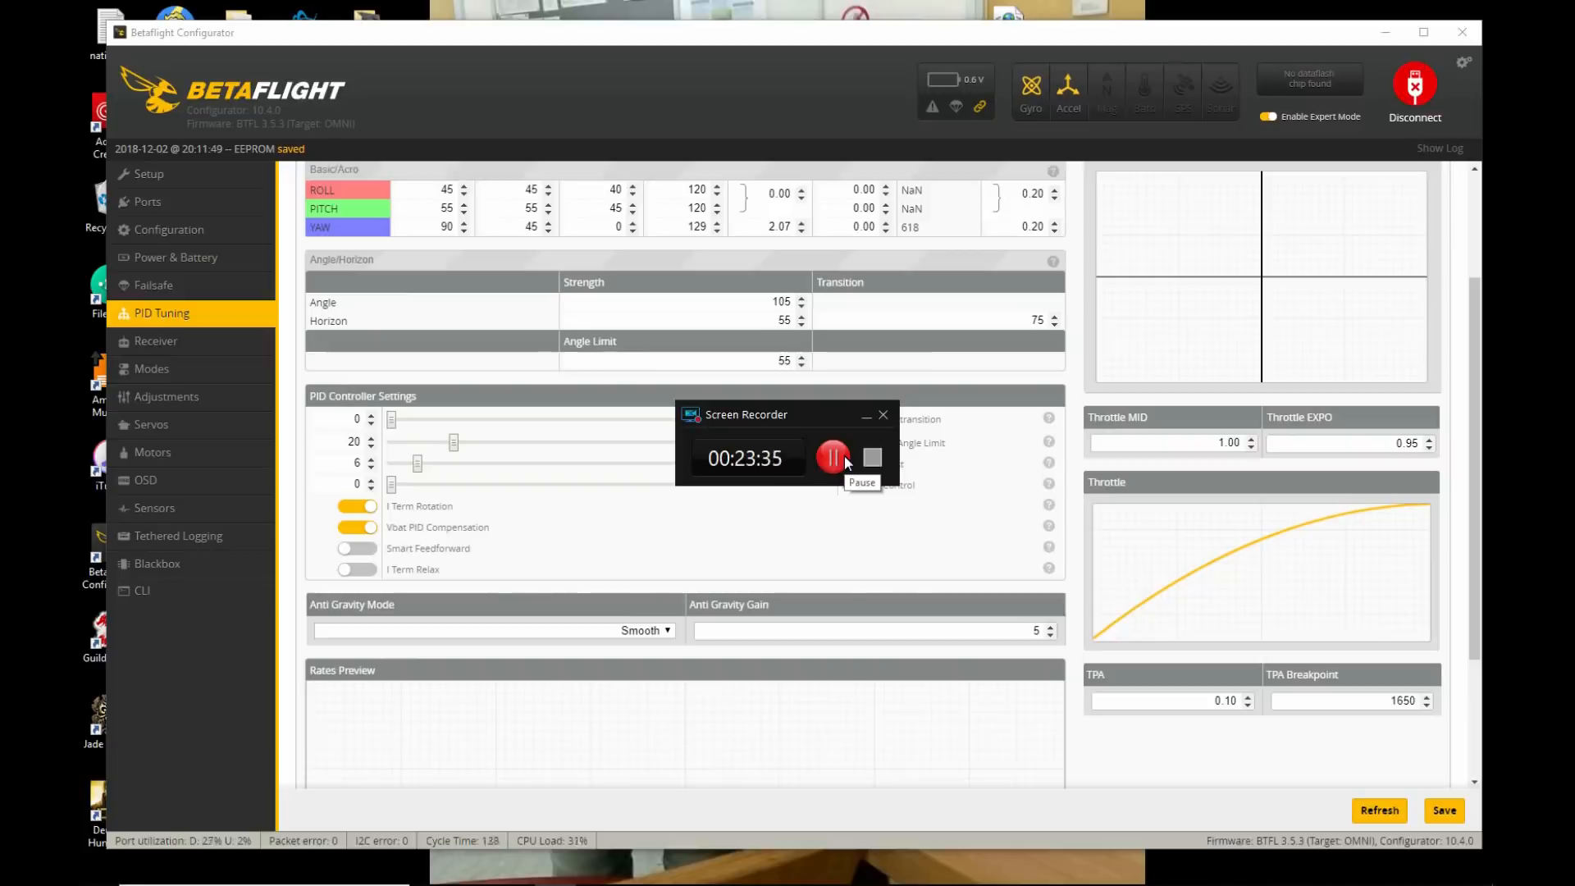
left_click(834, 458)
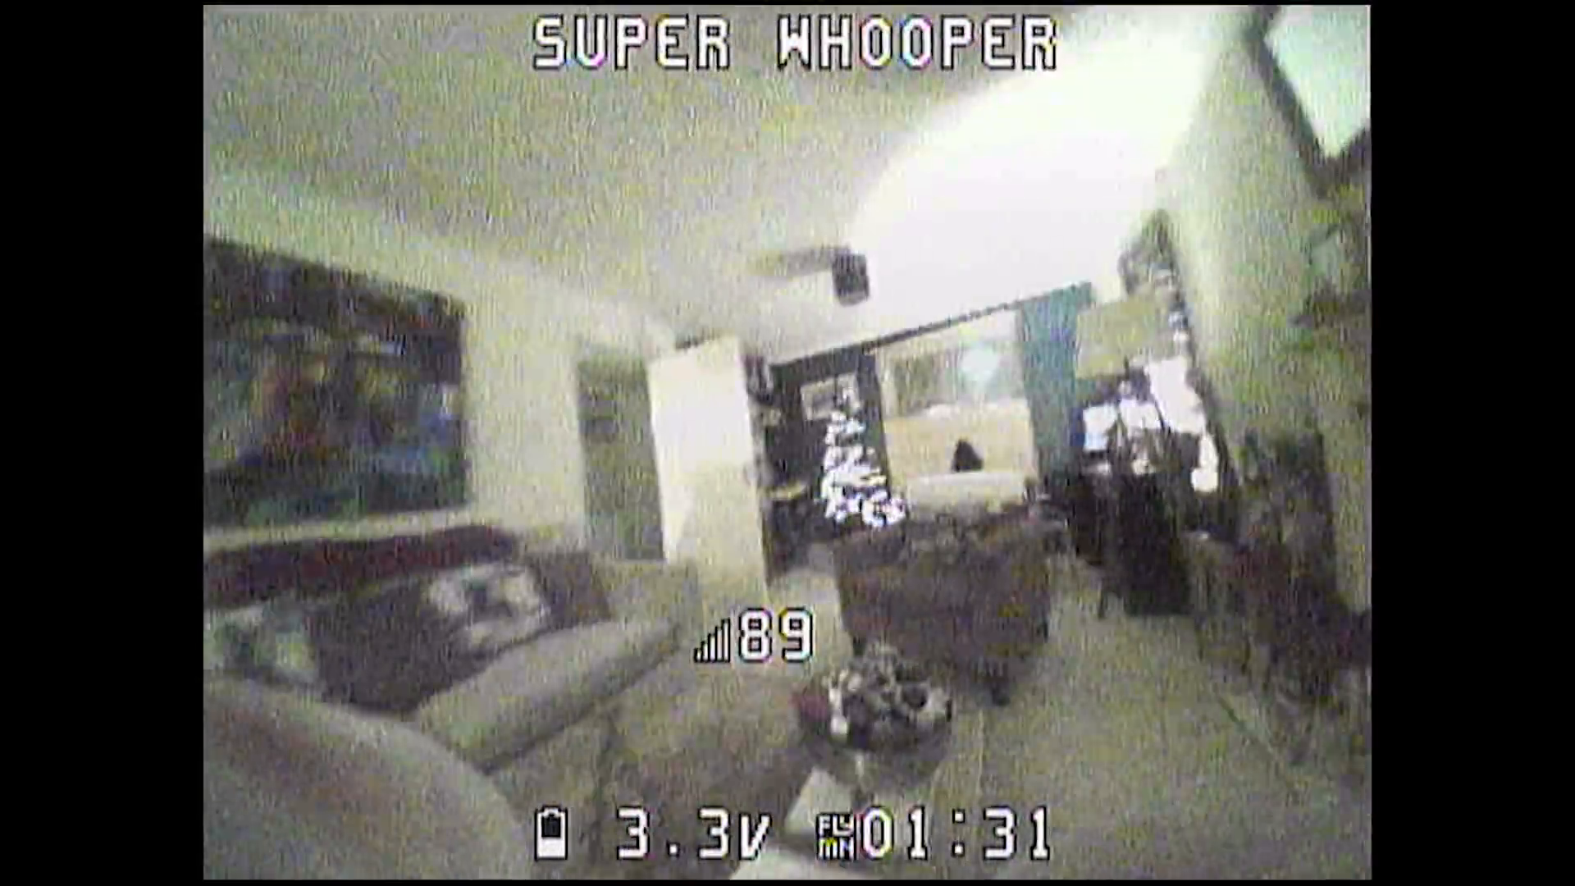